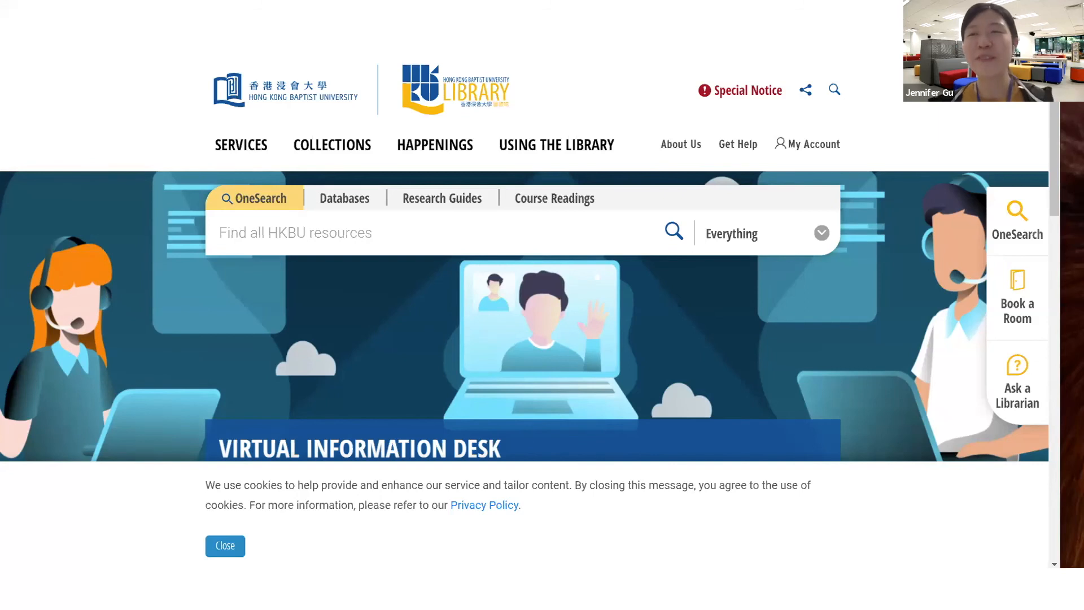
- Advance and end the slide show, then switch to the Ovid search page in Chrome
{"action": "key", "text": "Right"}
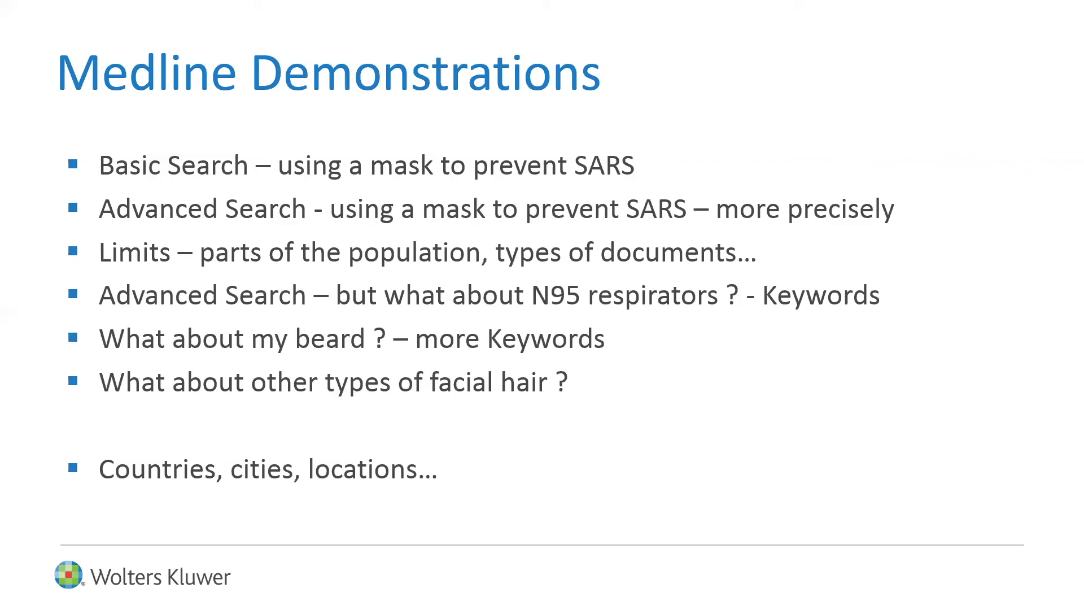
{"action": "key", "text": "Escape"}
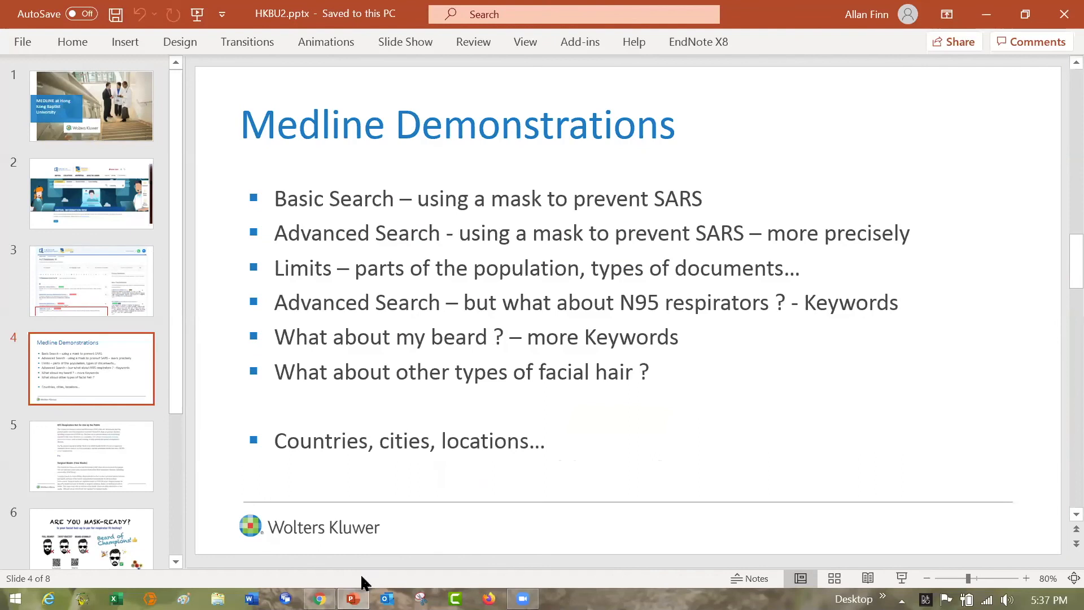
{"action": "left_click", "coordinate": [319, 599]}
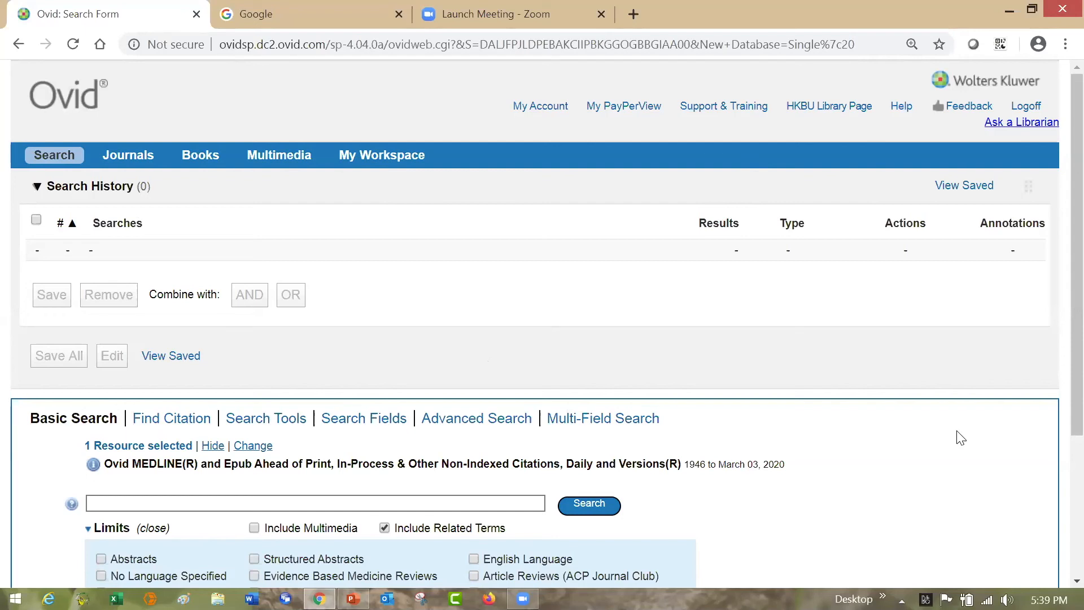
- View the Advanced Search, Search Fields and Search Tools modes, and return to Basic Search
{"action": "left_click_drag", "start_coordinate": [1057, 341], "coordinate": [1056, 477]}
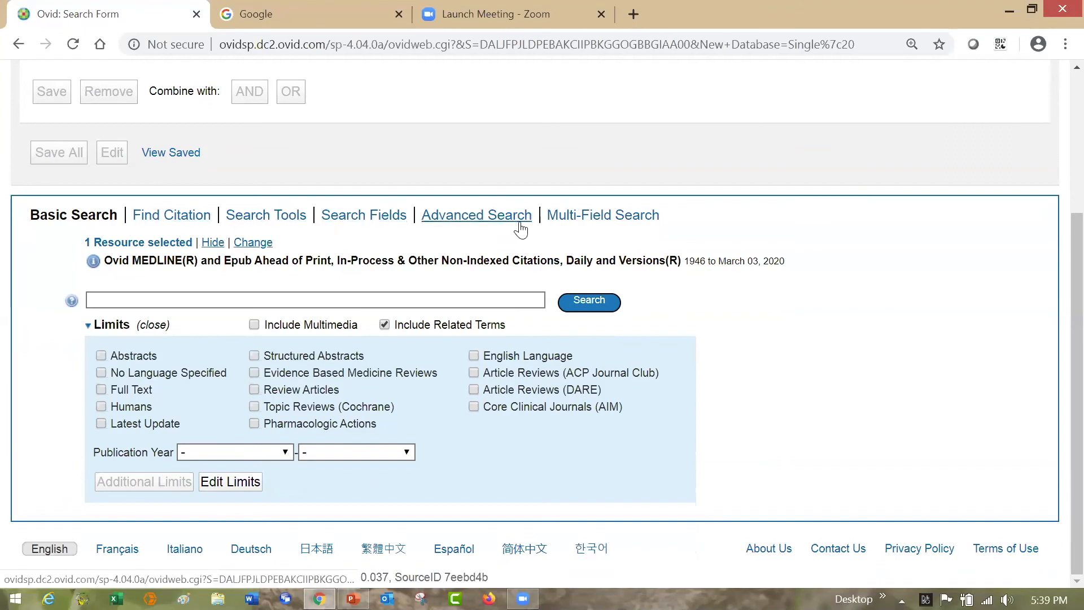
{"action": "left_click", "coordinate": [472, 220]}
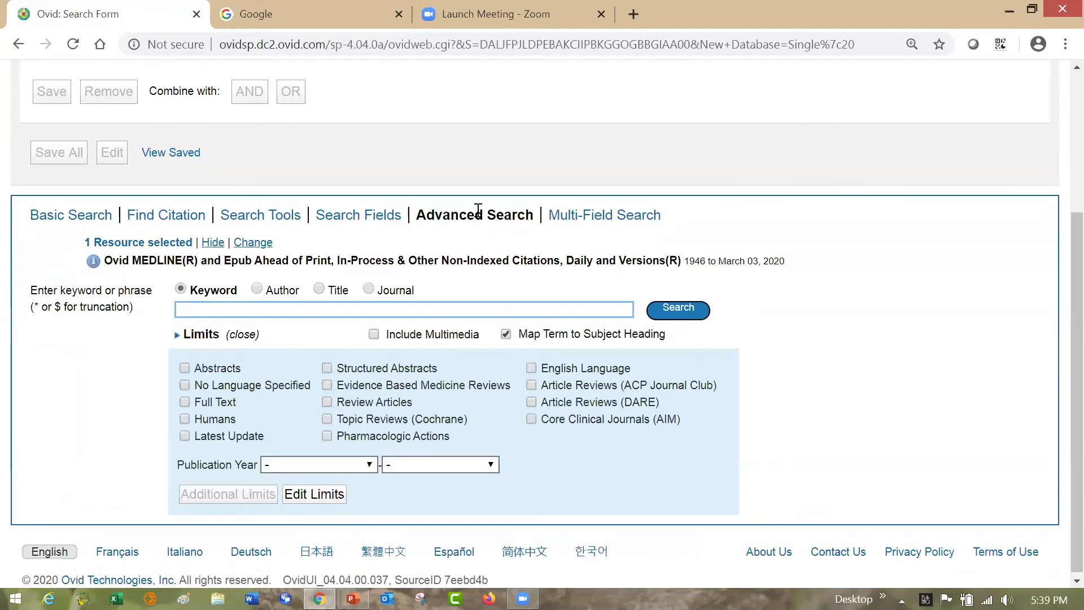
{"action": "left_click", "coordinate": [364, 221]}
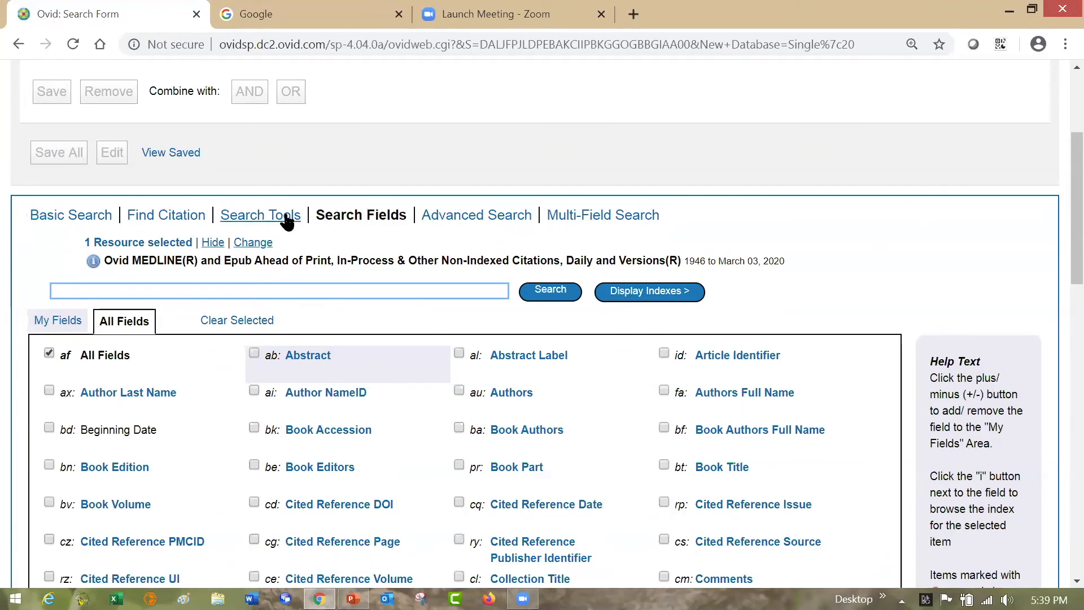
{"action": "left_click", "coordinate": [288, 219]}
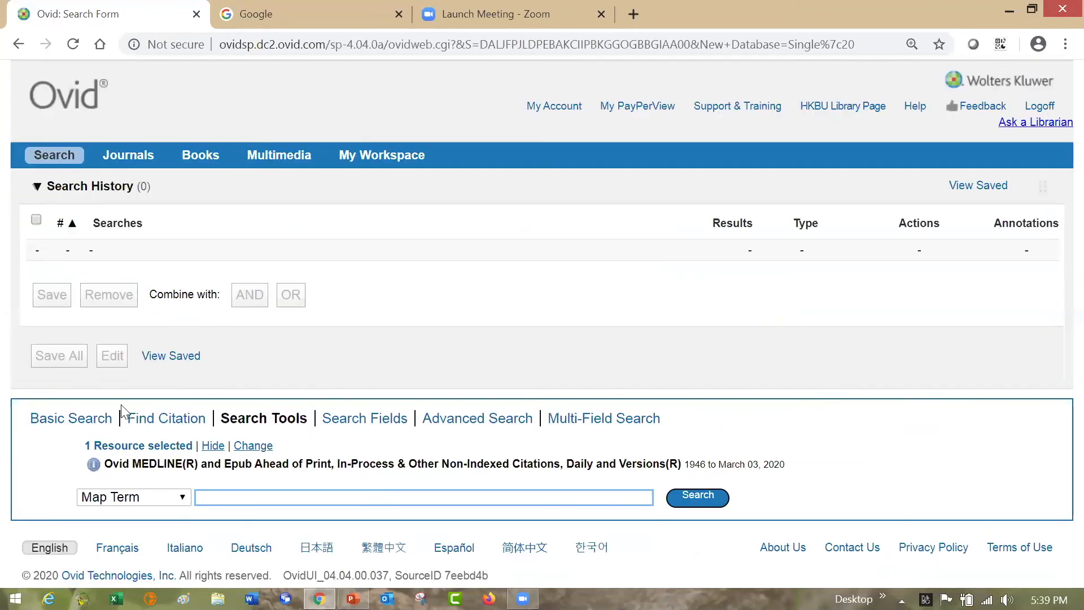
{"action": "left_click", "coordinate": [93, 419]}
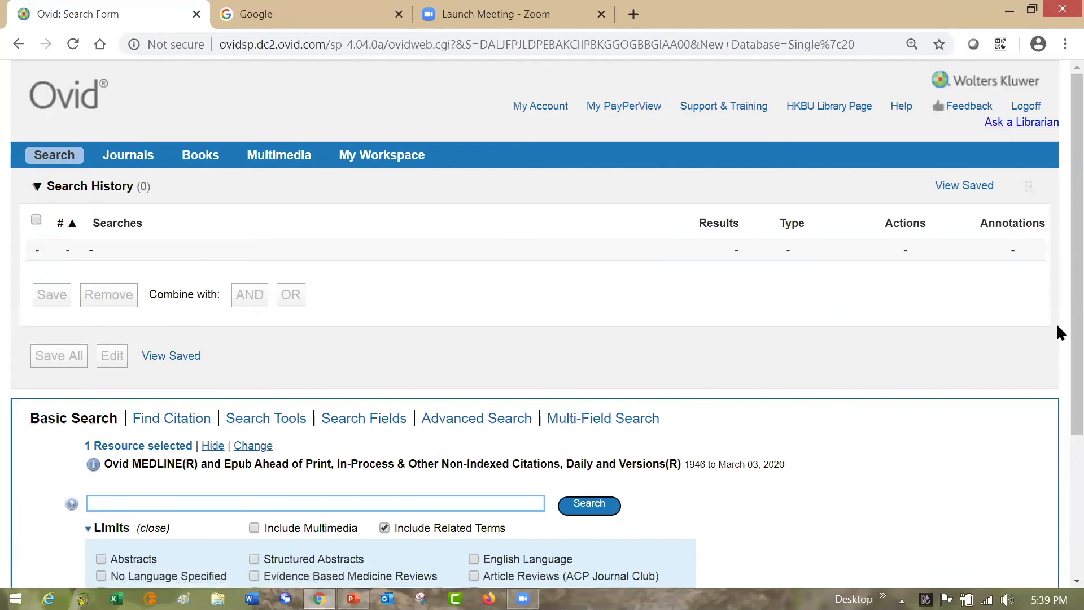
- Examine the segment coverage and field lists in the MEDLINE Database Field Guide, and return to the search form
{"action": "scroll", "coordinate": [1056, 431], "scroll_direction": "down", "scroll_amount": 3}
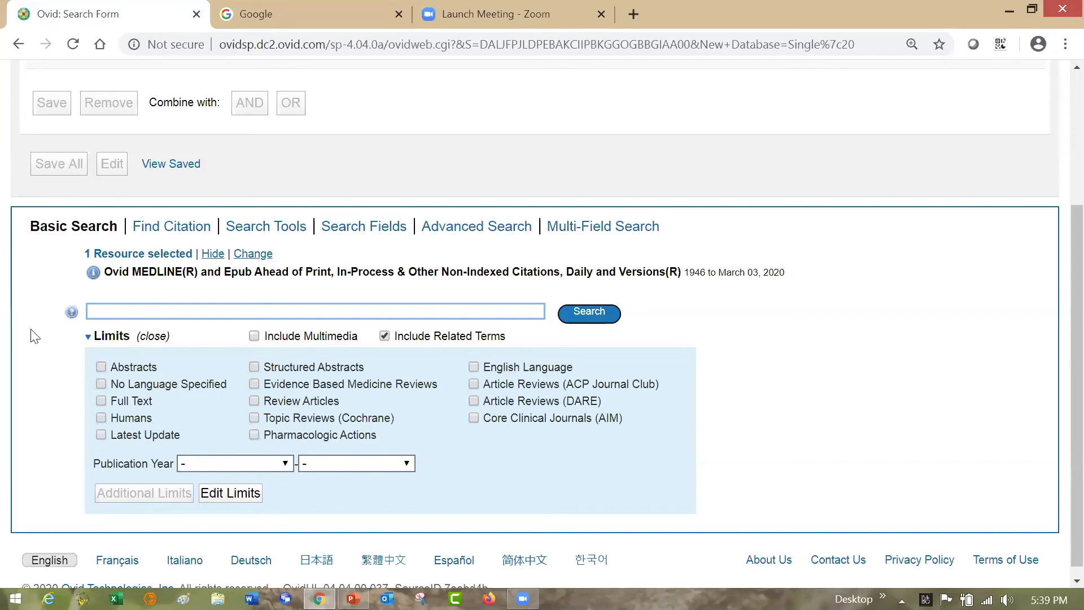
{"action": "left_click", "coordinate": [94, 273]}
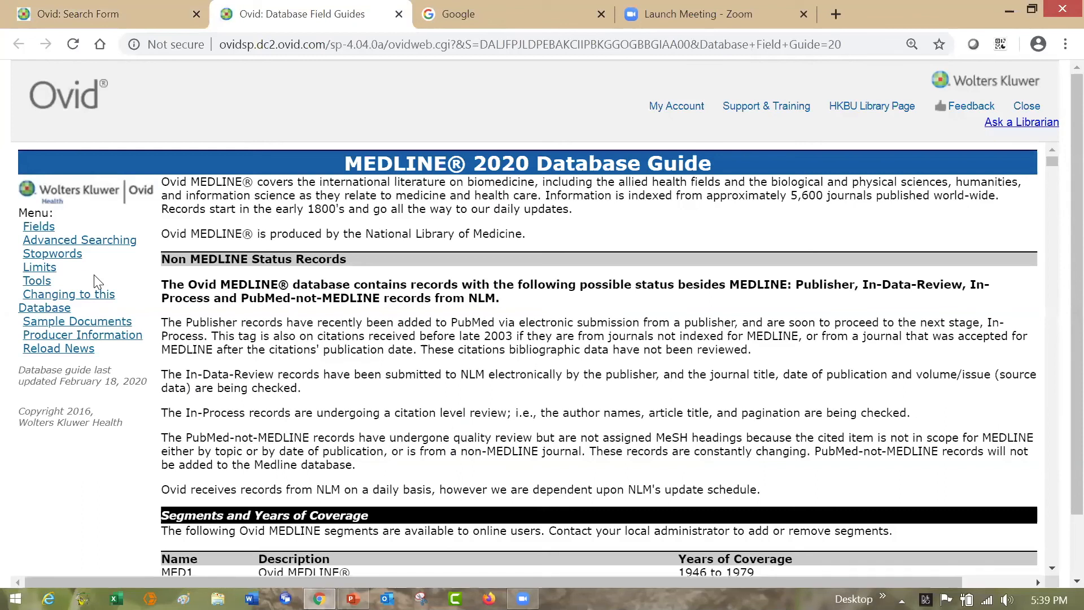
{"action": "left_click", "coordinate": [1051, 389]}
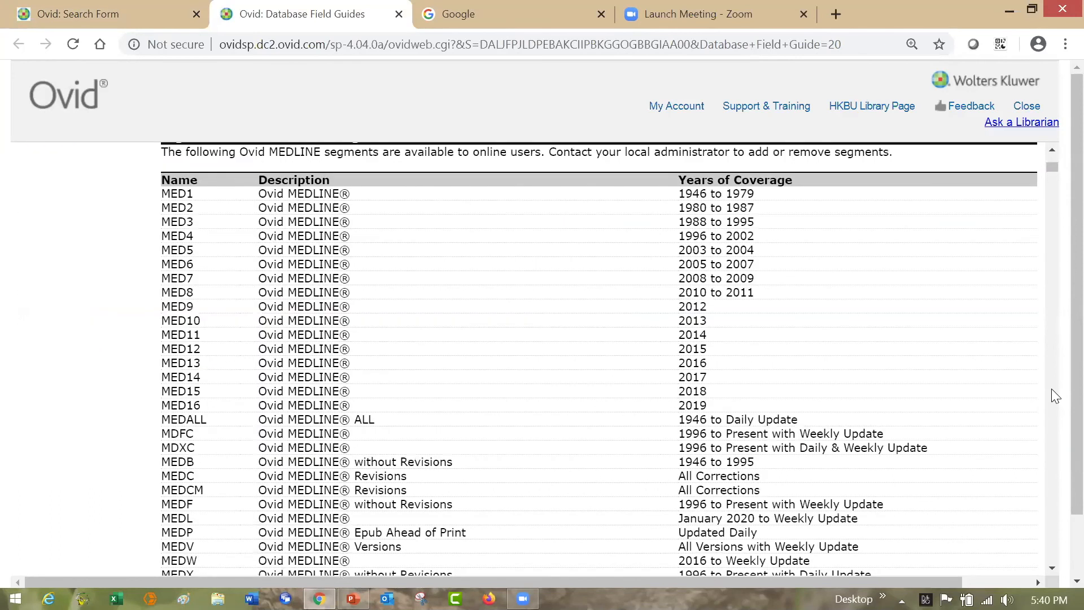
{"action": "left_click", "coordinate": [1051, 389]}
{"action": "left_click", "coordinate": [1052, 388]}
{"action": "left_click", "coordinate": [1052, 388]}
{"action": "left_click", "coordinate": [1052, 389]}
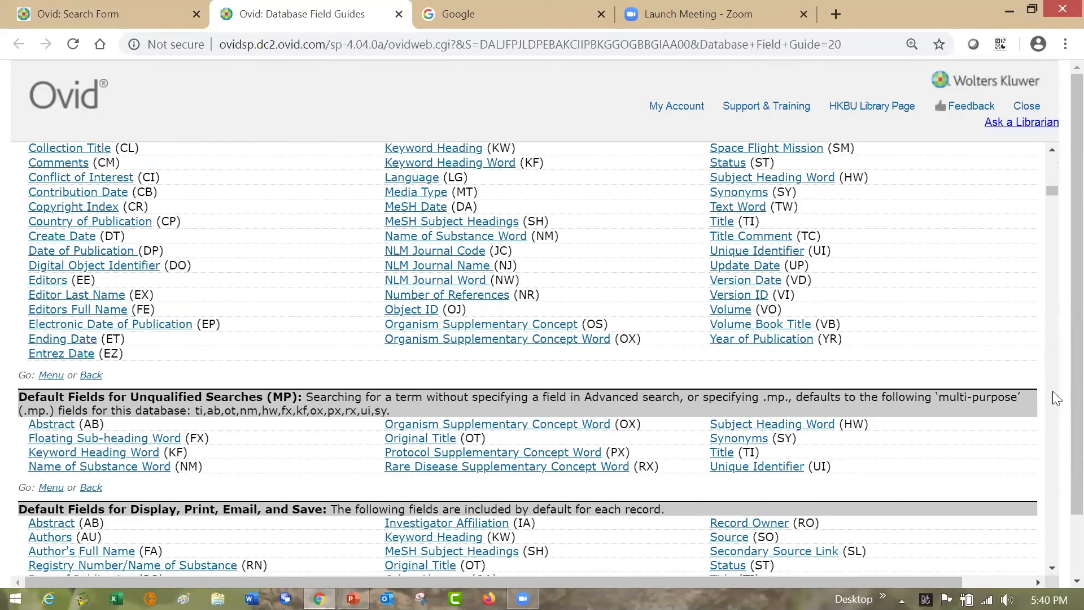
{"action": "left_click", "coordinate": [1053, 395]}
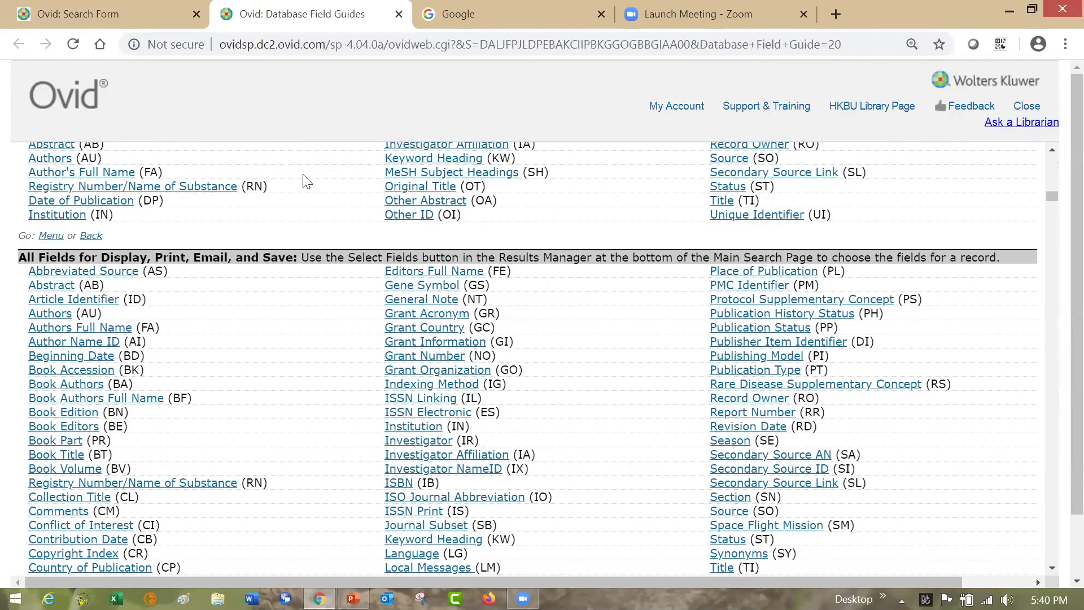
{"action": "key", "text": "ctrl+shift+Tab"}
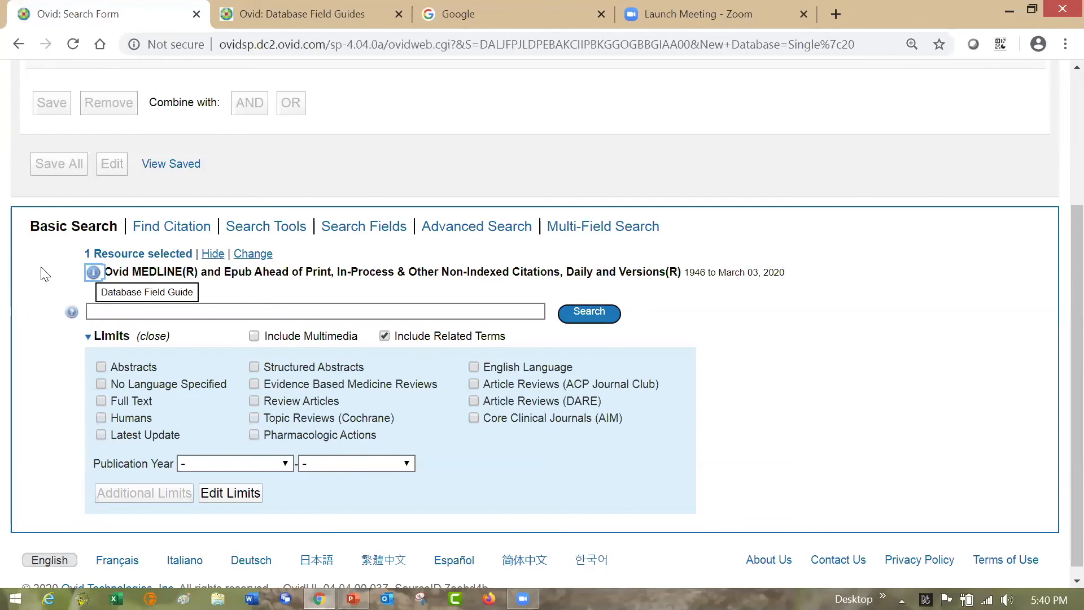
- Run a Basic Search for "using masks to prevent sars" with related terms included
{"action": "left_click", "coordinate": [108, 310]}
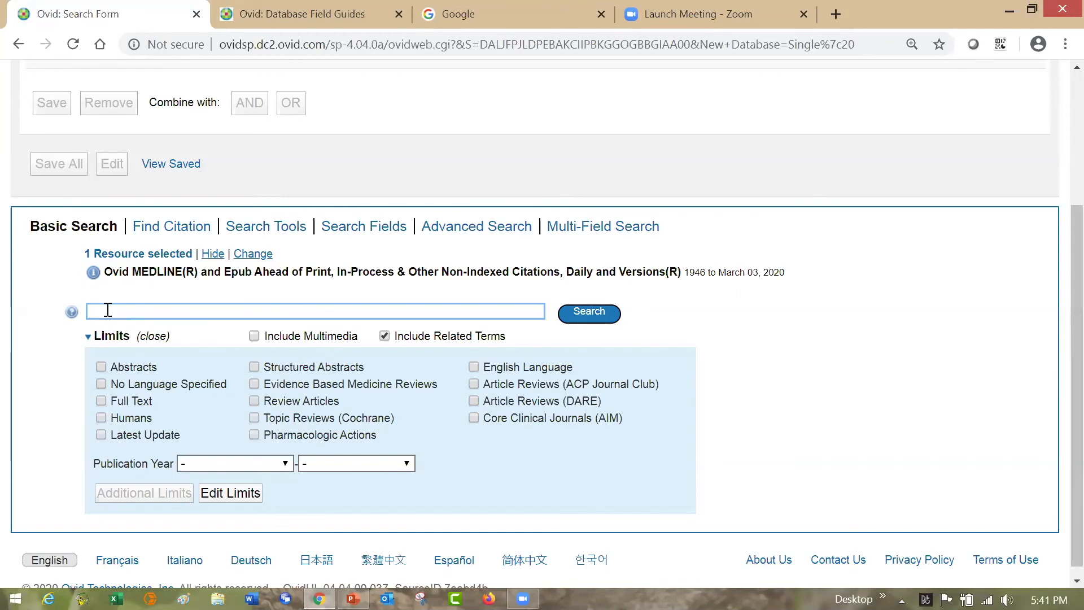
{"action": "type", "text": "using masks to prevent"}
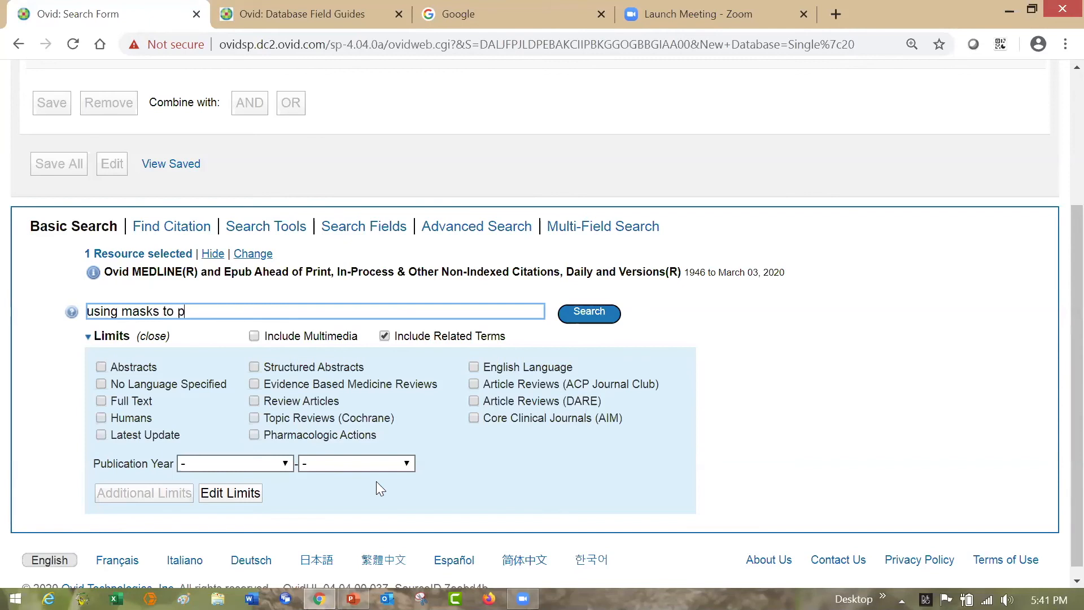
{"action": "type", "text": " sars"}
{"action": "left_click", "coordinate": [594, 322]}
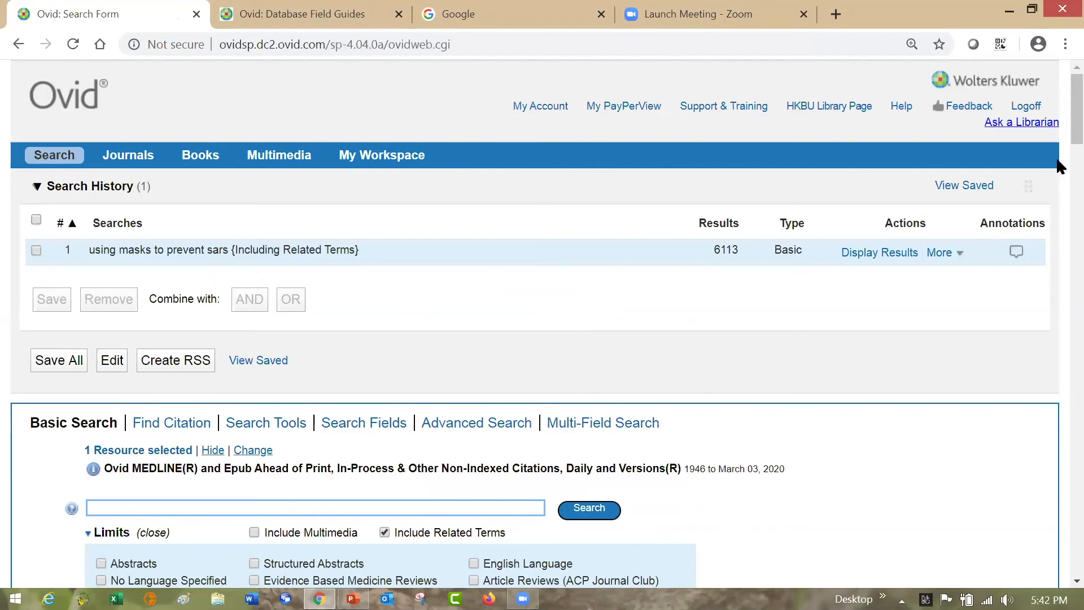
- Examine the search results, the search terms used, the open access results and the filter options
{"action": "scroll", "coordinate": [1056, 123], "scroll_direction": "down", "scroll_amount": 5}
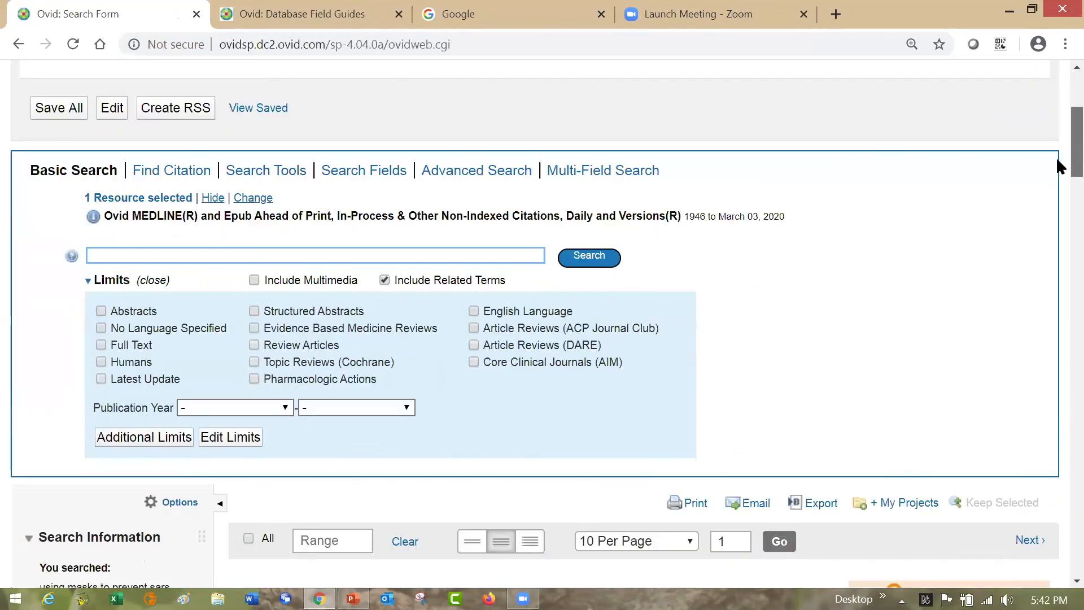
{"action": "scroll", "coordinate": [1056, 161], "scroll_direction": "down", "scroll_amount": 4}
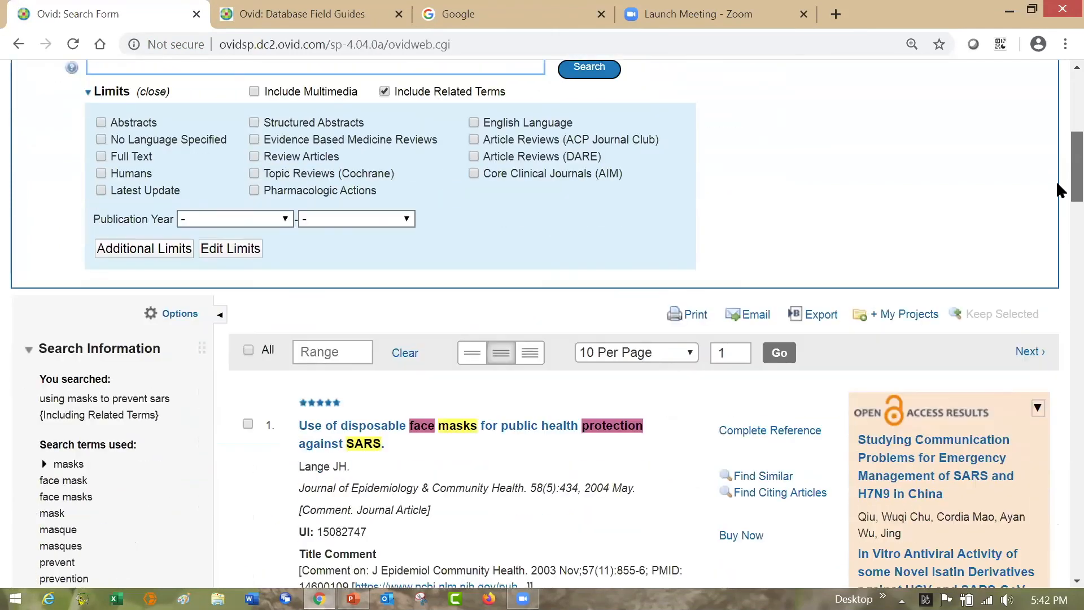
{"action": "scroll", "coordinate": [1058, 191], "scroll_direction": "down", "scroll_amount": 3}
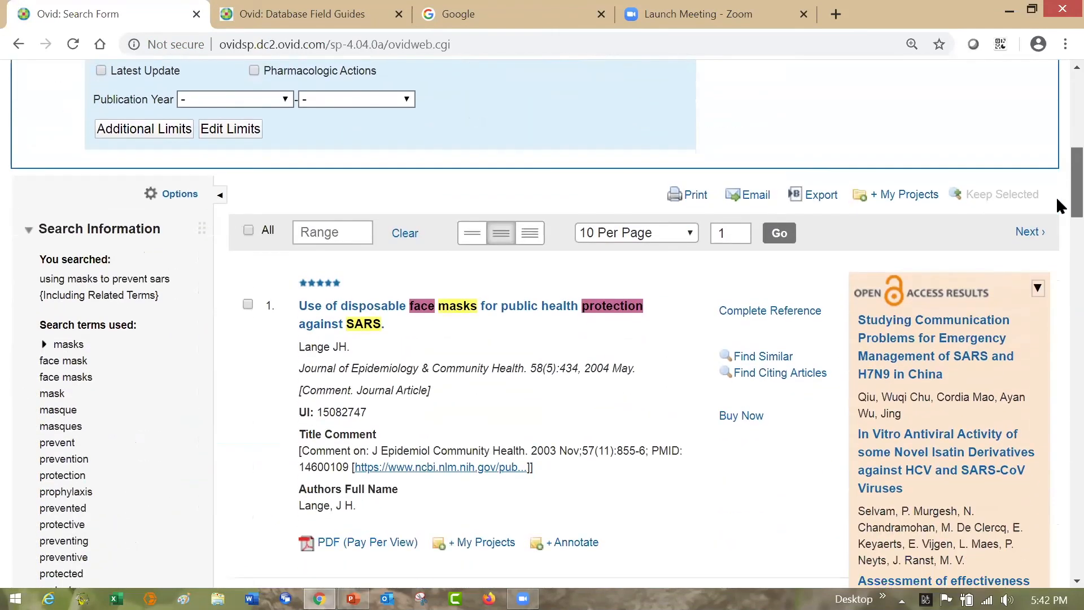
{"action": "scroll", "coordinate": [1059, 212], "scroll_direction": "down", "scroll_amount": 2}
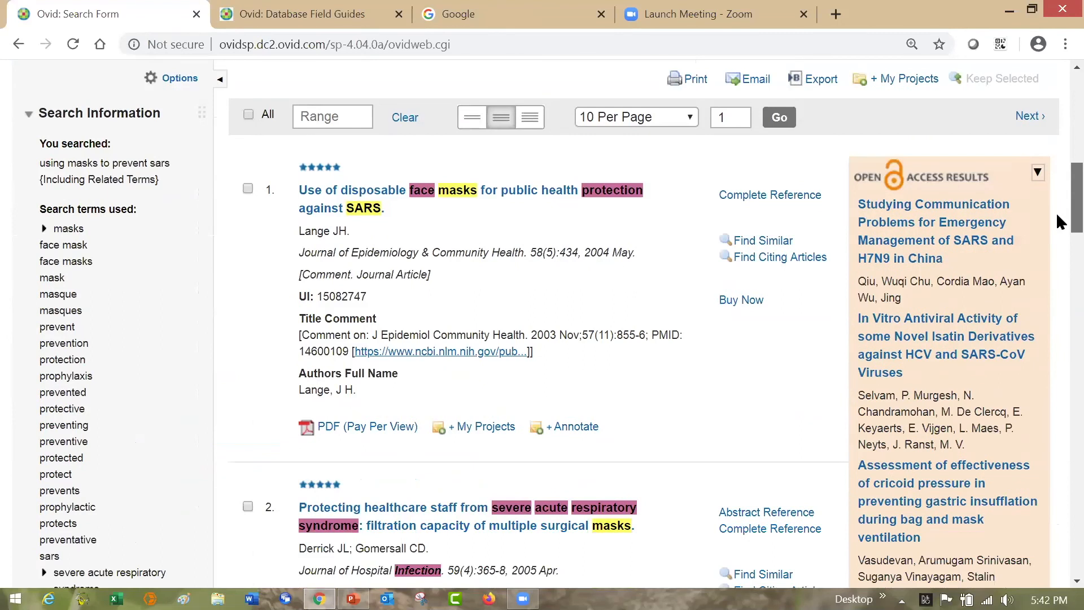
{"action": "scroll", "coordinate": [1058, 219], "scroll_direction": "down", "scroll_amount": 1}
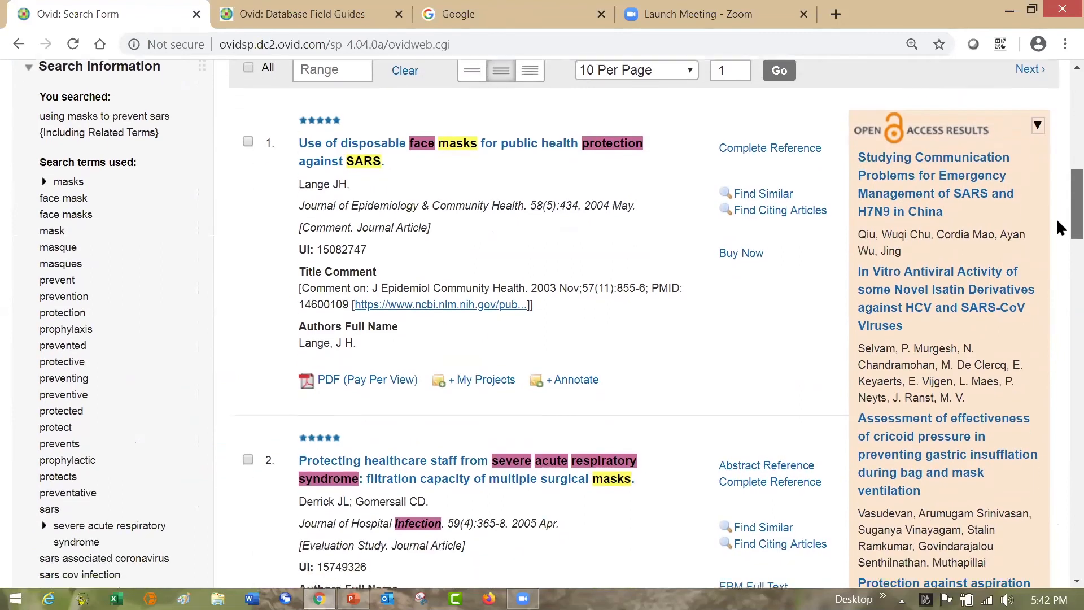
{"action": "scroll", "coordinate": [1057, 226], "scroll_direction": "down", "scroll_amount": 2}
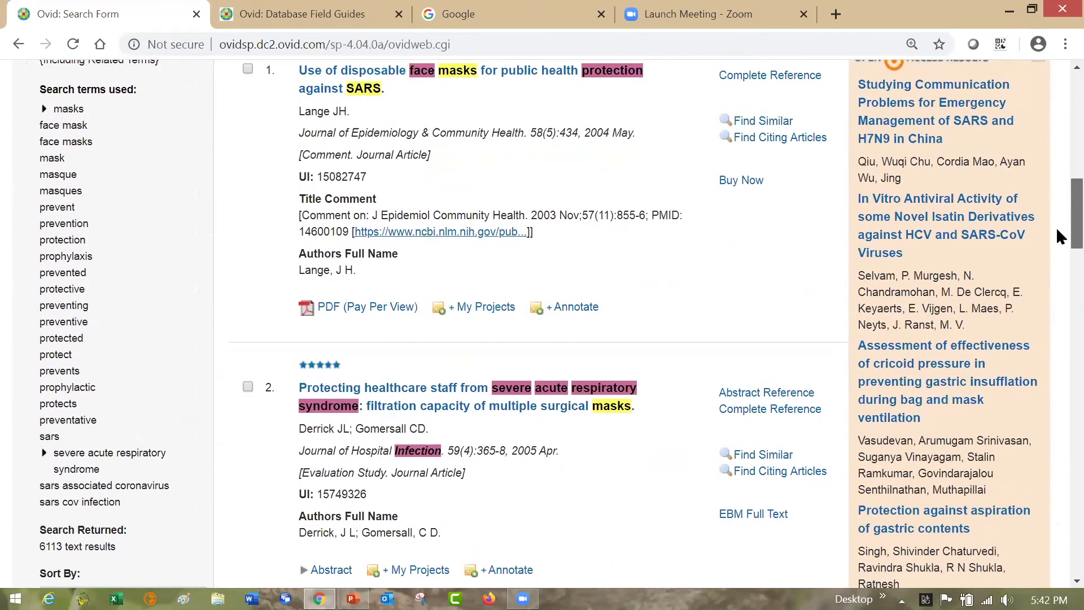
{"action": "scroll", "coordinate": [1059, 237], "scroll_direction": "down", "scroll_amount": 1}
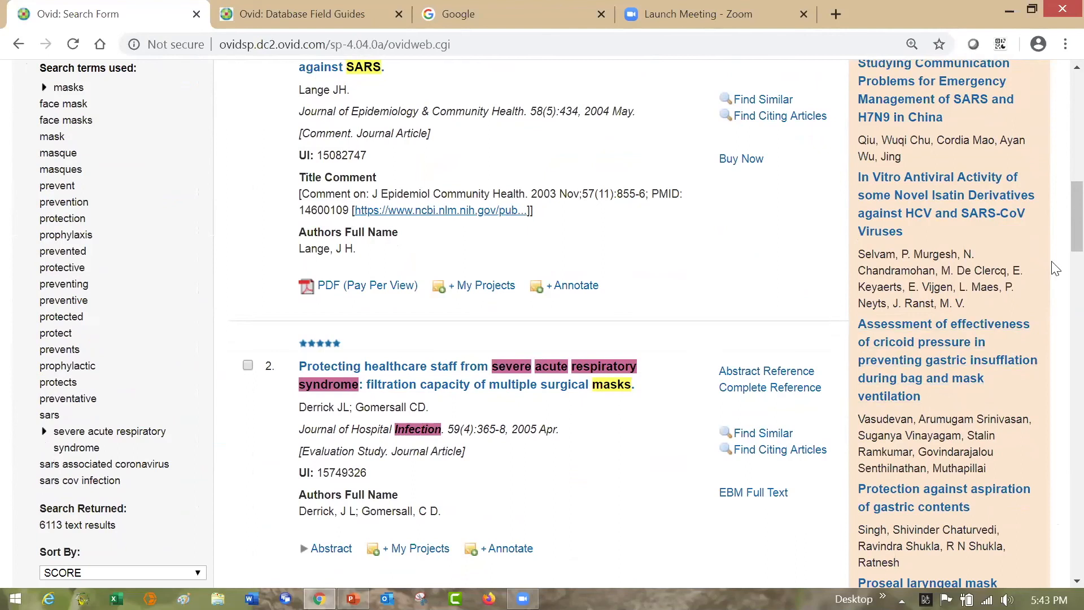
{"action": "scroll", "coordinate": [1056, 260], "scroll_direction": "down", "scroll_amount": 3}
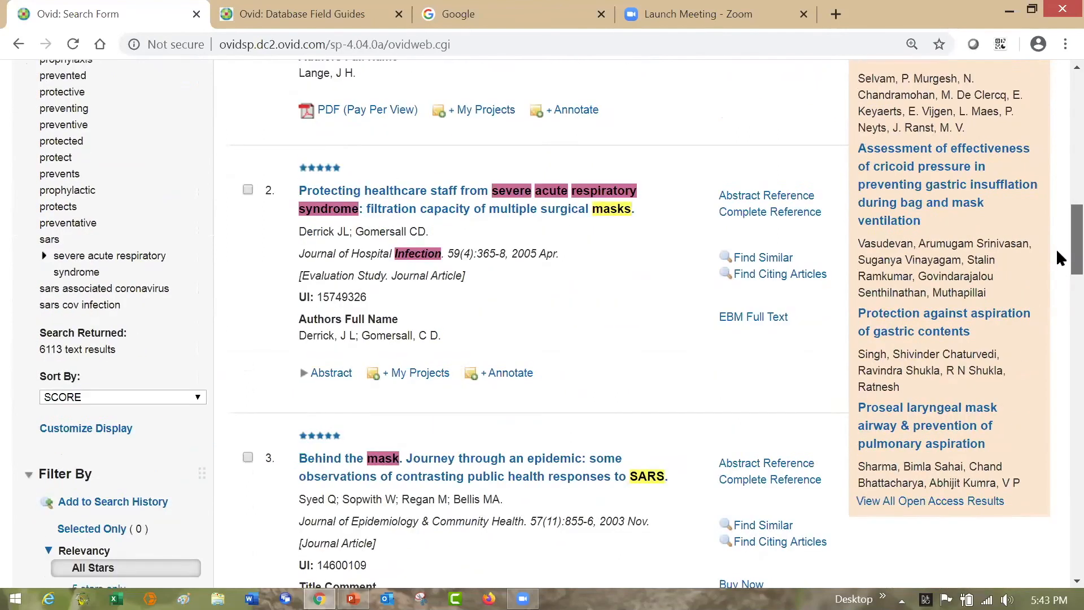
{"action": "scroll", "coordinate": [1060, 258], "scroll_direction": "down", "scroll_amount": 1}
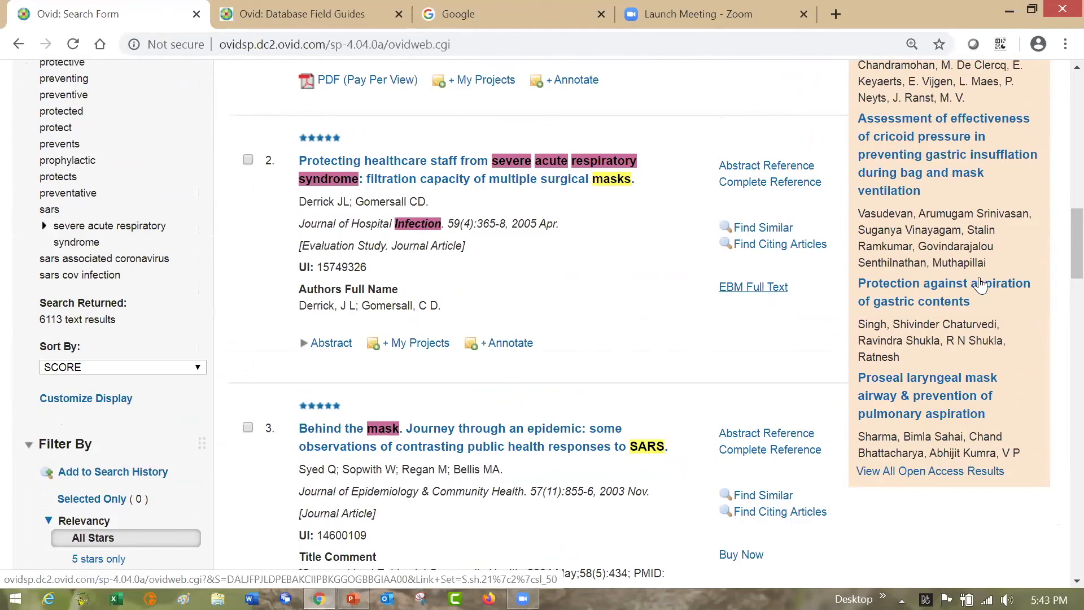
{"action": "scroll", "coordinate": [1057, 232], "scroll_direction": "up", "scroll_amount": 1}
{"action": "scroll", "coordinate": [1059, 226], "scroll_direction": "up", "scroll_amount": 4}
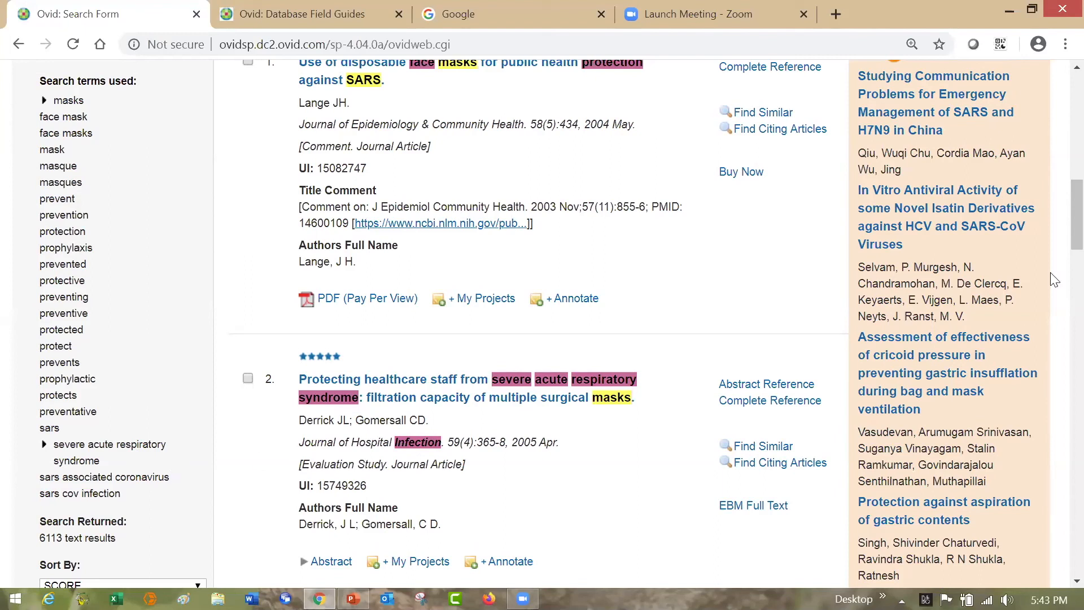
{"action": "scroll", "coordinate": [1057, 227], "scroll_direction": "down", "scroll_amount": 1}
- Expand and read the abstract of the fourth result, on precautions against droplets and contact in preventing SARS transmission
{"action": "left_click_drag", "start_coordinate": [1057, 249], "coordinate": [1056, 327]}
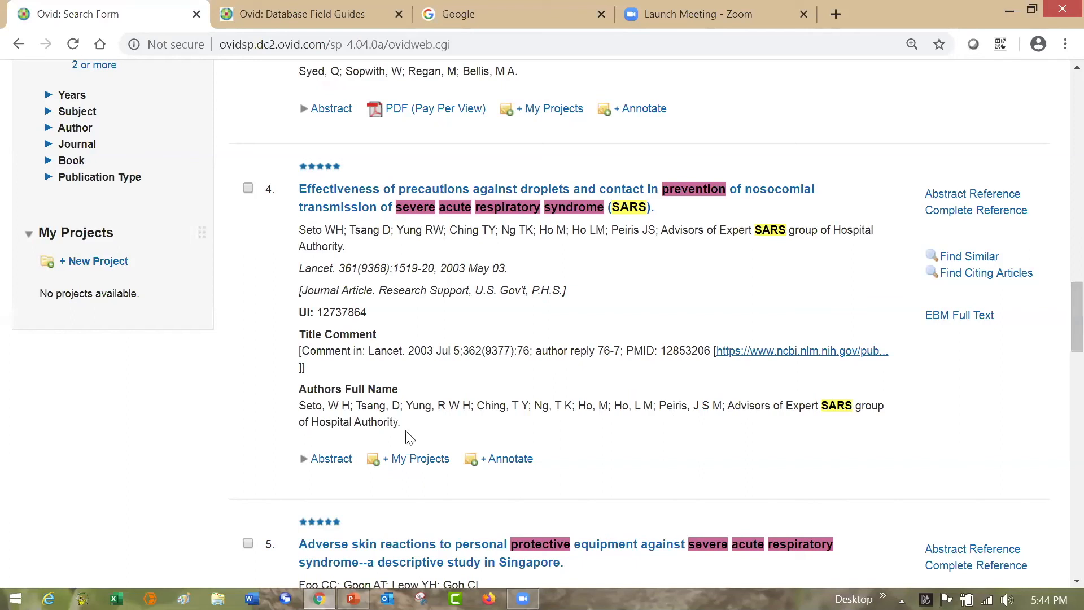
{"action": "left_click", "coordinate": [342, 459]}
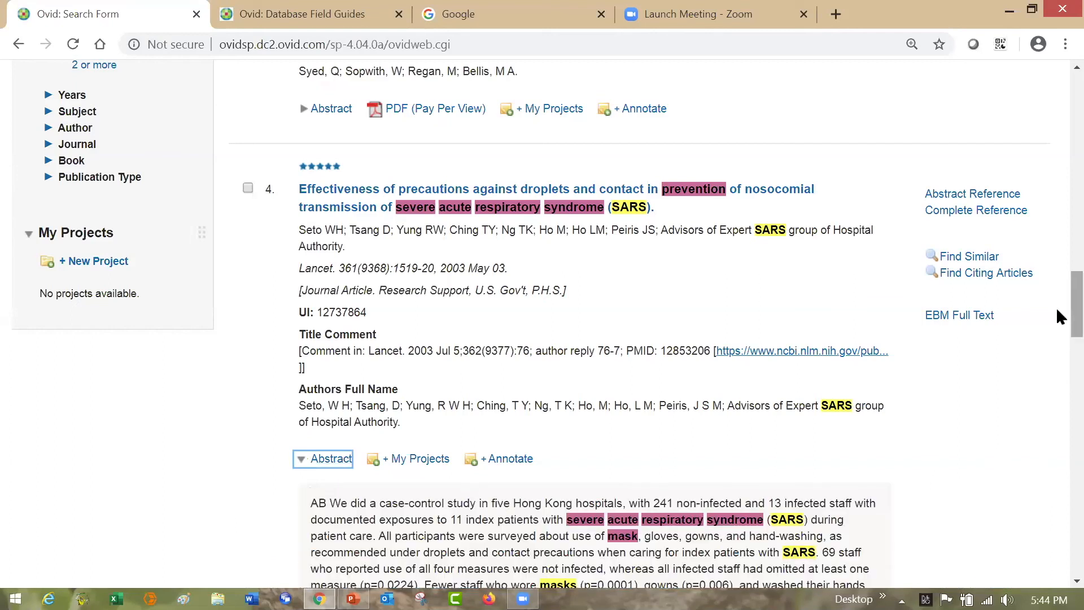
{"action": "scroll", "coordinate": [1057, 333], "scroll_direction": "down", "scroll_amount": 4}
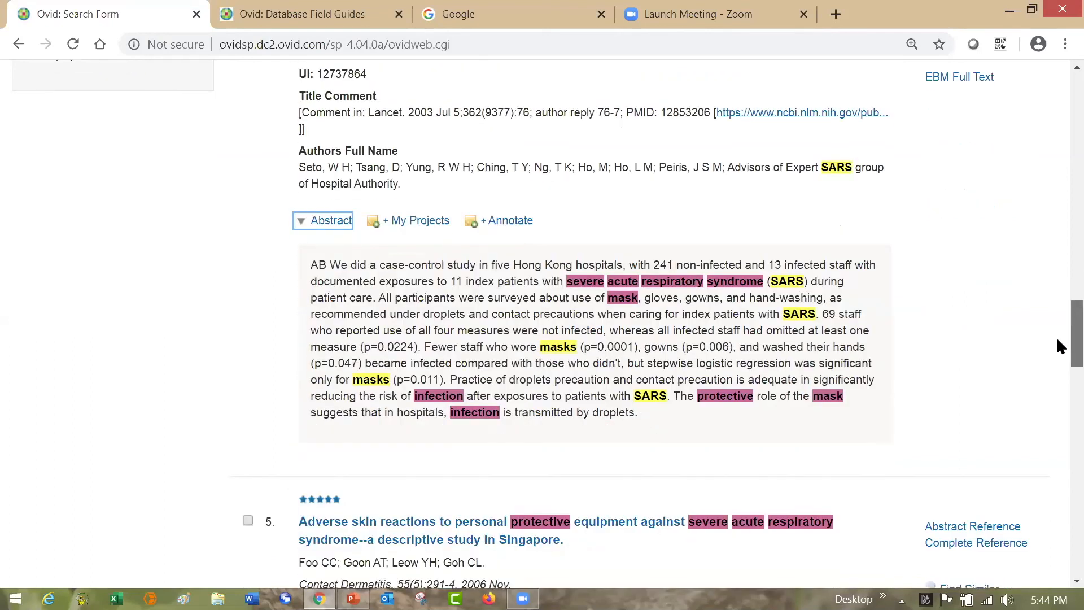
{"action": "scroll", "coordinate": [1061, 281], "scroll_direction": "up", "scroll_amount": 8}
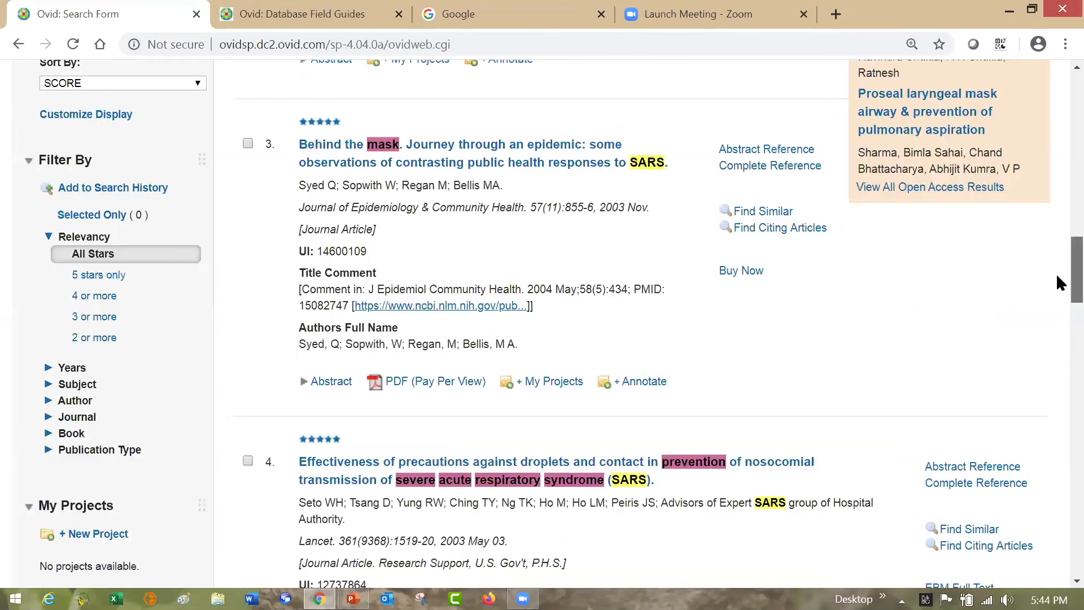
- Open the complete reference of the fourth result and view its record fields
{"action": "scroll", "coordinate": [1060, 307], "scroll_direction": "down", "scroll_amount": 2}
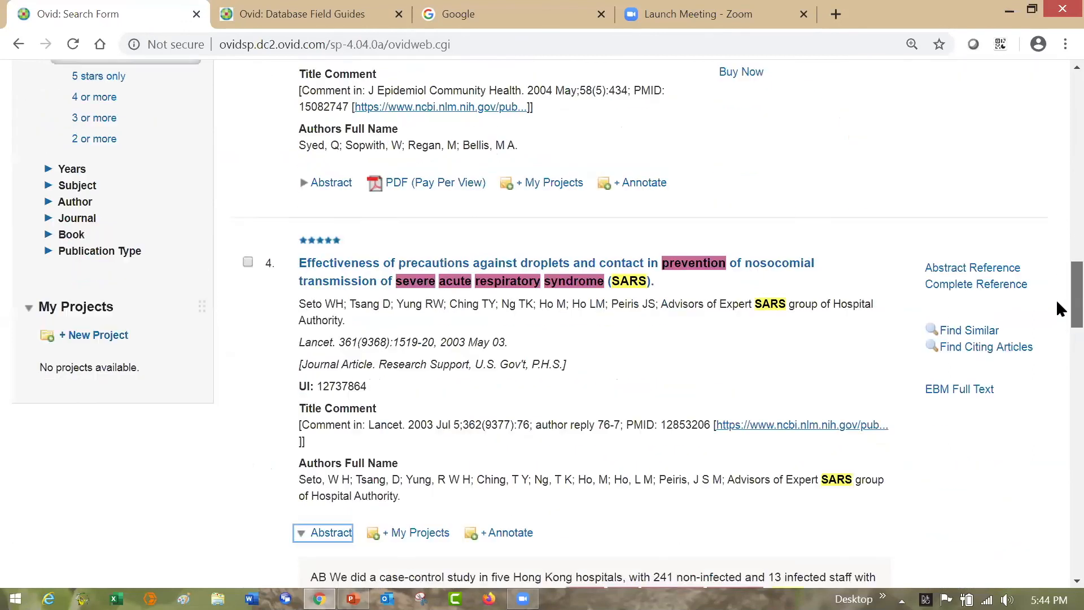
{"action": "scroll", "coordinate": [1059, 307], "scroll_direction": "down", "scroll_amount": 1}
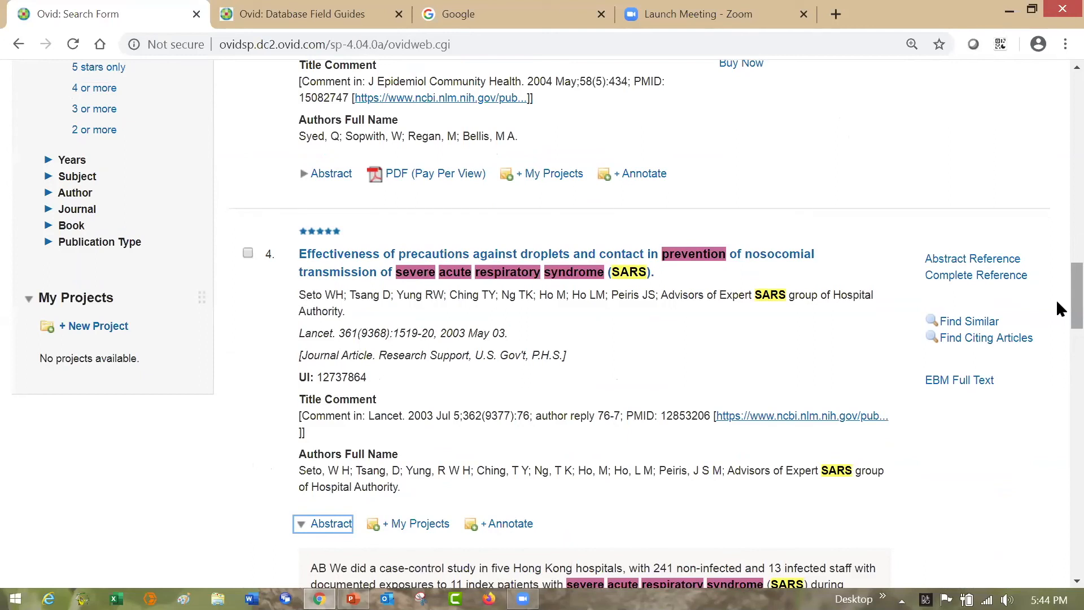
{"action": "left_click", "coordinate": [1001, 284]}
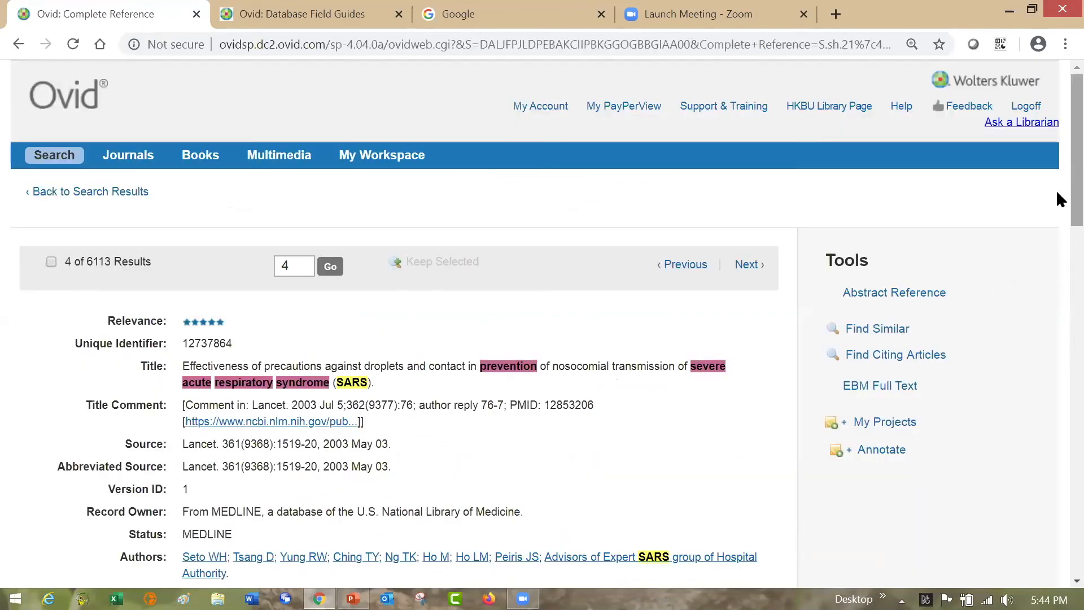
{"action": "scroll", "coordinate": [1057, 198], "scroll_direction": "down", "scroll_amount": 1}
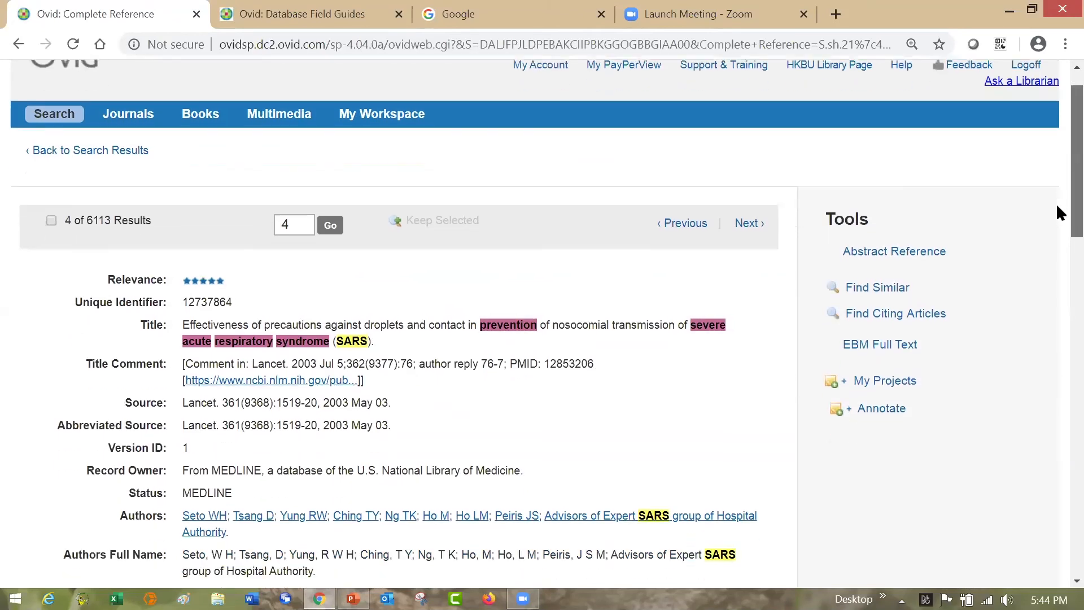
- Examine the fourth result's complete reference, from the title, source, author and journal fields down to the MeSH Subject Headings
{"action": "scroll", "coordinate": [1057, 210], "scroll_direction": "down", "scroll_amount": 3}
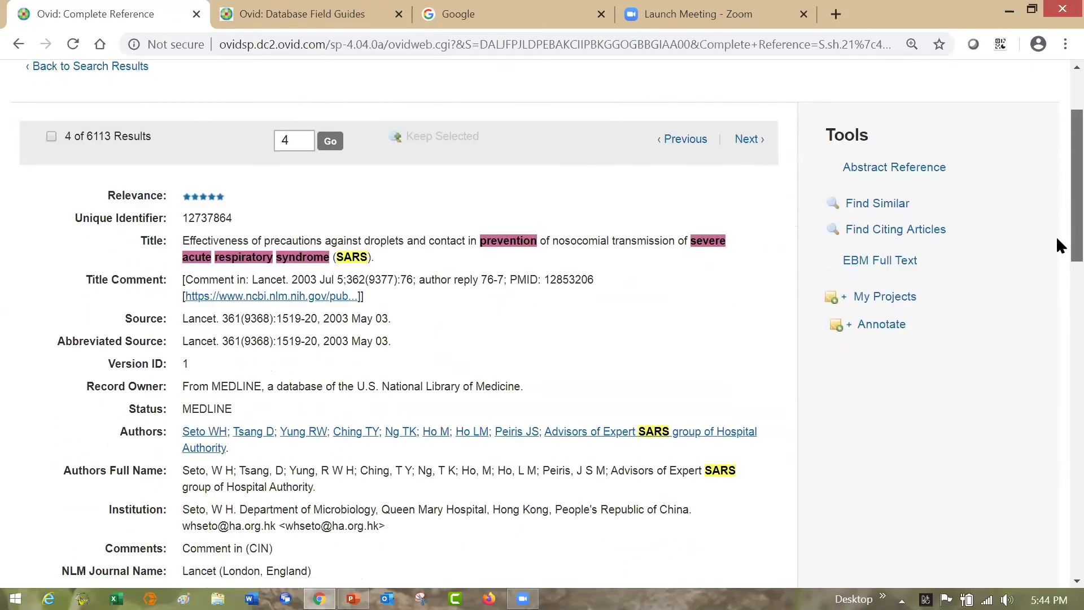
{"action": "scroll", "coordinate": [1057, 263], "scroll_direction": "down", "scroll_amount": 2}
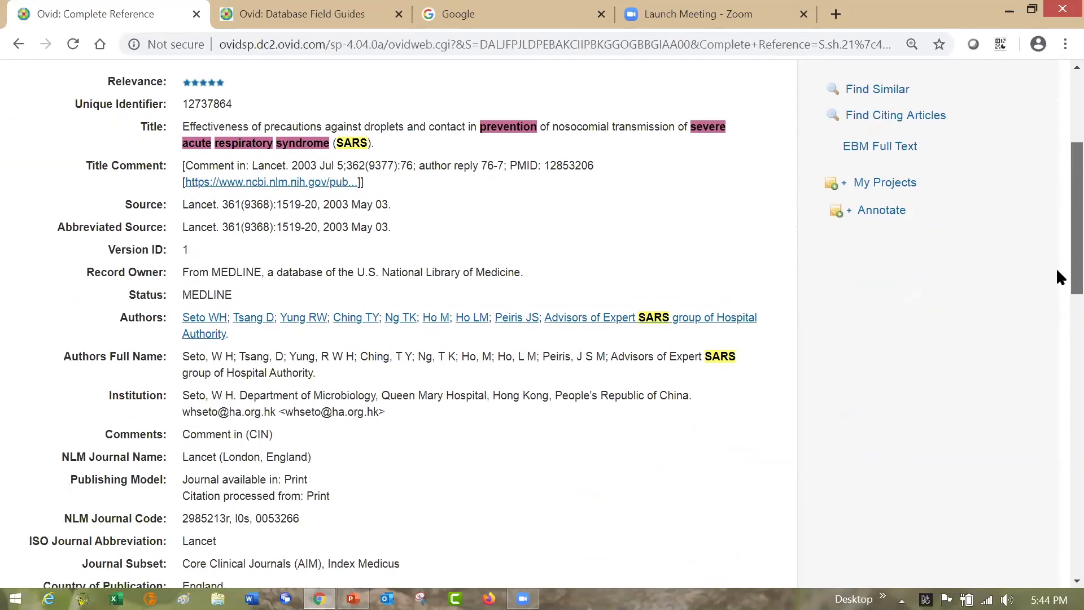
{"action": "scroll", "coordinate": [1059, 288], "scroll_direction": "down", "scroll_amount": 2}
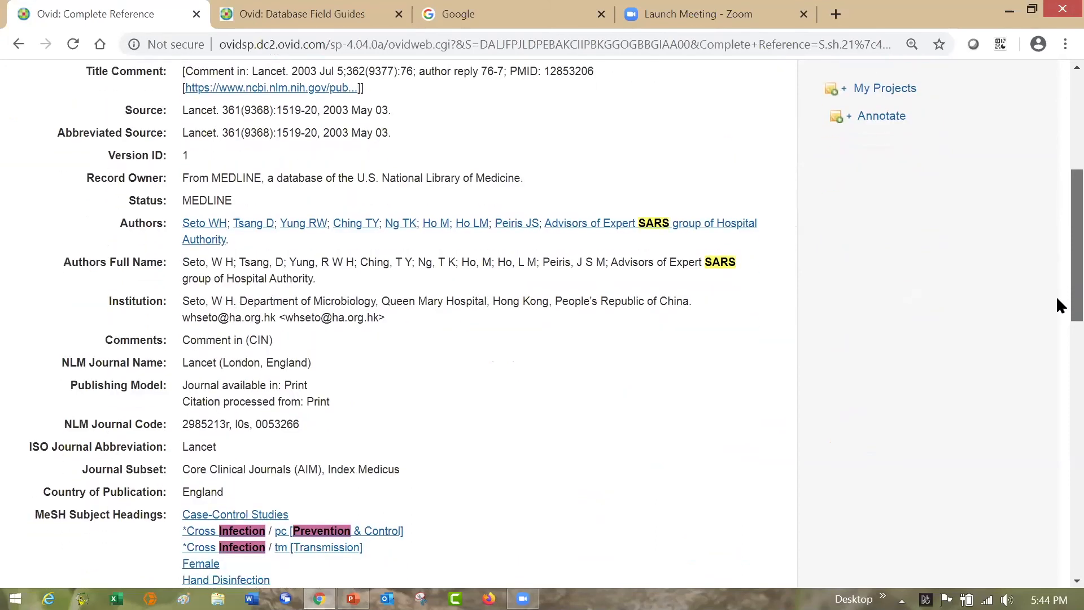
{"action": "scroll", "coordinate": [1057, 311], "scroll_direction": "down", "scroll_amount": 1}
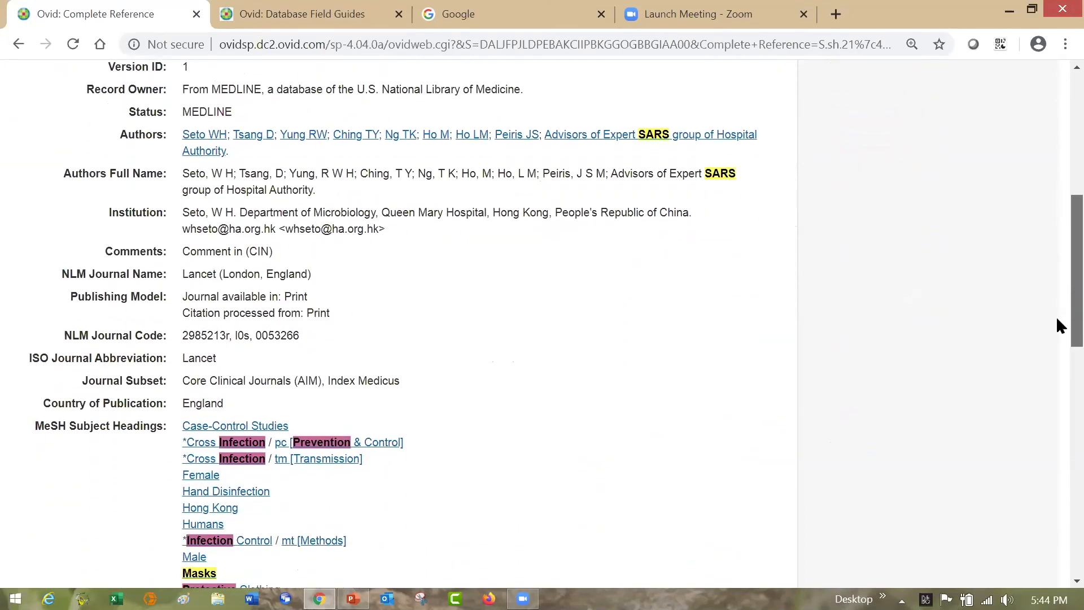
{"action": "scroll", "coordinate": [1058, 326], "scroll_direction": "down", "scroll_amount": 1}
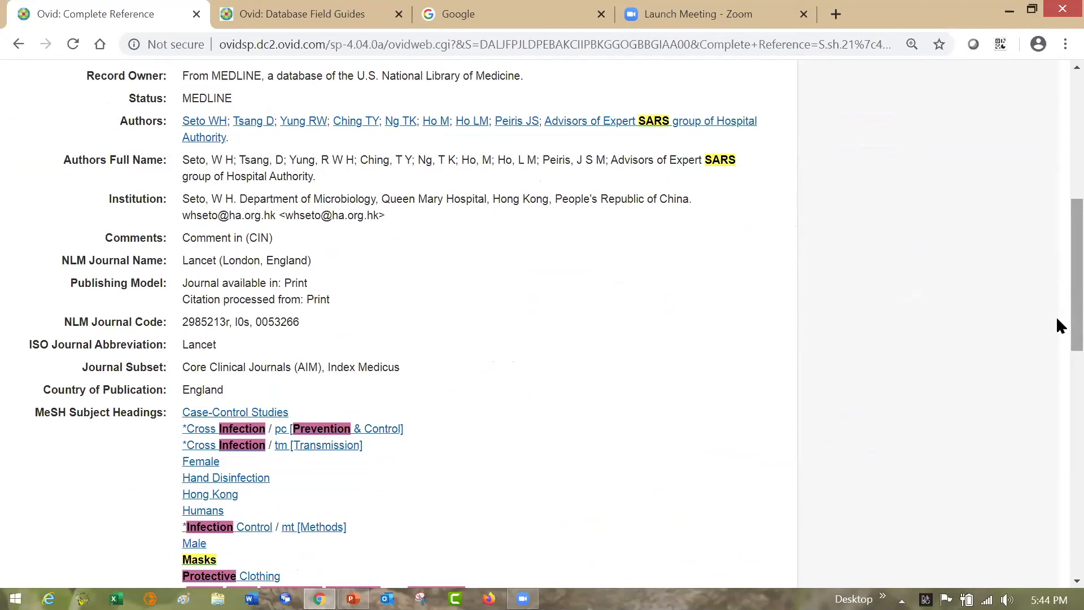
{"action": "left_click_drag", "start_coordinate": [1058, 314], "coordinate": [1056, 377]}
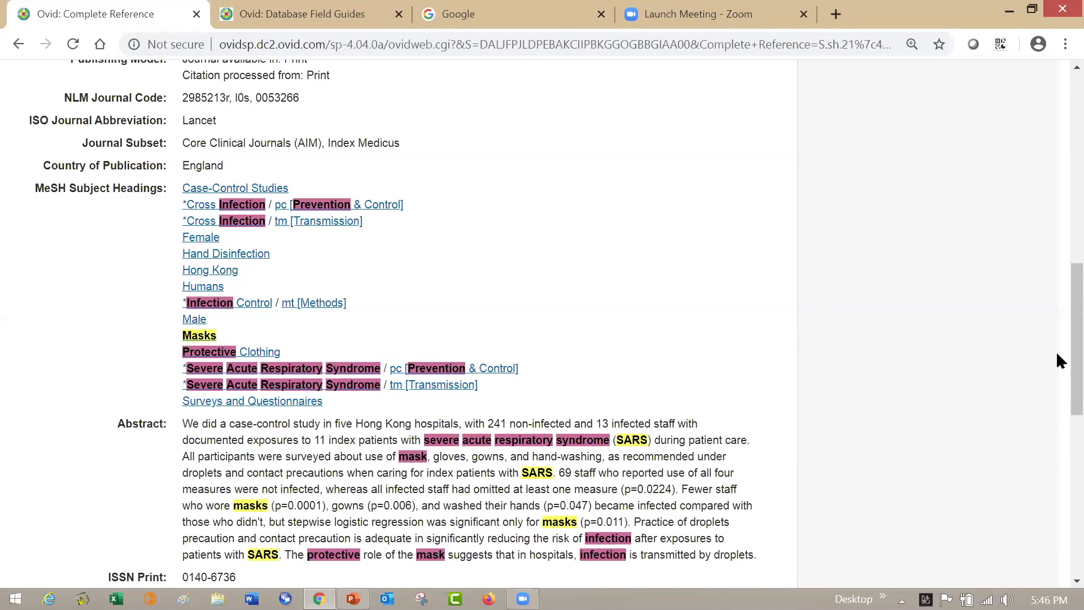
- Review the rest of the record, including the abstract, publication type, article identifier, grant information and date fields
{"action": "scroll", "coordinate": [1057, 361], "scroll_direction": "down", "scroll_amount": 2}
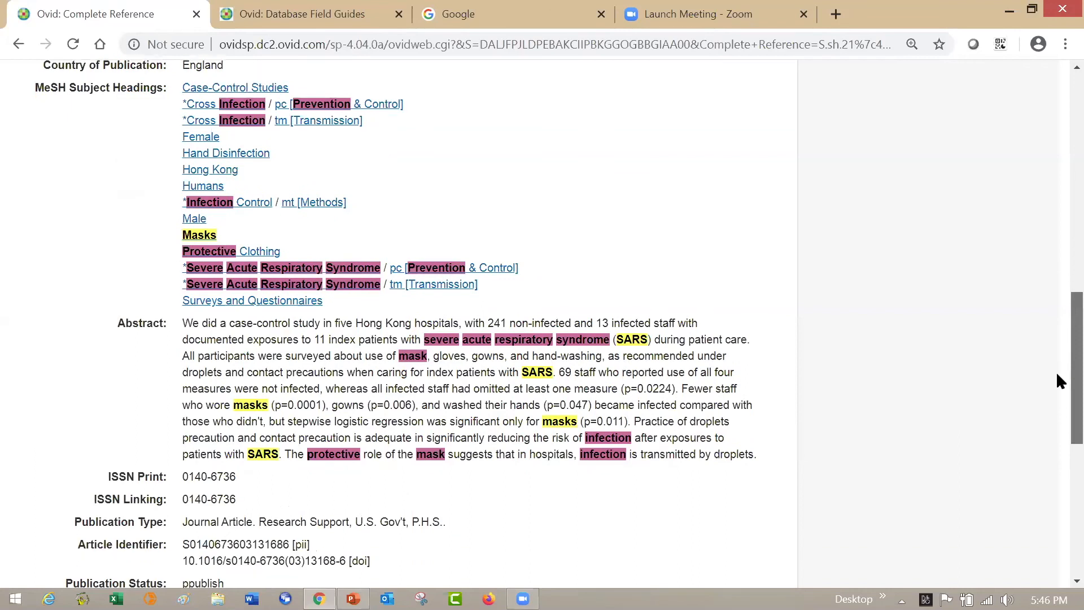
{"action": "scroll", "coordinate": [1057, 407], "scroll_direction": "down", "scroll_amount": 2}
{"action": "scroll", "coordinate": [1057, 435], "scroll_direction": "down", "scroll_amount": 3}
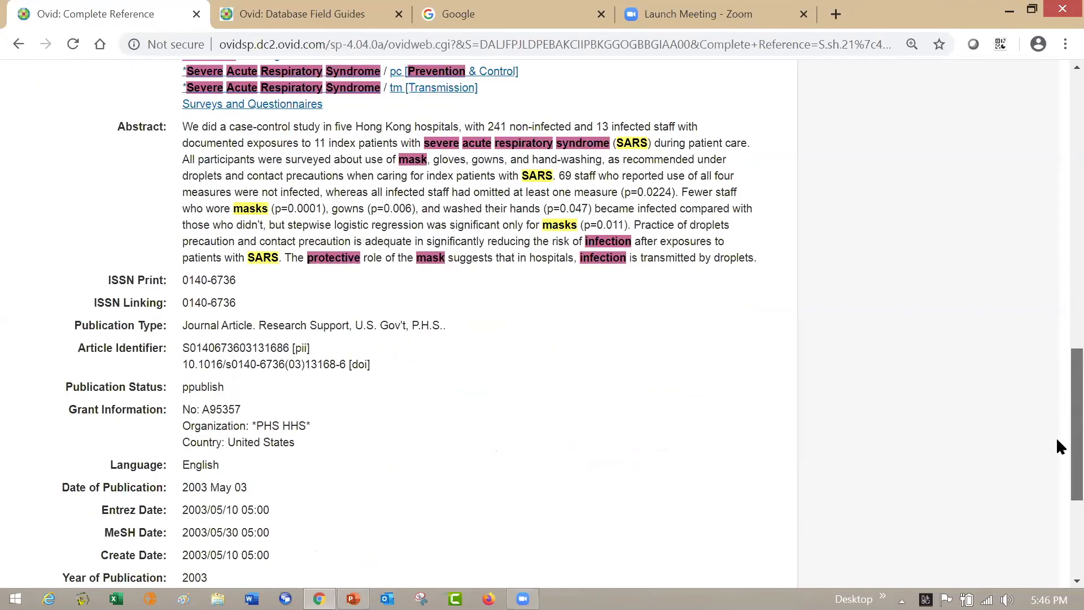
{"action": "scroll", "coordinate": [1059, 462], "scroll_direction": "down", "scroll_amount": 1}
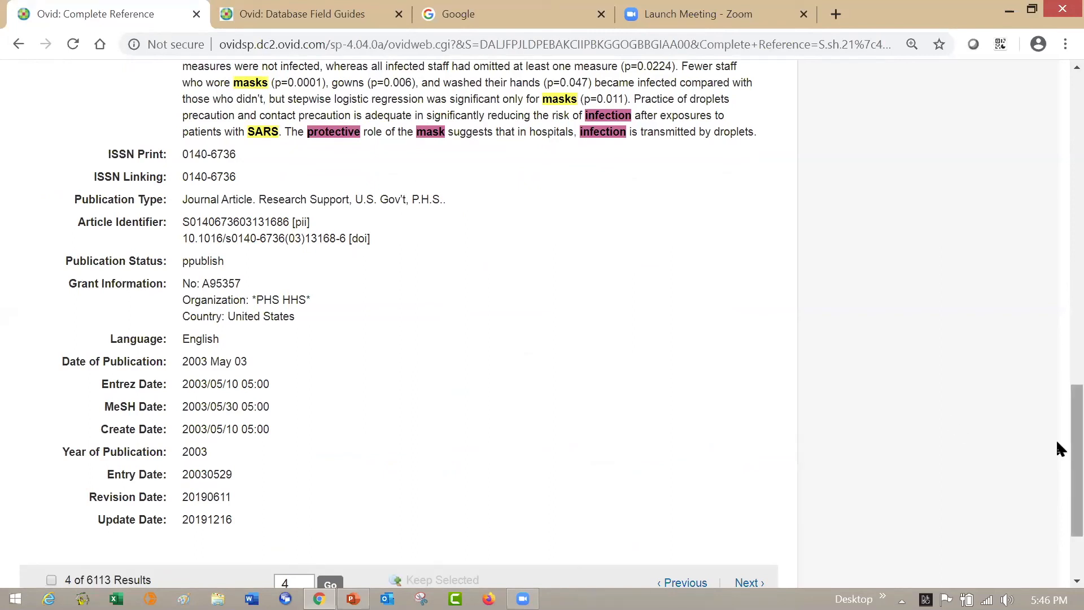
{"action": "scroll", "coordinate": [1057, 437], "scroll_direction": "up", "scroll_amount": 1}
{"action": "scroll", "coordinate": [1060, 264], "scroll_direction": "up", "scroll_amount": 15}
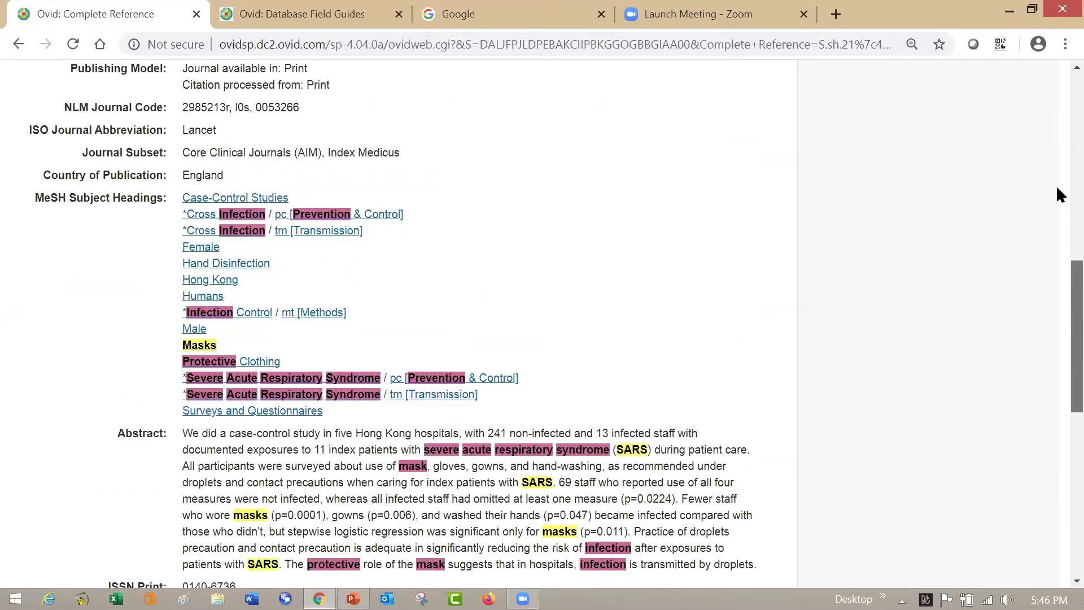
{"action": "scroll", "coordinate": [1059, 134], "scroll_direction": "up", "scroll_amount": 3}
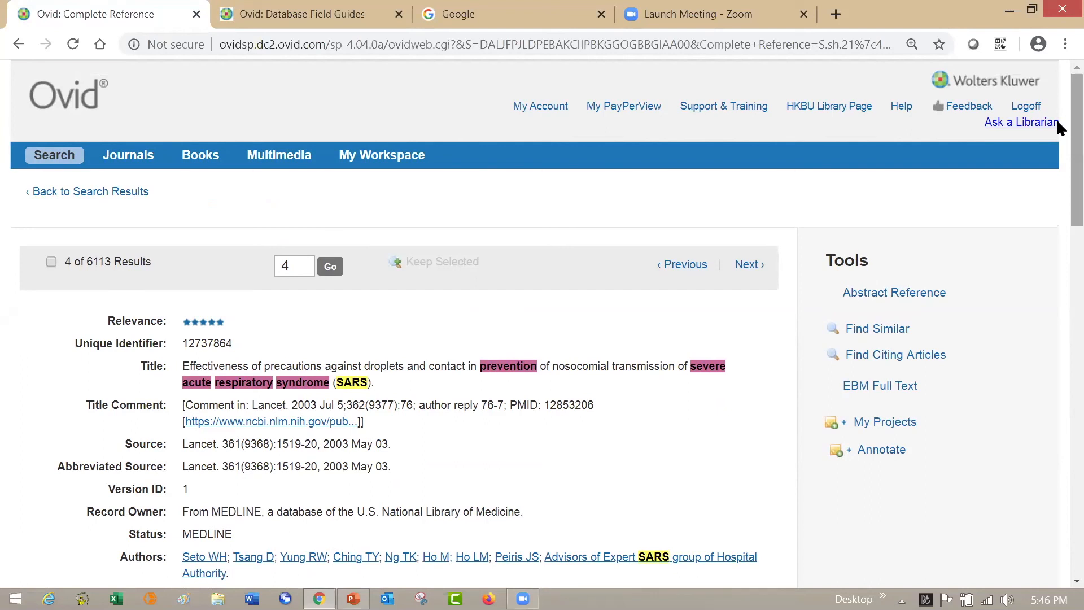
- Open the complete reference of the next result and examine its MeSH Subject Headings
{"action": "left_click", "coordinate": [750, 265]}
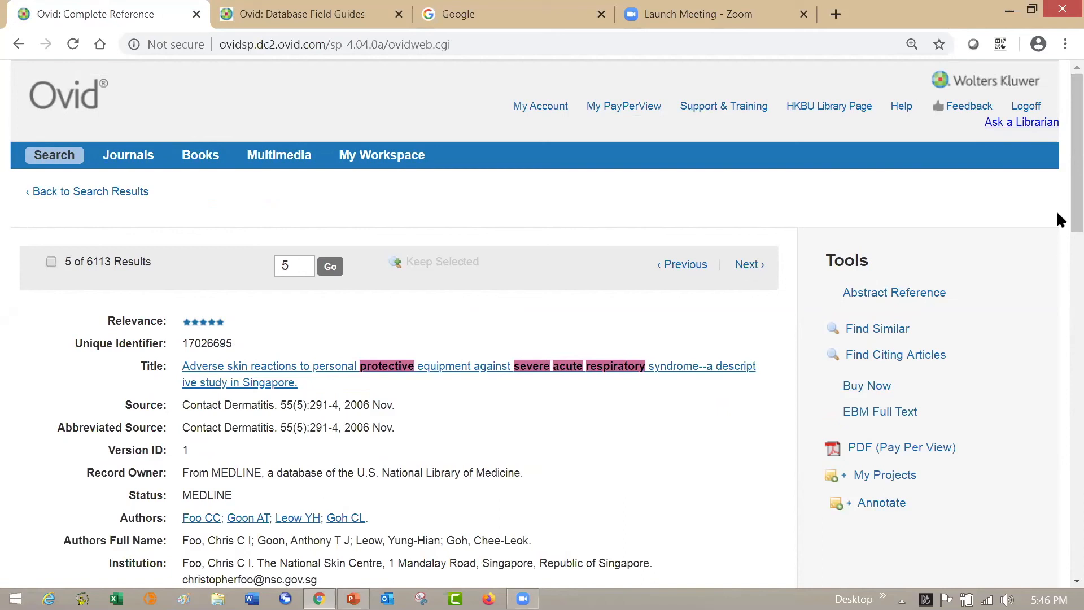
{"action": "scroll", "coordinate": [1059, 252], "scroll_direction": "down", "scroll_amount": 7}
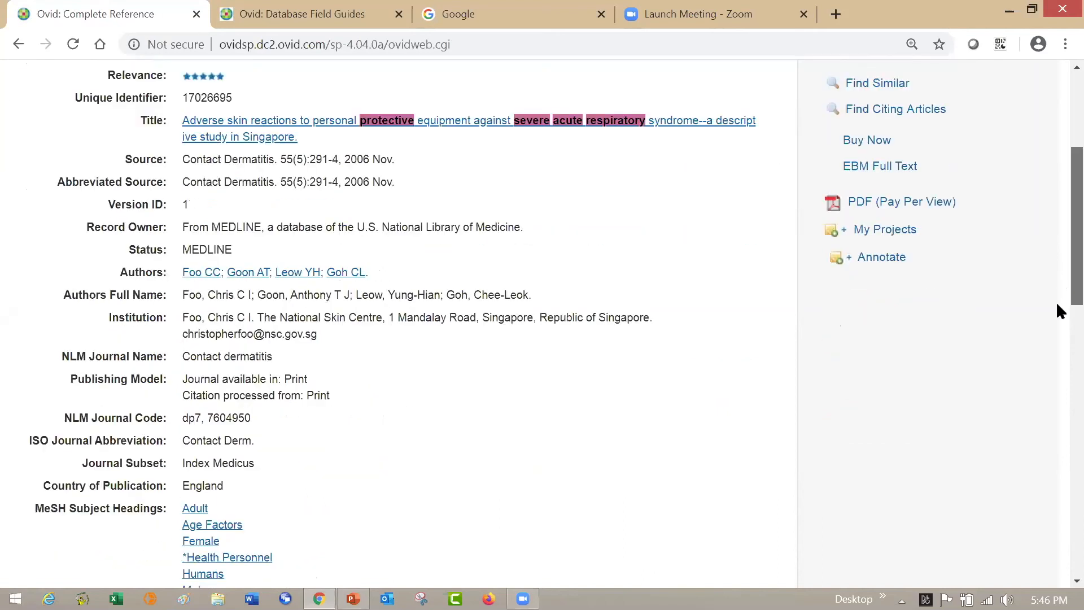
{"action": "scroll", "coordinate": [1057, 341], "scroll_direction": "down", "scroll_amount": 2}
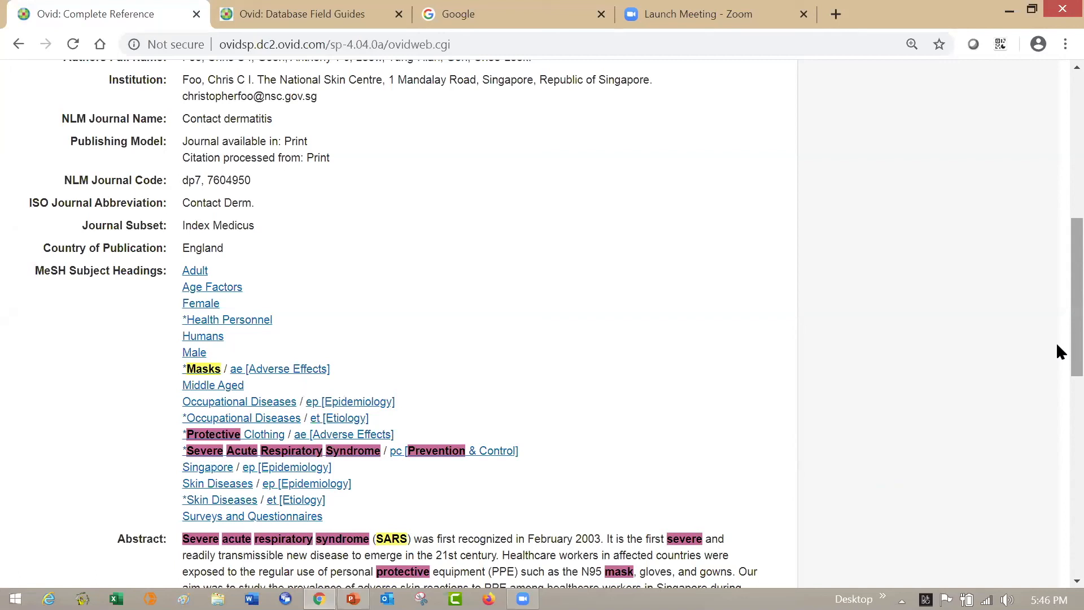
{"action": "scroll", "coordinate": [1056, 243], "scroll_direction": "up", "scroll_amount": 8}
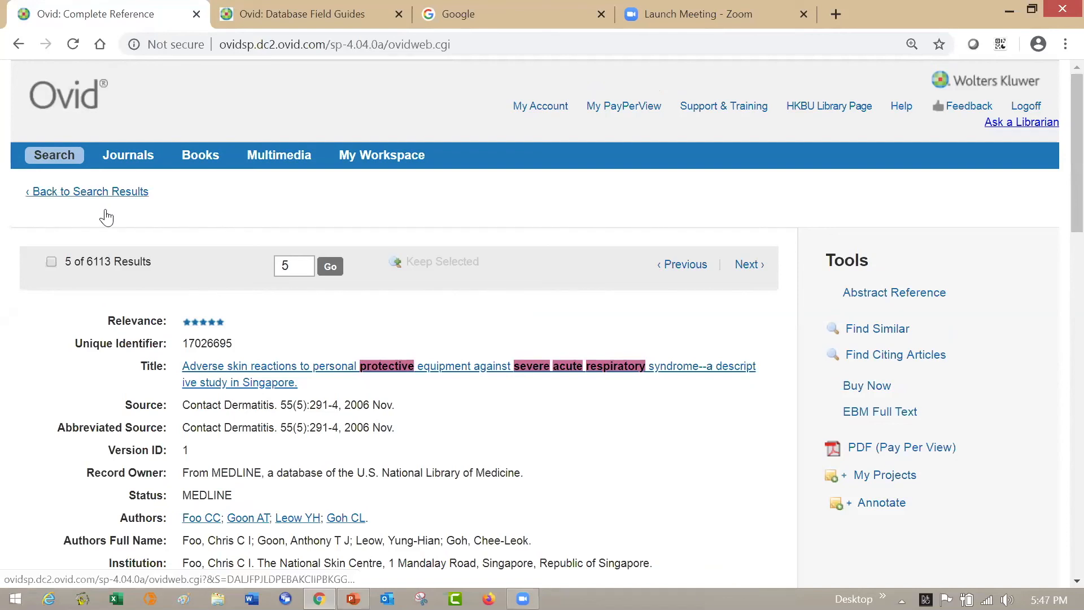
- Return to the main search page and review the search history, the results from the fifth onward and the relevancy filters
{"action": "left_click", "coordinate": [76, 161]}
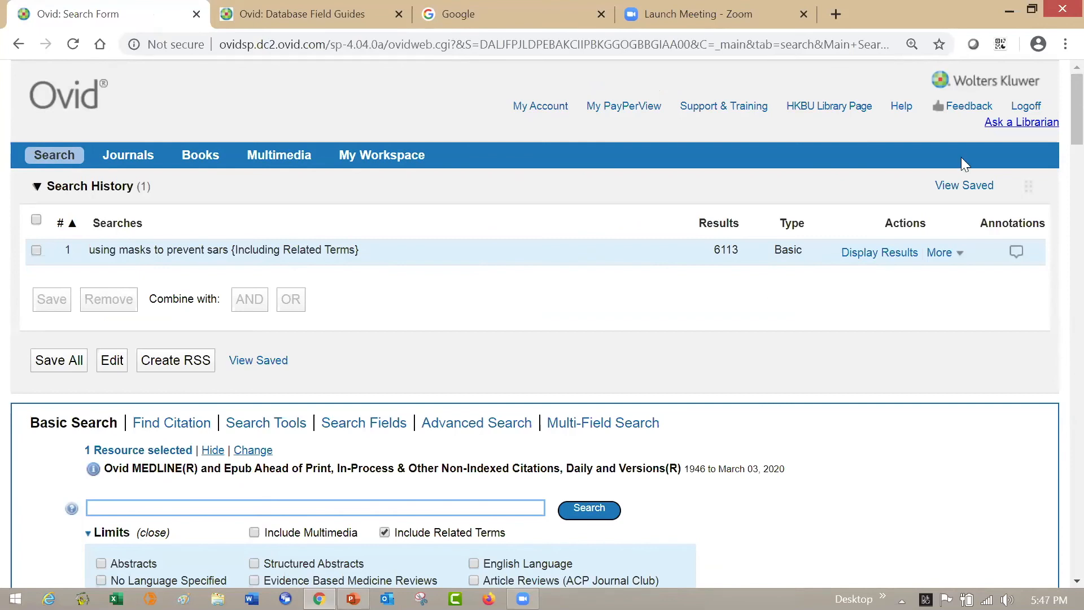
{"action": "scroll", "coordinate": [1056, 194], "scroll_direction": "down", "scroll_amount": 10}
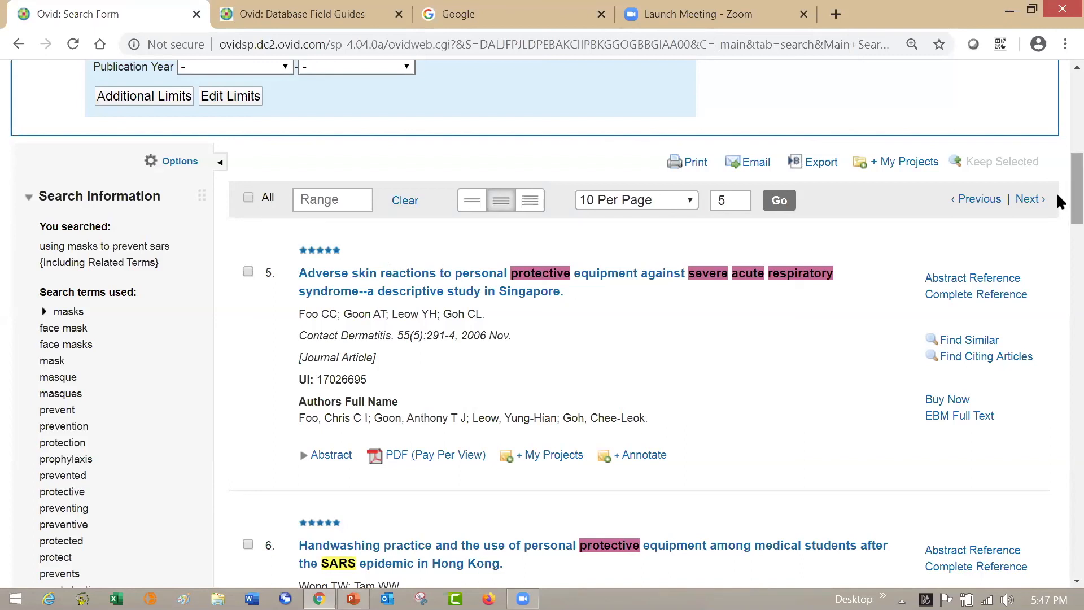
{"action": "scroll", "coordinate": [1058, 196], "scroll_direction": "down", "scroll_amount": 4}
{"action": "scroll", "coordinate": [1056, 242], "scroll_direction": "down", "scroll_amount": 3}
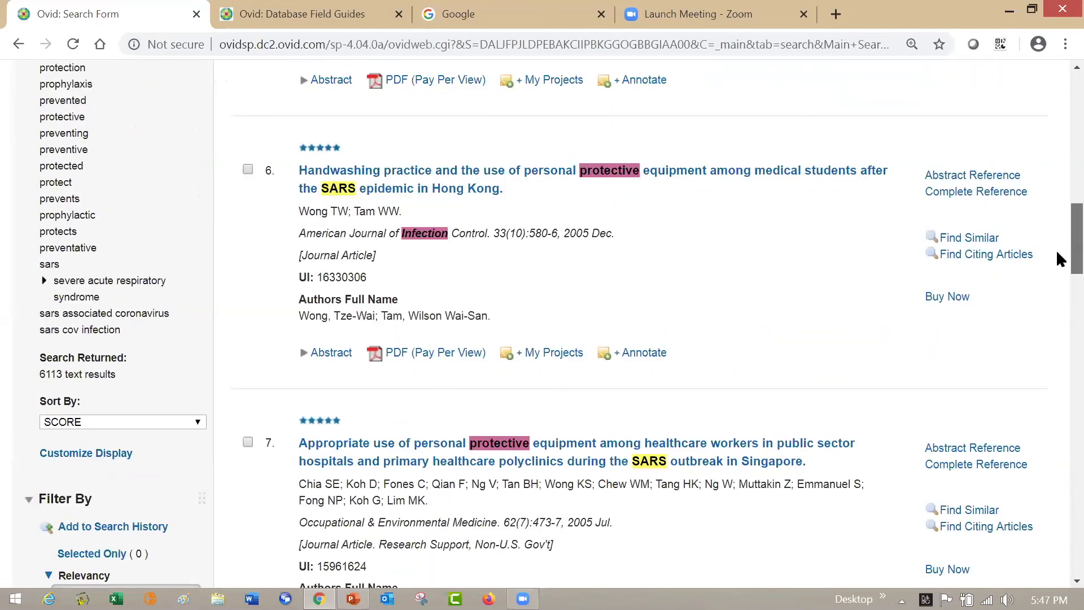
{"action": "scroll", "coordinate": [1056, 271], "scroll_direction": "down", "scroll_amount": 4}
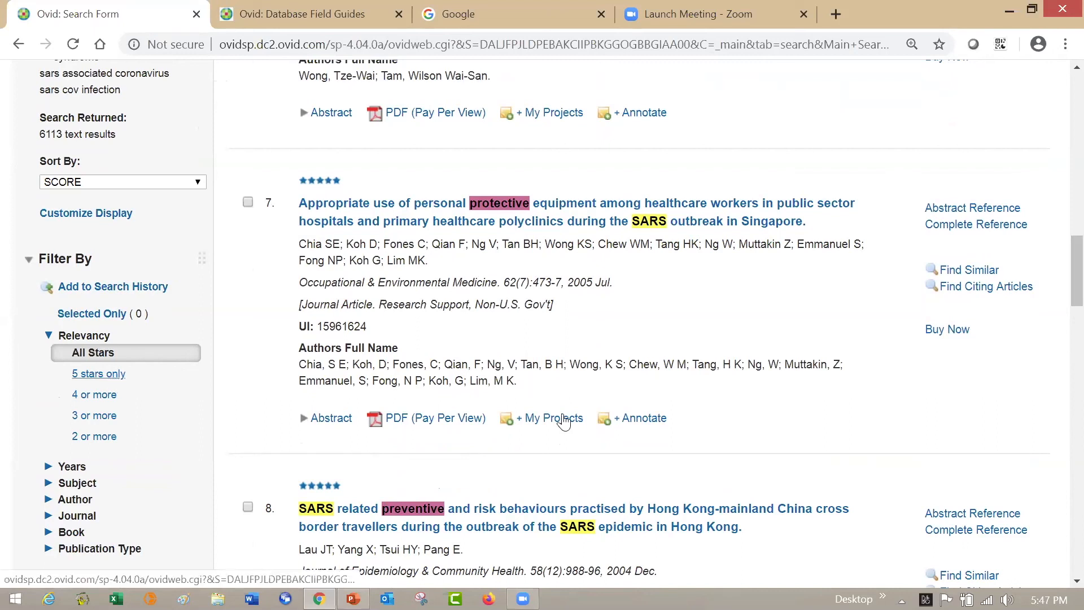
- Open the additional limits for the masks and SARS search and select Five Stars as the Star Ranking limit
{"action": "scroll", "coordinate": [1056, 266], "scroll_direction": "up", "scroll_amount": 1}
{"action": "scroll", "coordinate": [1057, 254], "scroll_direction": "up", "scroll_amount": 15}
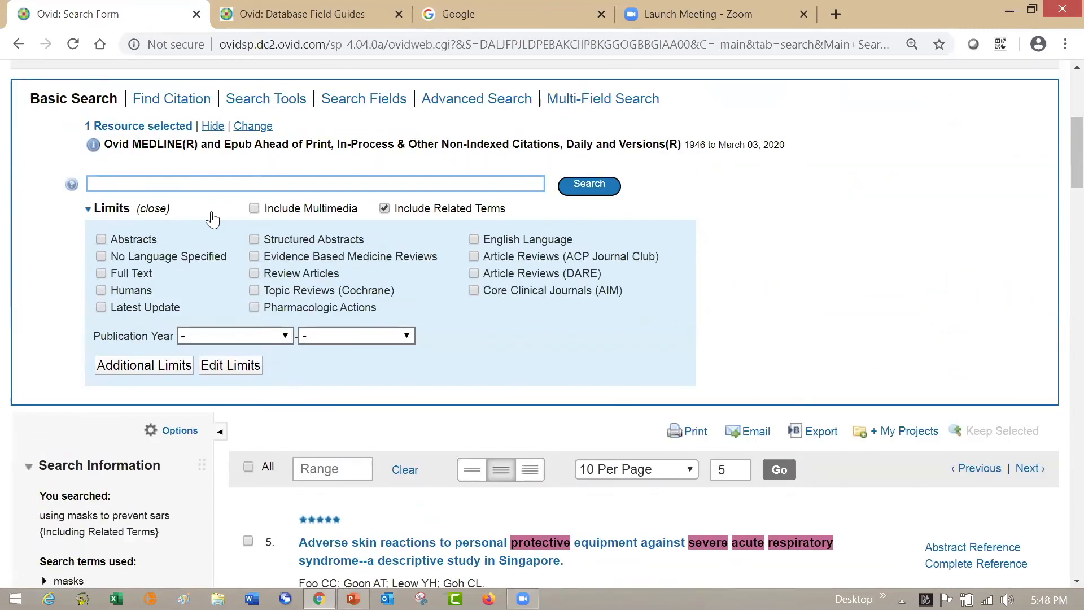
{"action": "left_click", "coordinate": [156, 366]}
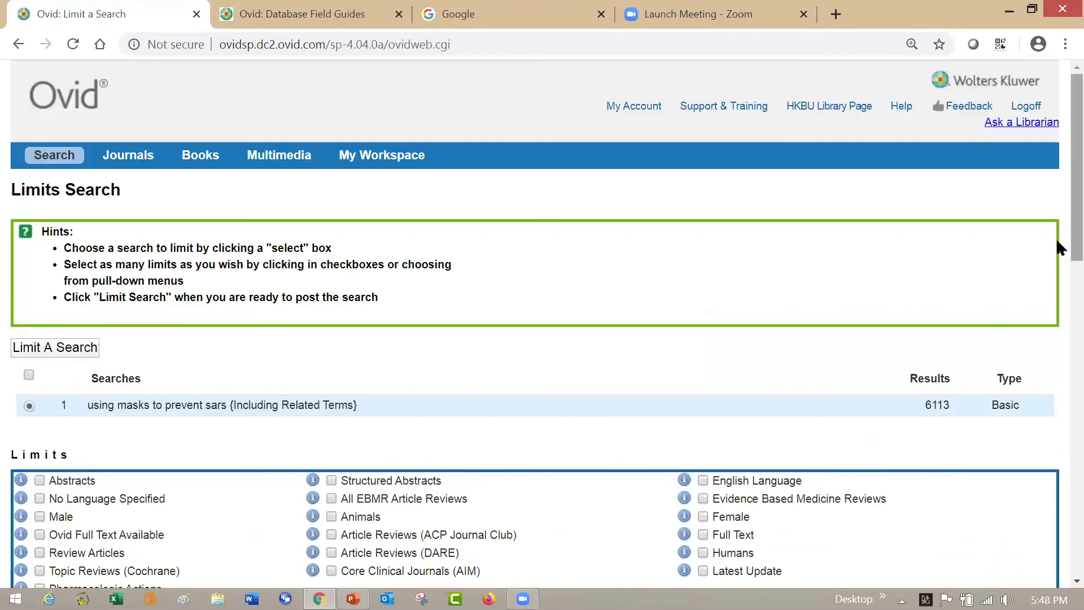
{"action": "scroll", "coordinate": [1057, 238], "scroll_direction": "down", "scroll_amount": 2}
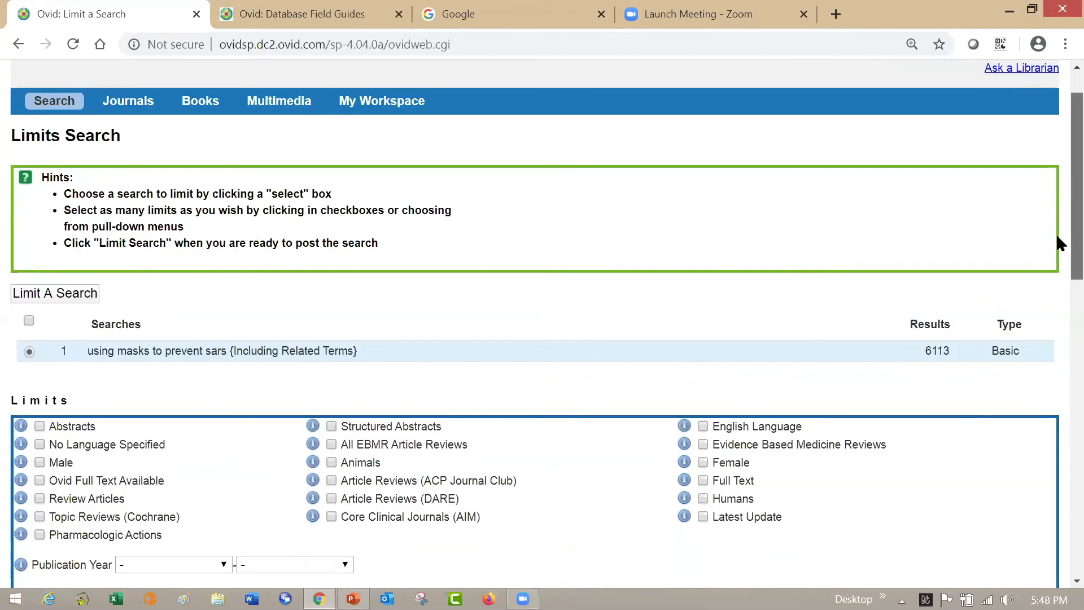
{"action": "scroll", "coordinate": [1056, 277], "scroll_direction": "down", "scroll_amount": 5}
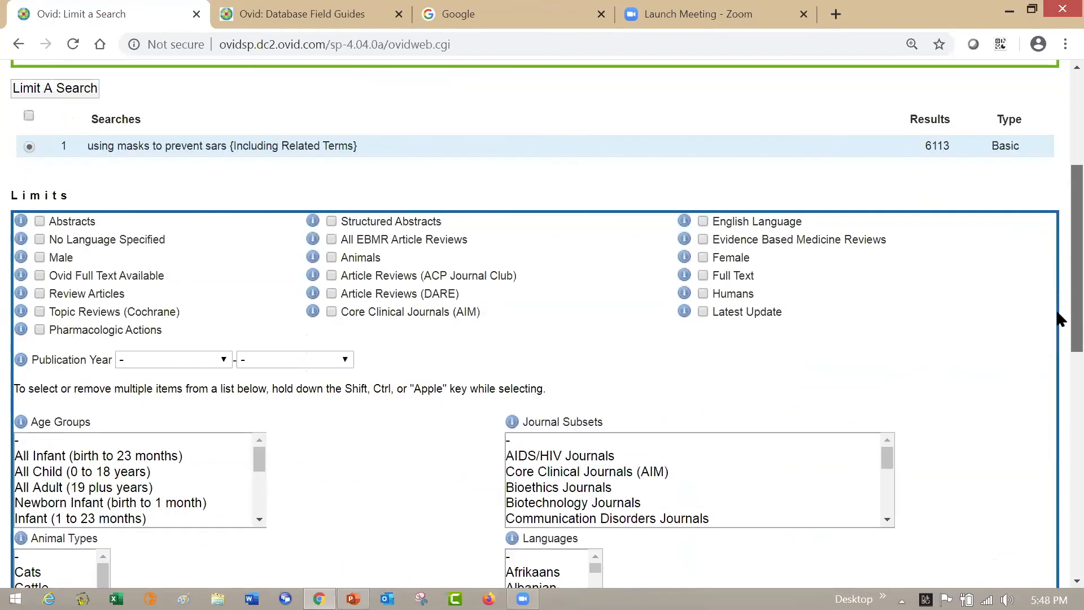
{"action": "scroll", "coordinate": [1057, 351], "scroll_direction": "down", "scroll_amount": 5}
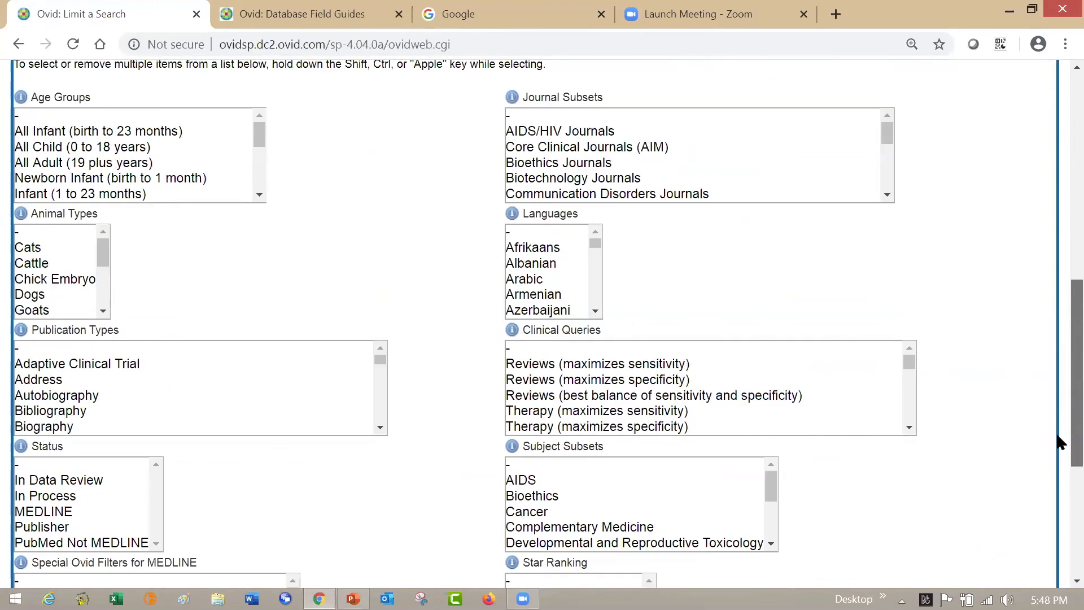
{"action": "scroll", "coordinate": [1055, 446], "scroll_direction": "down", "scroll_amount": 1}
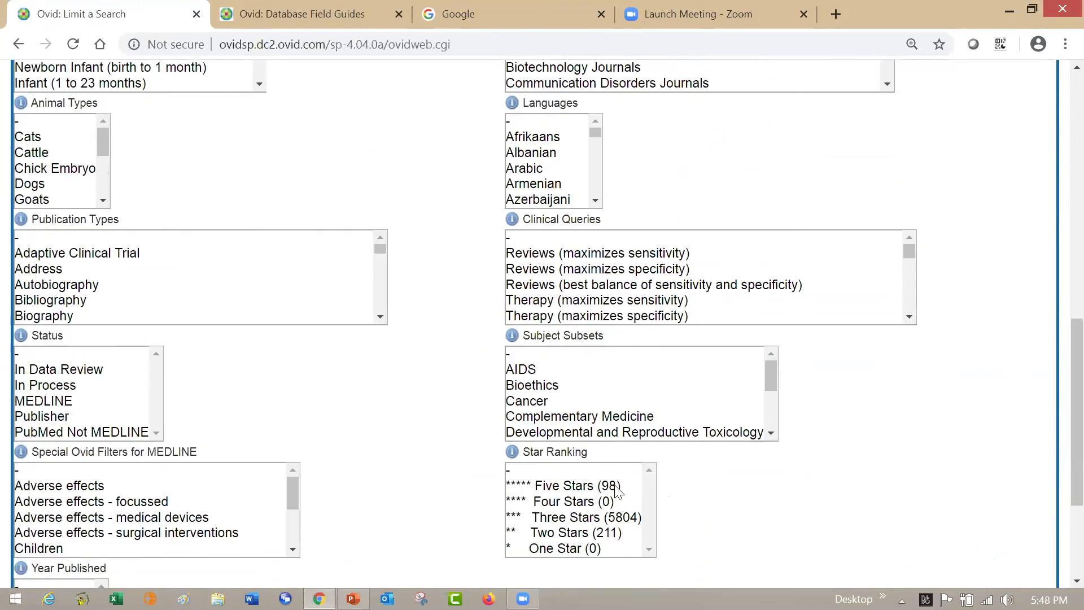
{"action": "left_click", "coordinate": [616, 485]}
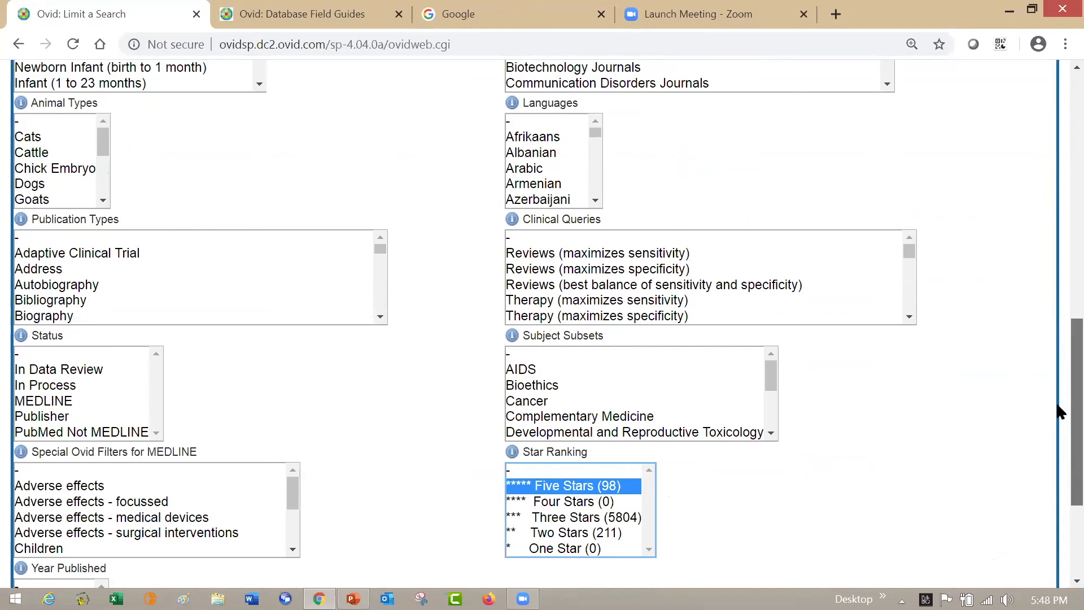
- Look through the limit options for Publication Types, Age Groups and the Publication Year range without selecting any
{"action": "scroll", "coordinate": [1058, 405], "scroll_direction": "down", "scroll_amount": 1}
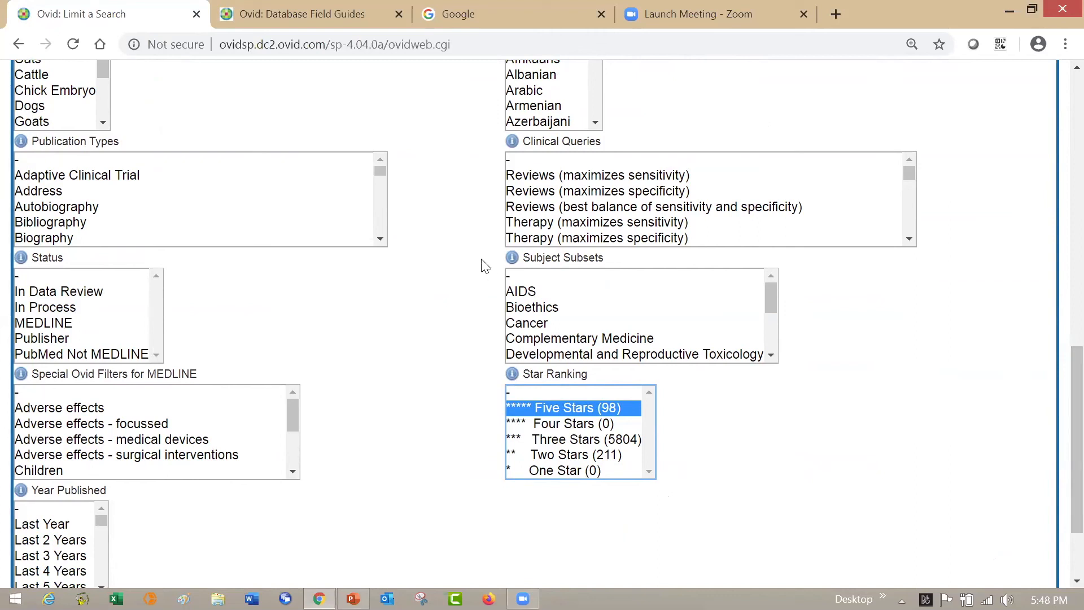
{"action": "left_click_drag", "start_coordinate": [381, 174], "coordinate": [378, 222]}
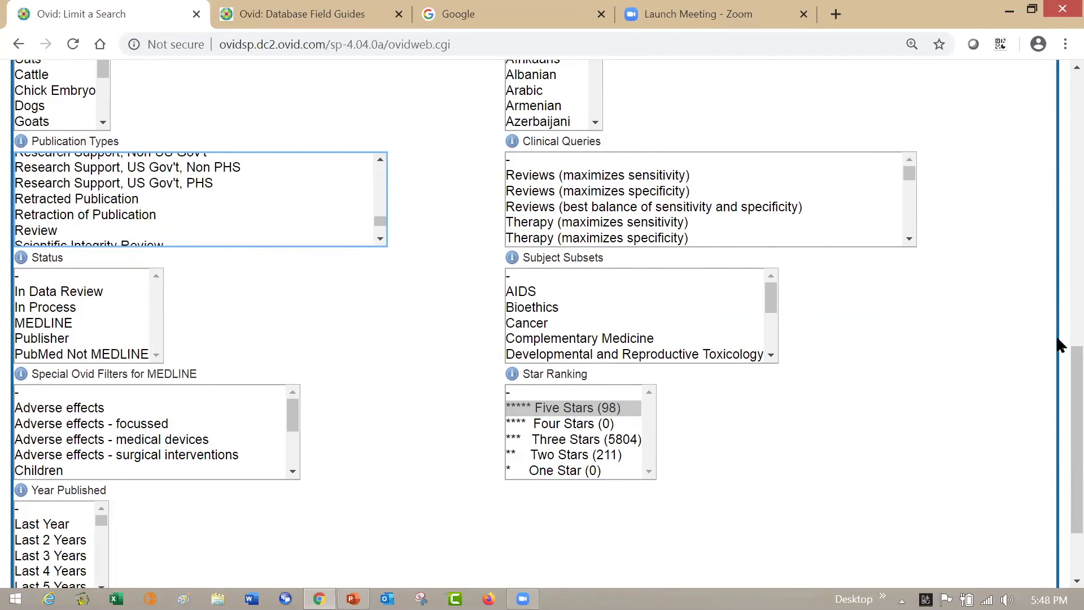
{"action": "scroll", "coordinate": [1058, 314], "scroll_direction": "up", "scroll_amount": 5}
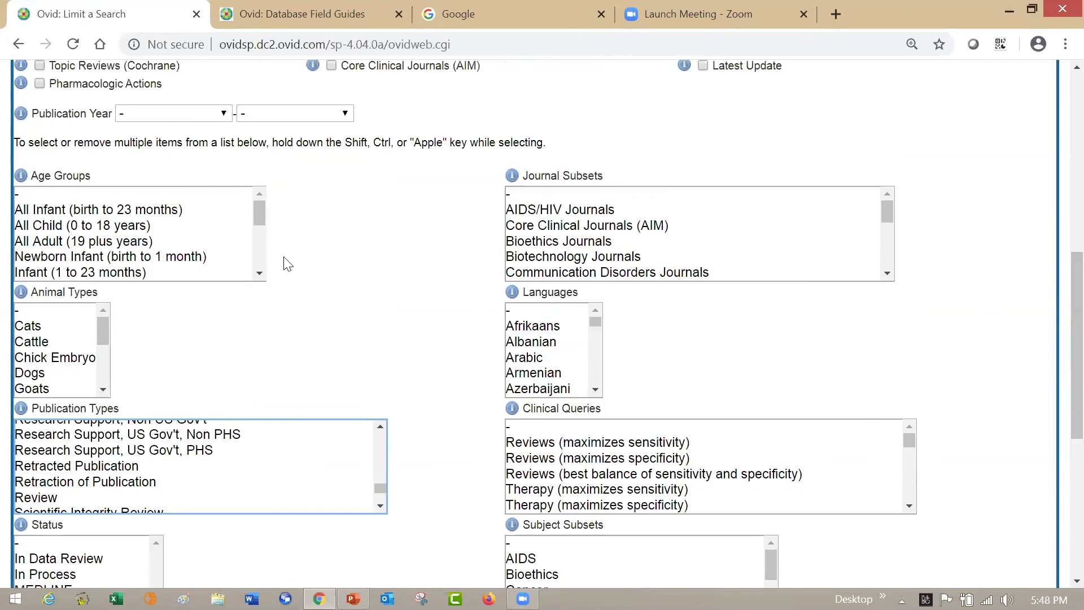
{"action": "left_click_drag", "start_coordinate": [256, 211], "coordinate": [264, 259]}
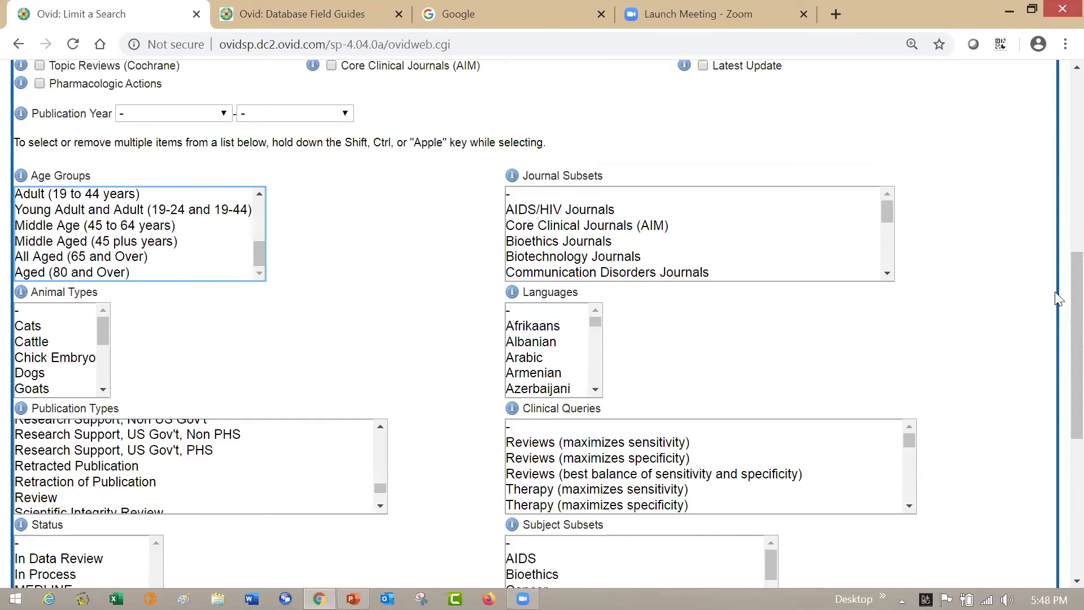
{"action": "left_click_drag", "start_coordinate": [1055, 298], "coordinate": [1055, 239]}
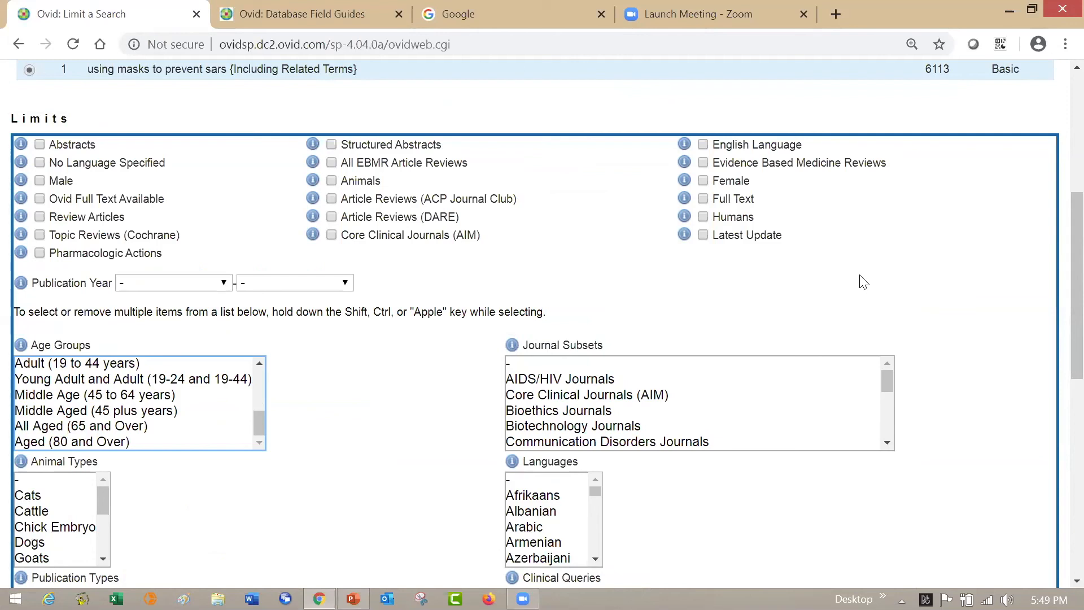
{"action": "left_click", "coordinate": [224, 284]}
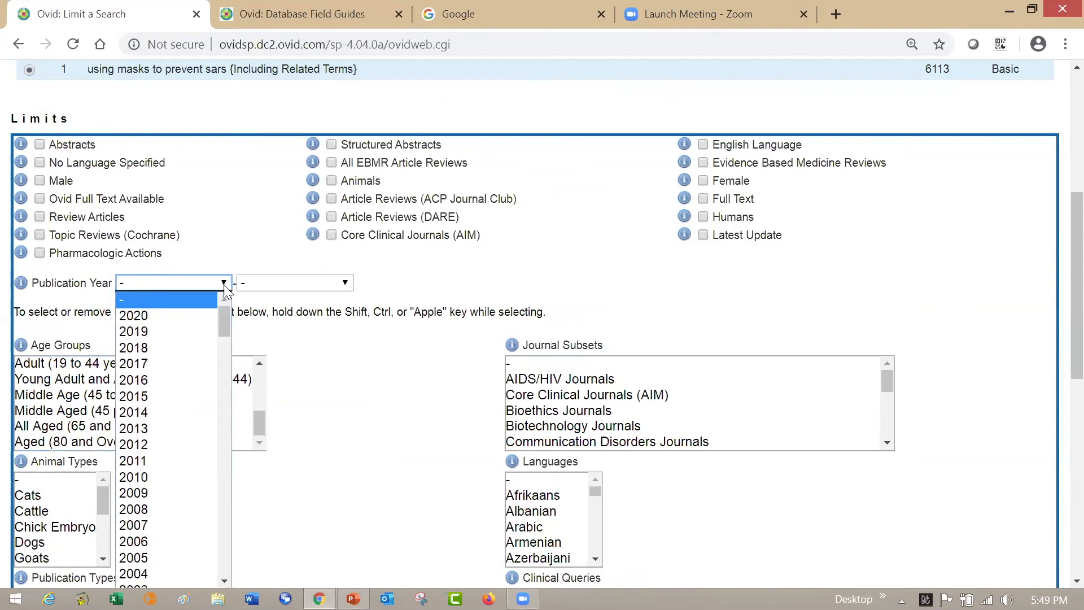
{"action": "left_click", "coordinate": [344, 283]}
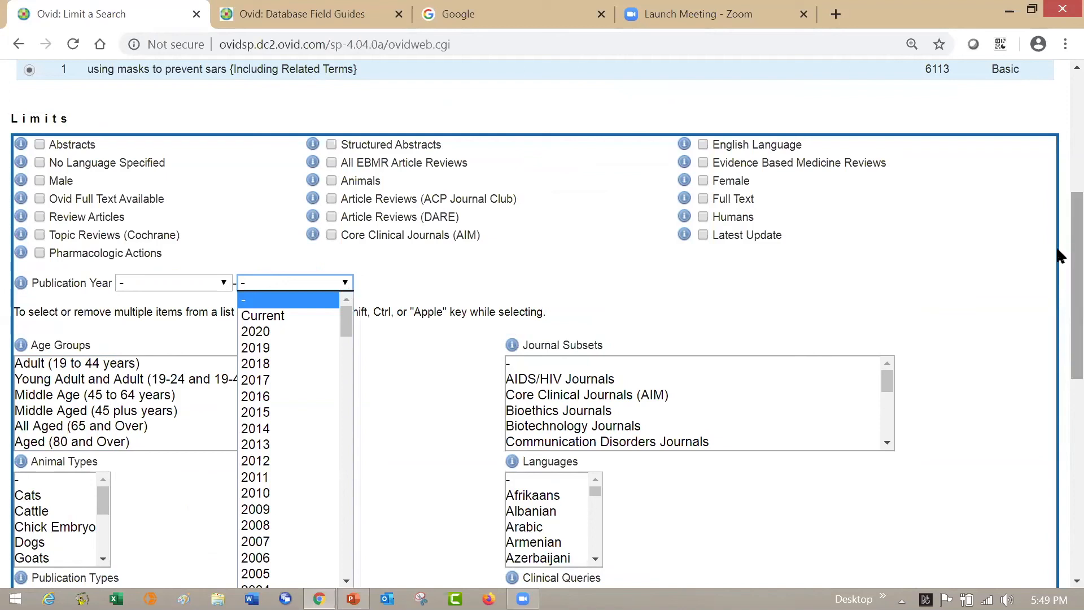
- Apply the five-star limit to the "using masks to prevent sars" search
{"action": "left_click_drag", "start_coordinate": [1073, 245], "coordinate": [1073, 137]}
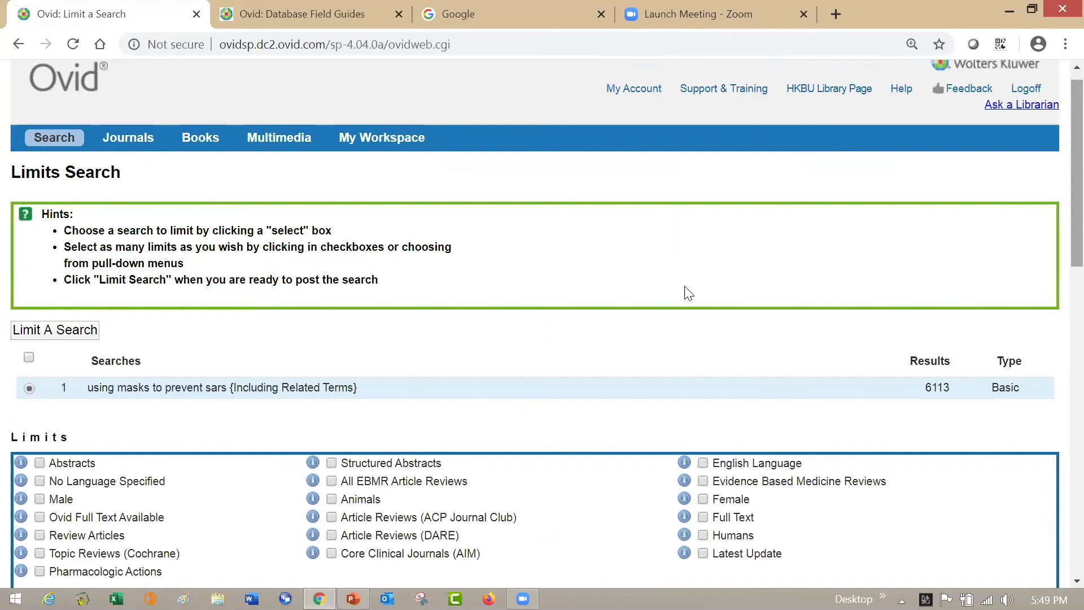
{"action": "left_click", "coordinate": [92, 331]}
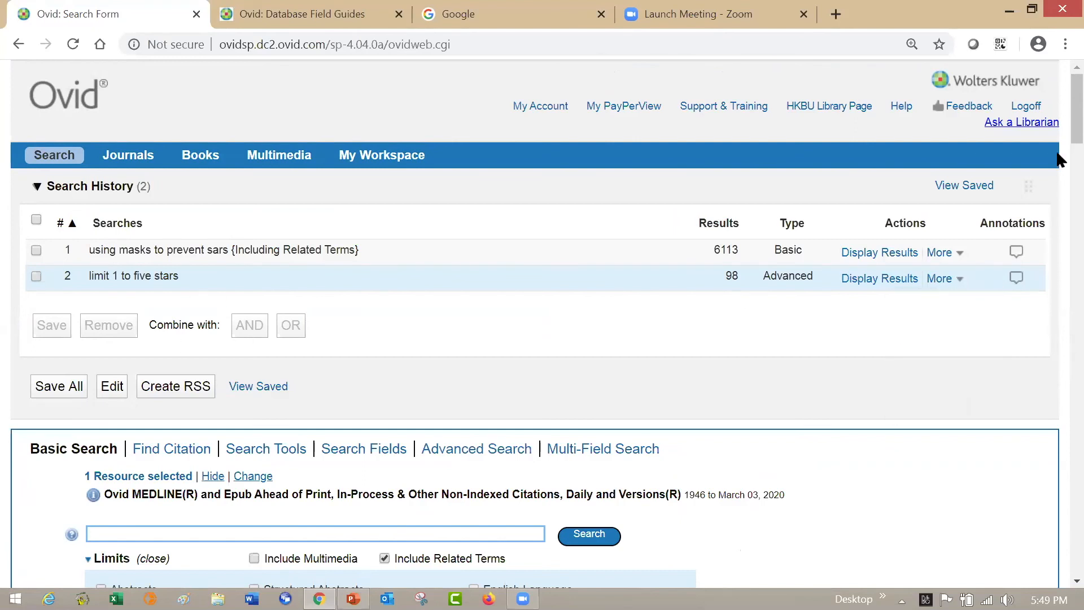
- Review the search history entry and the first several records of the results limited to five stars
{"action": "scroll", "coordinate": [1056, 136], "scroll_direction": "down", "scroll_amount": 4}
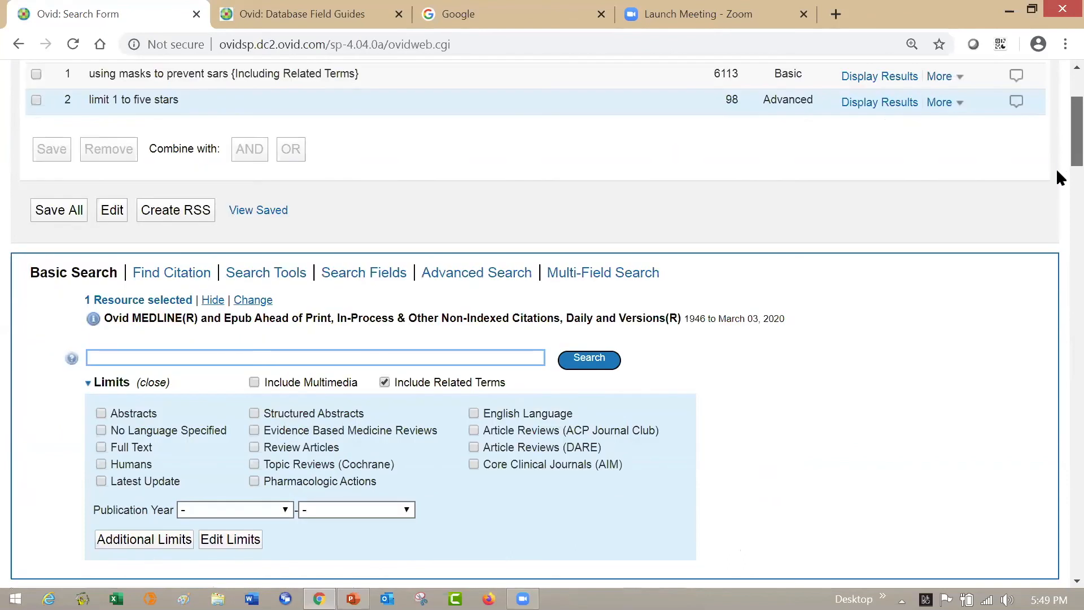
{"action": "scroll", "coordinate": [1058, 215], "scroll_direction": "down", "scroll_amount": 10}
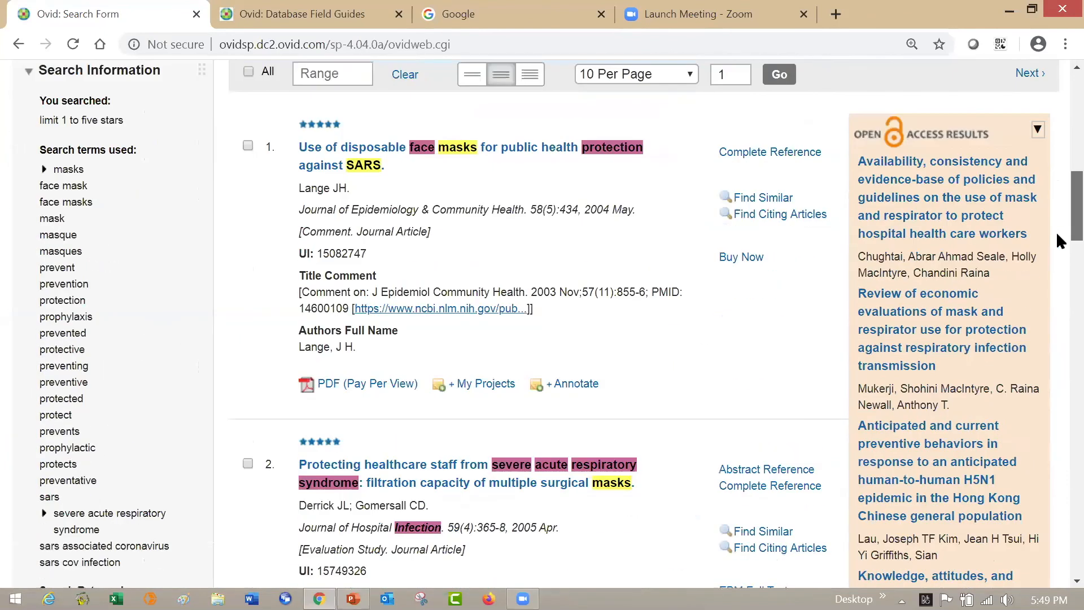
{"action": "scroll", "coordinate": [1060, 253], "scroll_direction": "down", "scroll_amount": 8}
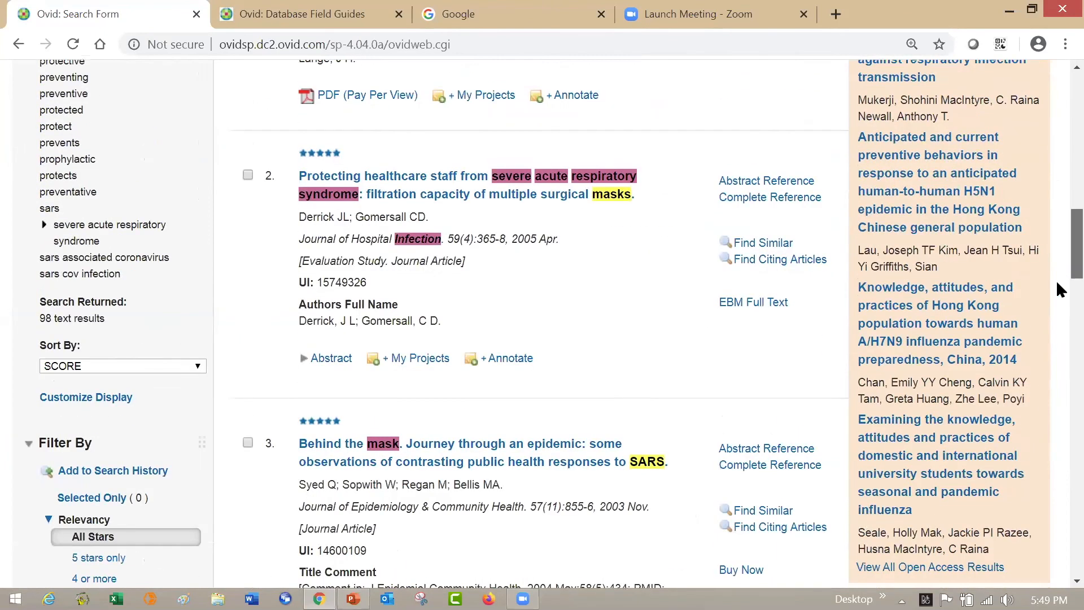
{"action": "scroll", "coordinate": [1058, 299], "scroll_direction": "down", "scroll_amount": 4}
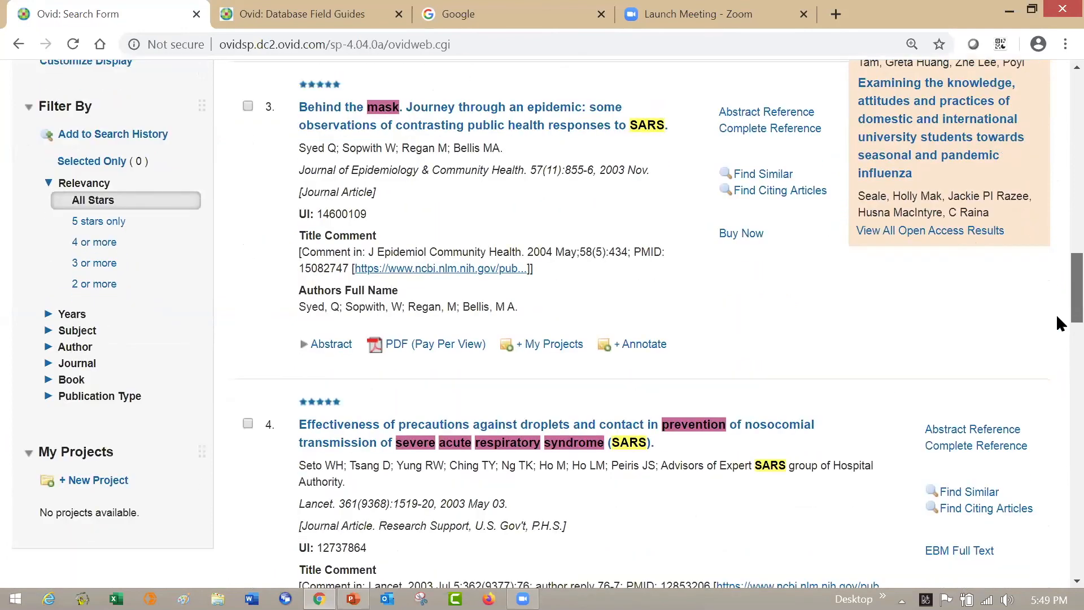
{"action": "scroll", "coordinate": [1057, 322], "scroll_direction": "down", "scroll_amount": 2}
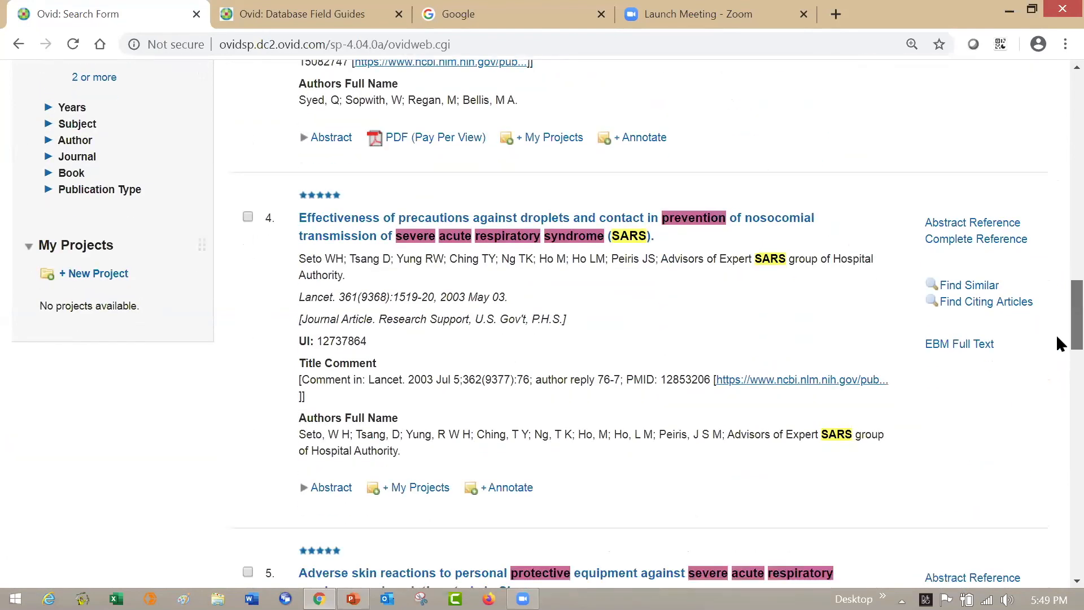
{"action": "scroll", "coordinate": [1059, 352], "scroll_direction": "down", "scroll_amount": 5}
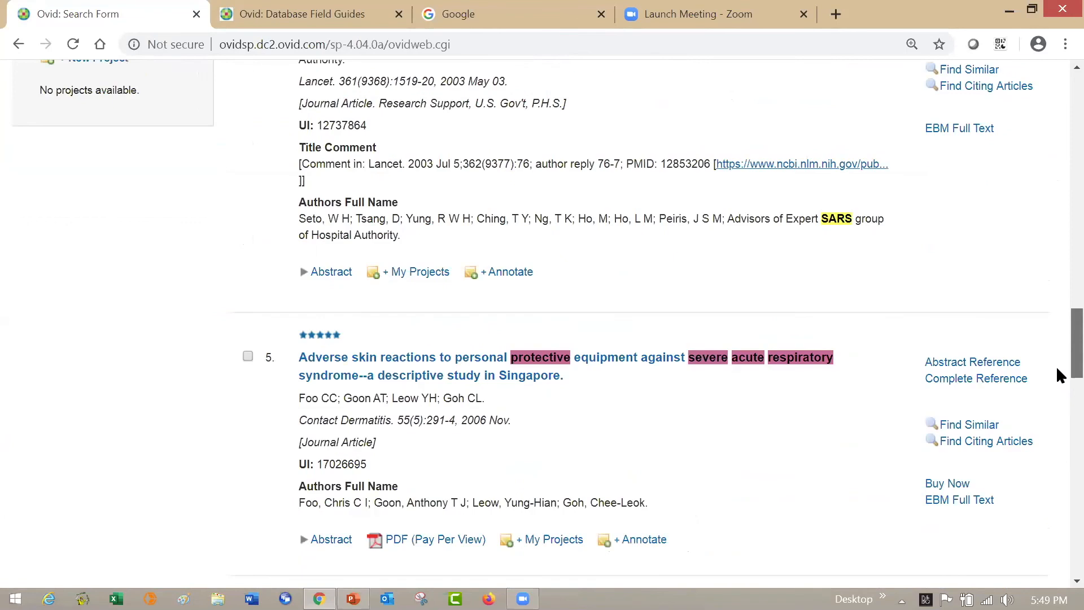
{"action": "scroll", "coordinate": [1057, 376], "scroll_direction": "down", "scroll_amount": 3}
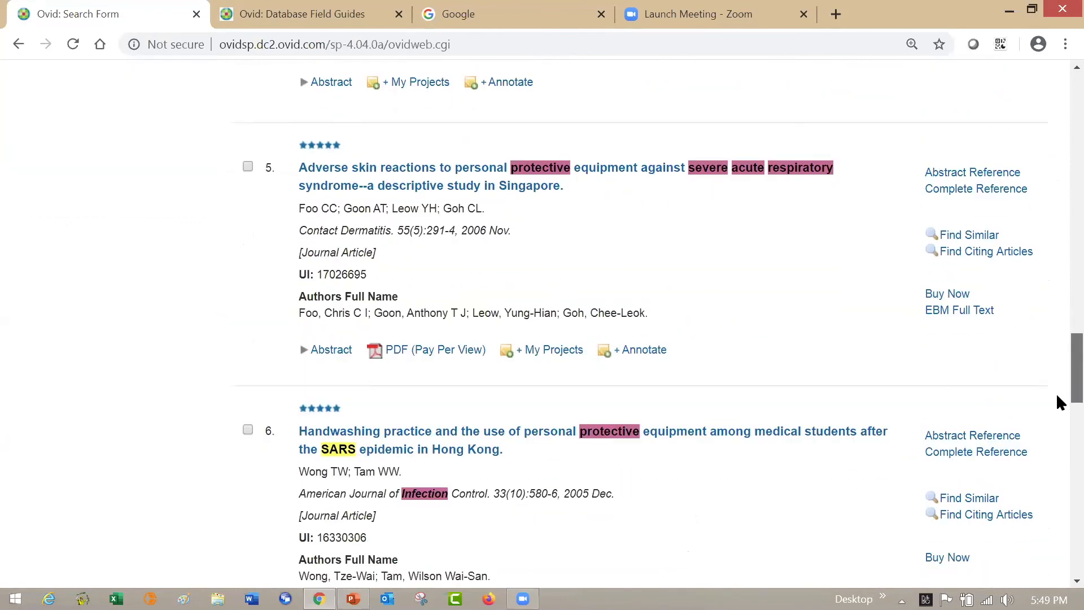
{"action": "scroll", "coordinate": [1059, 401], "scroll_direction": "down", "scroll_amount": 2}
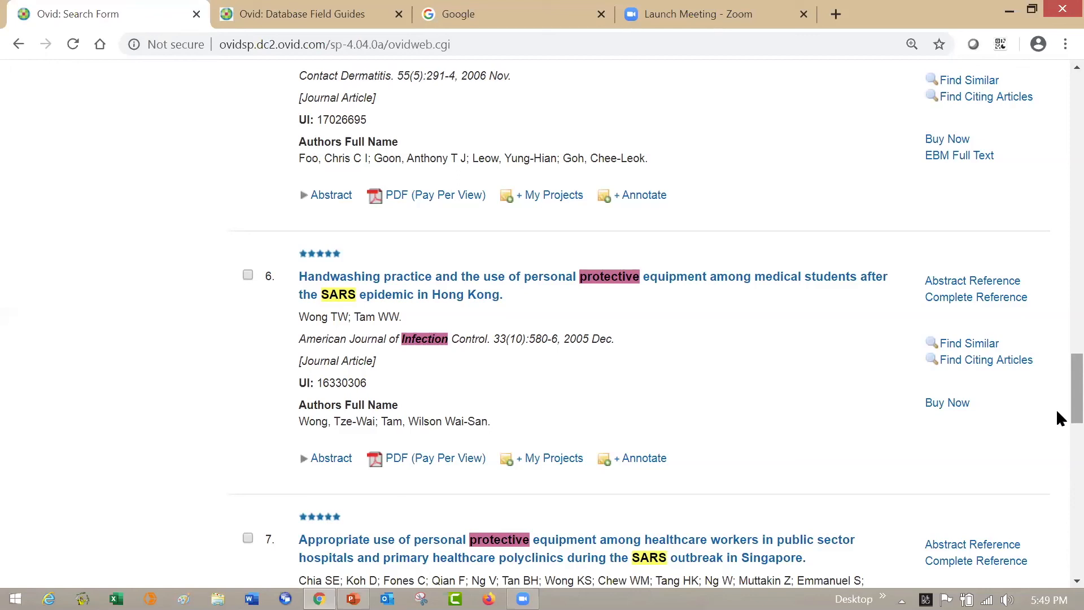
{"action": "scroll", "coordinate": [1058, 396], "scroll_direction": "up", "scroll_amount": 9}
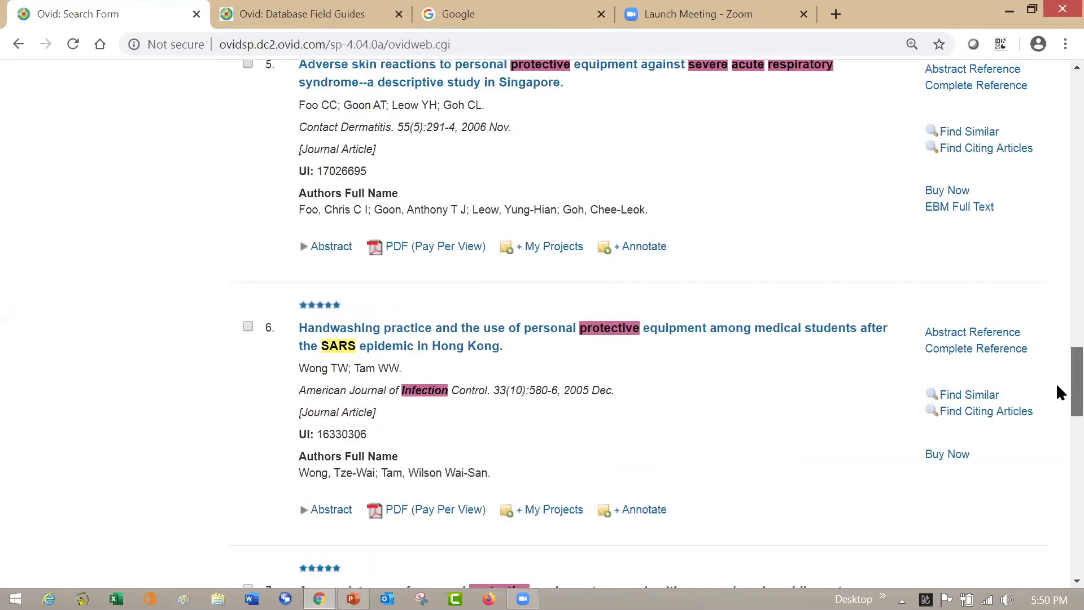
- Expand the Subject filter for the five-star results and show more subject headings to look through
{"action": "scroll", "coordinate": [1058, 306], "scroll_direction": "up", "scroll_amount": 4}
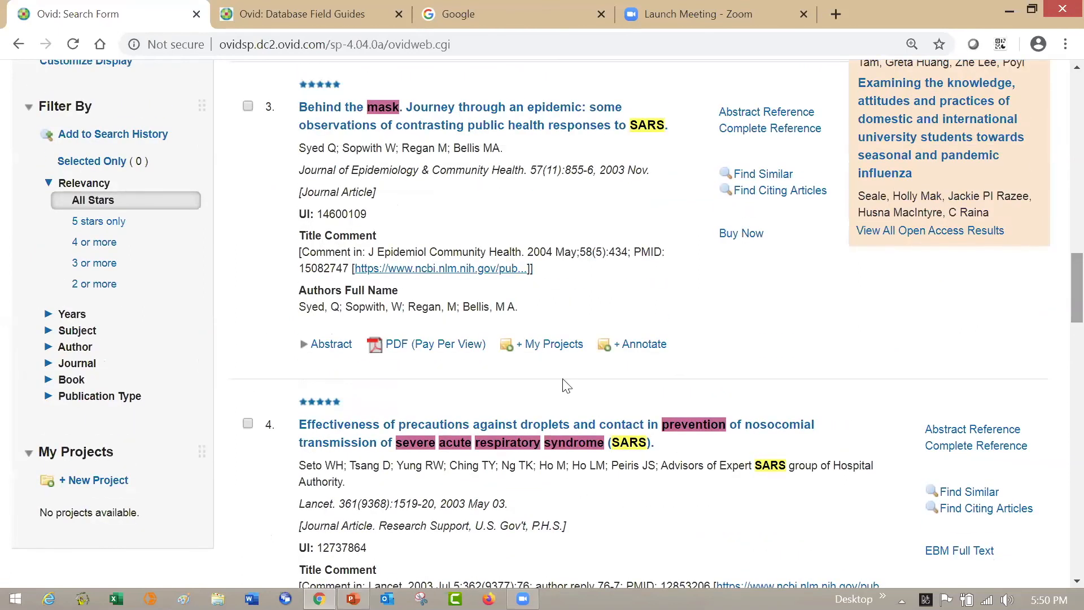
{"action": "left_click", "coordinate": [59, 332]}
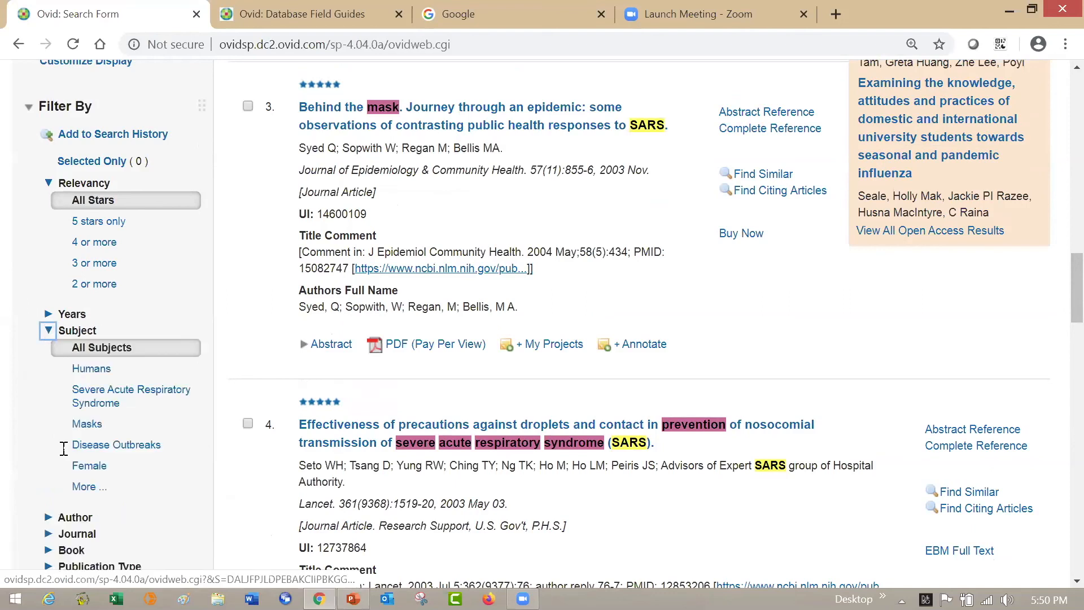
{"action": "left_click", "coordinate": [85, 486]}
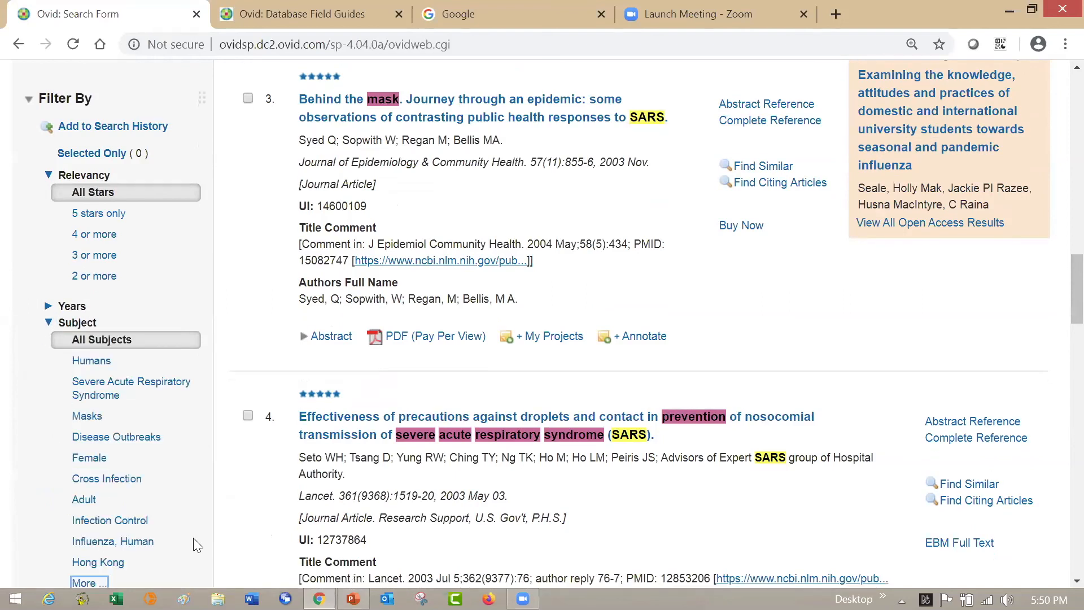
{"action": "scroll", "coordinate": [215, 534], "scroll_direction": "down", "scroll_amount": 7}
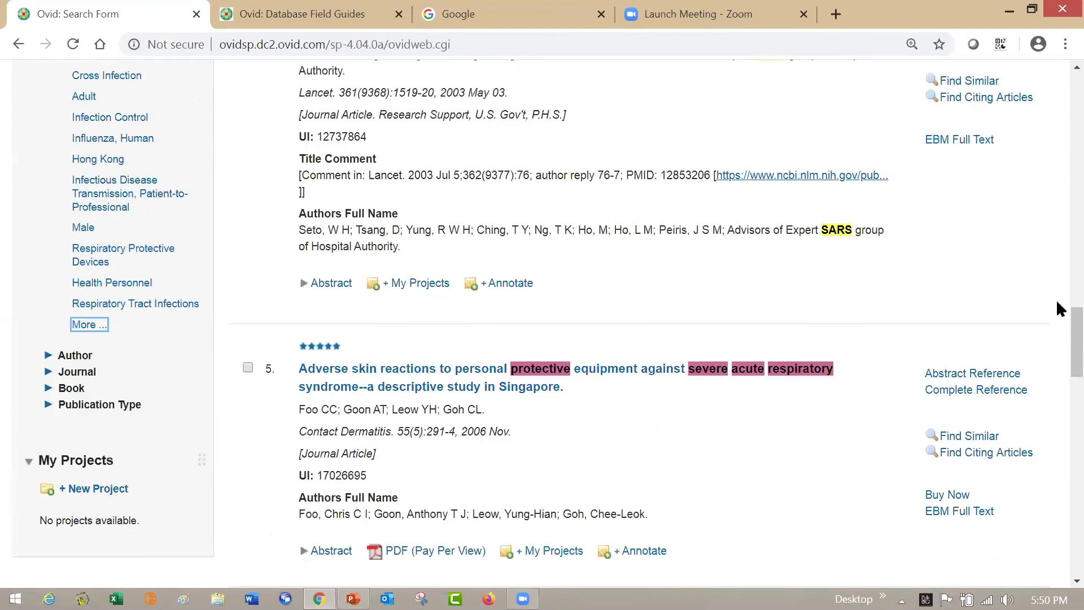
{"action": "scroll", "coordinate": [1058, 300], "scroll_direction": "up", "scroll_amount": 3}
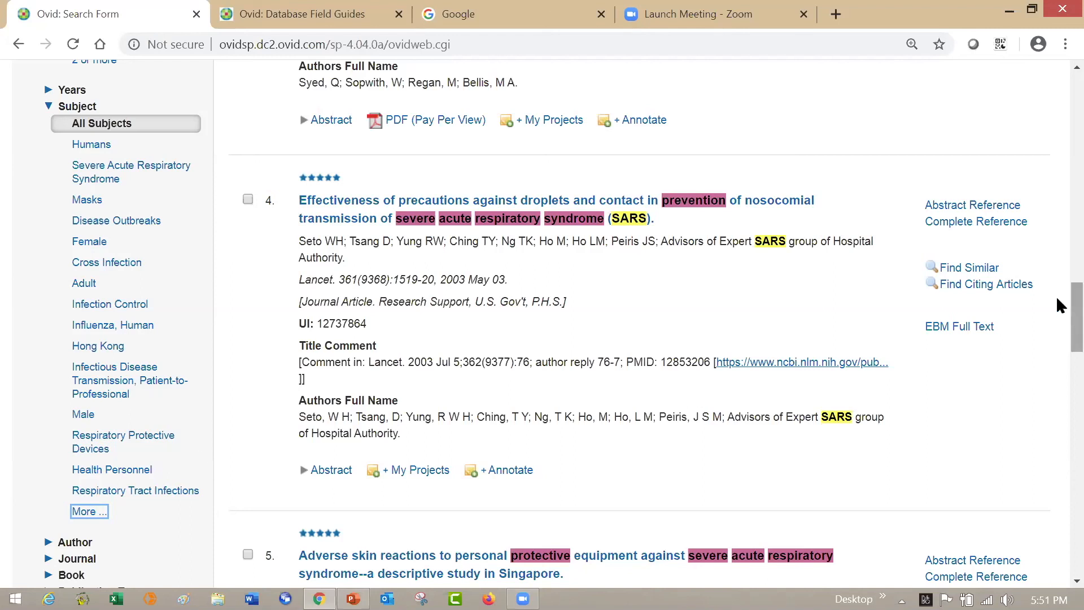
- Expand the Publication Type filter for the five-star results and show more publication types
{"action": "scroll", "coordinate": [1056, 295], "scroll_direction": "down", "scroll_amount": 4}
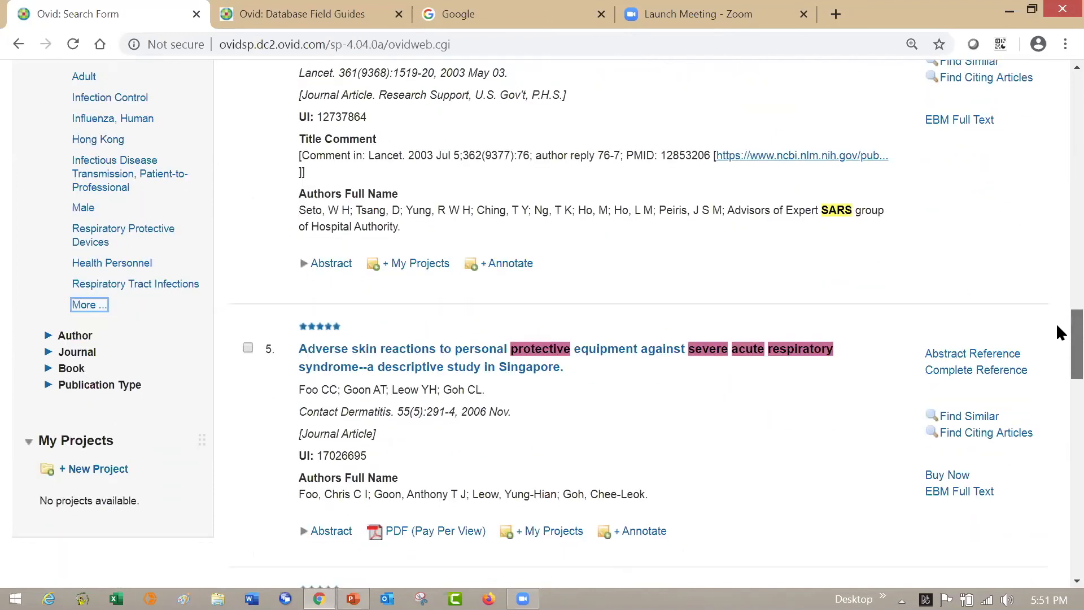
{"action": "scroll", "coordinate": [1060, 335], "scroll_direction": "down", "scroll_amount": 1}
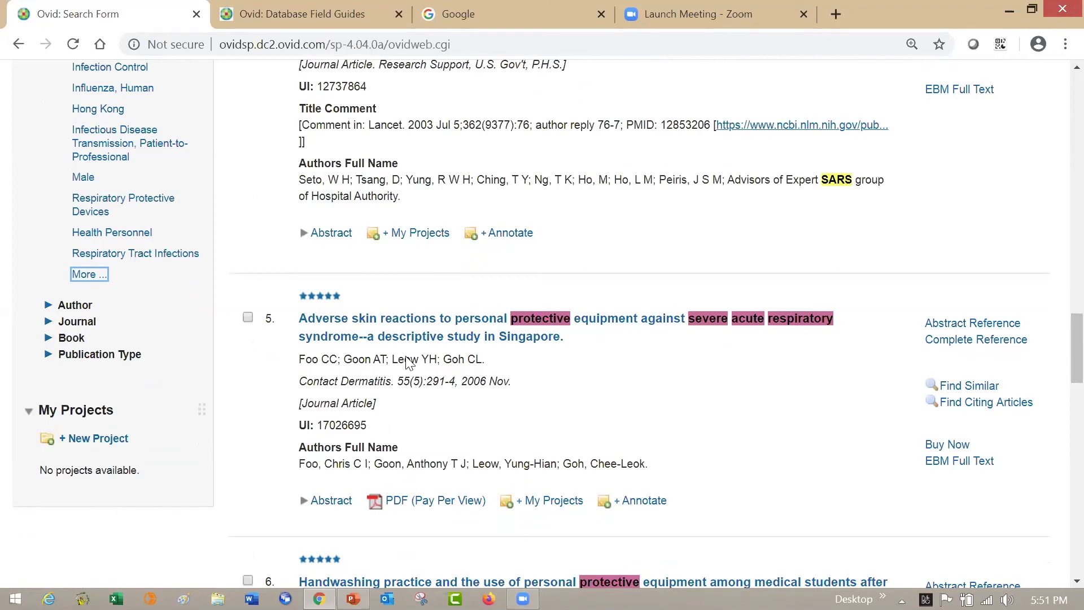
{"action": "left_click", "coordinate": [49, 355]}
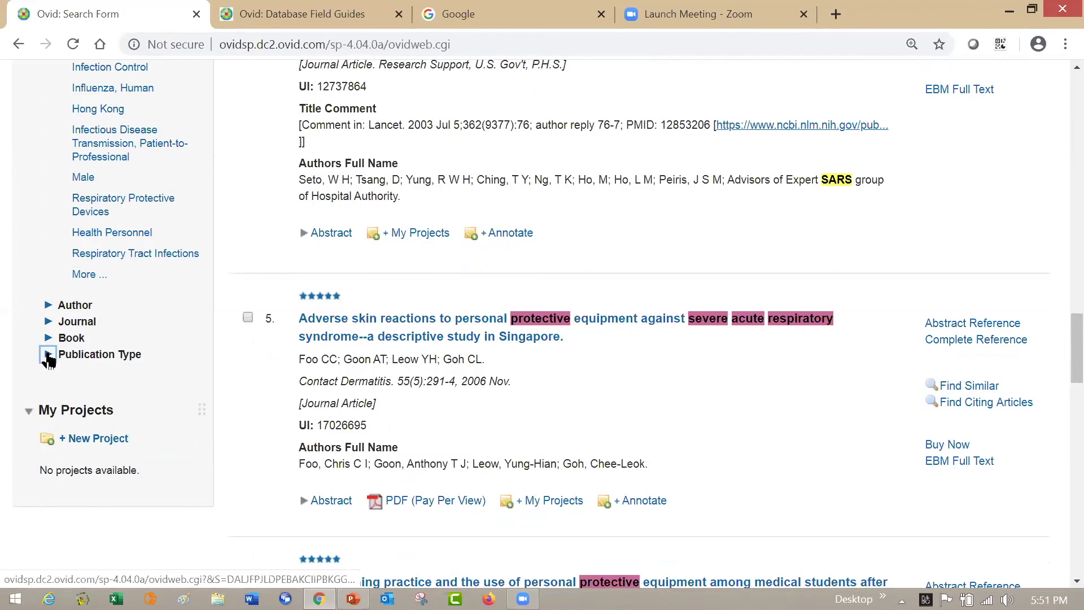
{"action": "left_click", "coordinate": [87, 511]}
{"action": "scroll", "coordinate": [261, 456], "scroll_direction": "down", "scroll_amount": 5}
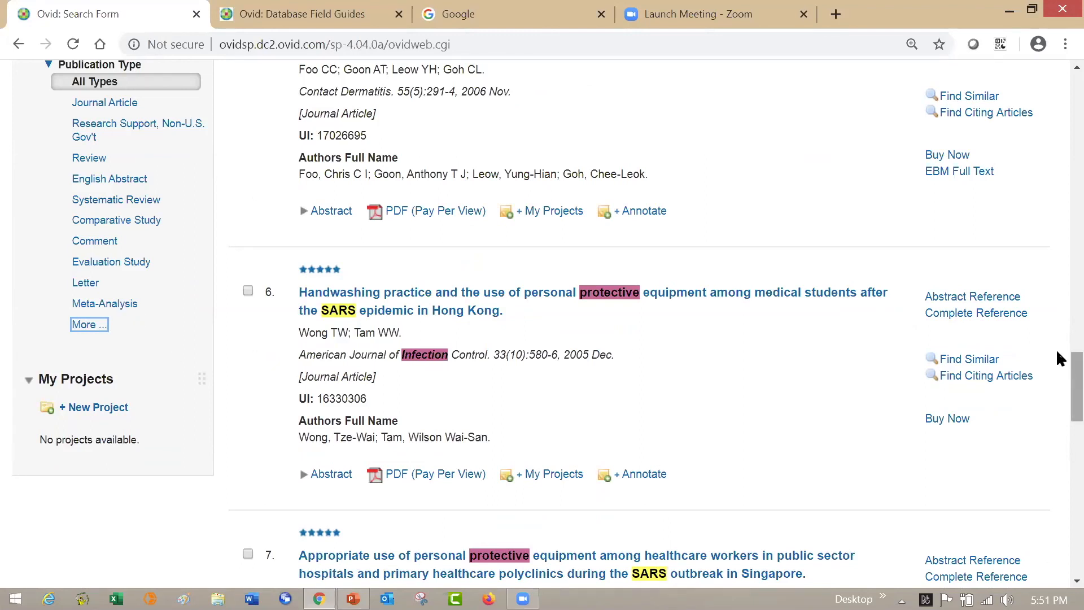
- Examine the search terms used, the sort order, and the Relevancy, Subject and Publication Type filters beside the five-star results
{"action": "scroll", "coordinate": [1059, 325], "scroll_direction": "up", "scroll_amount": 6}
{"action": "scroll", "coordinate": [1057, 276], "scroll_direction": "up", "scroll_amount": 8}
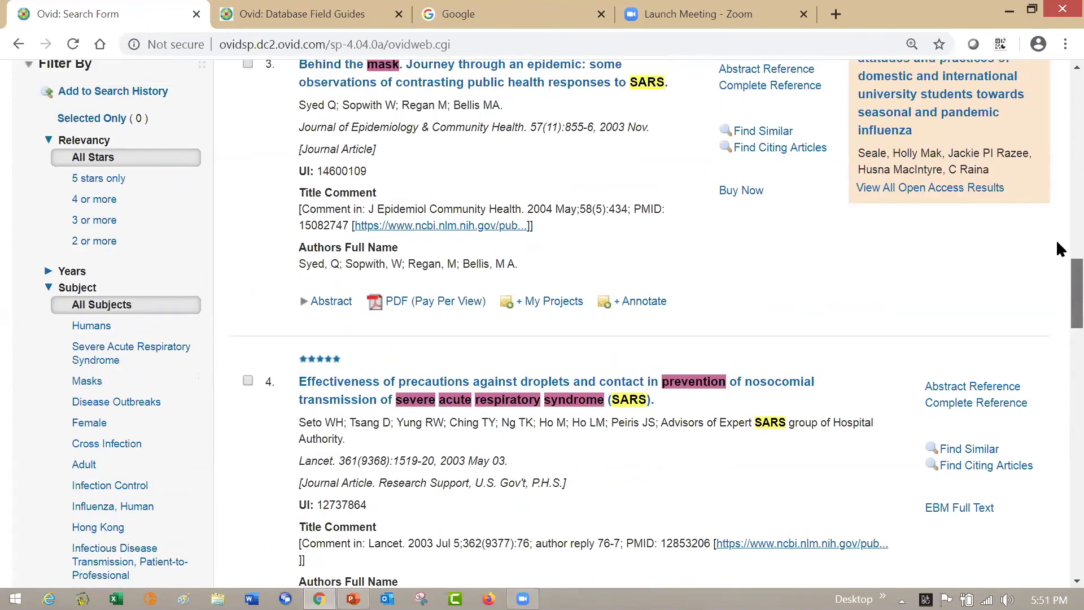
{"action": "scroll", "coordinate": [1061, 202], "scroll_direction": "up", "scroll_amount": 8}
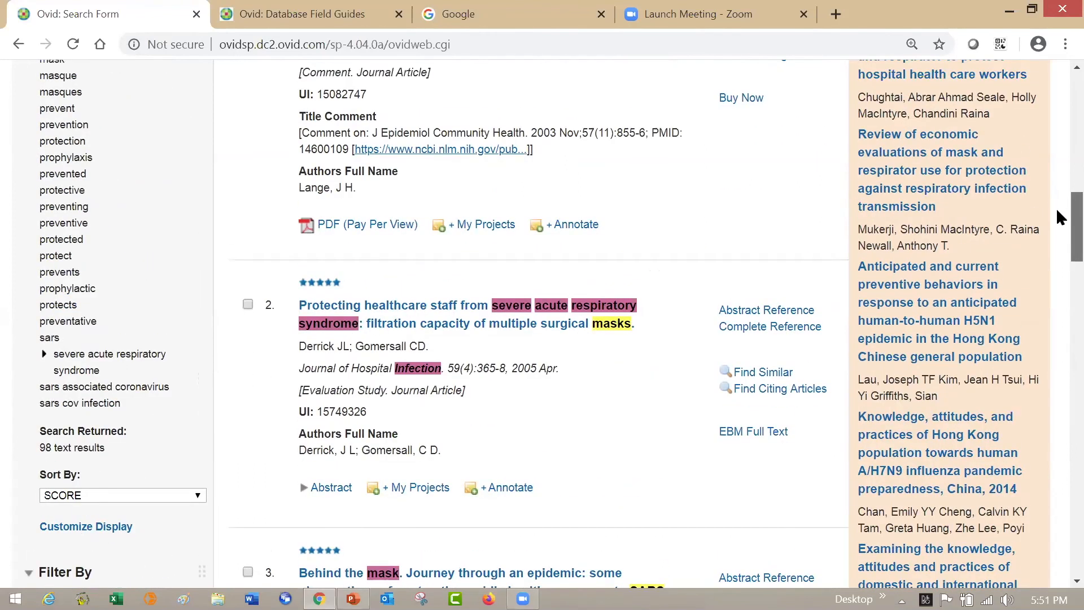
{"action": "scroll", "coordinate": [1057, 242], "scroll_direction": "down", "scroll_amount": 4}
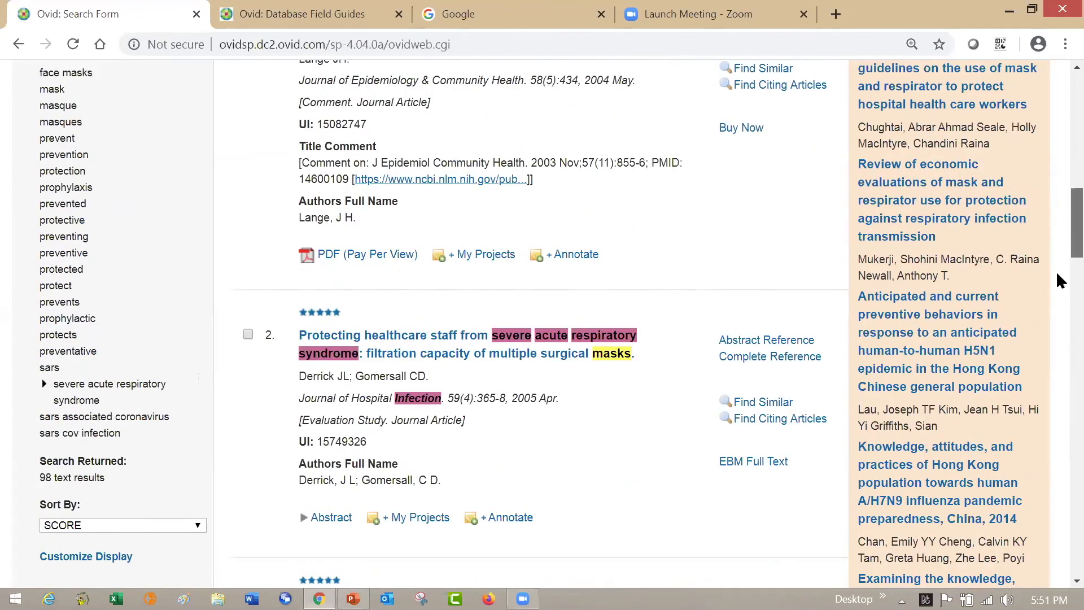
{"action": "scroll", "coordinate": [1061, 300], "scroll_direction": "down", "scroll_amount": 12}
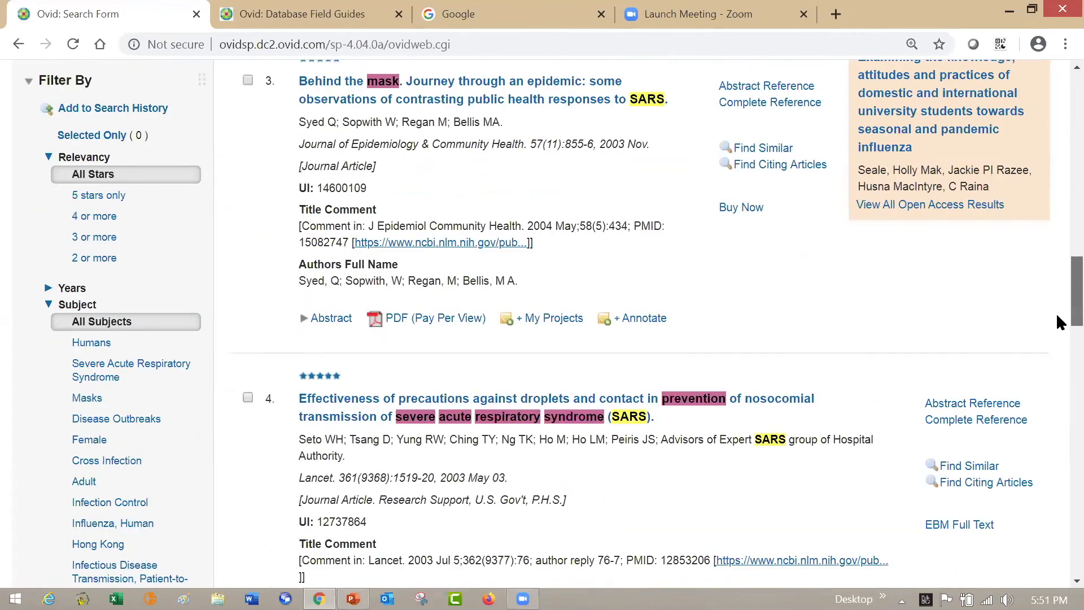
{"action": "scroll", "coordinate": [1060, 335], "scroll_direction": "down", "scroll_amount": 5}
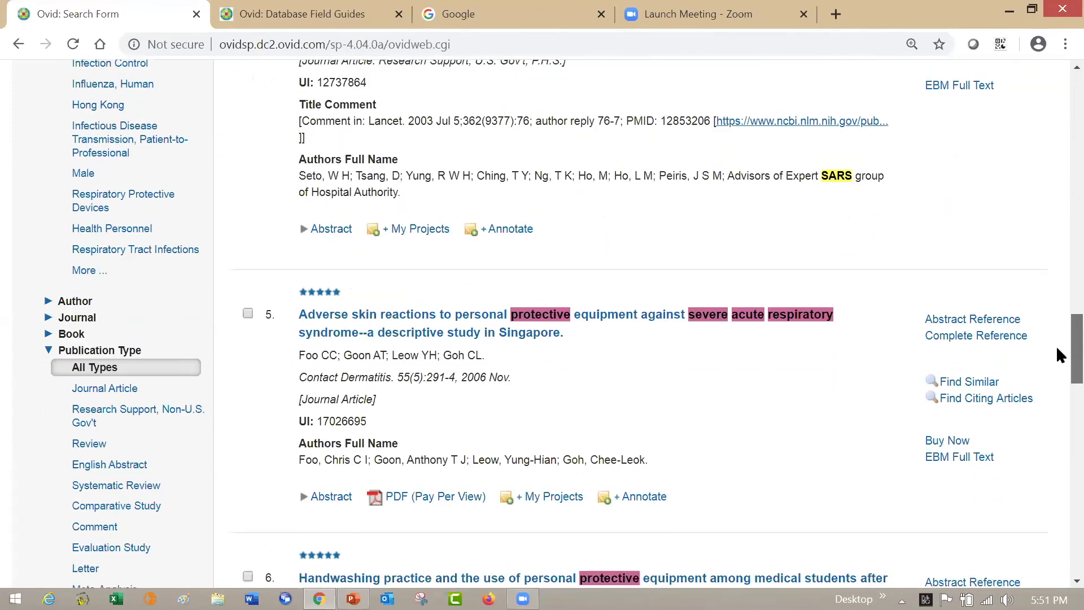
{"action": "scroll", "coordinate": [1057, 362], "scroll_direction": "down", "scroll_amount": 2}
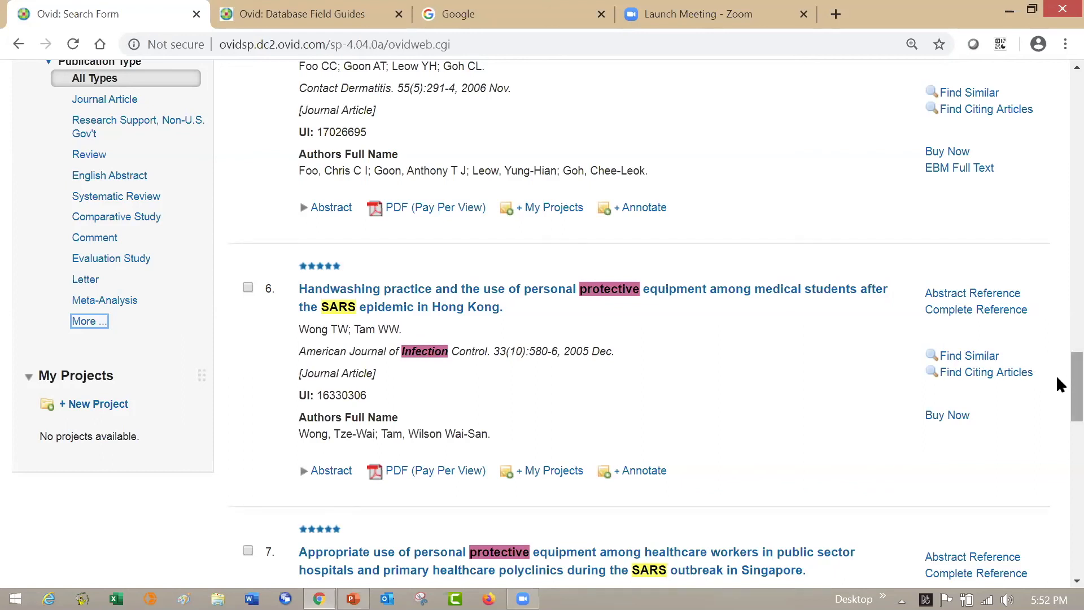
- Switch to Advanced Search and run a keyword search for "masks" with Map Term to Subject Heading enabled
{"action": "scroll", "coordinate": [1056, 370], "scroll_direction": "up", "scroll_amount": 6}
{"action": "scroll", "coordinate": [1056, 287], "scroll_direction": "up", "scroll_amount": 12}
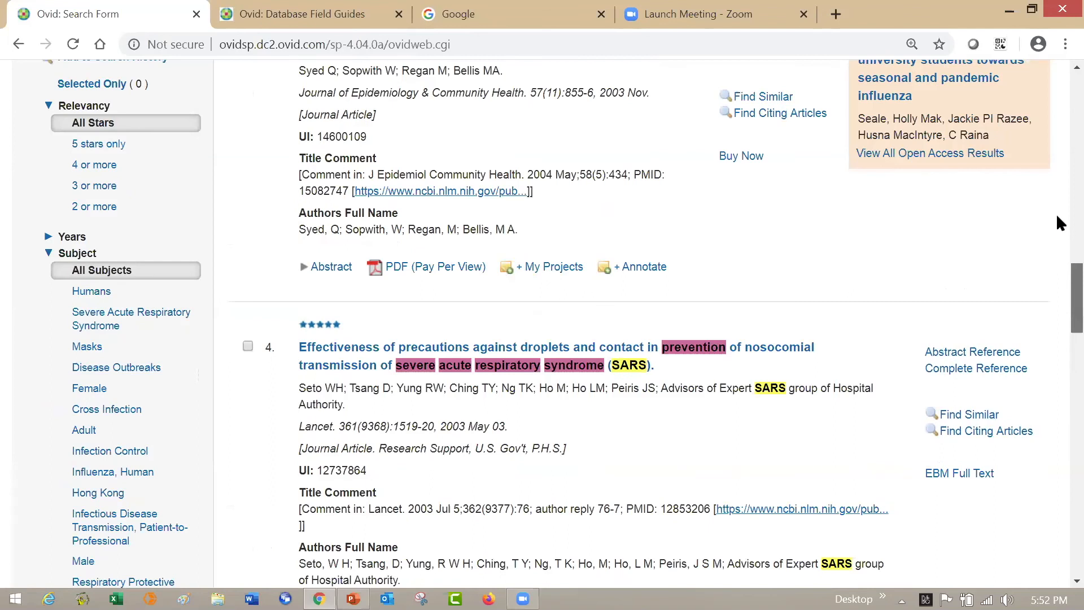
{"action": "scroll", "coordinate": [1058, 129], "scroll_direction": "up", "scroll_amount": 15}
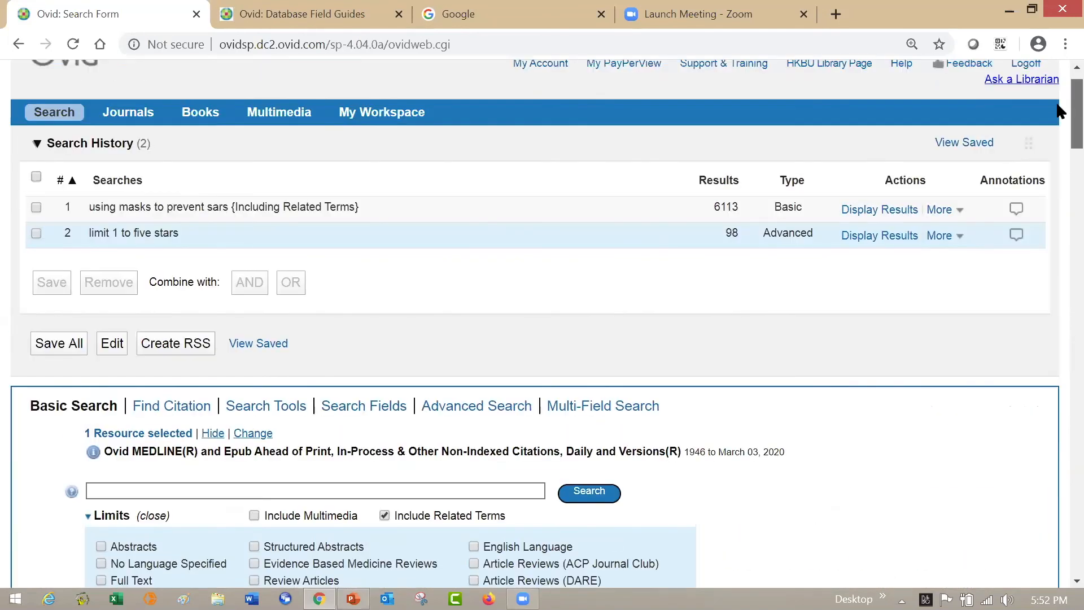
{"action": "scroll", "coordinate": [1059, 111], "scroll_direction": "up", "scroll_amount": 1}
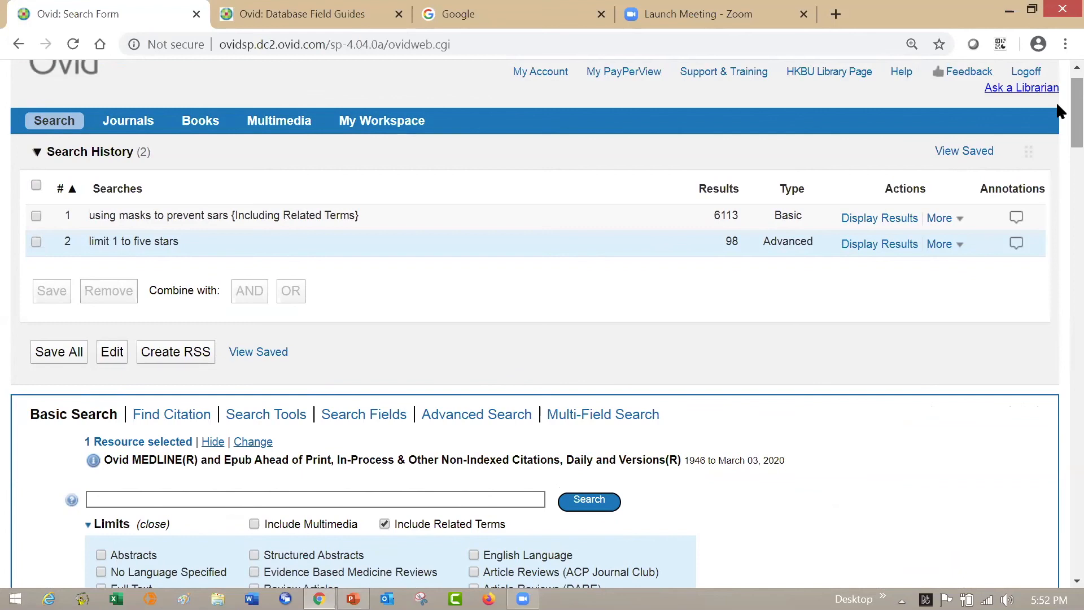
{"action": "left_click", "coordinate": [482, 416]}
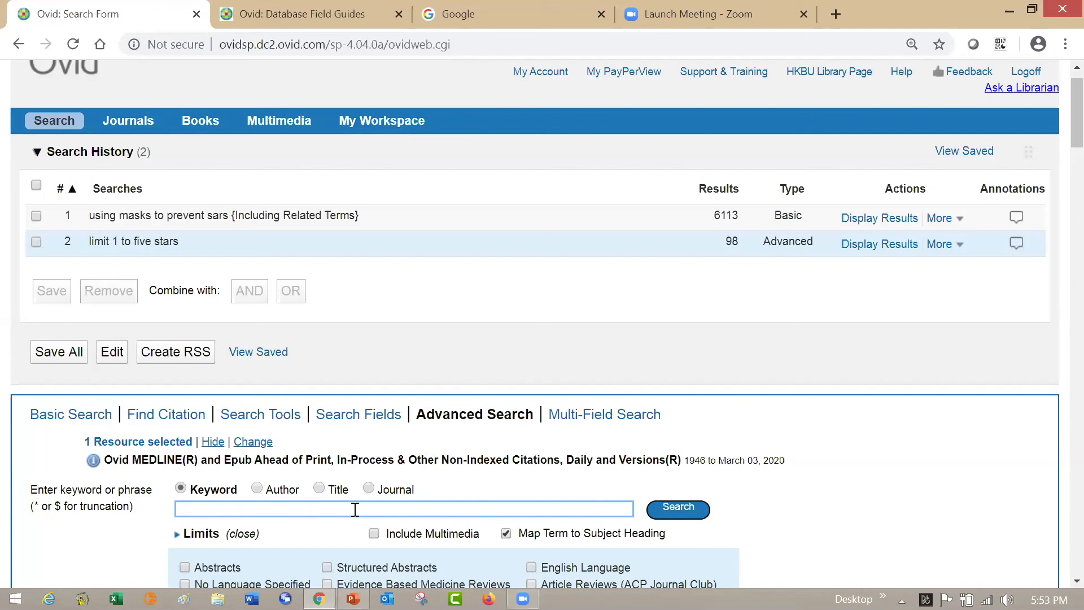
{"action": "type", "text": "masks"}
{"action": "key", "text": "Return"}
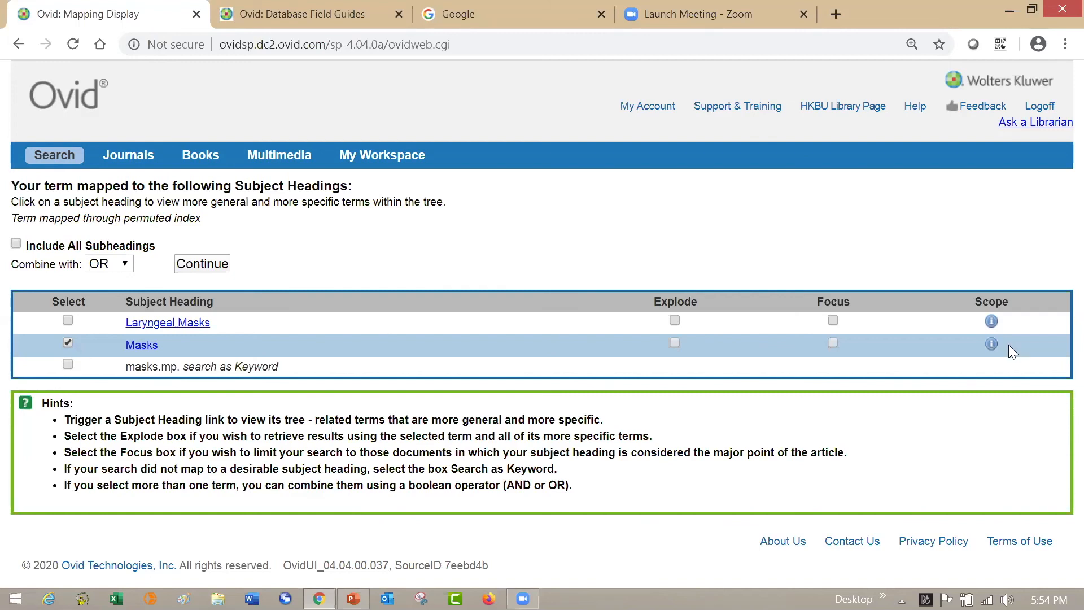
- Read the scope note for the Masks subject heading and locate Masks in the subject heading tree
{"action": "left_click", "coordinate": [992, 345]}
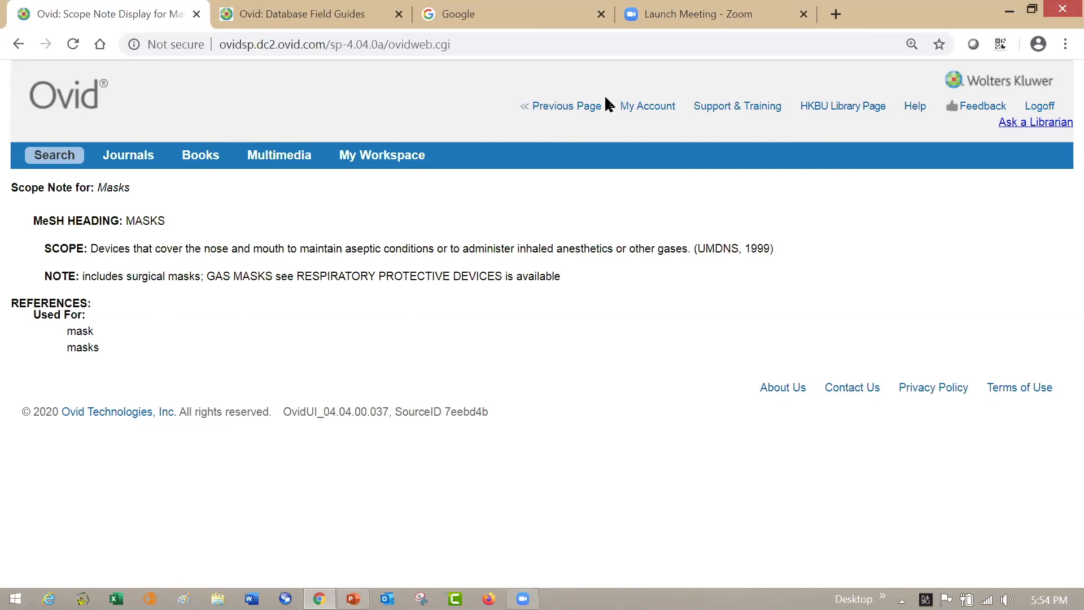
{"action": "left_click", "coordinate": [571, 106]}
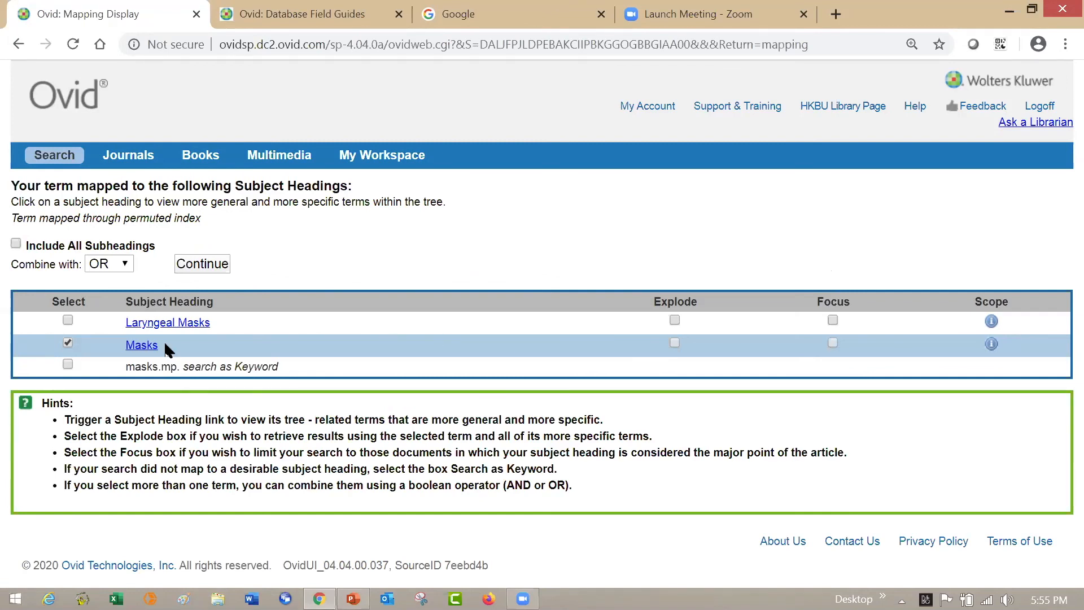
{"action": "left_click", "coordinate": [141, 345]}
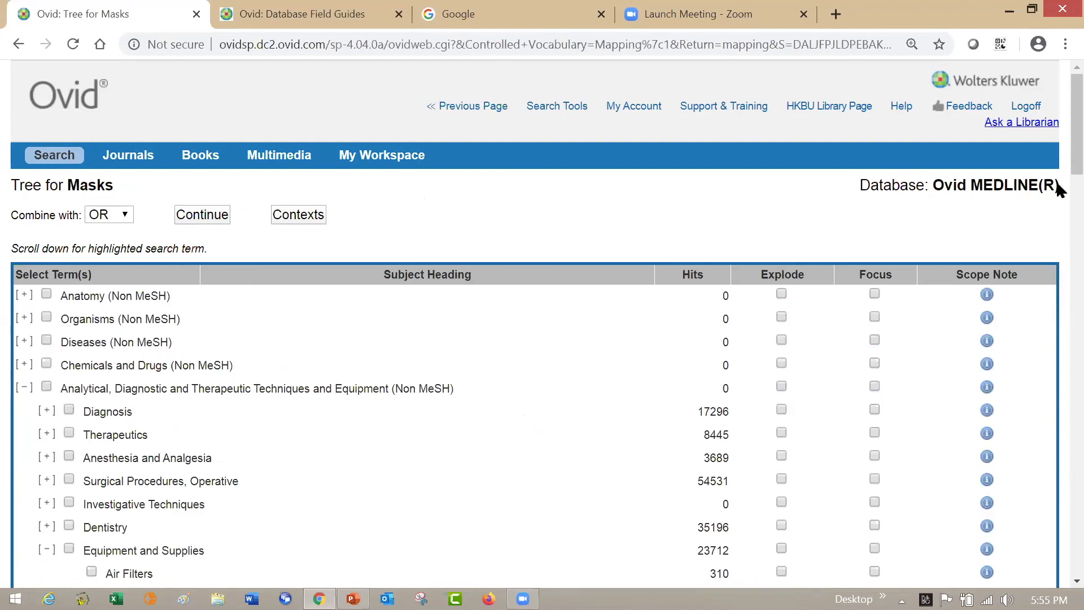
{"action": "scroll", "coordinate": [1060, 189], "scroll_direction": "down", "scroll_amount": 3}
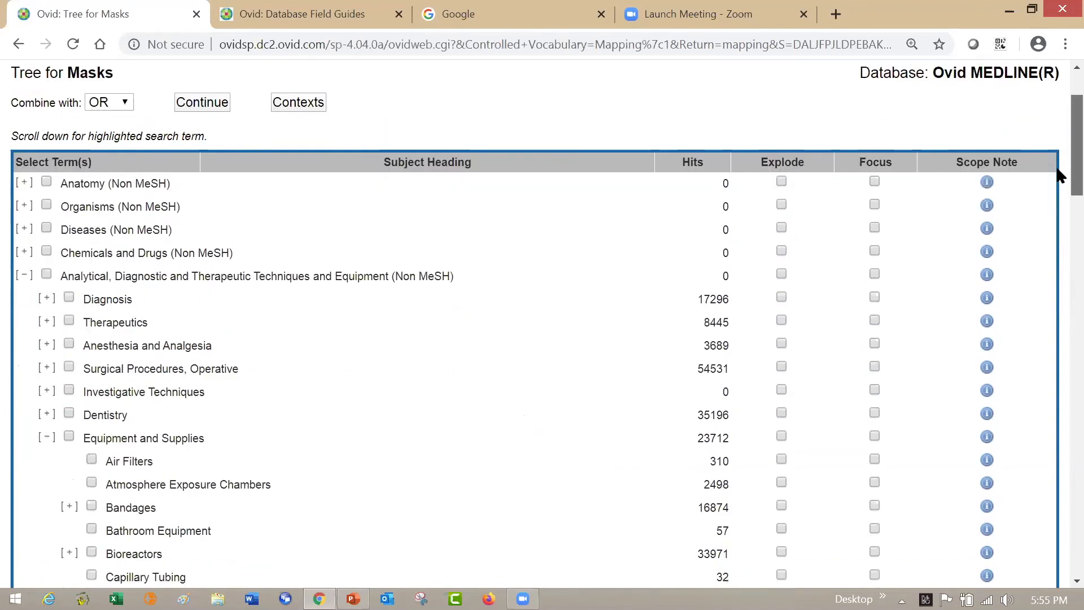
{"action": "scroll", "coordinate": [1056, 178], "scroll_direction": "down", "scroll_amount": 1}
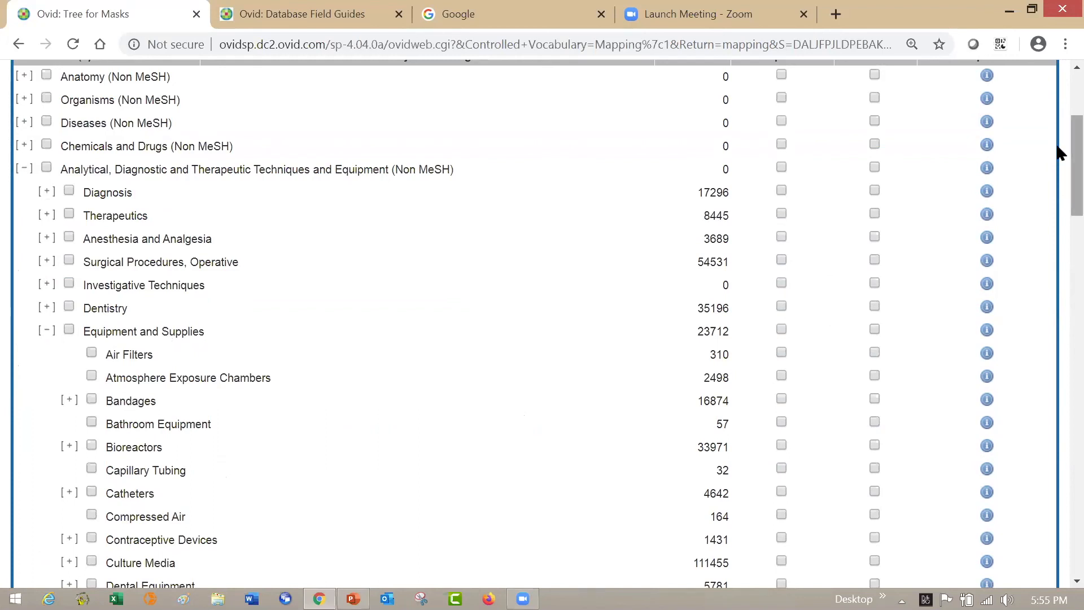
{"action": "scroll", "coordinate": [1059, 182], "scroll_direction": "down", "scroll_amount": 7}
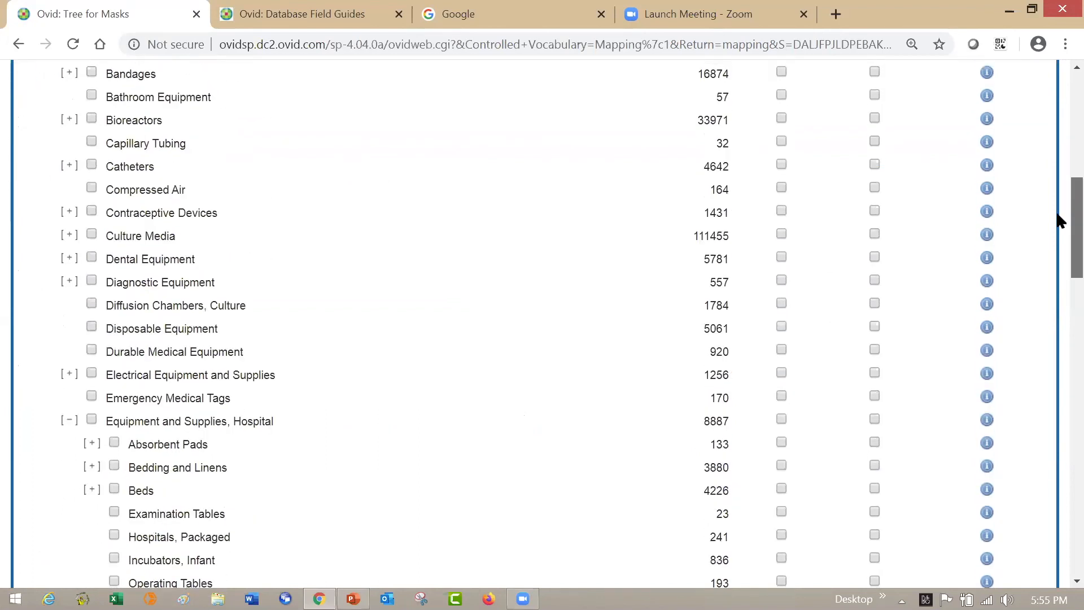
{"action": "scroll", "coordinate": [1058, 238], "scroll_direction": "down", "scroll_amount": 3}
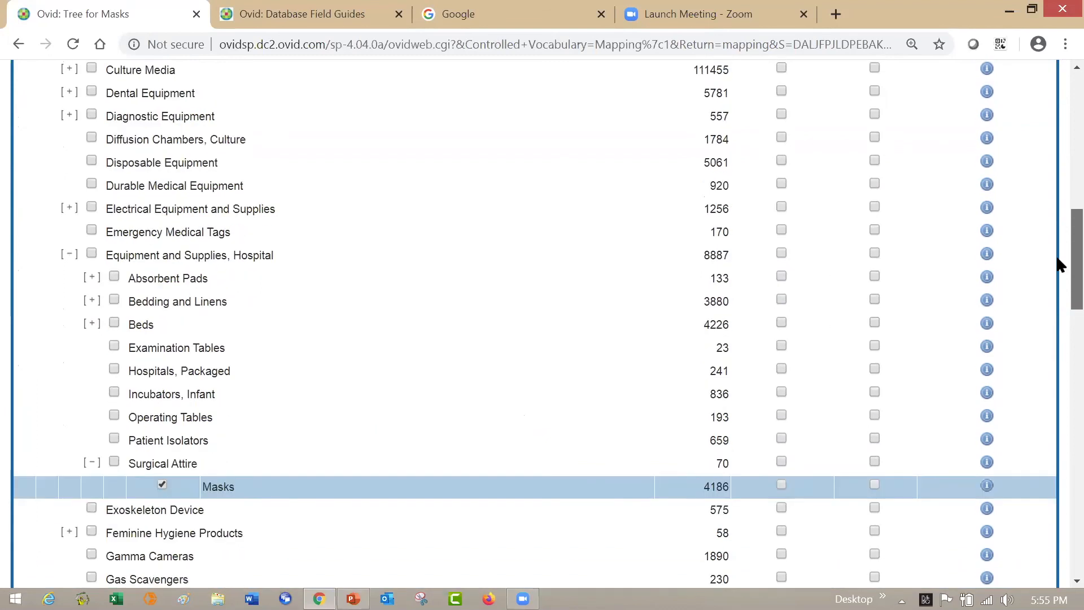
{"action": "scroll", "coordinate": [1056, 263], "scroll_direction": "down", "scroll_amount": 1}
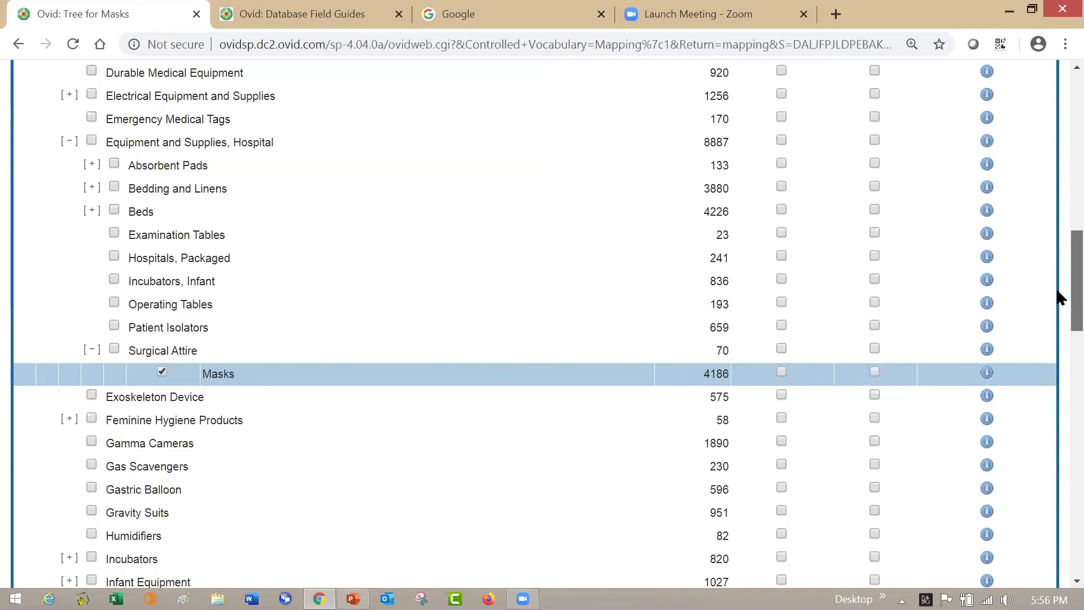
- Search the selected Masks heading from the tree without restricting it to any subheading
{"action": "scroll", "coordinate": [1056, 279], "scroll_direction": "up", "scroll_amount": 5}
{"action": "scroll", "coordinate": [1055, 202], "scroll_direction": "up", "scroll_amount": 5}
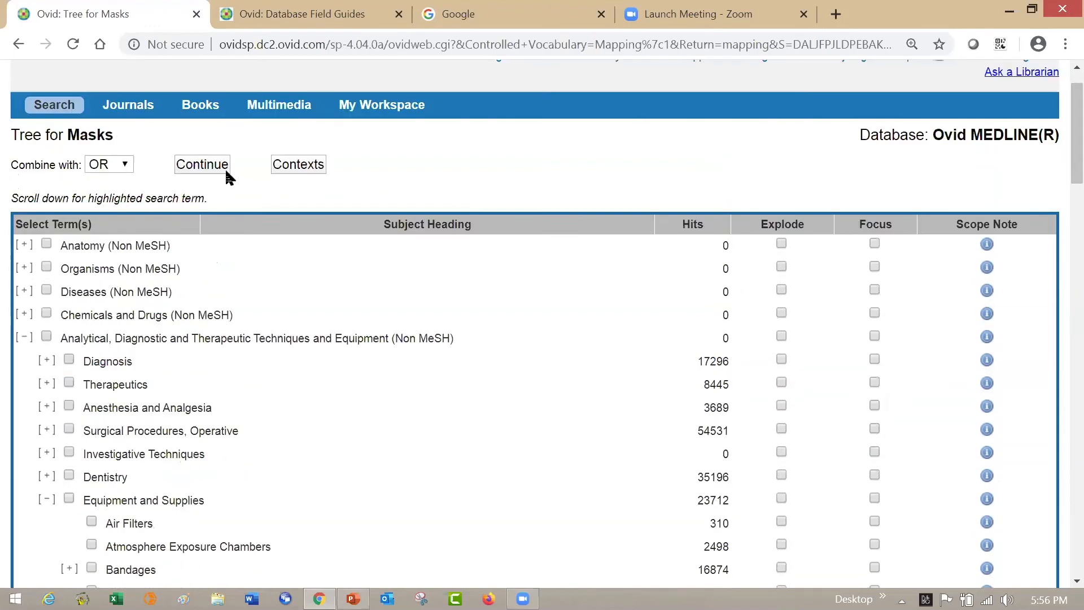
{"action": "left_click", "coordinate": [220, 168]}
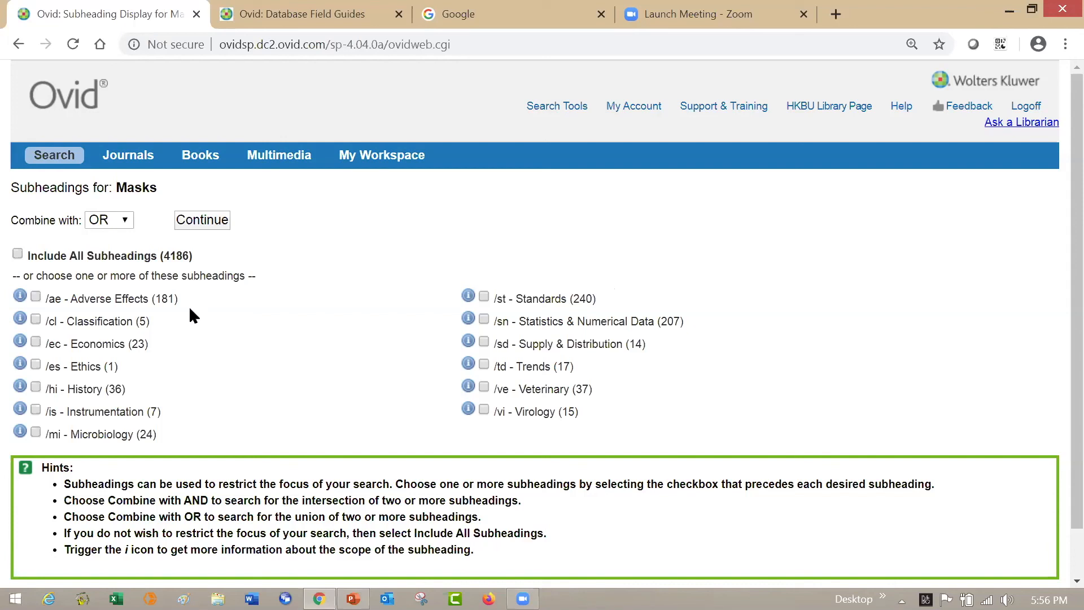
{"action": "left_click", "coordinate": [219, 226]}
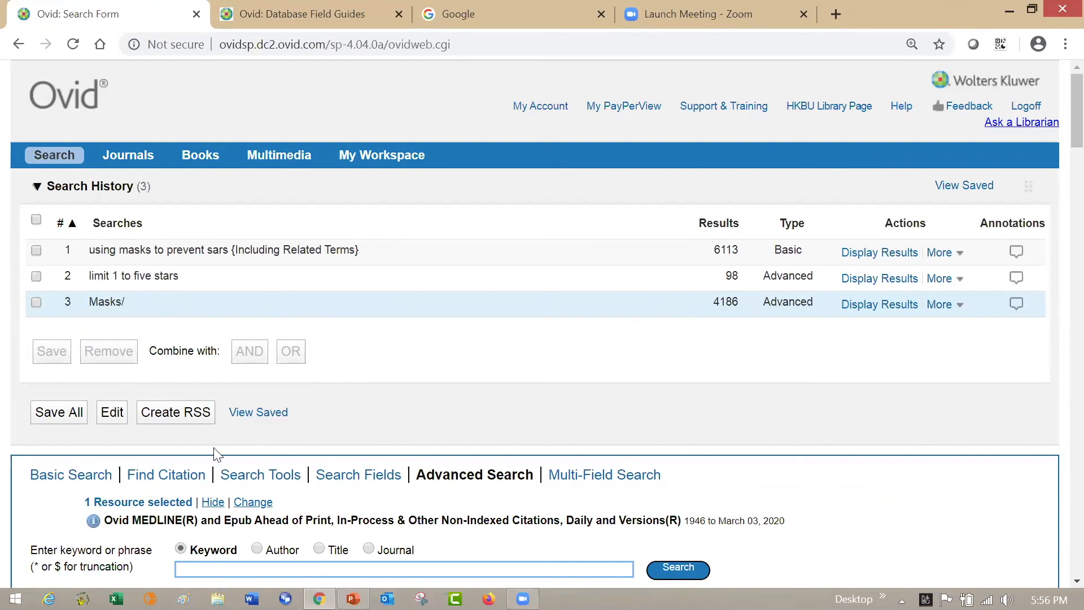
- Run an Advanced Search keyword search for "sars" with Map Term to Subject Heading enabled
{"action": "type", "text": "sars"}
{"action": "scroll", "coordinate": [1056, 123], "scroll_direction": "down", "scroll_amount": 1}
{"action": "scroll", "coordinate": [1056, 149], "scroll_direction": "down", "scroll_amount": 4}
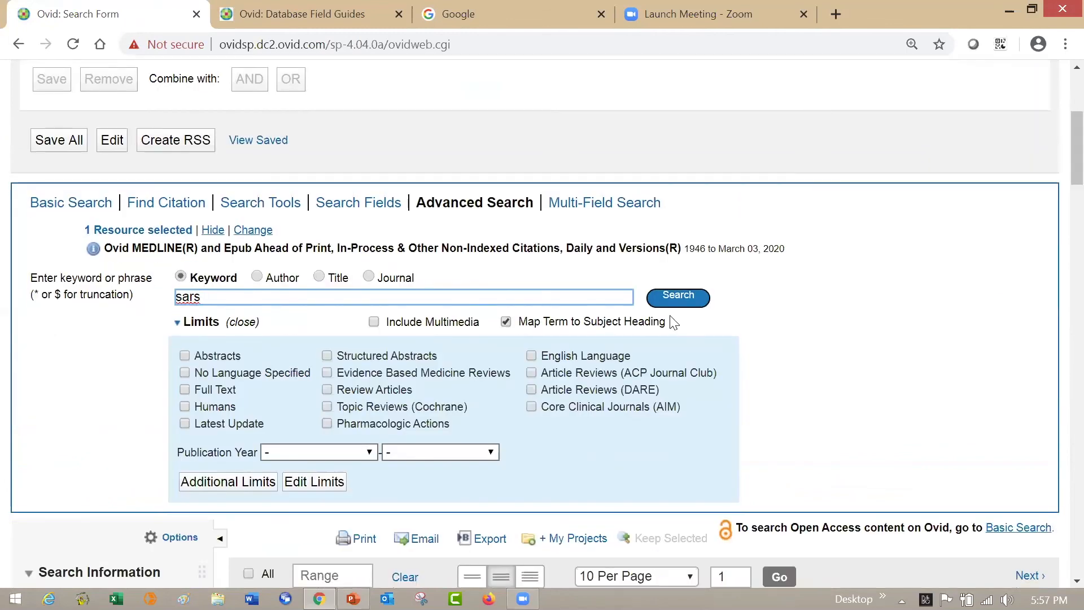
{"action": "left_click", "coordinate": [688, 299]}
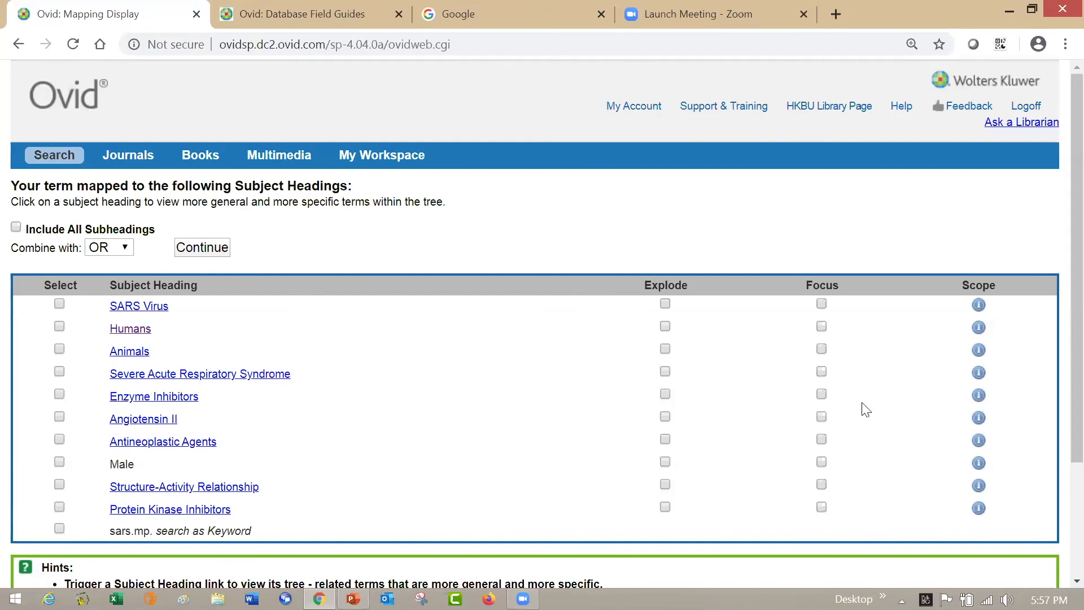
- Read the scope notes for Severe Acute Respiratory Syndrome and SARS Virus, returning to the mapped headings after each
{"action": "left_click", "coordinate": [979, 374]}
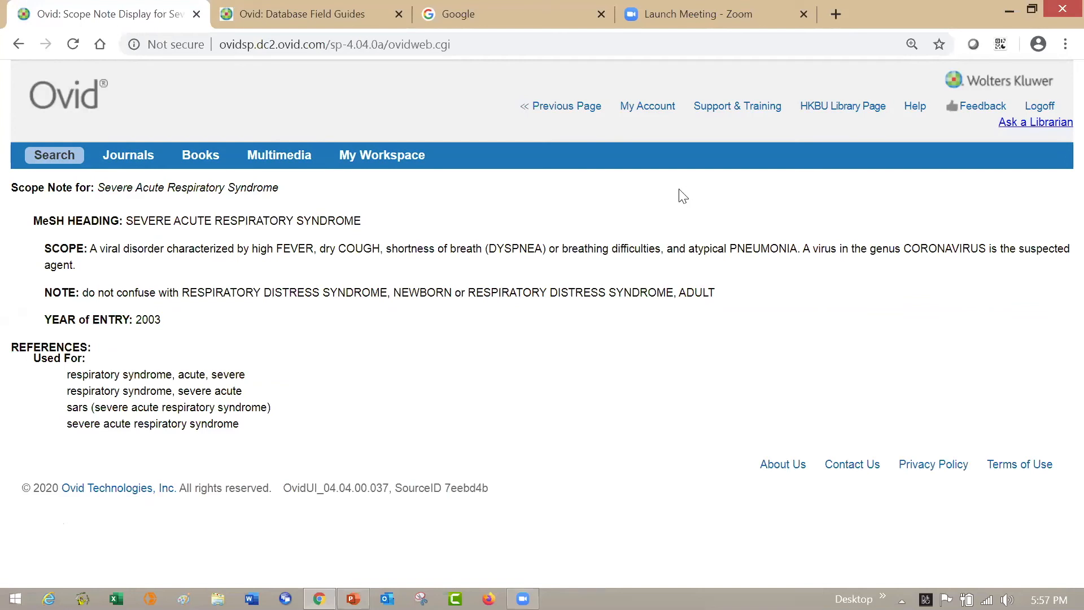
{"action": "left_click", "coordinate": [577, 106]}
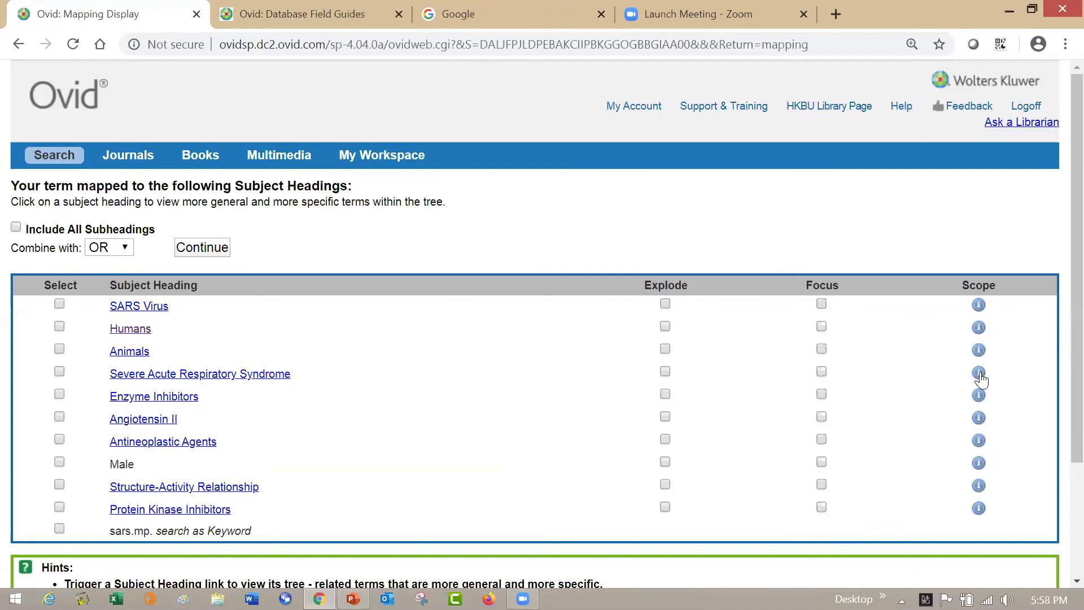
{"action": "left_click", "coordinate": [979, 305]}
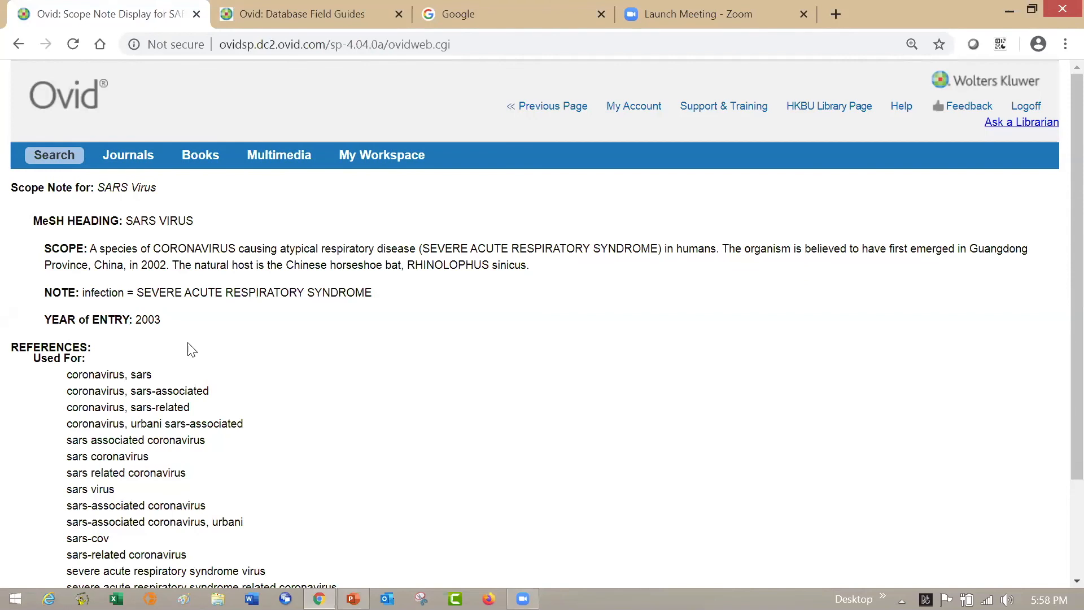
{"action": "left_click", "coordinate": [545, 106]}
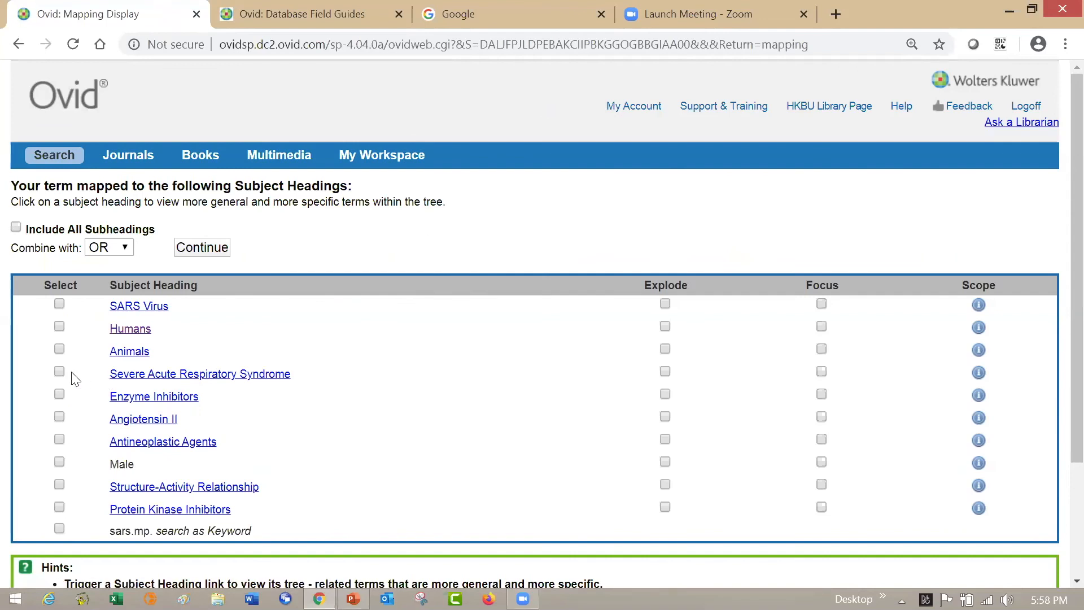
- Select Severe Acute Respiratory Syndrome through its subject heading tree and search it without restricting it to any subheading
{"action": "left_click", "coordinate": [219, 377]}
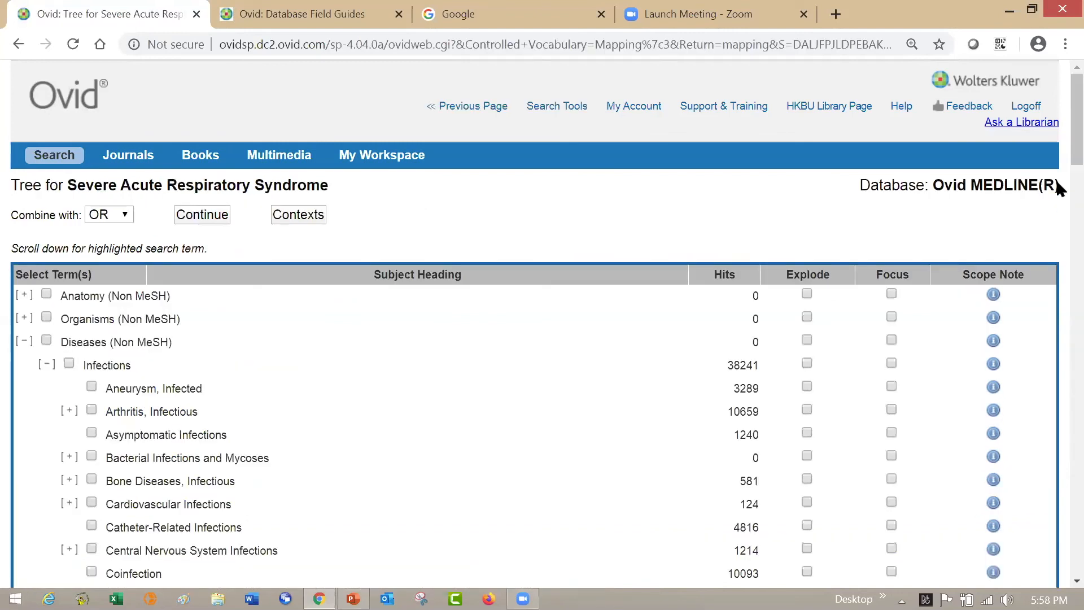
{"action": "scroll", "coordinate": [1060, 180], "scroll_direction": "down", "scroll_amount": 2}
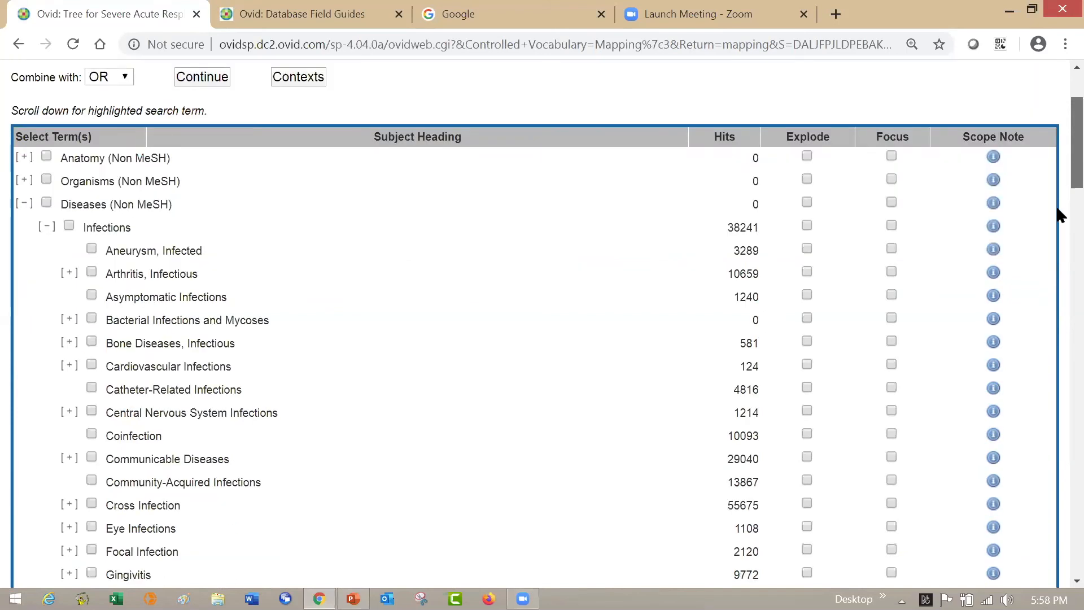
{"action": "scroll", "coordinate": [1060, 215], "scroll_direction": "down", "scroll_amount": 8}
{"action": "scroll", "coordinate": [1060, 289], "scroll_direction": "down", "scroll_amount": 4}
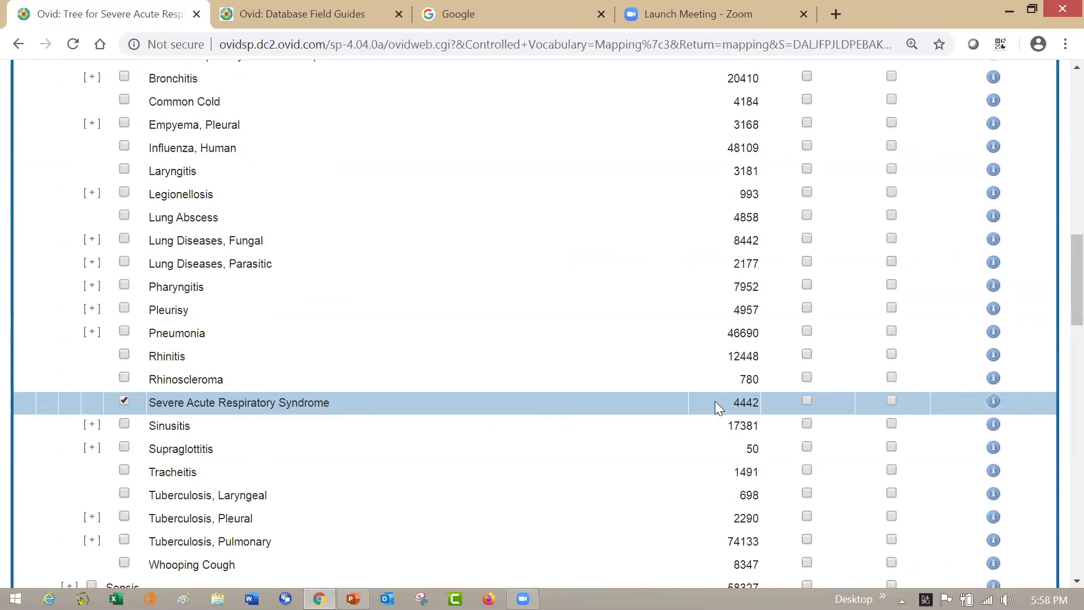
{"action": "left_click_drag", "start_coordinate": [1055, 253], "coordinate": [1057, 120]}
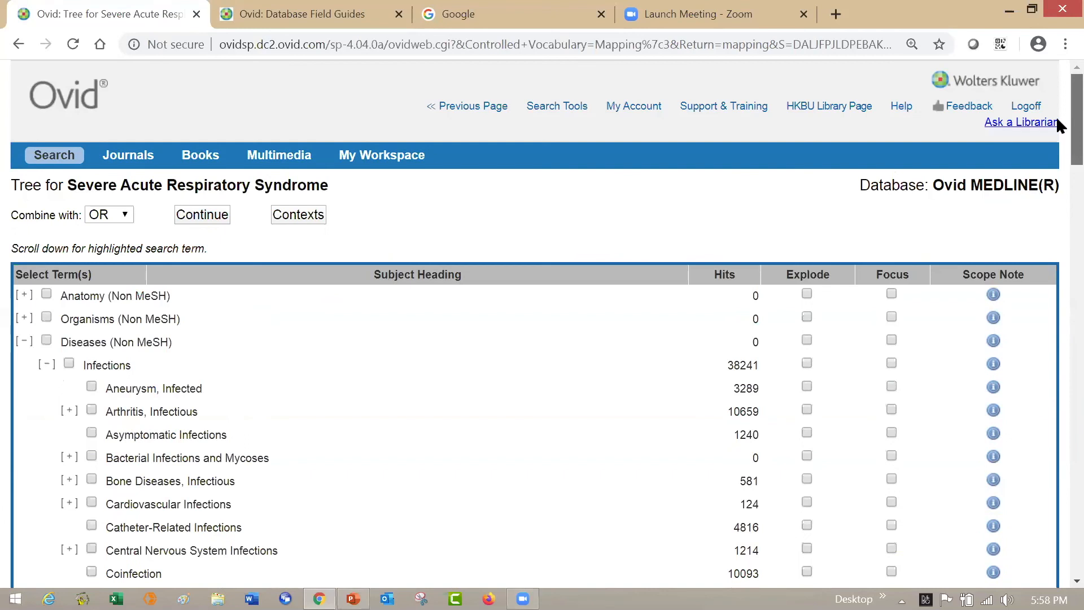
{"action": "left_click", "coordinate": [211, 215]}
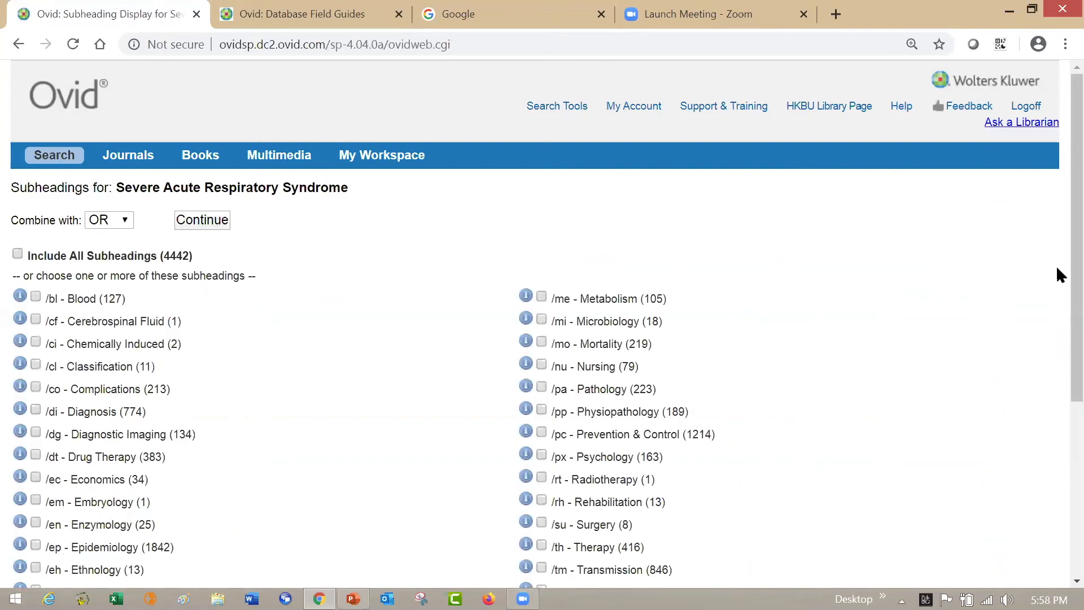
{"action": "scroll", "coordinate": [1057, 322], "scroll_direction": "down", "scroll_amount": 2}
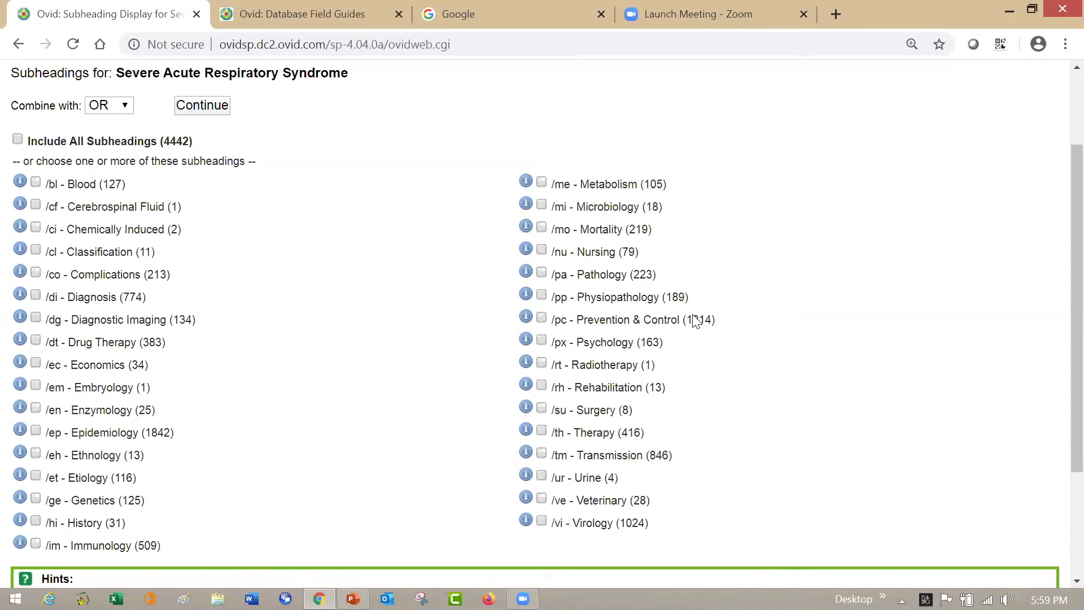
{"action": "left_click", "coordinate": [219, 107]}
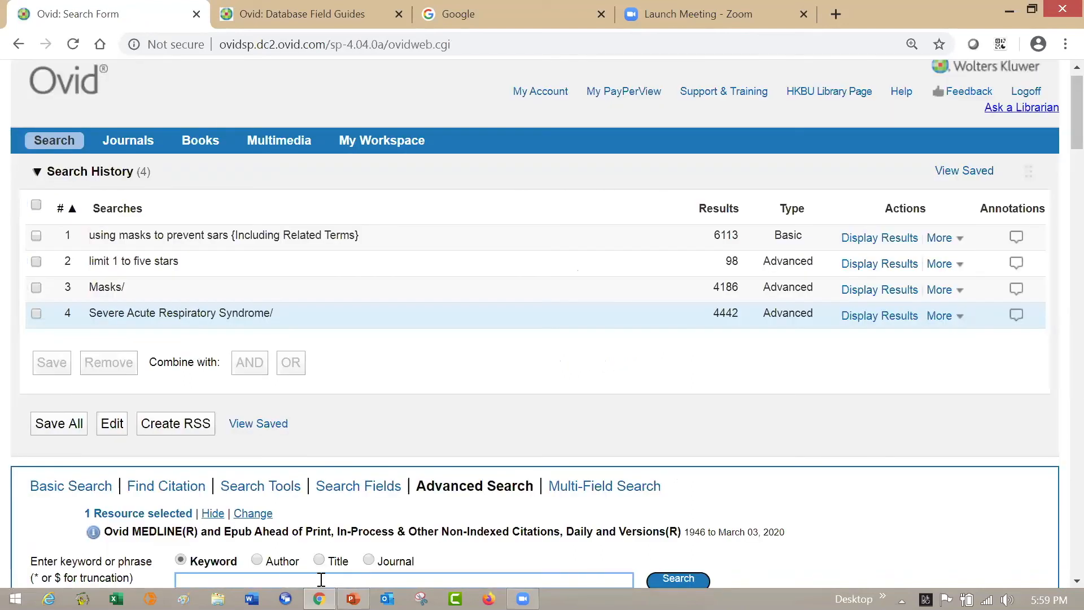
- Search the keyword "sars" again and locate SARS Virus in its subject heading tree under Betacoronavirus
{"action": "type", "text": "sars"}
{"action": "left_click", "coordinate": [693, 577]}
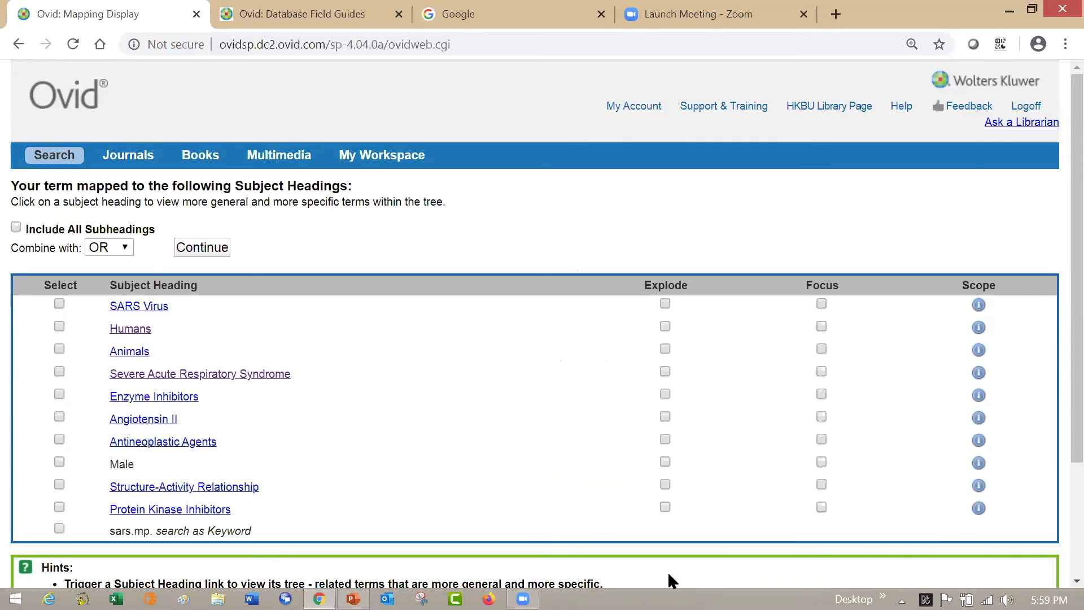
{"action": "left_click", "coordinate": [145, 308]}
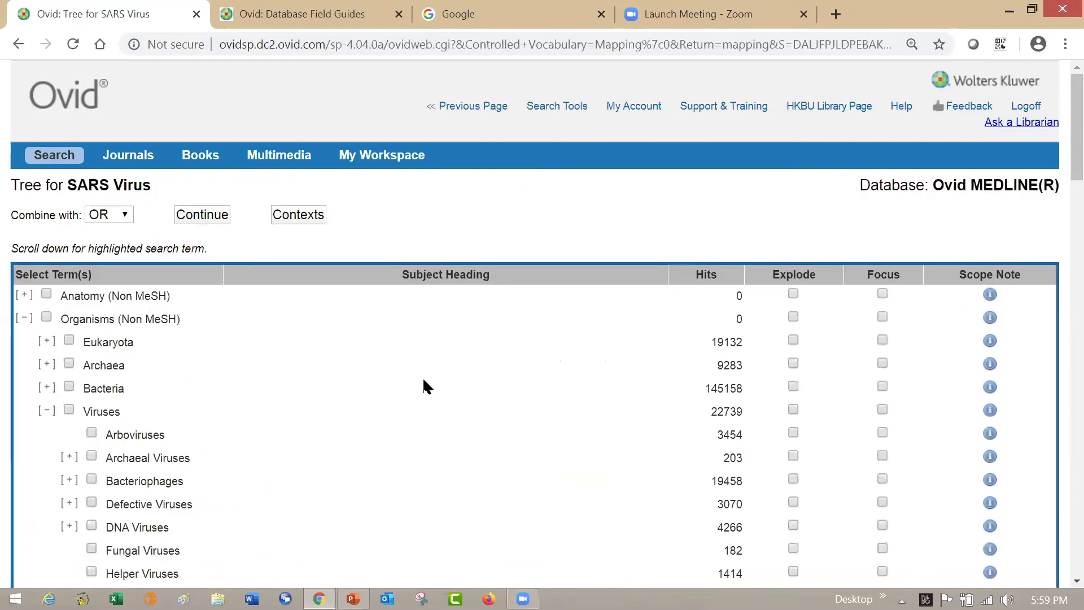
{"action": "left_click_drag", "start_coordinate": [1060, 169], "coordinate": [1058, 264]}
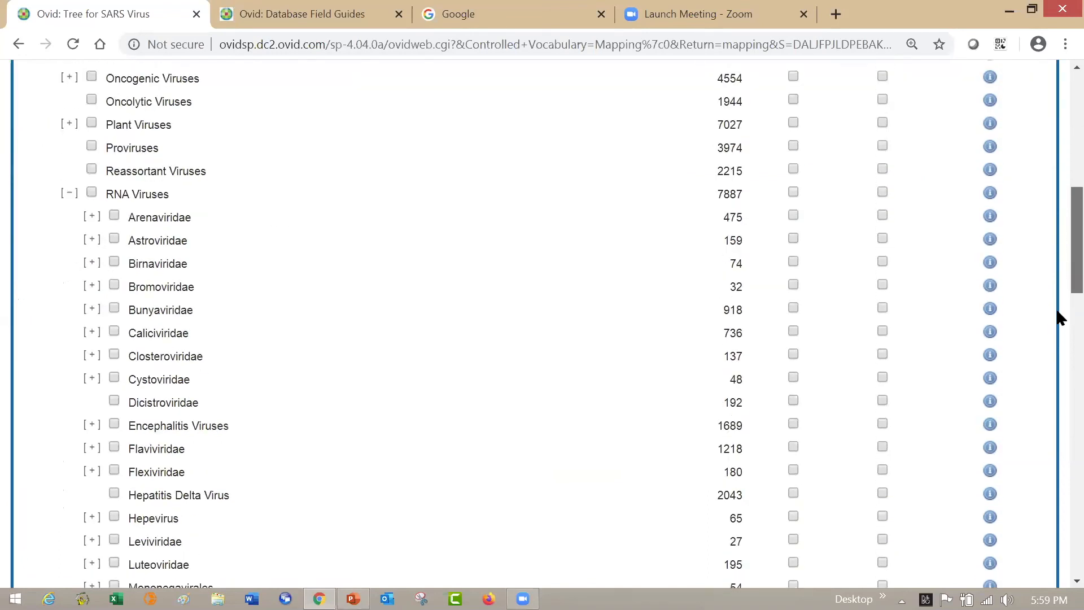
{"action": "scroll", "coordinate": [1058, 314], "scroll_direction": "down", "scroll_amount": 5}
{"action": "scroll", "coordinate": [1057, 349], "scroll_direction": "down", "scroll_amount": 3}
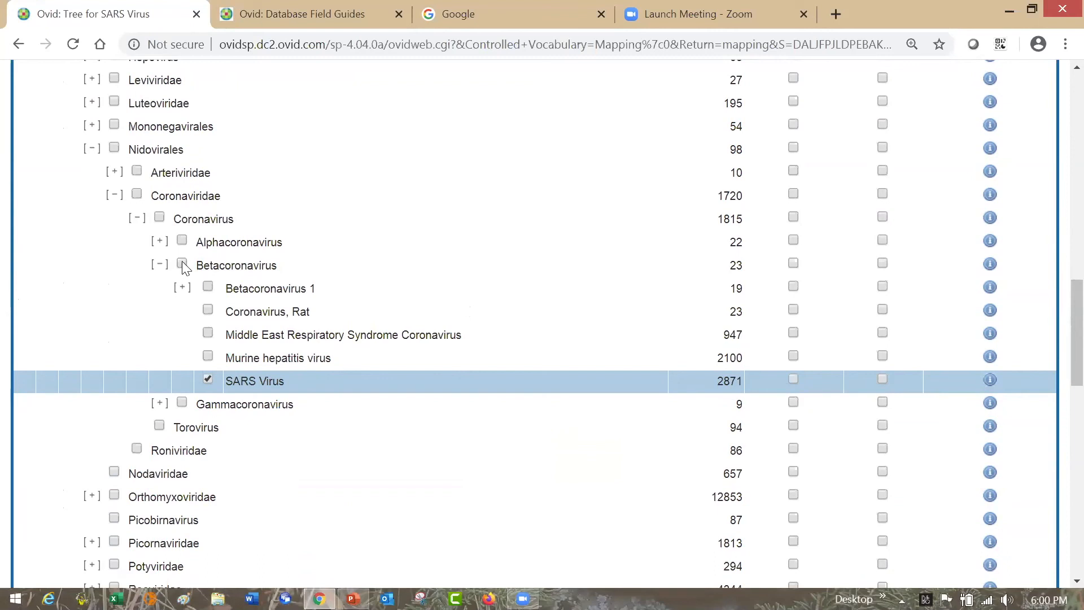
- Try selecting the broader Betacoronavirus heading with Explode in place of SARS Virus, and review the tree selection
{"action": "left_click", "coordinate": [793, 263]}
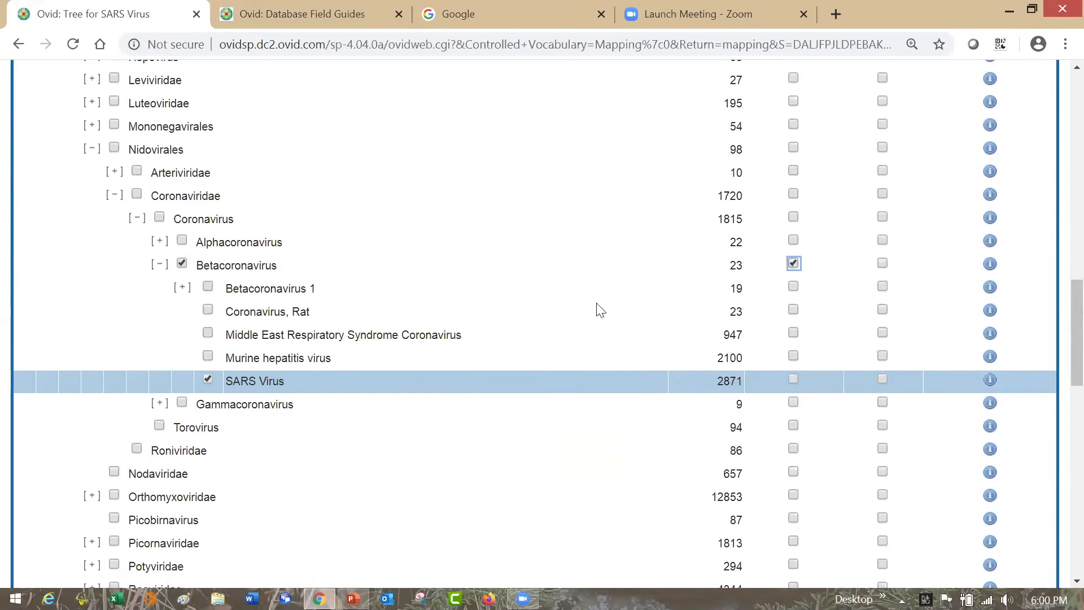
{"action": "left_click", "coordinate": [209, 379]}
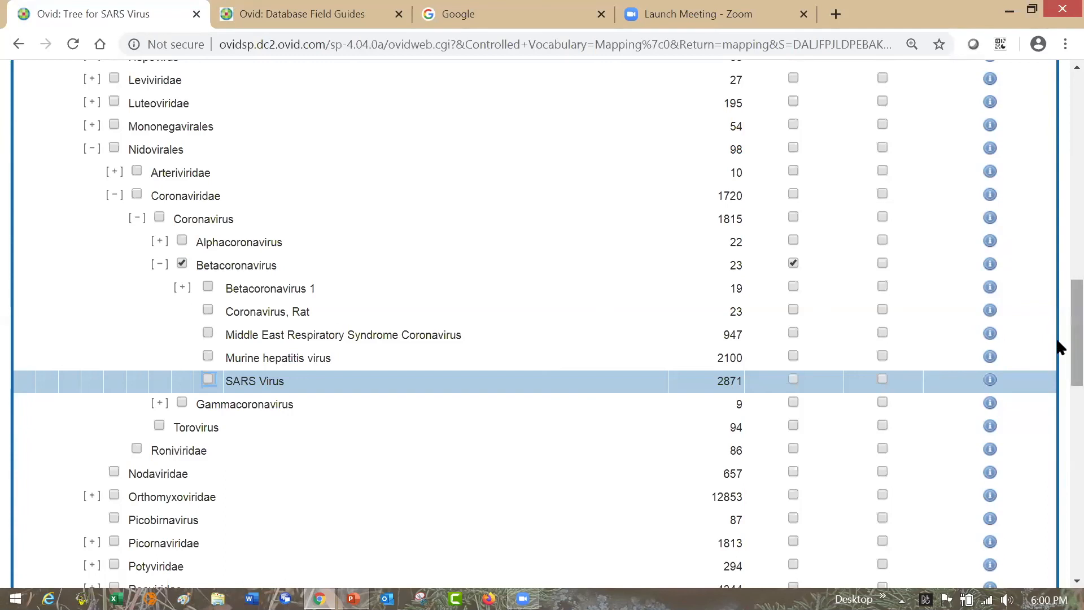
{"action": "scroll", "coordinate": [1059, 259], "scroll_direction": "up", "scroll_amount": 2}
{"action": "scroll", "coordinate": [1059, 261], "scroll_direction": "up", "scroll_amount": 15}
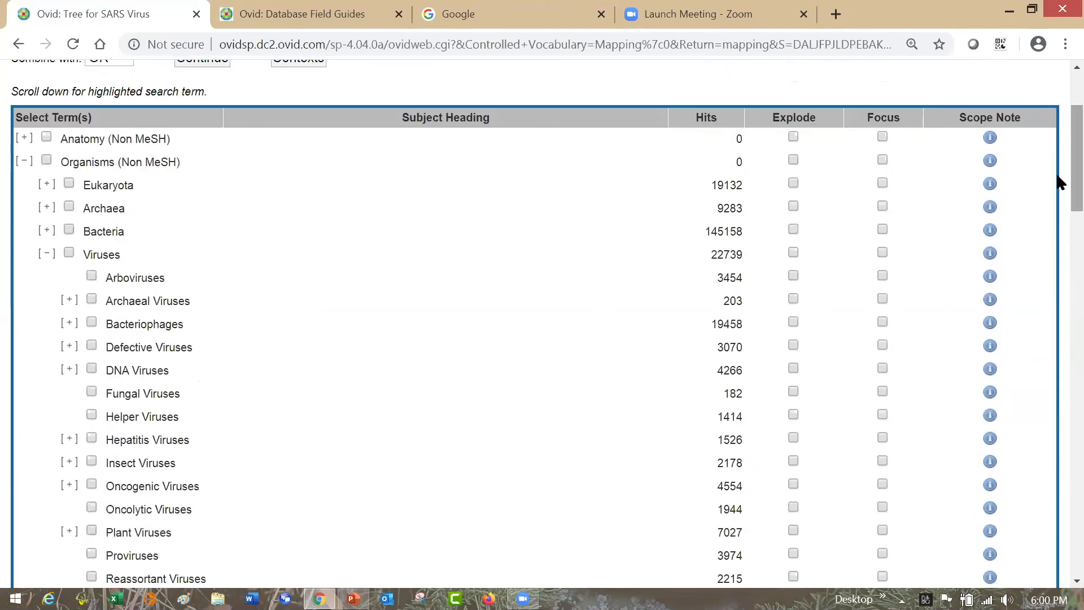
{"action": "scroll", "coordinate": [1057, 162], "scroll_direction": "down", "scroll_amount": 7}
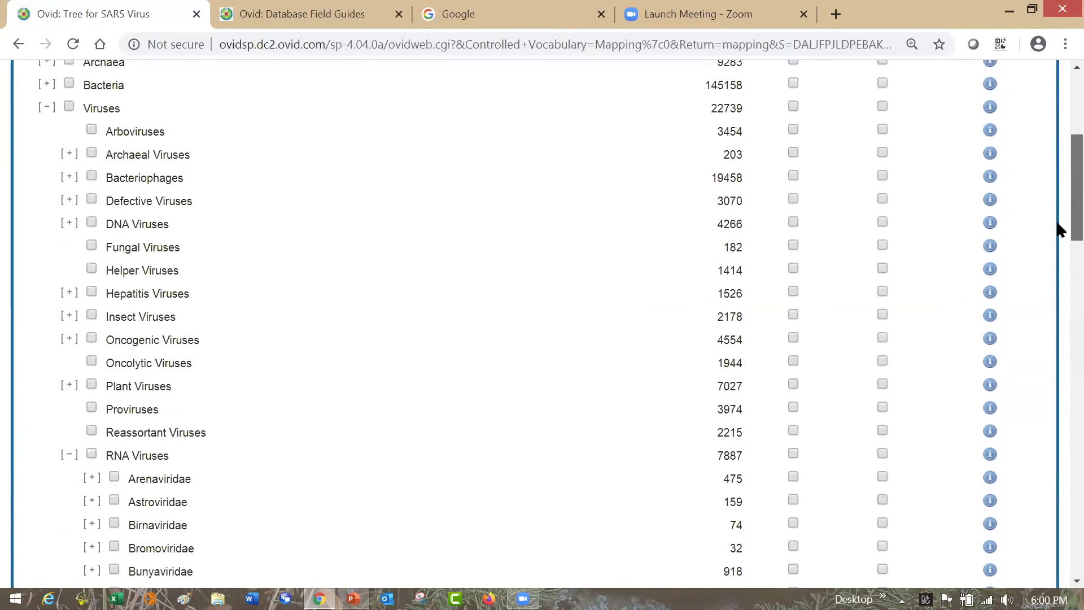
{"action": "scroll", "coordinate": [1058, 271], "scroll_direction": "down", "scroll_amount": 5}
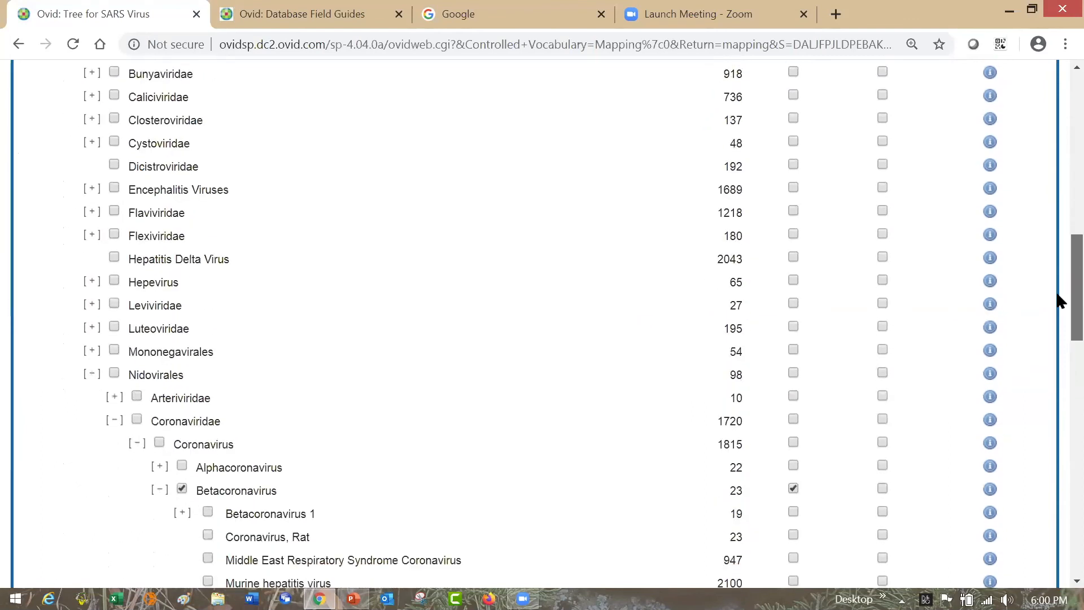
{"action": "scroll", "coordinate": [1059, 311], "scroll_direction": "down", "scroll_amount": 1}
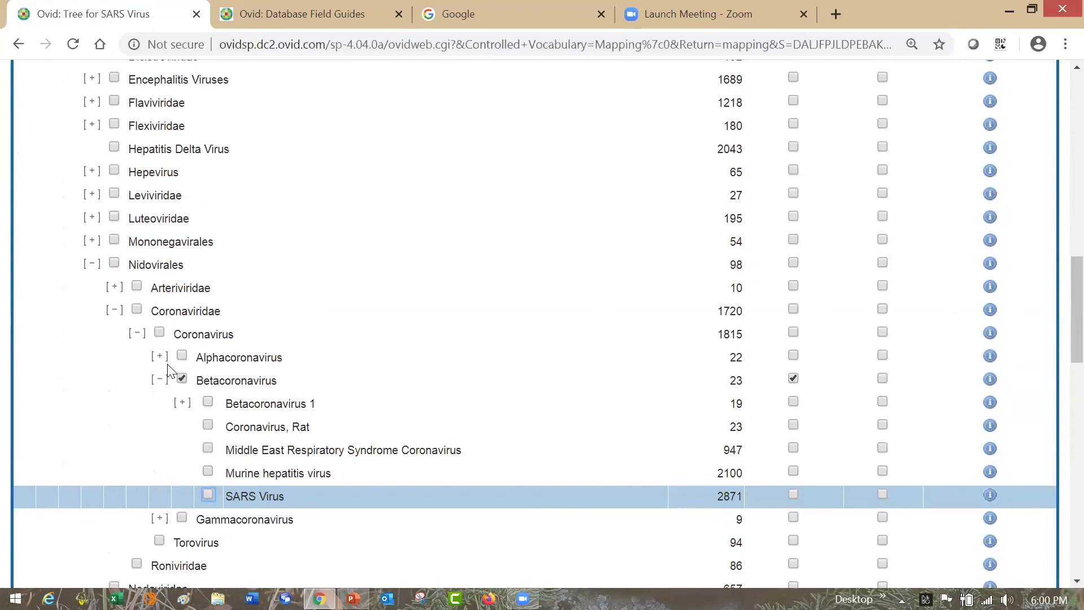
- Deselect Betacoronavirus and its Explode option, and reselect SARS Virus in the tree
{"action": "left_click", "coordinate": [182, 378]}
{"action": "left_click", "coordinate": [793, 377]}
{"action": "left_click", "coordinate": [208, 495]}
- Continue with the SARS Virus heading from the tree and search it without restricting it to any subheading
{"action": "left_click_drag", "start_coordinate": [1060, 335], "coordinate": [1060, 148]}
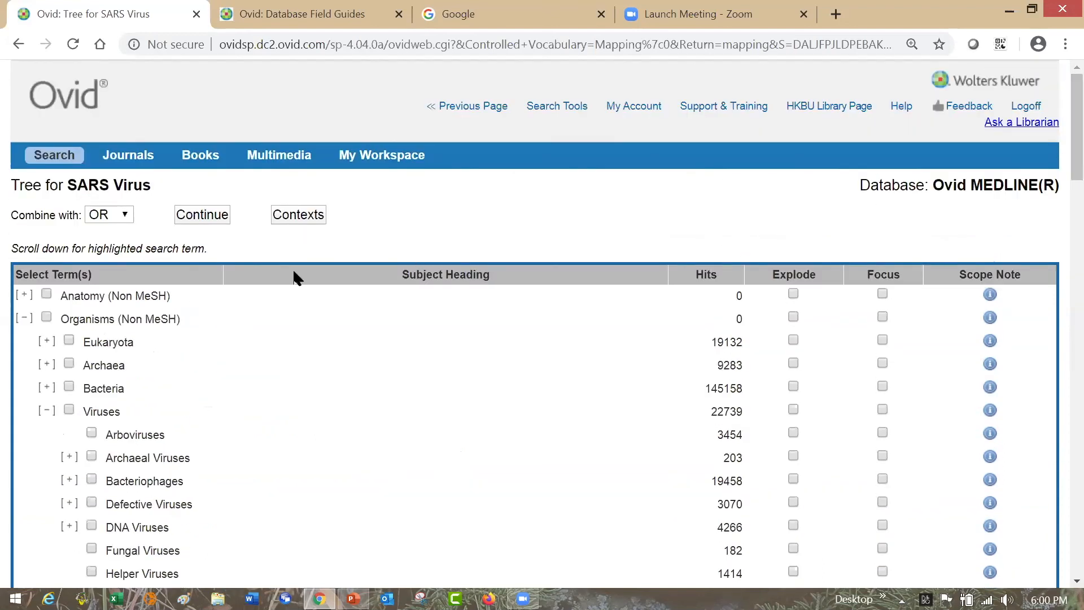
{"action": "left_click", "coordinate": [218, 219]}
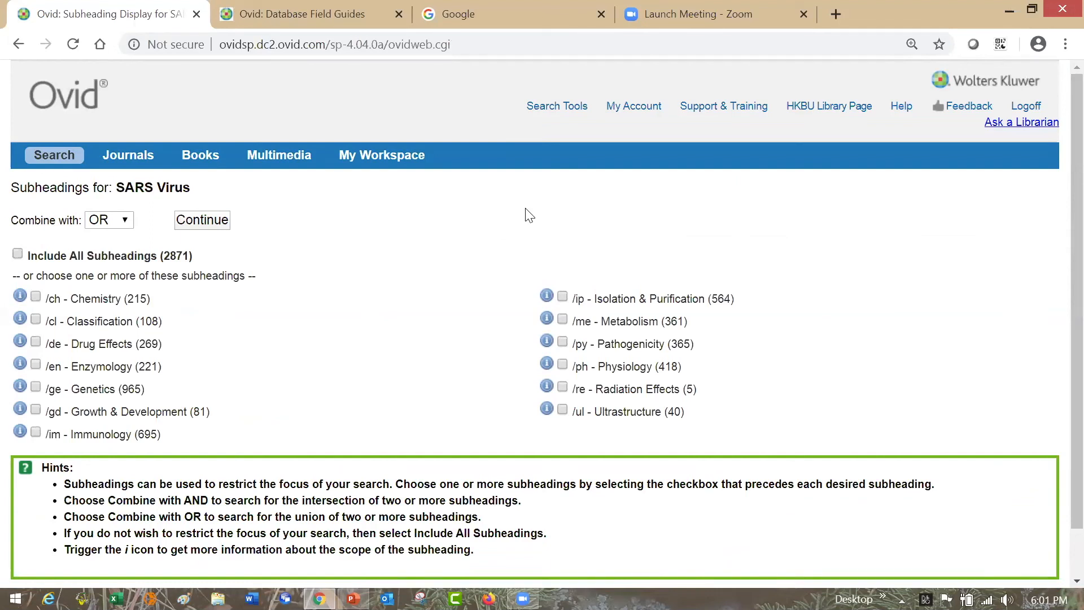
{"action": "left_click", "coordinate": [225, 225]}
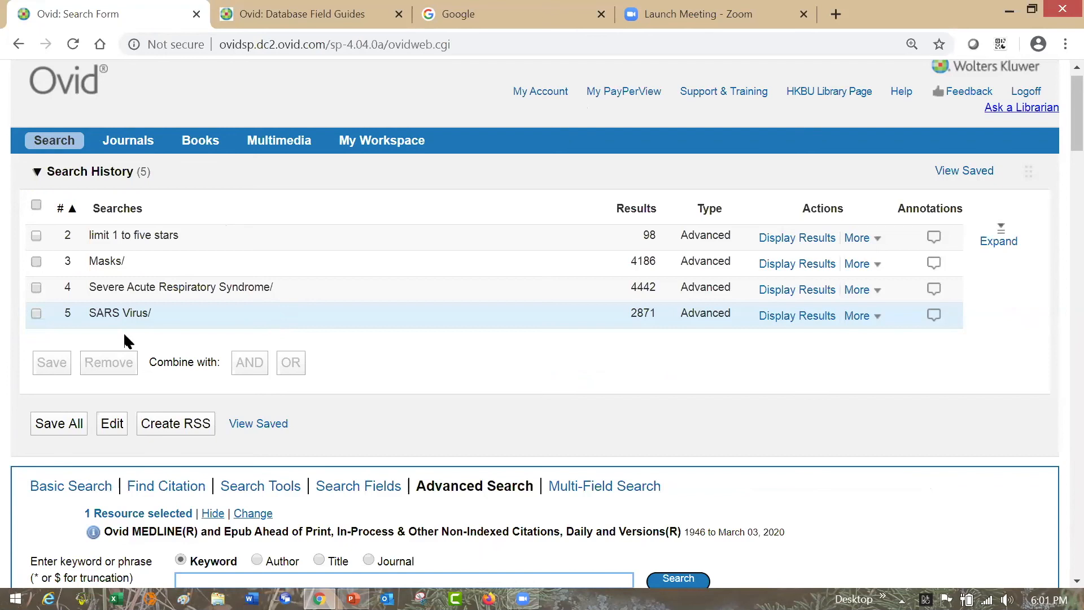
- Combine the Severe Acute Respiratory Syndrome and SARS Virus searches in the search history with OR
{"action": "left_click", "coordinate": [36, 288]}
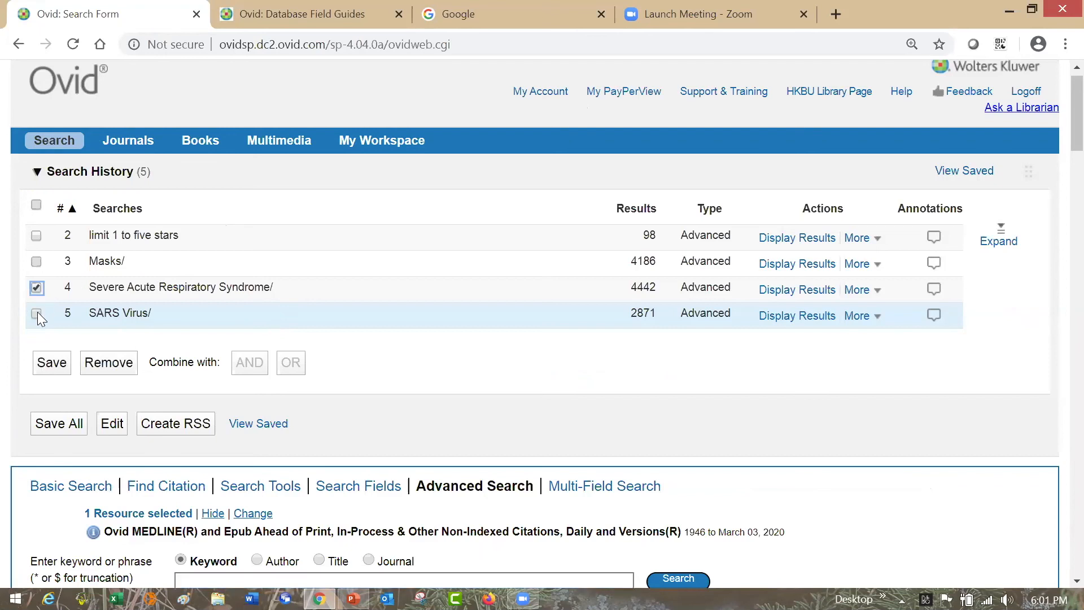
{"action": "left_click", "coordinate": [36, 314]}
{"action": "left_click", "coordinate": [293, 365]}
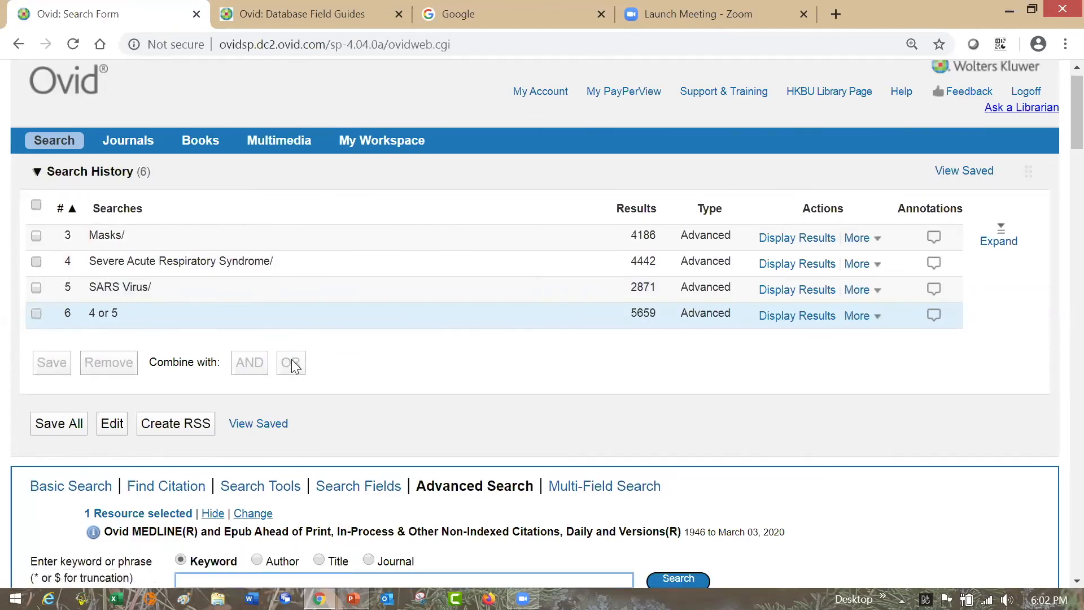
- Combine the Masks search with the "4 or 5" search using AND
{"action": "left_click", "coordinate": [37, 236]}
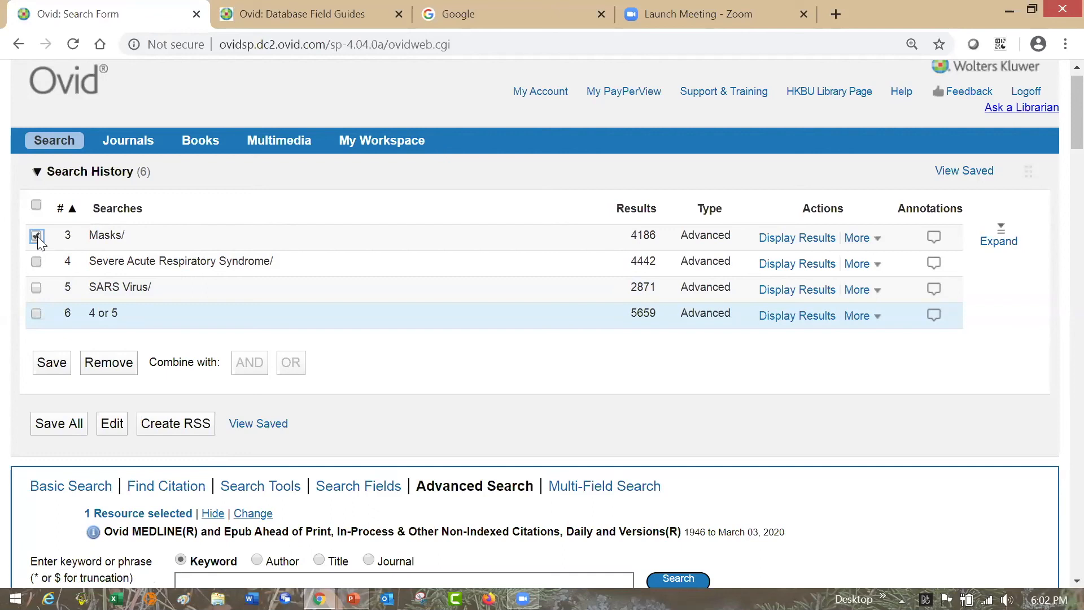
{"action": "left_click", "coordinate": [37, 314]}
{"action": "left_click", "coordinate": [240, 366]}
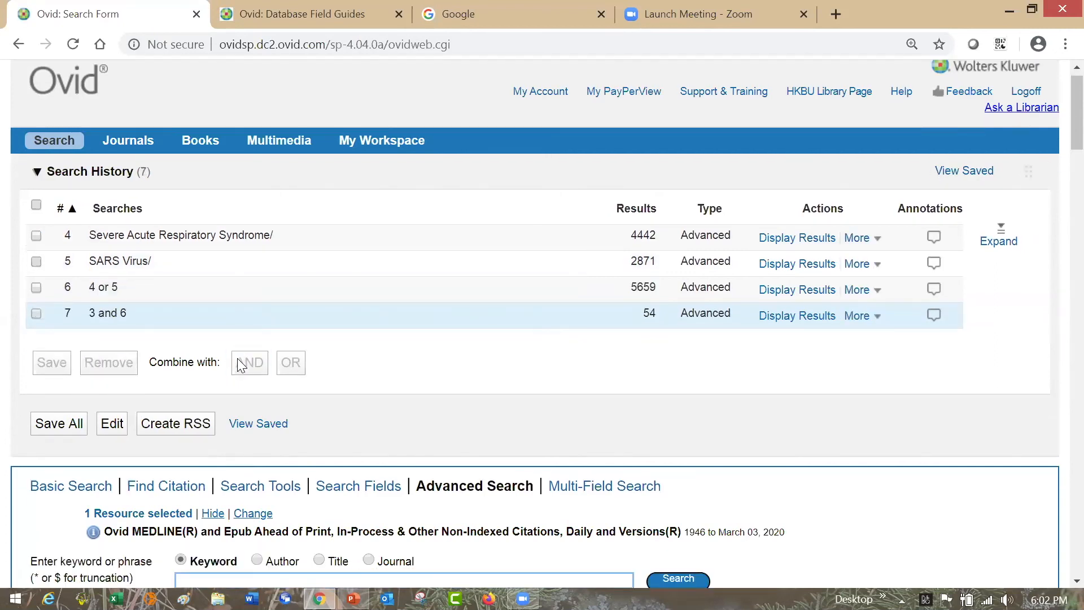
- Expand the full search history and combine the Masks and Severe Acute Respiratory Syndrome searches with AND
{"action": "left_click", "coordinate": [1001, 241]}
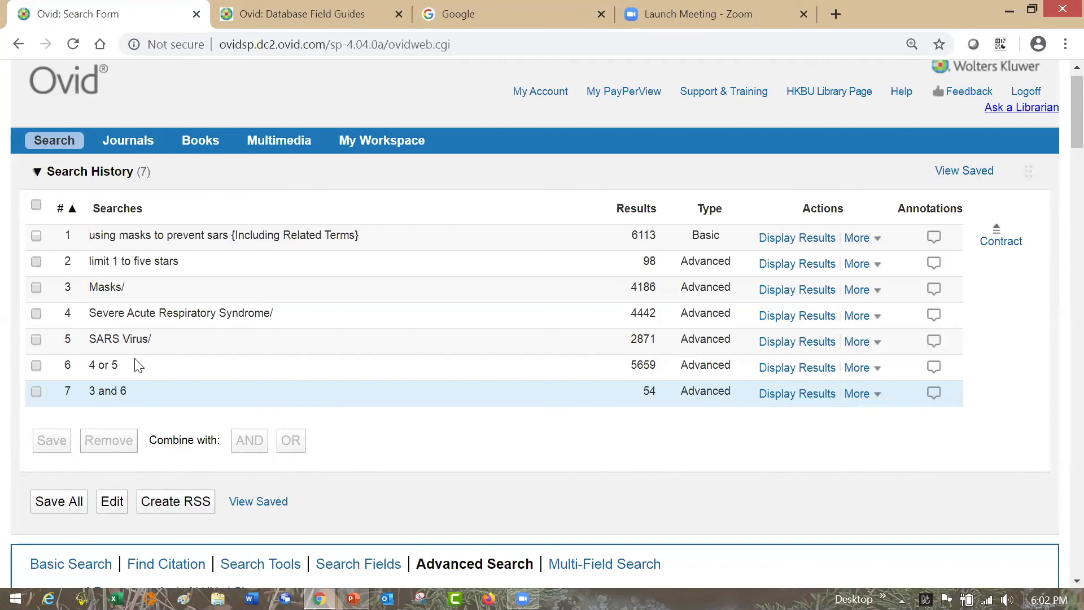
{"action": "left_click", "coordinate": [36, 287]}
{"action": "left_click", "coordinate": [36, 314]}
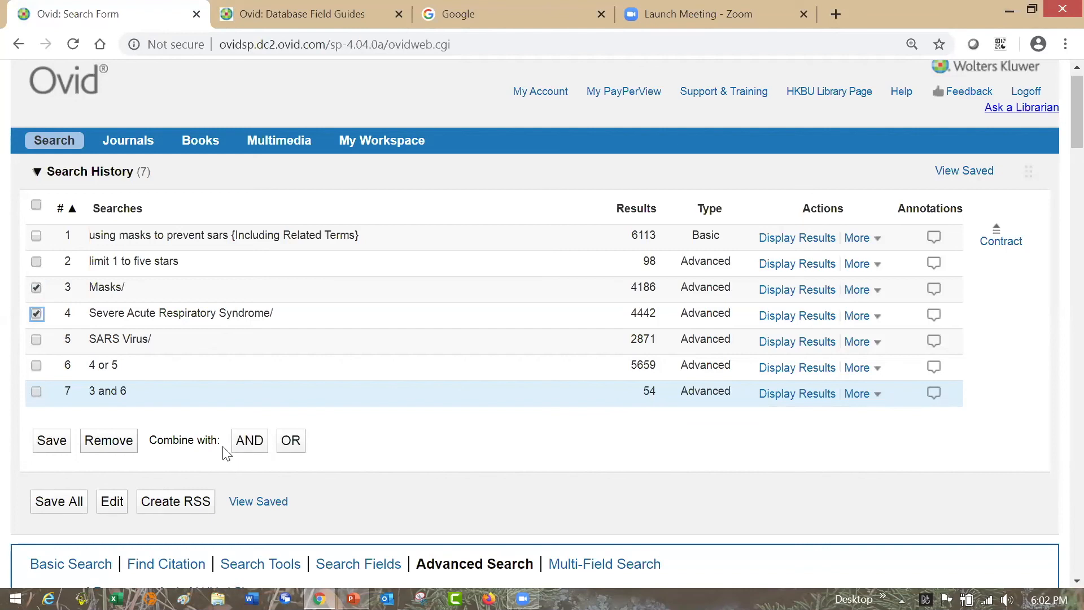
{"action": "left_click", "coordinate": [247, 441]}
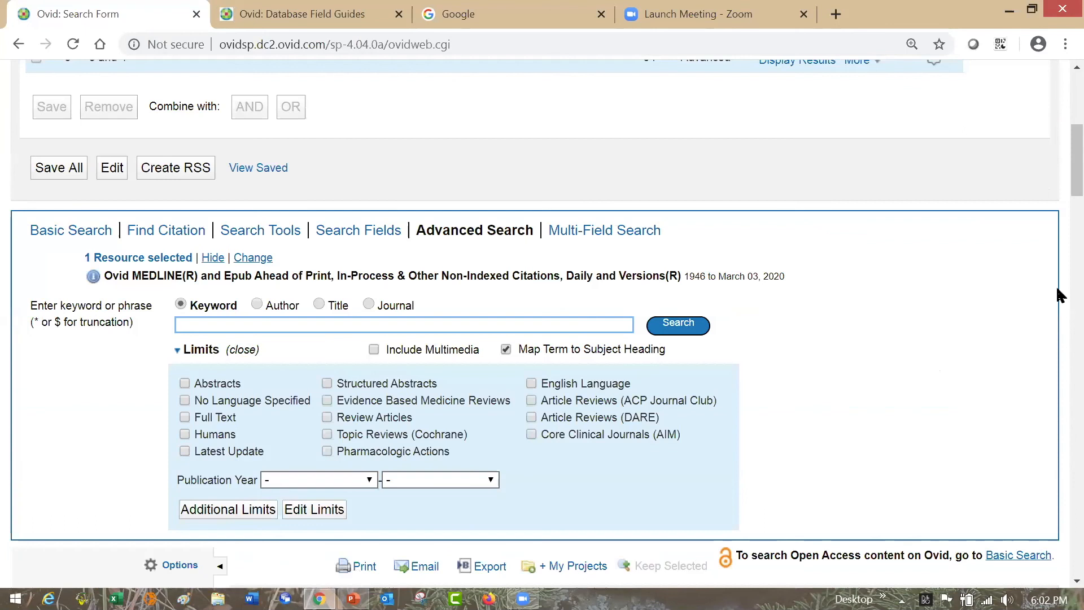
- Review the search history and browse the article records and filters returned for the "3 and 4" search
{"action": "scroll", "coordinate": [1060, 141], "scroll_direction": "up", "scroll_amount": 4}
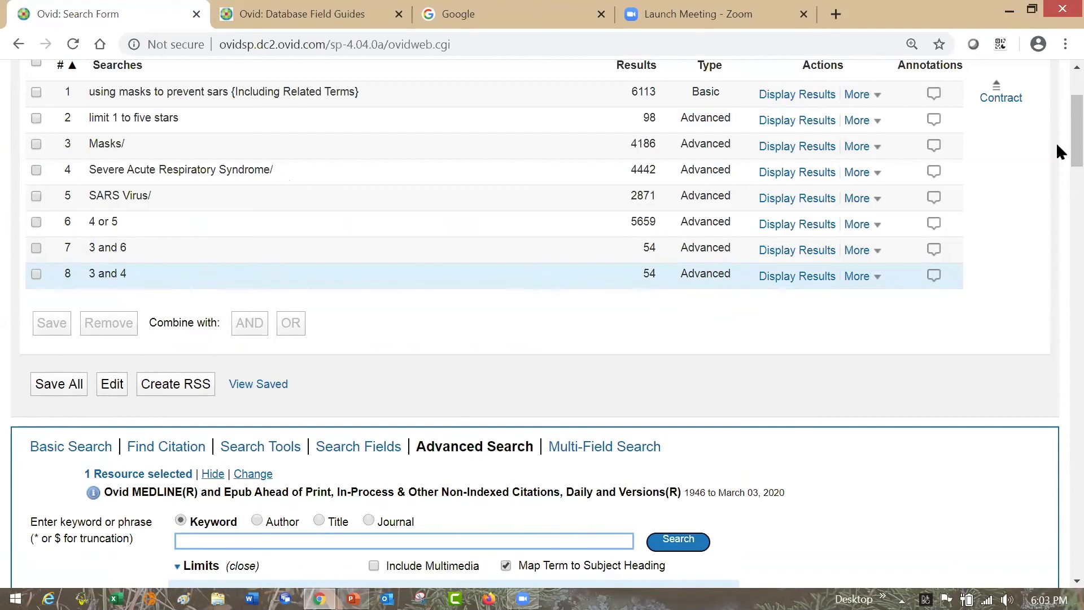
{"action": "scroll", "coordinate": [1058, 153], "scroll_direction": "down", "scroll_amount": 1}
{"action": "scroll", "coordinate": [1057, 179], "scroll_direction": "down", "scroll_amount": 4}
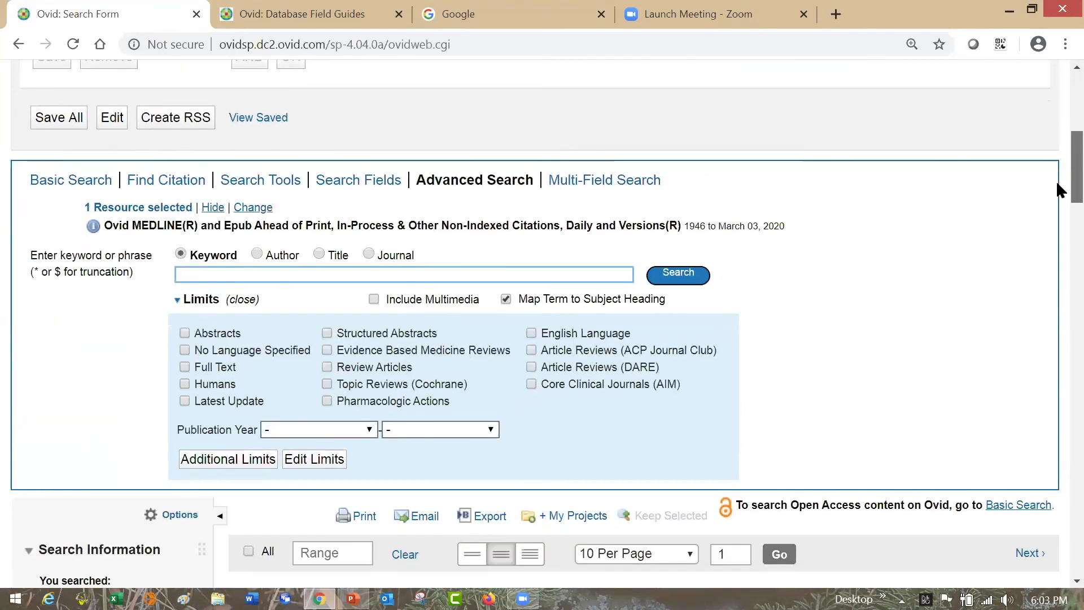
{"action": "scroll", "coordinate": [1056, 203], "scroll_direction": "down", "scroll_amount": 3}
{"action": "scroll", "coordinate": [1059, 225], "scroll_direction": "down", "scroll_amount": 4}
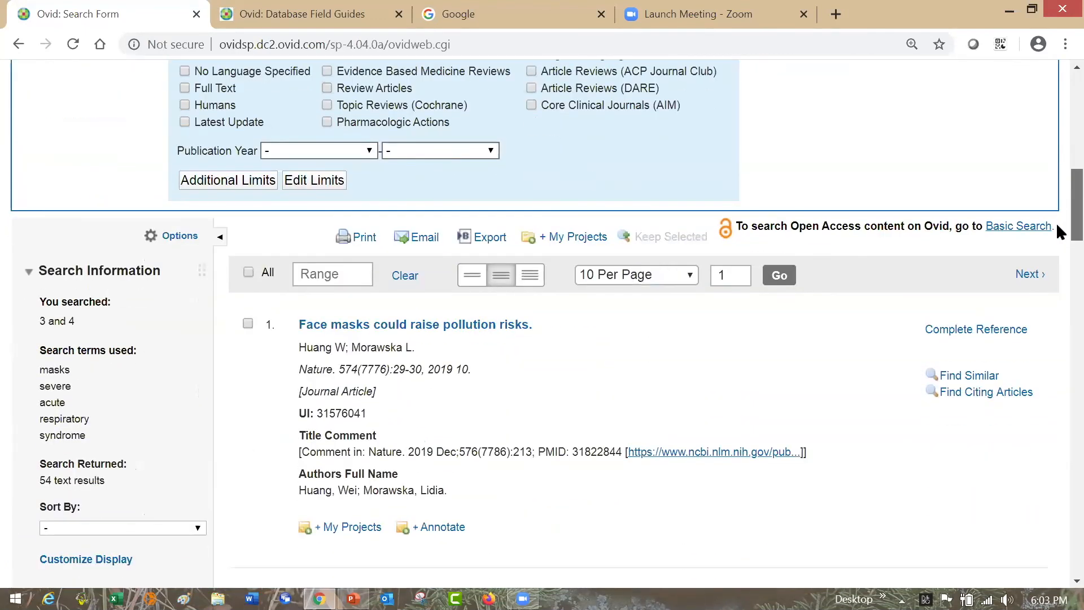
{"action": "scroll", "coordinate": [1060, 243], "scroll_direction": "down", "scroll_amount": 1}
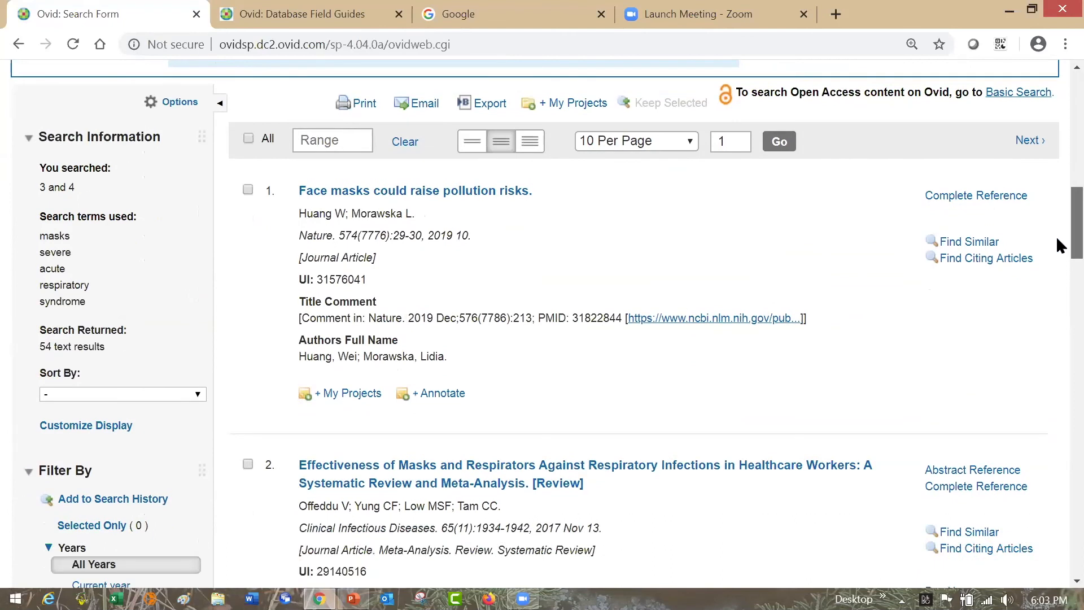
{"action": "scroll", "coordinate": [1057, 242], "scroll_direction": "down", "scroll_amount": 2}
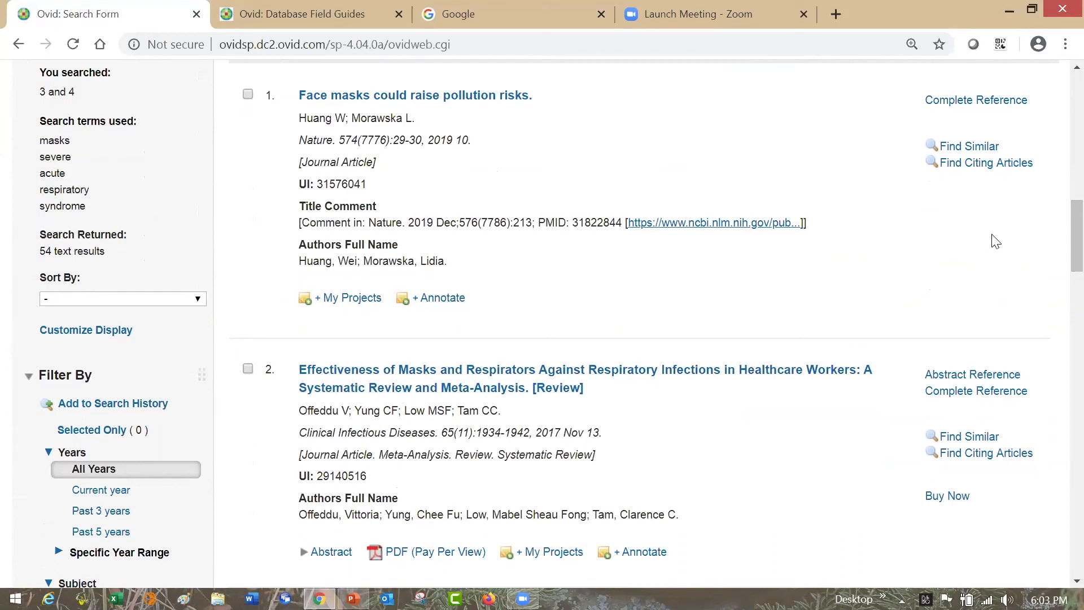
{"action": "scroll", "coordinate": [1057, 231], "scroll_direction": "down", "scroll_amount": 4}
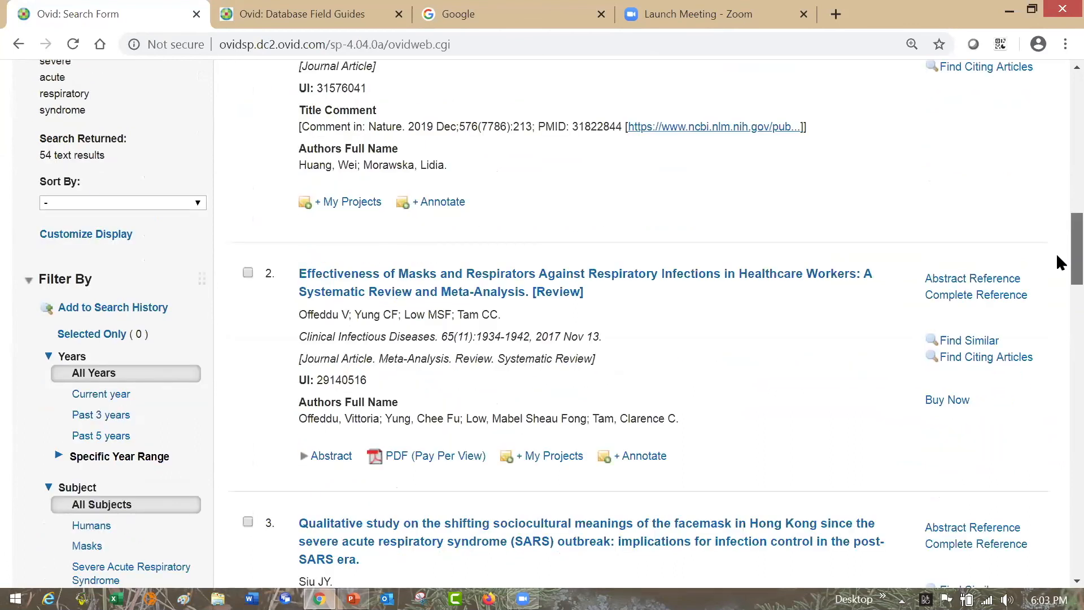
{"action": "scroll", "coordinate": [1057, 270], "scroll_direction": "down", "scroll_amount": 3}
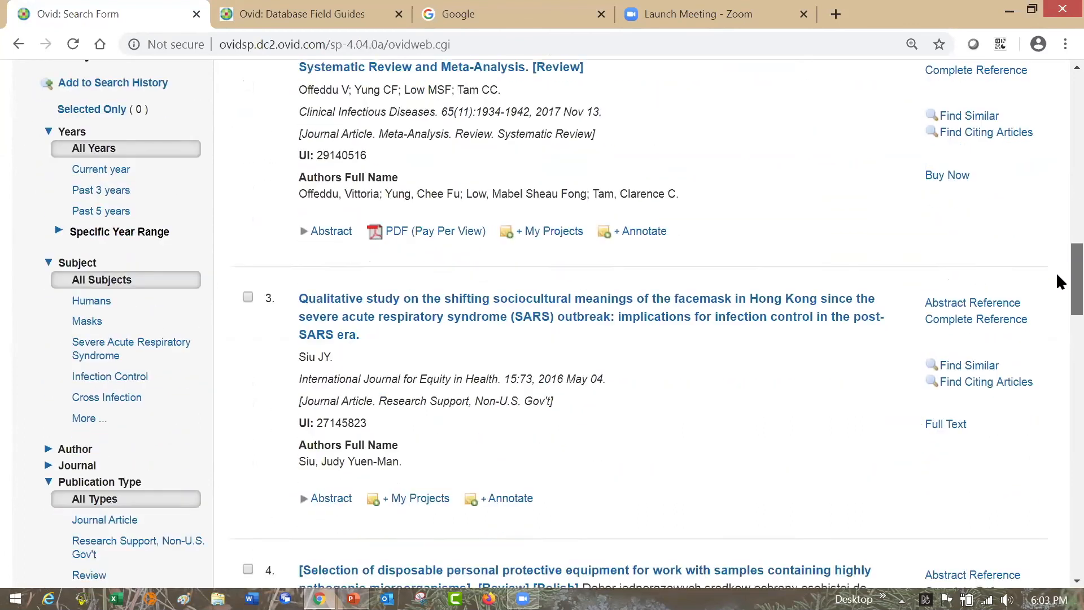
{"action": "scroll", "coordinate": [1056, 290], "scroll_direction": "down", "scroll_amount": 1}
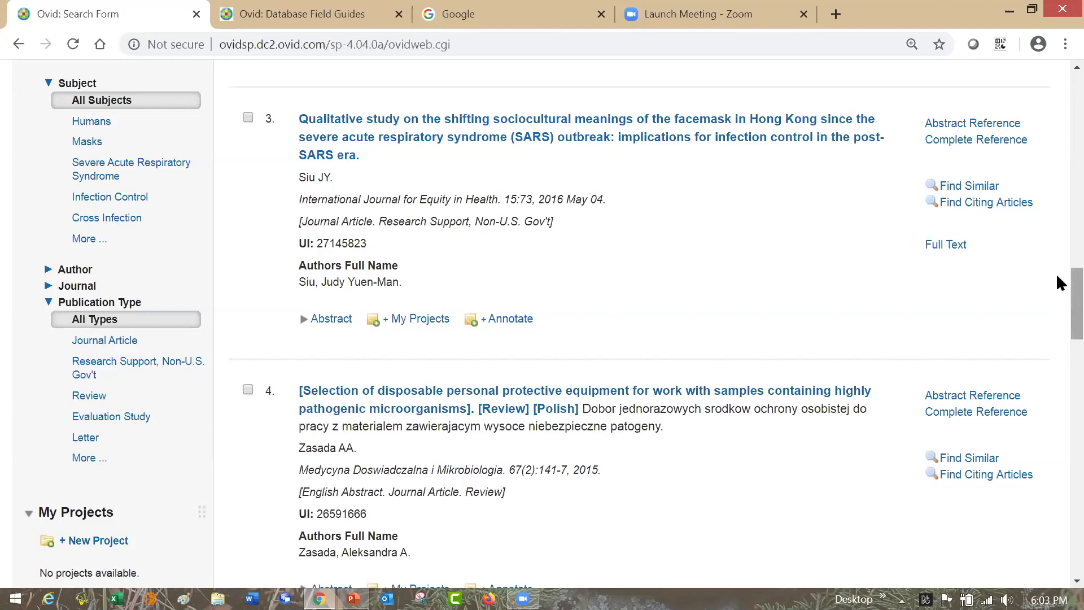
{"action": "scroll", "coordinate": [1059, 303], "scroll_direction": "down", "scroll_amount": 7}
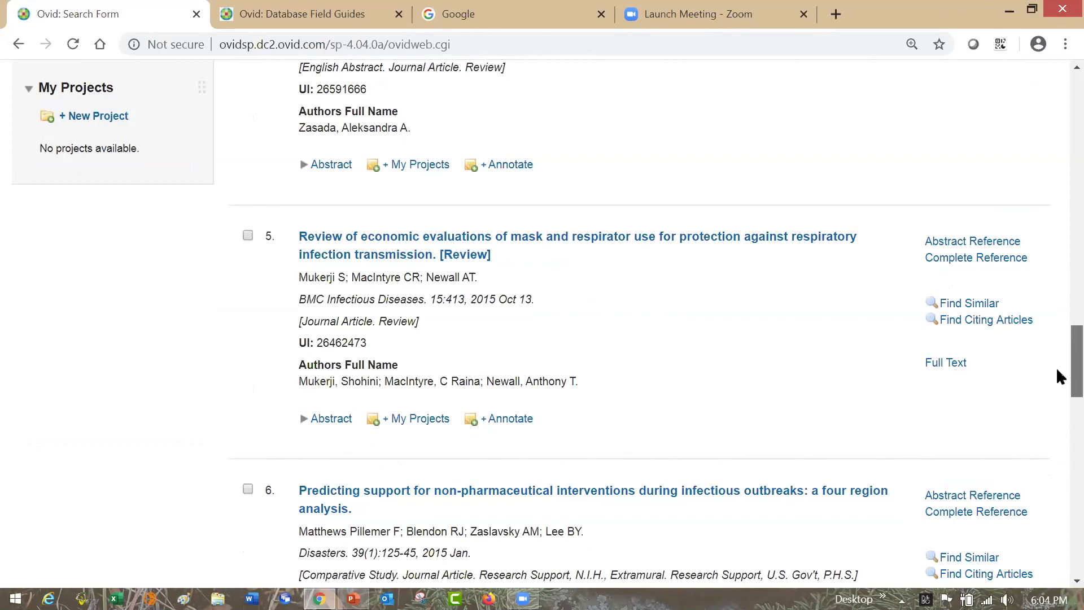
{"action": "scroll", "coordinate": [1056, 367], "scroll_direction": "up", "scroll_amount": 4}
{"action": "scroll", "coordinate": [1061, 337], "scroll_direction": "up", "scroll_amount": 6}
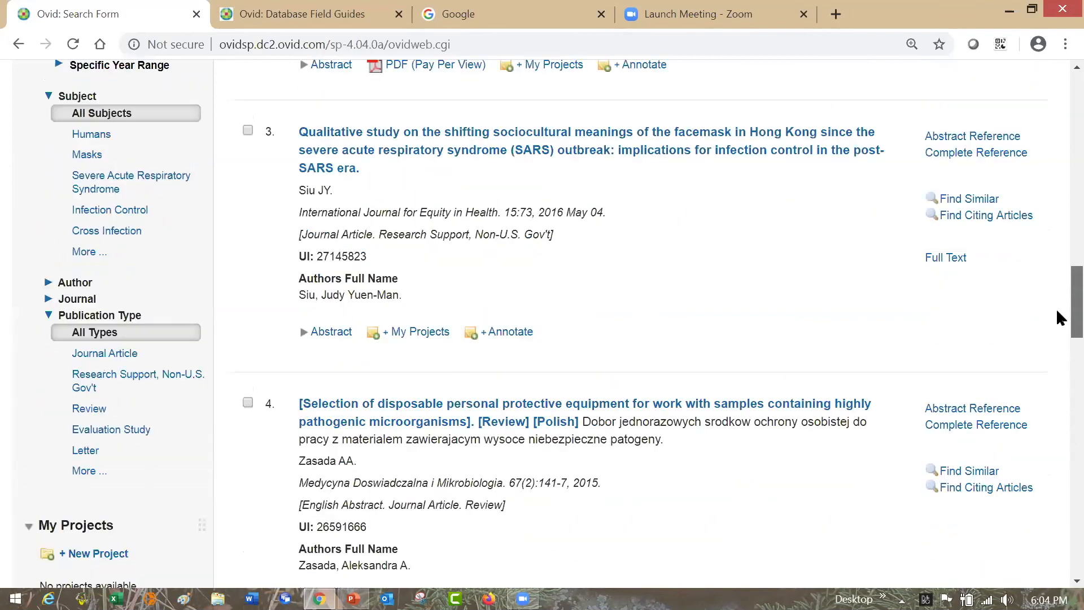
{"action": "scroll", "coordinate": [1059, 291], "scroll_direction": "up", "scroll_amount": 4}
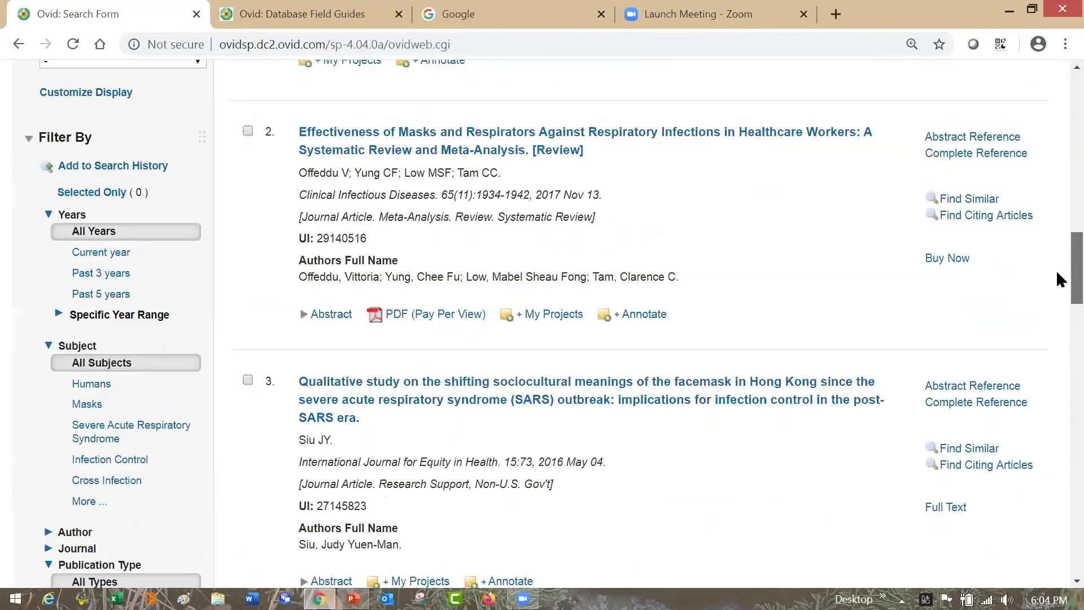
{"action": "scroll", "coordinate": [1058, 257], "scroll_direction": "up", "scroll_amount": 1}
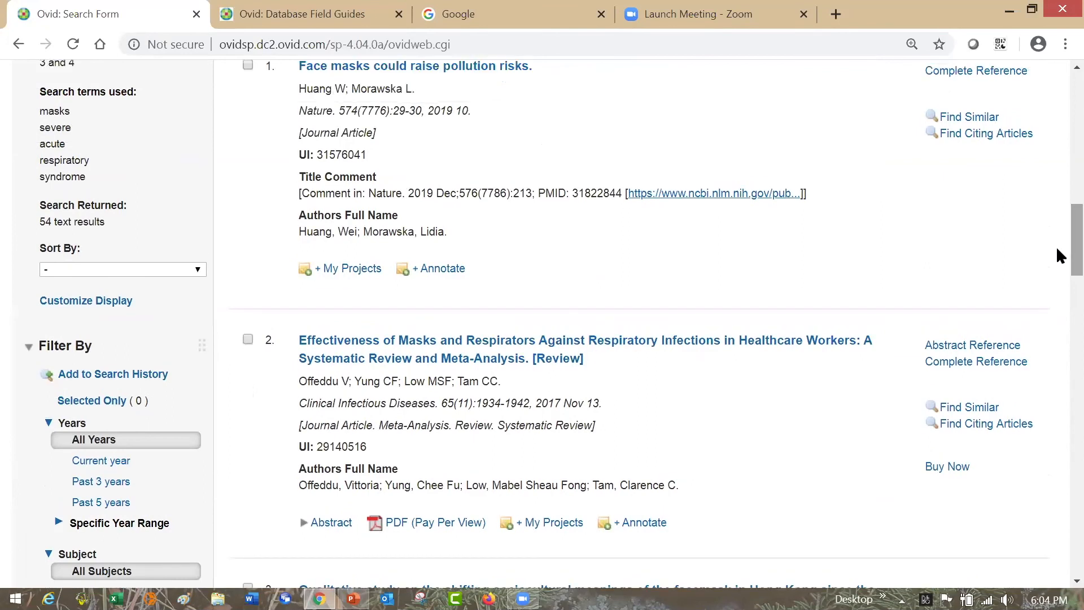
- Open the complete reference of the second result, on masks and respirators in healthcare workers, and examine its MeSH subject headings
{"action": "left_click", "coordinate": [981, 368]}
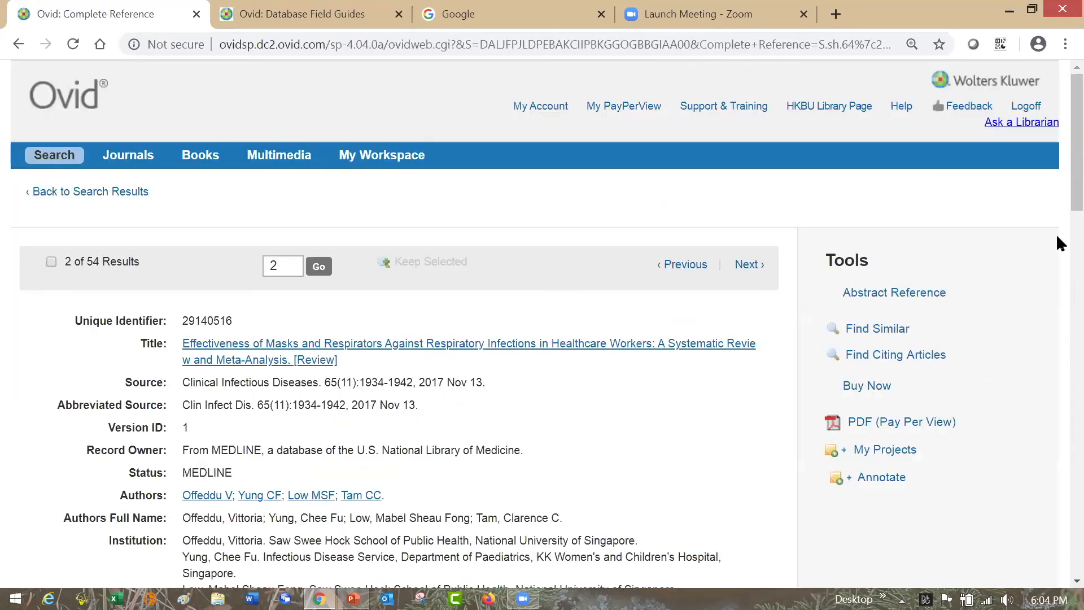
{"action": "scroll", "coordinate": [1056, 183], "scroll_direction": "down", "scroll_amount": 2}
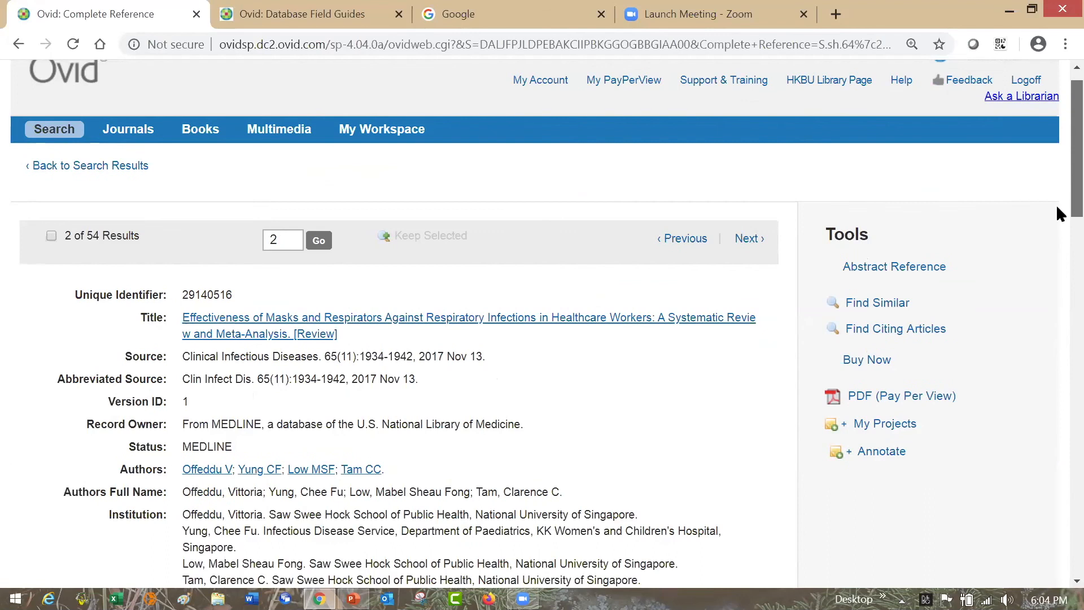
{"action": "scroll", "coordinate": [1059, 254], "scroll_direction": "down", "scroll_amount": 7}
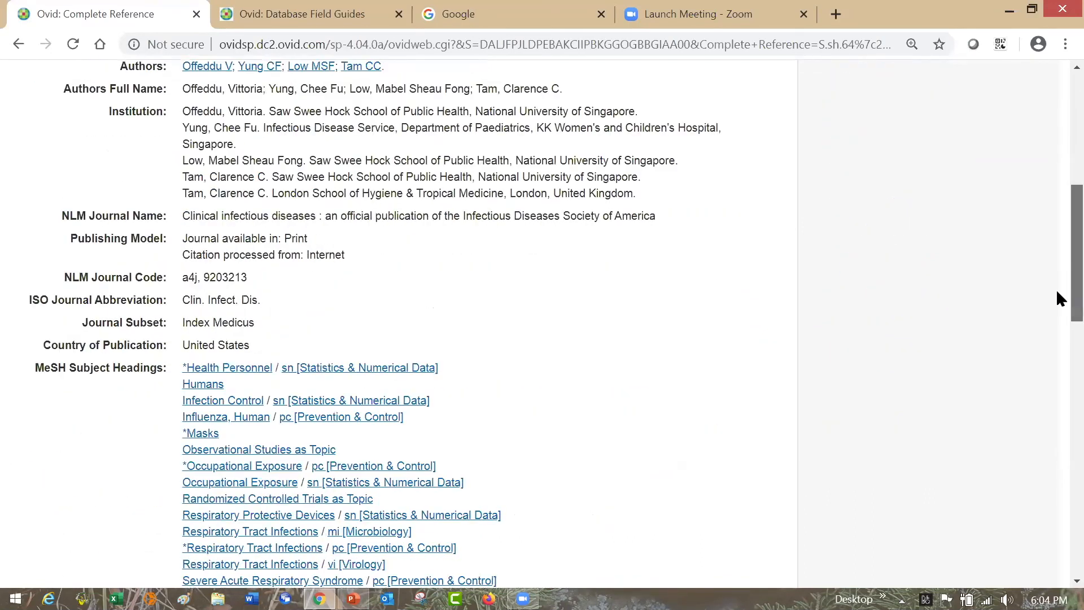
{"action": "scroll", "coordinate": [1060, 332], "scroll_direction": "down", "scroll_amount": 1}
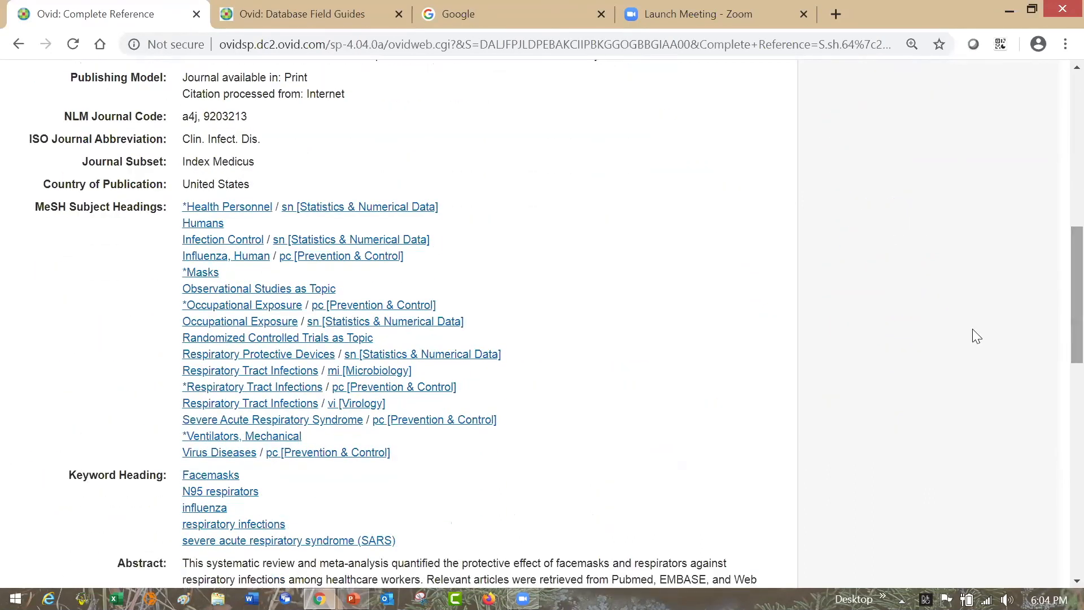
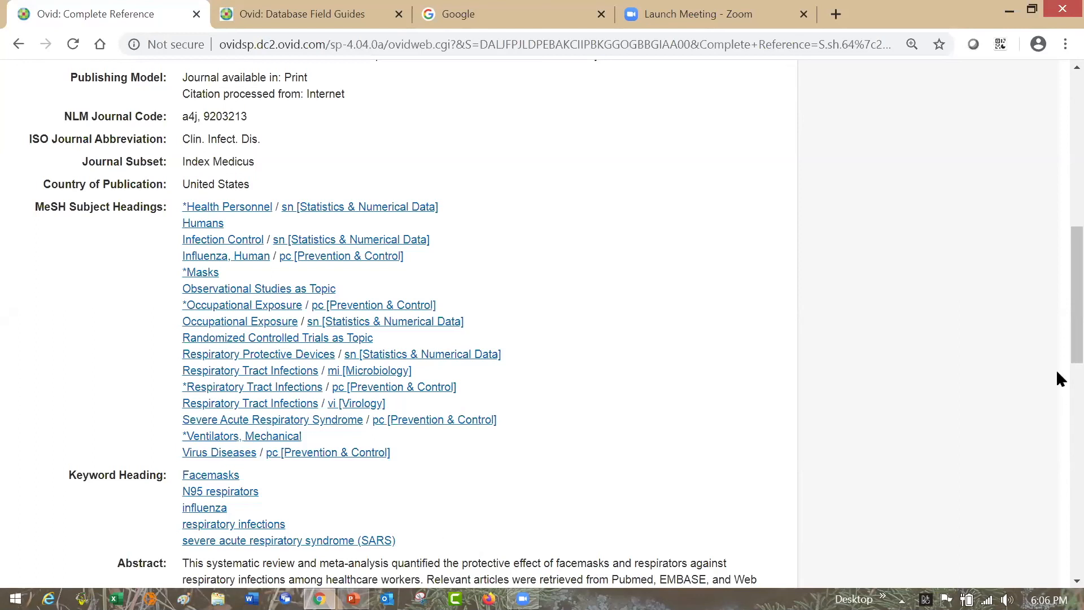
- Read the keyword headings and abstract in the masks and respirators reference, and return to the main search page
{"action": "left_click_drag", "start_coordinate": [1059, 346], "coordinate": [1057, 389]}
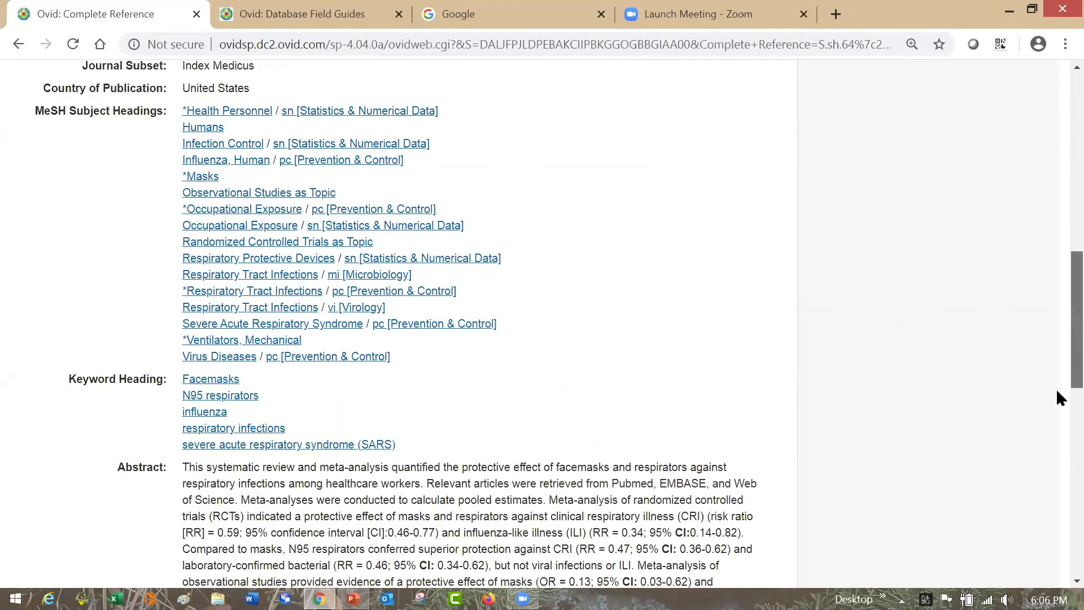
{"action": "scroll", "coordinate": [1057, 391], "scroll_direction": "down", "scroll_amount": 3}
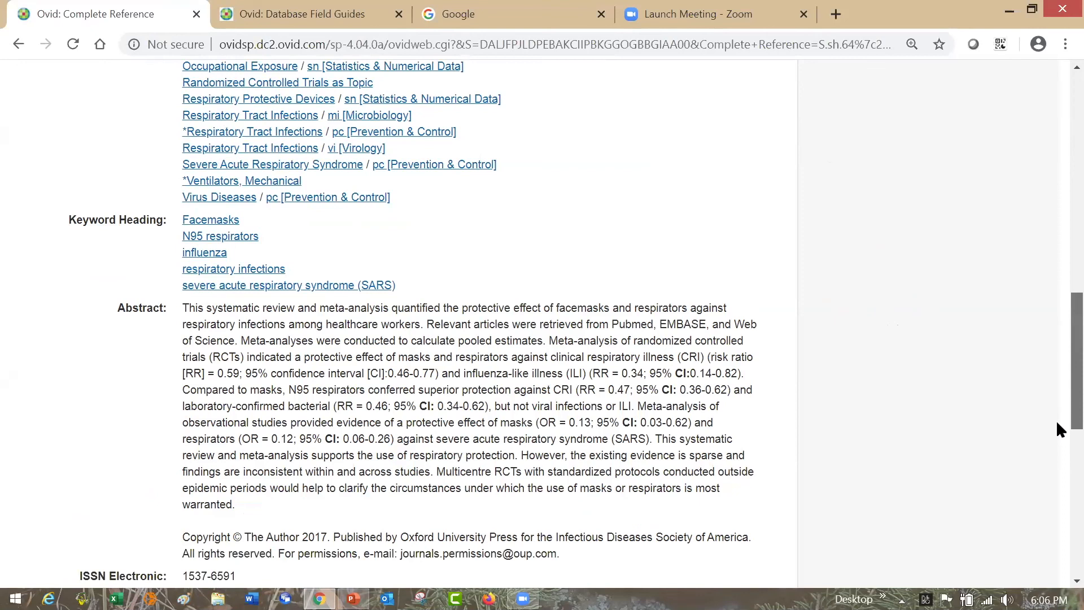
{"action": "scroll", "coordinate": [1058, 424], "scroll_direction": "down", "scroll_amount": 2}
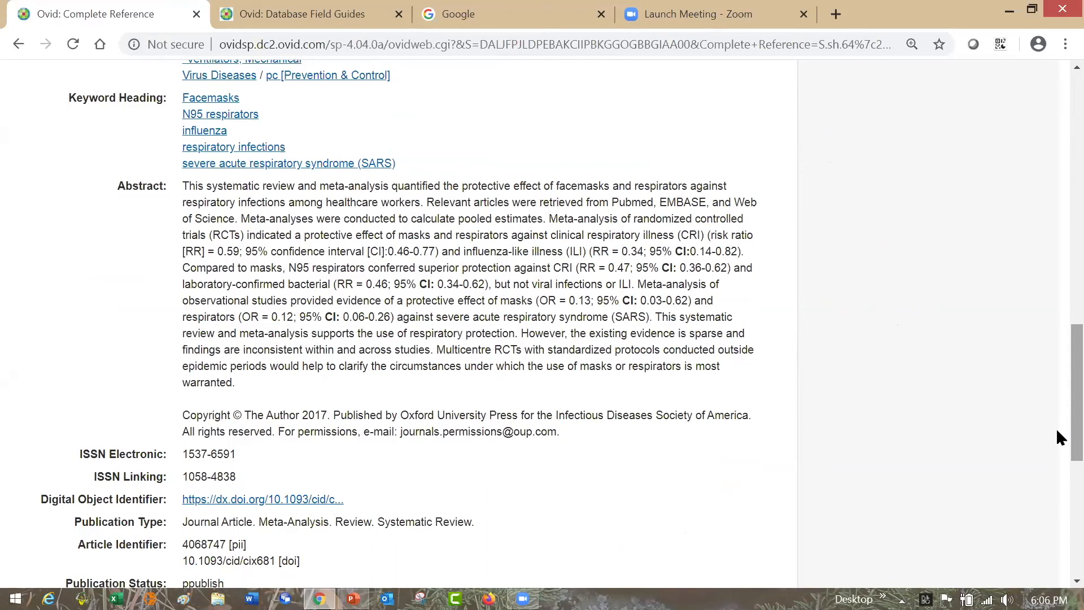
{"action": "left_click_drag", "start_coordinate": [1056, 420], "coordinate": [1056, 170]}
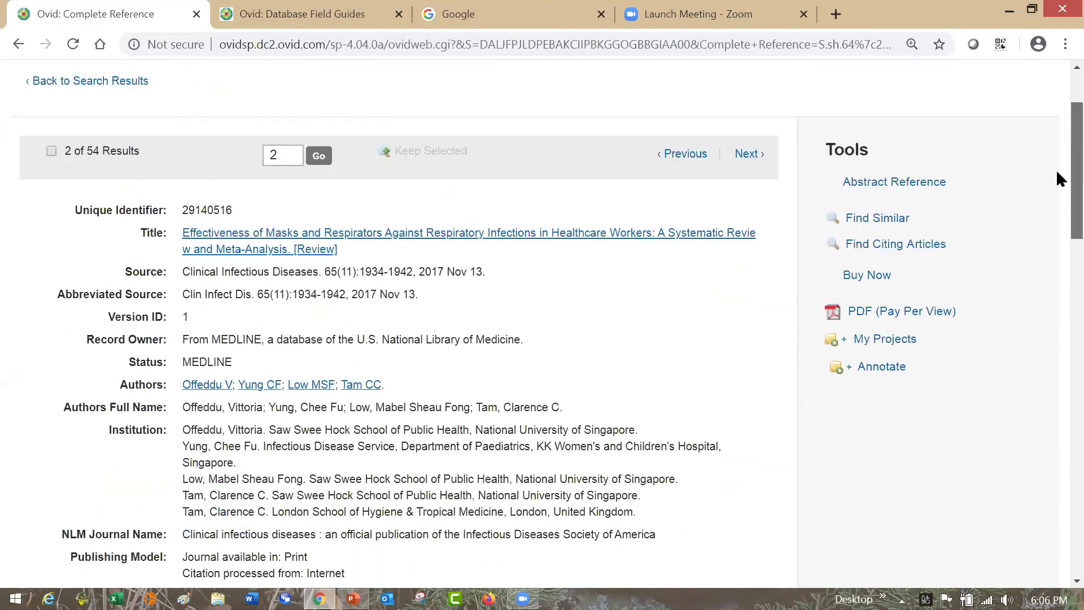
{"action": "scroll", "coordinate": [1057, 170], "scroll_direction": "up", "scroll_amount": 2}
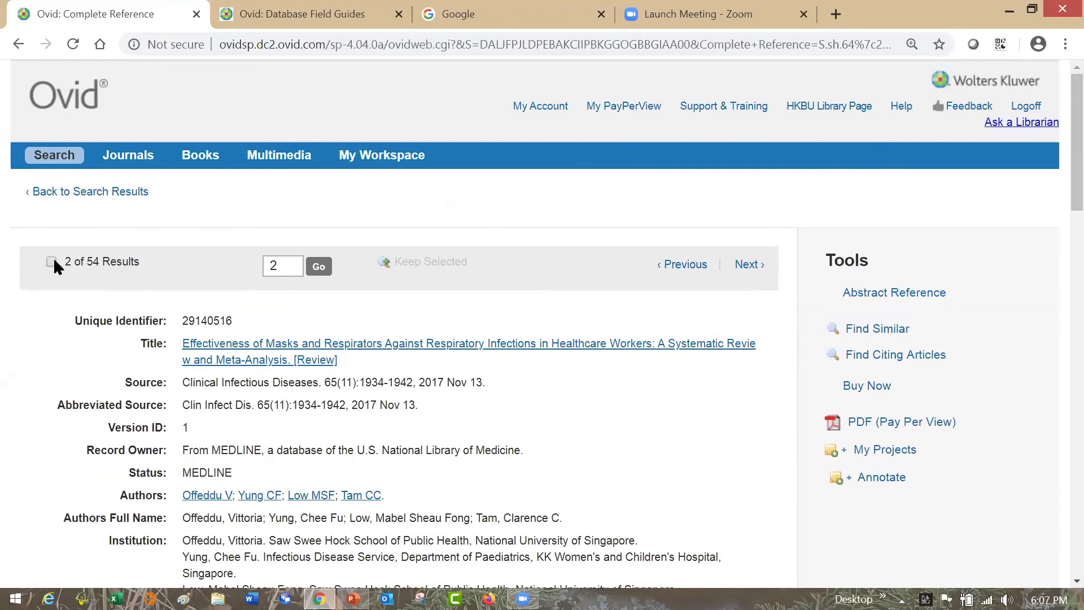
{"action": "left_click", "coordinate": [55, 156]}
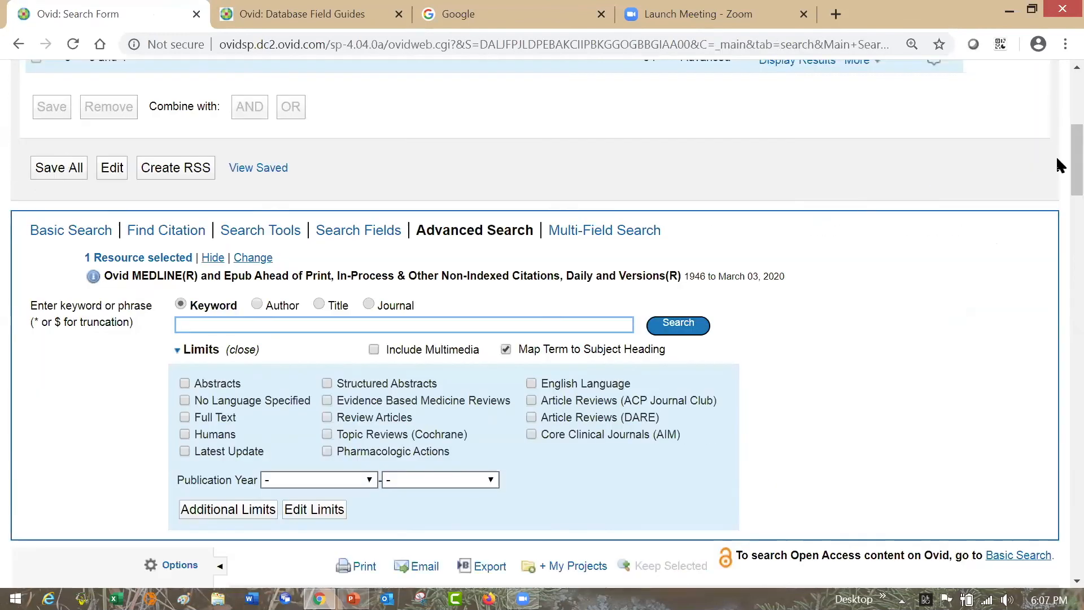
- Browse the article records of the "3 and 4" search and expand the Subject filter to show more subject headings
{"action": "scroll", "coordinate": [1057, 141], "scroll_direction": "up", "scroll_amount": 2}
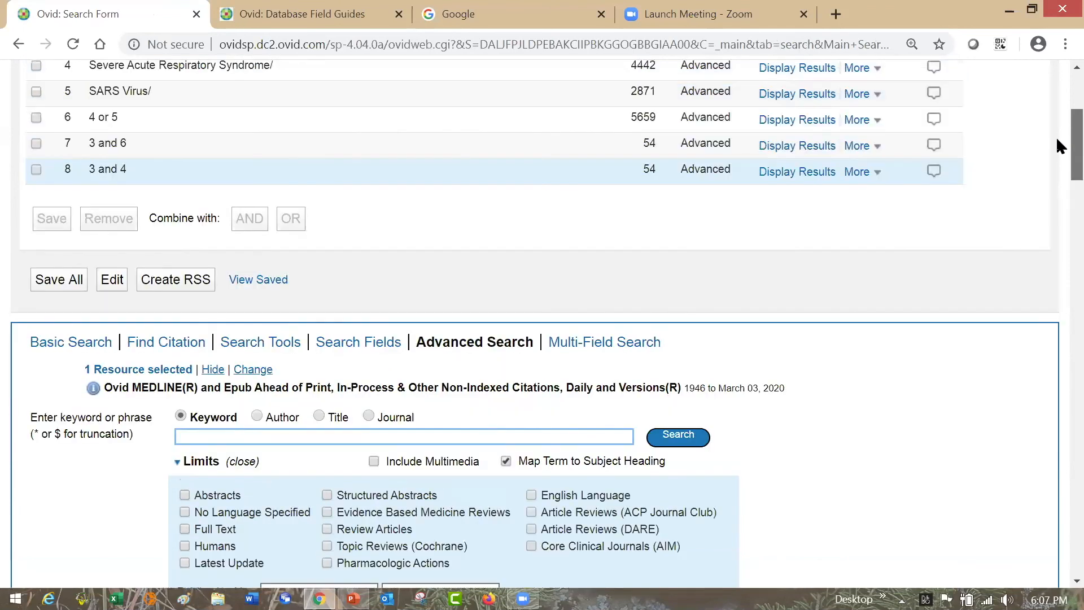
{"action": "scroll", "coordinate": [1058, 161], "scroll_direction": "down", "scroll_amount": 10}
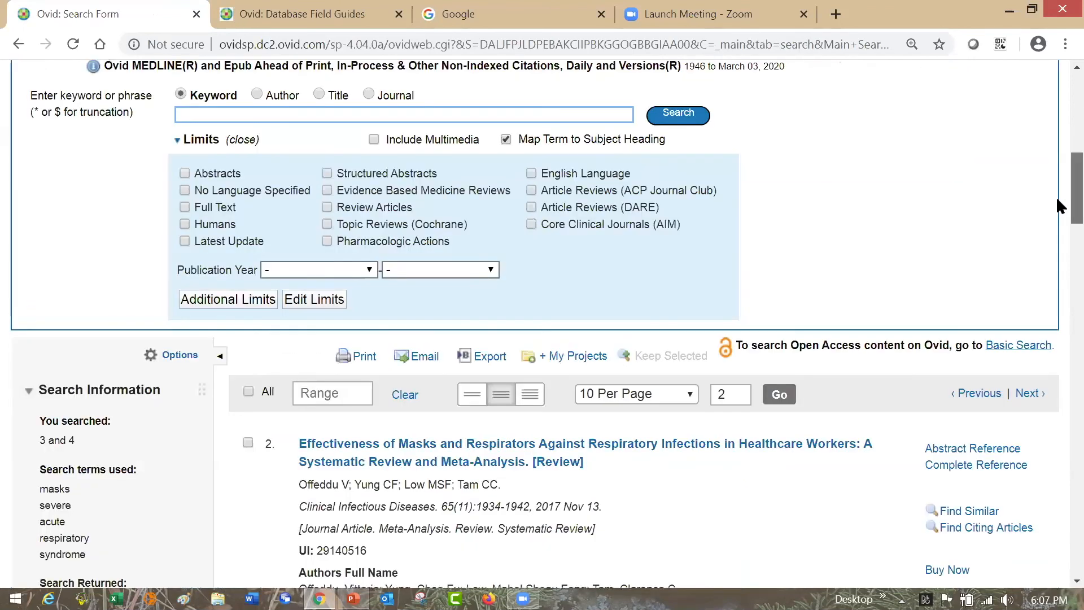
{"action": "scroll", "coordinate": [1060, 233], "scroll_direction": "down", "scroll_amount": 3}
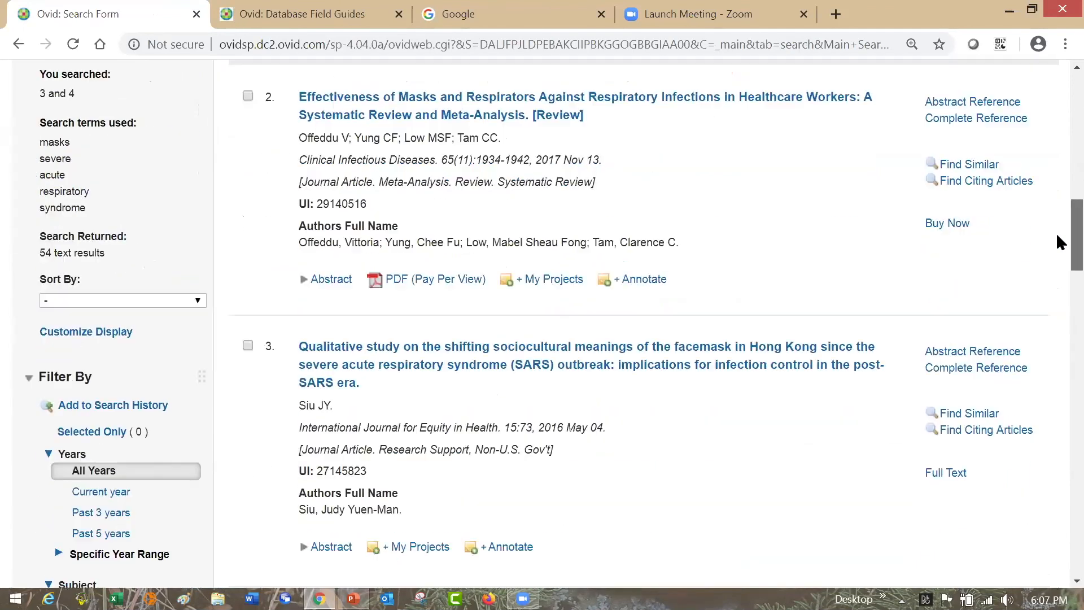
{"action": "scroll", "coordinate": [1058, 266], "scroll_direction": "down", "scroll_amount": 5}
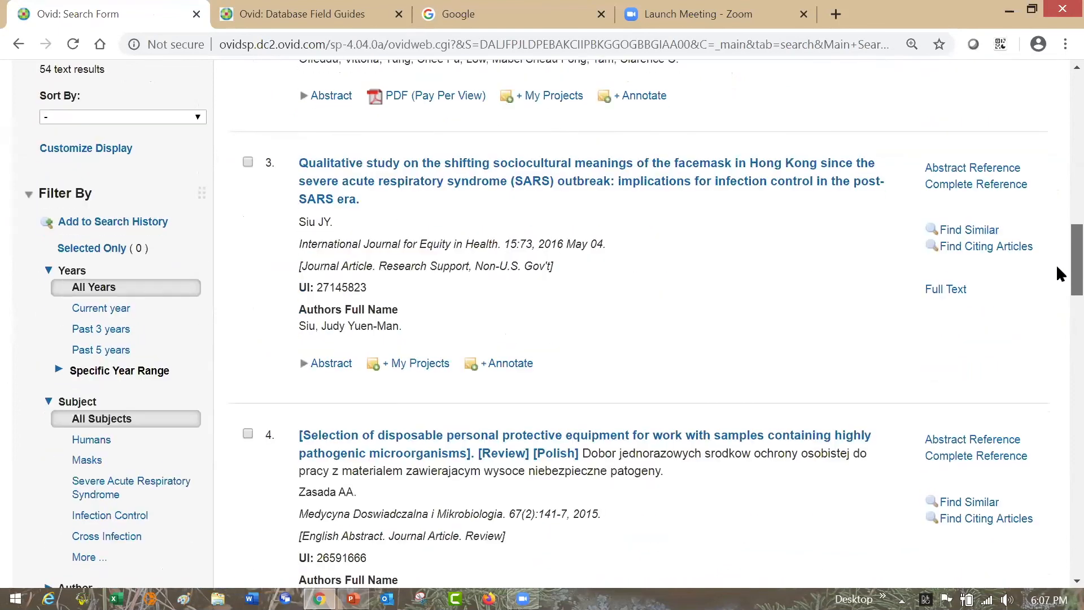
{"action": "scroll", "coordinate": [1060, 293], "scroll_direction": "down", "scroll_amount": 1}
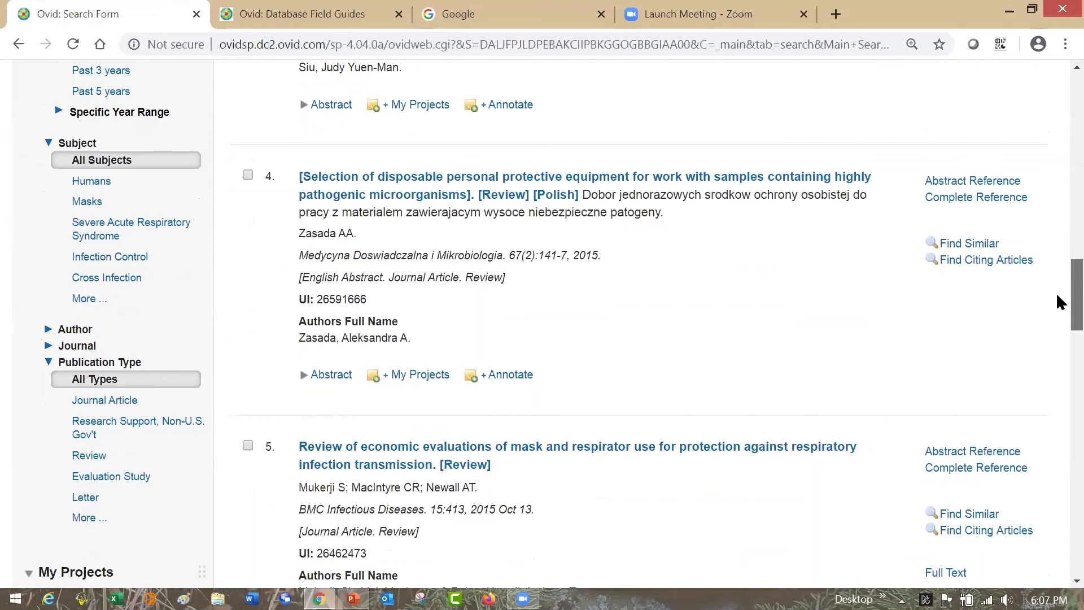
{"action": "scroll", "coordinate": [1057, 296], "scroll_direction": "down", "scroll_amount": 3}
{"action": "scroll", "coordinate": [1057, 321], "scroll_direction": "down", "scroll_amount": 1}
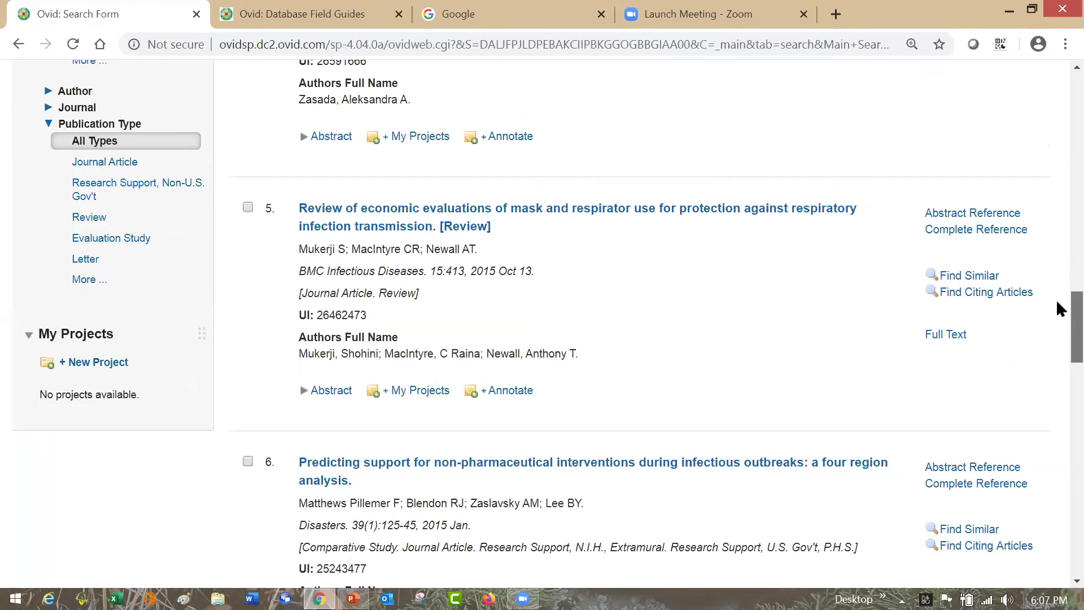
{"action": "scroll", "coordinate": [1056, 300], "scroll_direction": "up", "scroll_amount": 7}
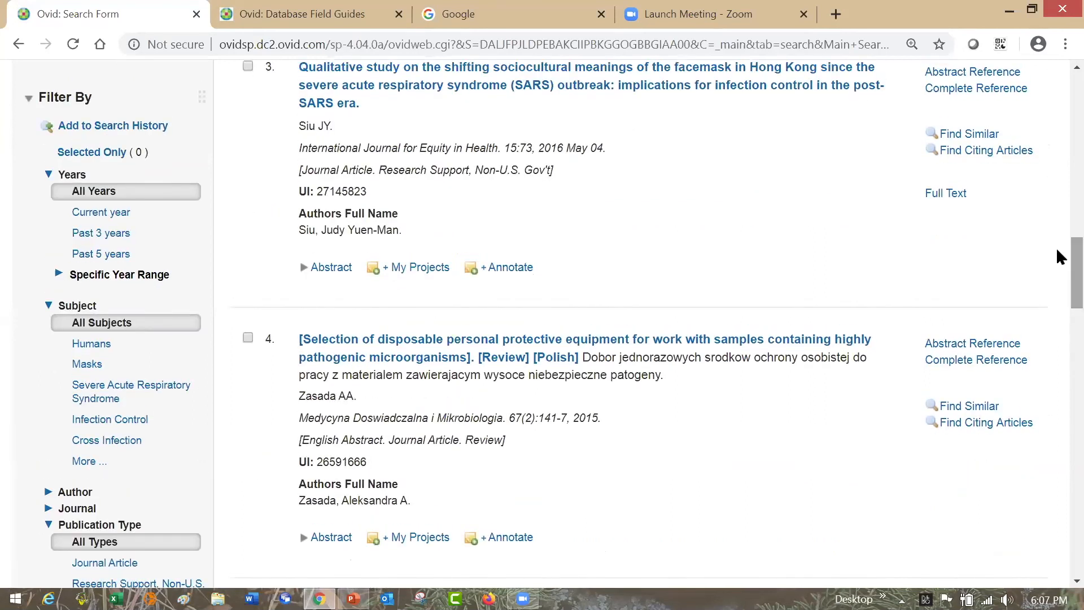
{"action": "left_click", "coordinate": [95, 463]}
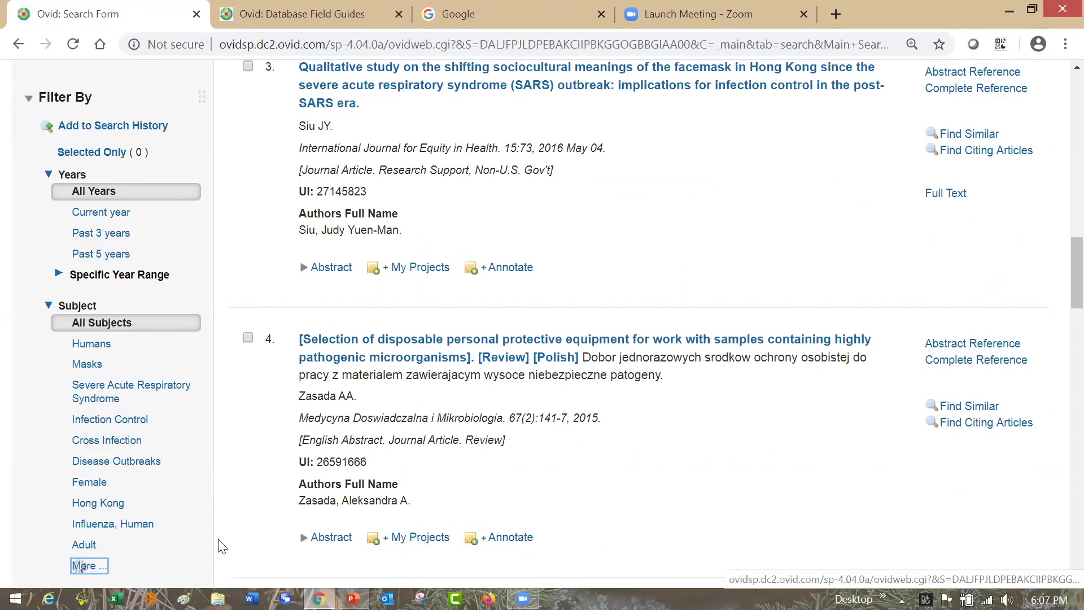
{"action": "scroll", "coordinate": [222, 546], "scroll_direction": "down", "scroll_amount": 7}
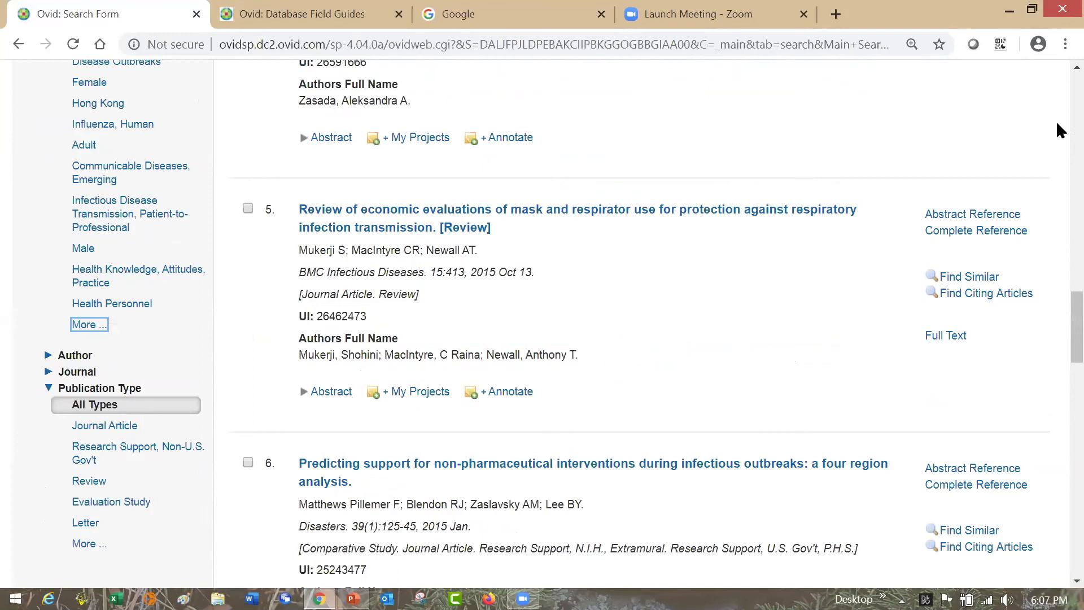
{"action": "scroll", "coordinate": [1060, 277], "scroll_direction": "up", "scroll_amount": 5}
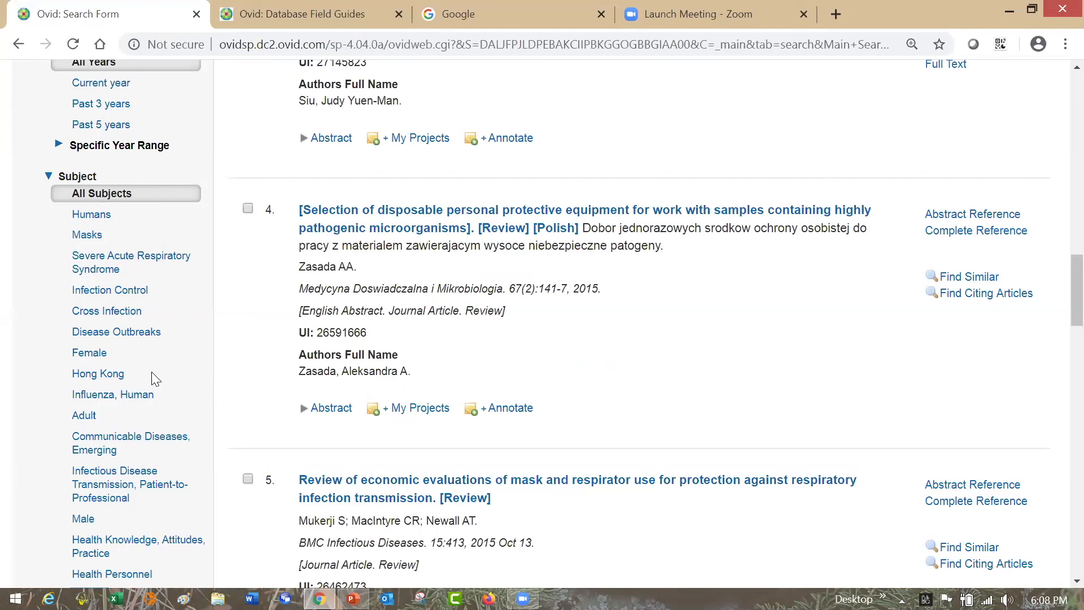
- Expand the Author and Journal filters for the results and look over the filter options down to Publication Type
{"action": "scroll", "coordinate": [1056, 268], "scroll_direction": "down", "scroll_amount": 1}
{"action": "scroll", "coordinate": [1058, 314], "scroll_direction": "down", "scroll_amount": 4}
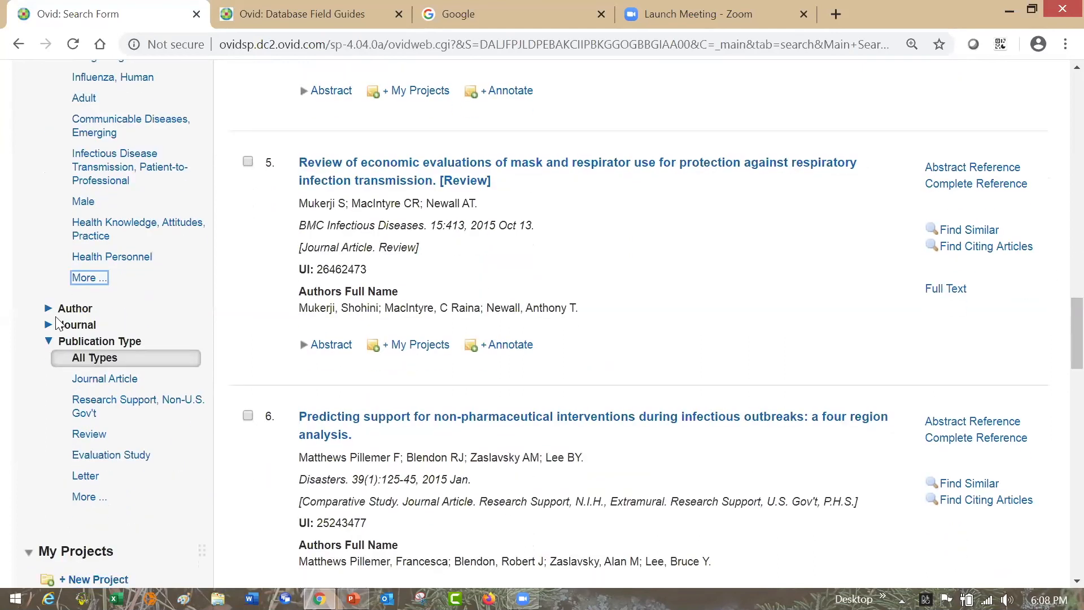
{"action": "left_click", "coordinate": [49, 308]}
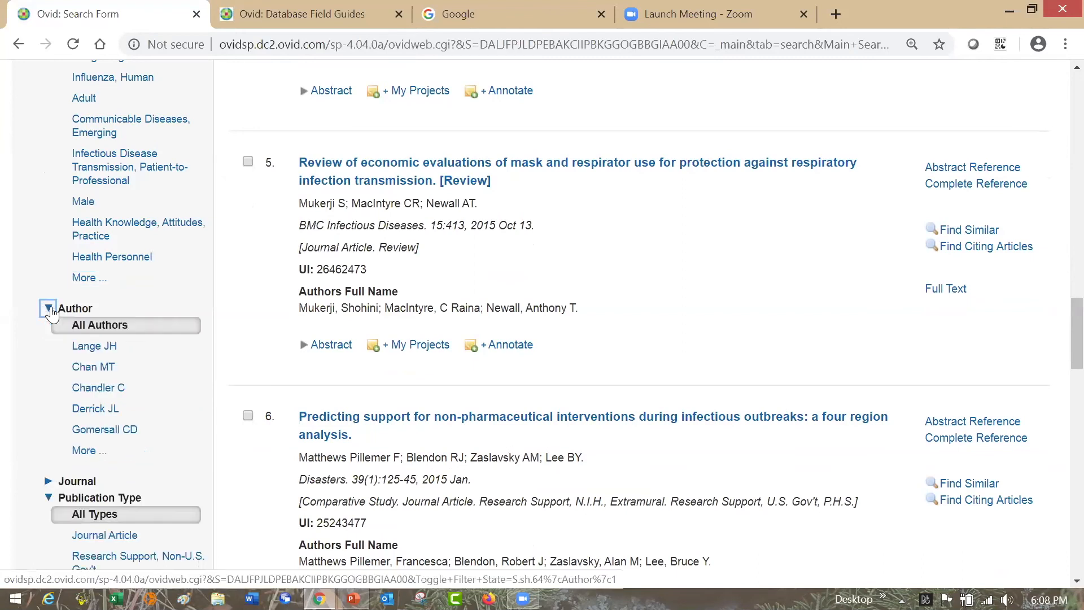
{"action": "left_click", "coordinate": [48, 483]}
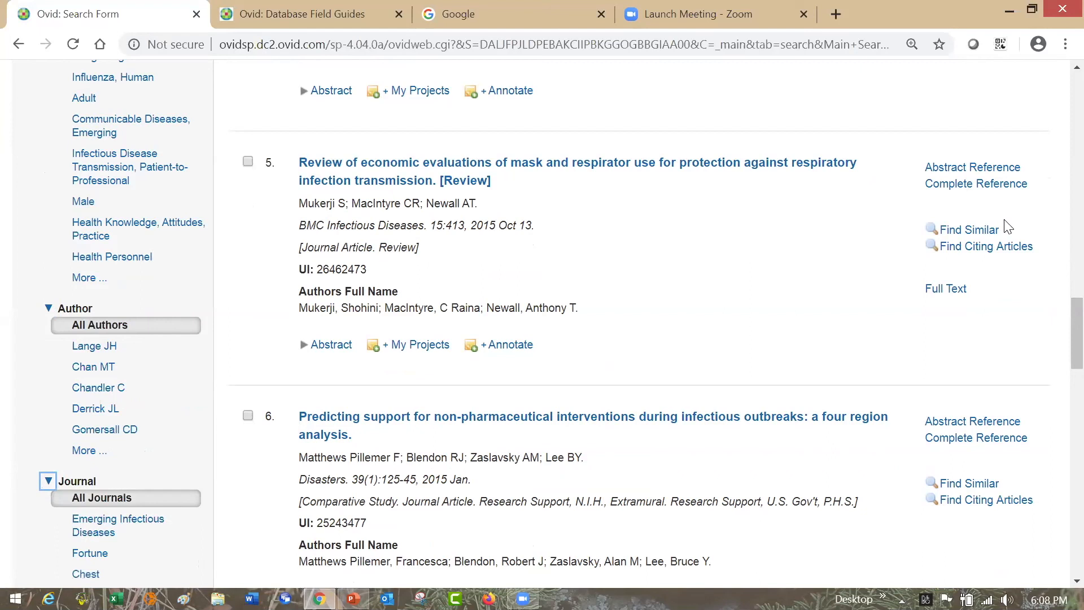
{"action": "left_click_drag", "start_coordinate": [1058, 329], "coordinate": [1058, 384]}
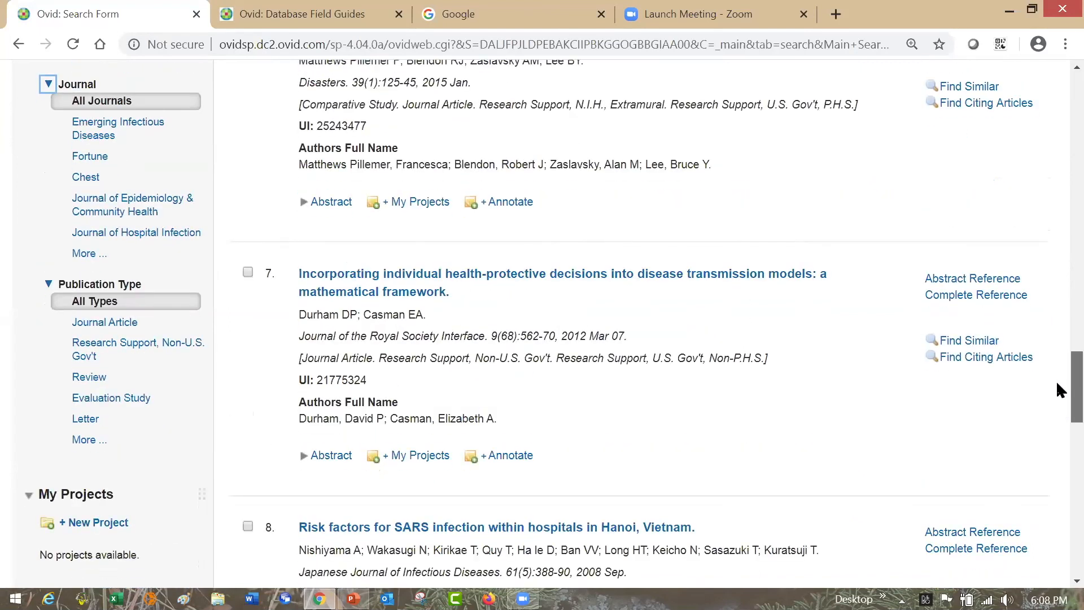
- Open the additional limits for the "3 and 4" search and review the age group, journal subset, language and publication type options
{"action": "left_click_drag", "start_coordinate": [1058, 390], "coordinate": [1056, 107]}
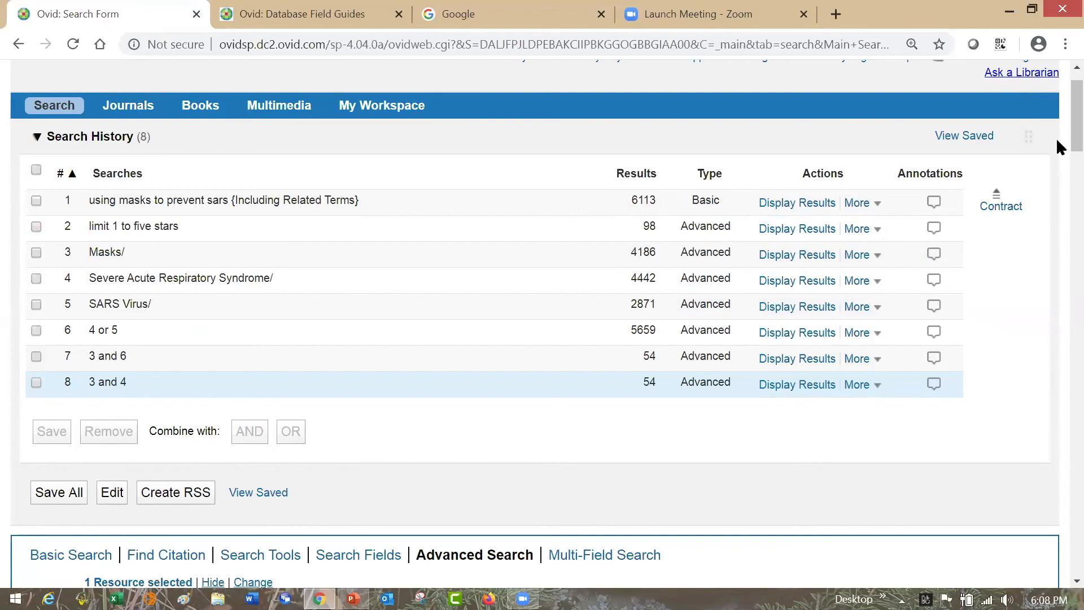
{"action": "scroll", "coordinate": [1056, 138], "scroll_direction": "down", "scroll_amount": 2}
{"action": "scroll", "coordinate": [1056, 159], "scroll_direction": "down", "scroll_amount": 3}
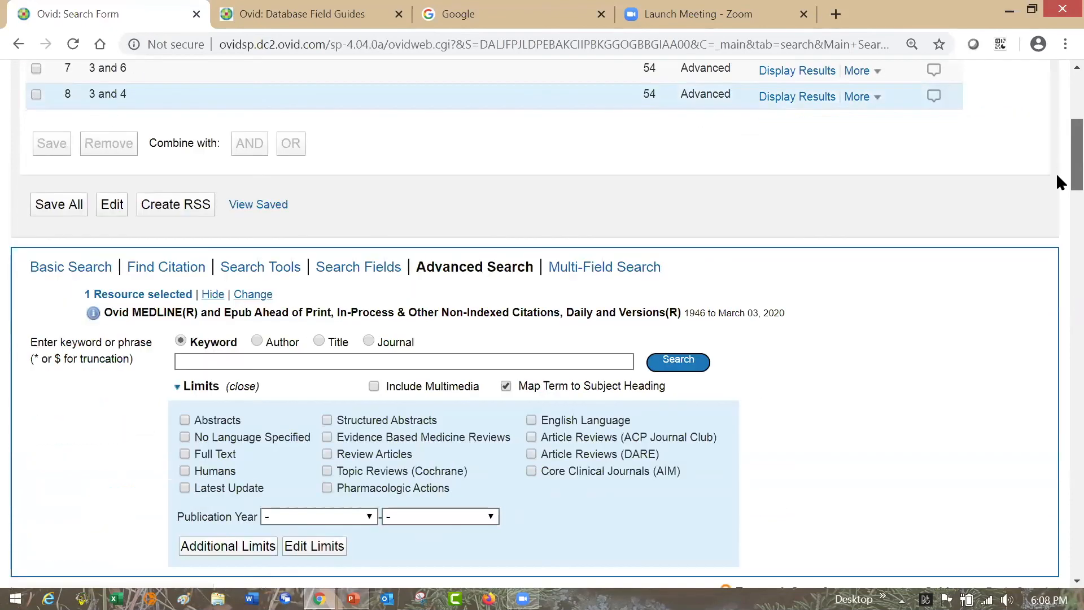
{"action": "scroll", "coordinate": [1056, 179], "scroll_direction": "down", "scroll_amount": 1}
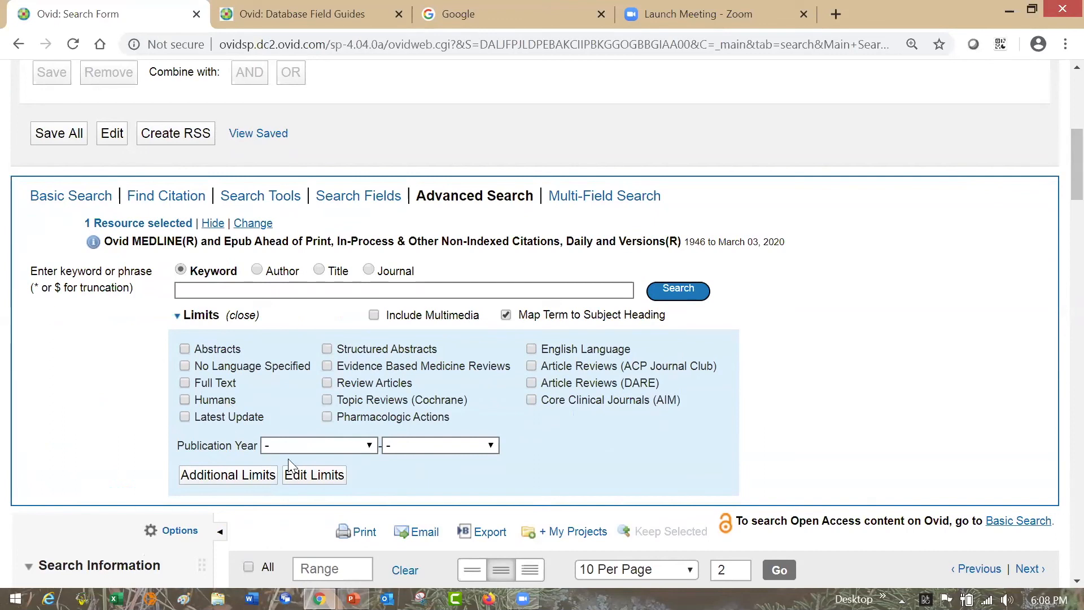
{"action": "left_click", "coordinate": [249, 475]}
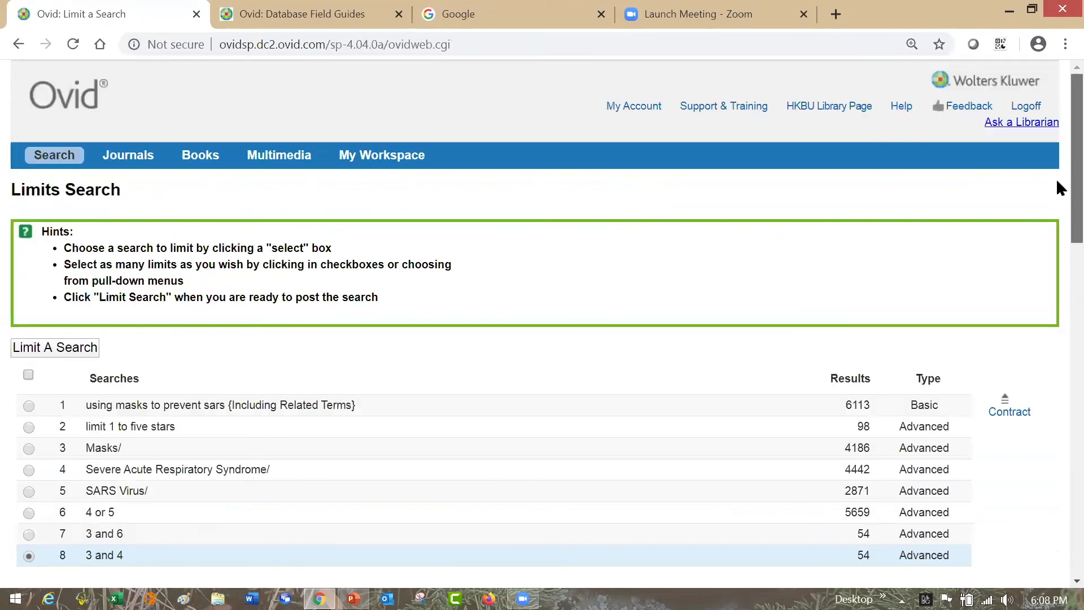
{"action": "scroll", "coordinate": [1057, 192], "scroll_direction": "down", "scroll_amount": 2}
{"action": "scroll", "coordinate": [1058, 237], "scroll_direction": "down", "scroll_amount": 4}
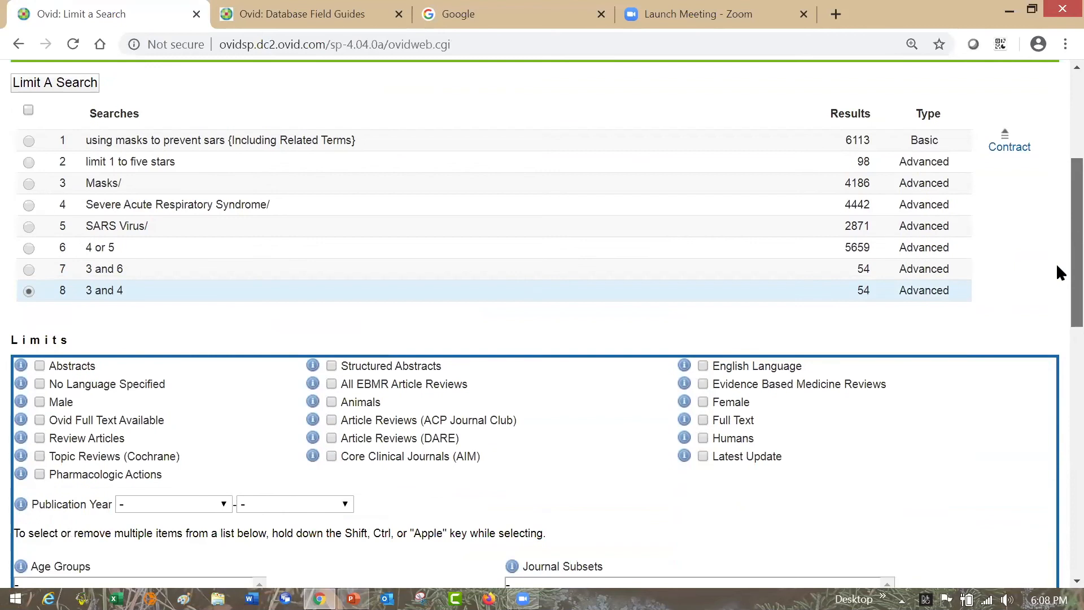
{"action": "scroll", "coordinate": [1057, 305], "scroll_direction": "down", "scroll_amount": 2}
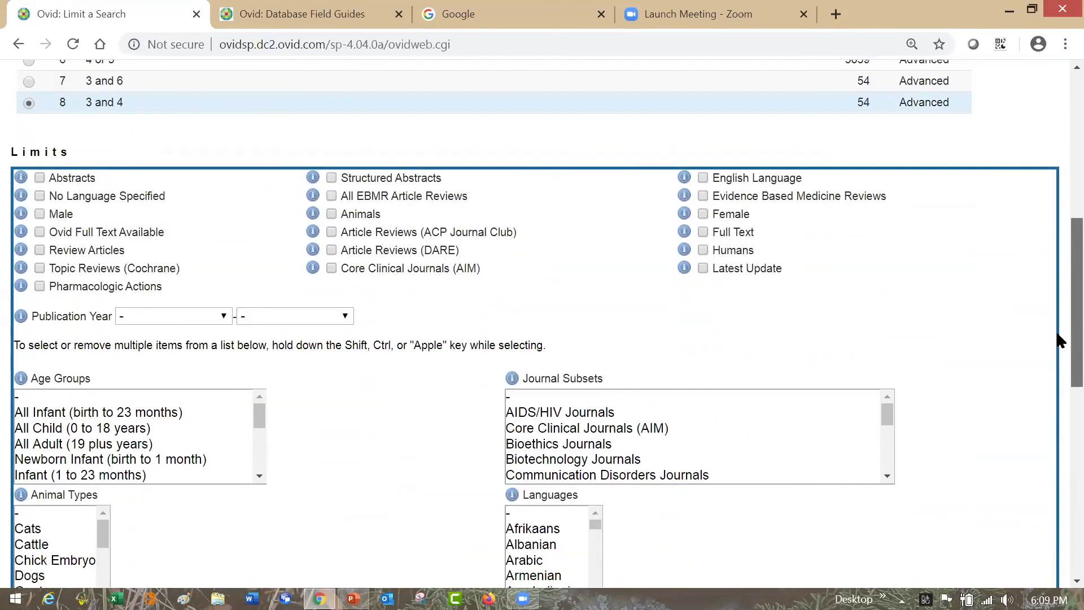
{"action": "scroll", "coordinate": [1058, 352], "scroll_direction": "down", "scroll_amount": 2}
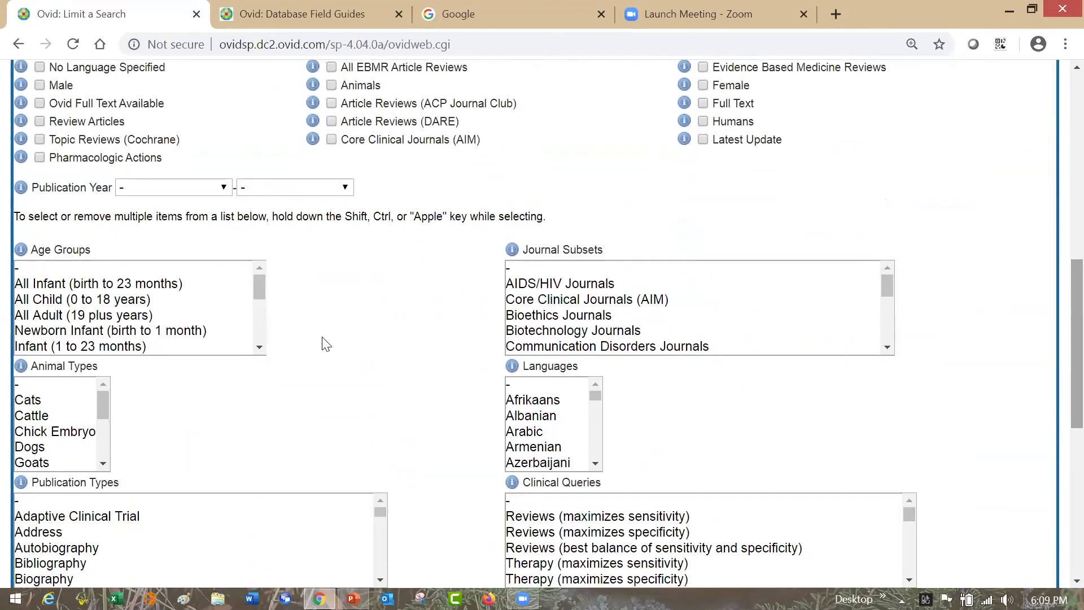
- Try the Middle Aged (45 plus years) and Adult (19 to 44 years) age groups one after the other as limits
{"action": "left_click_drag", "start_coordinate": [259, 299], "coordinate": [261, 330]}
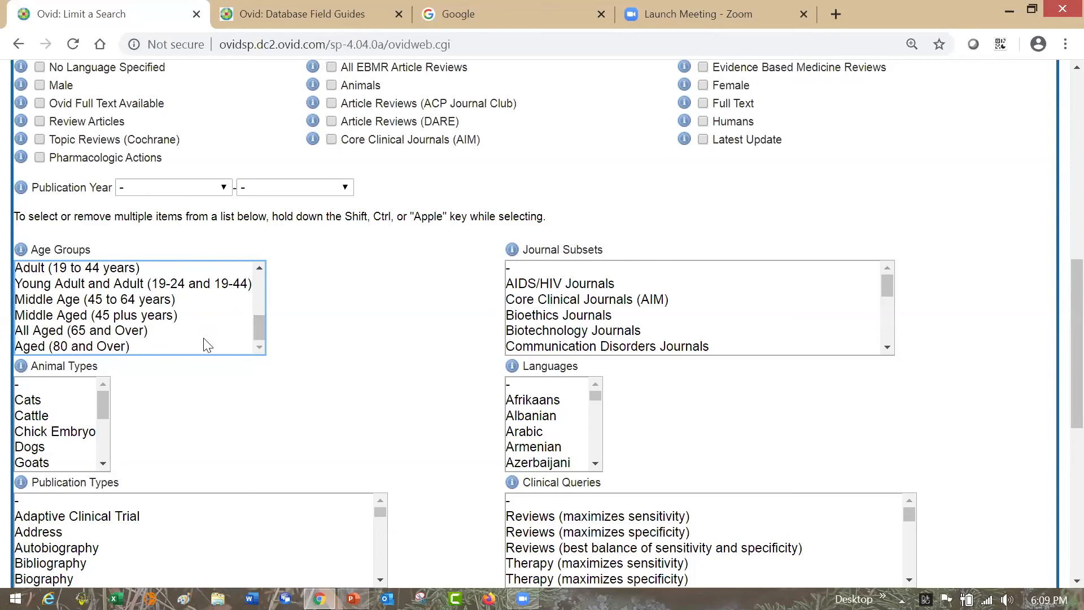
{"action": "left_click", "coordinate": [168, 316]}
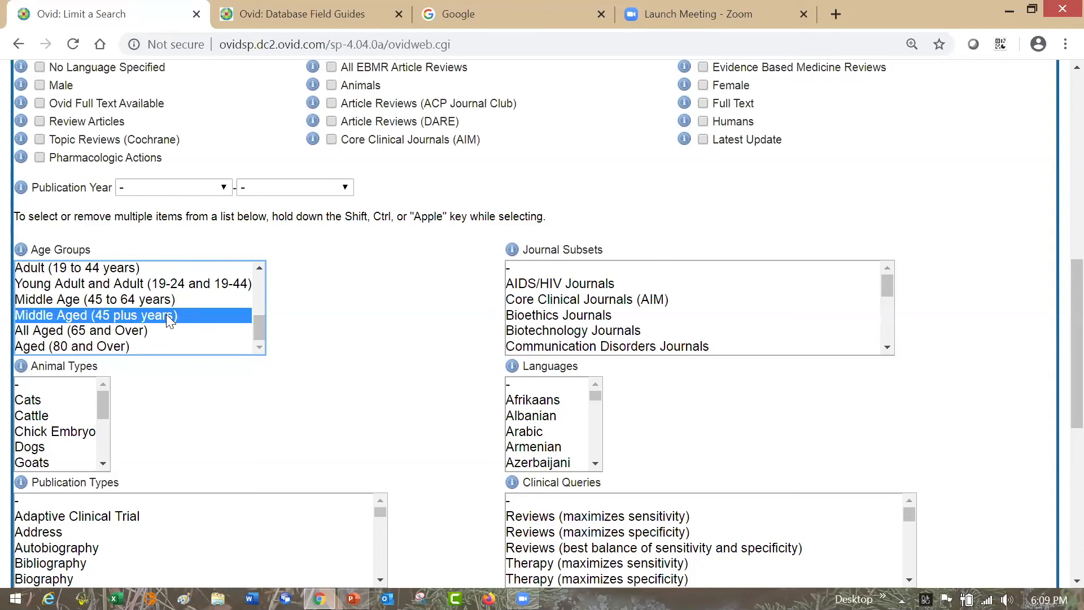
{"action": "left_click", "coordinate": [147, 265]}
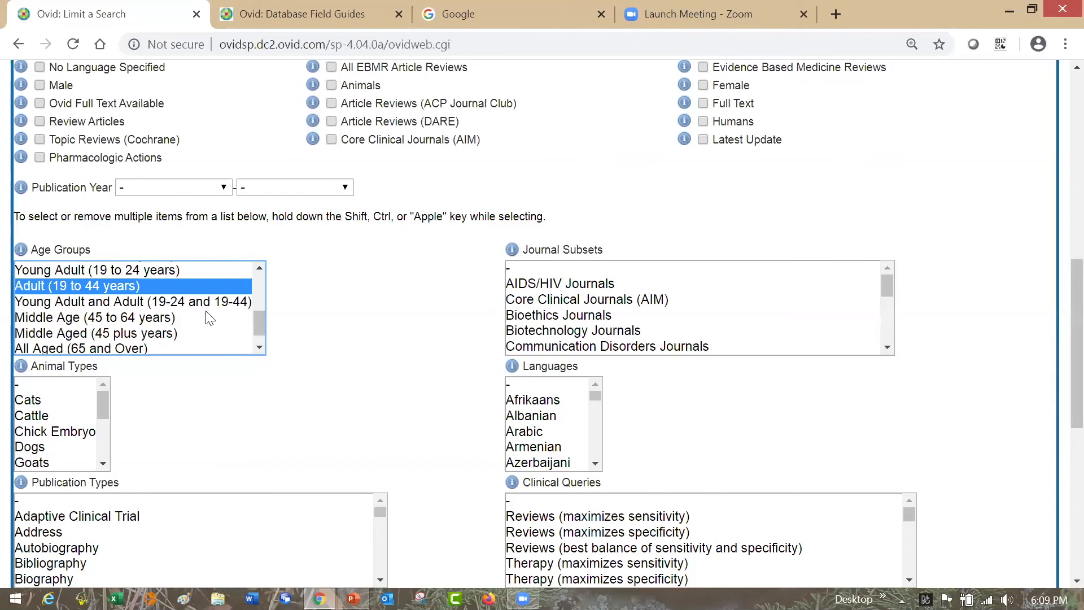
- Select the age groups All Child (0 to 18 years), Adult (19 to 44 years) and Middle Aged (45 plus years) as limits
{"action": "left_click_drag", "start_coordinate": [260, 316], "coordinate": [260, 274]}
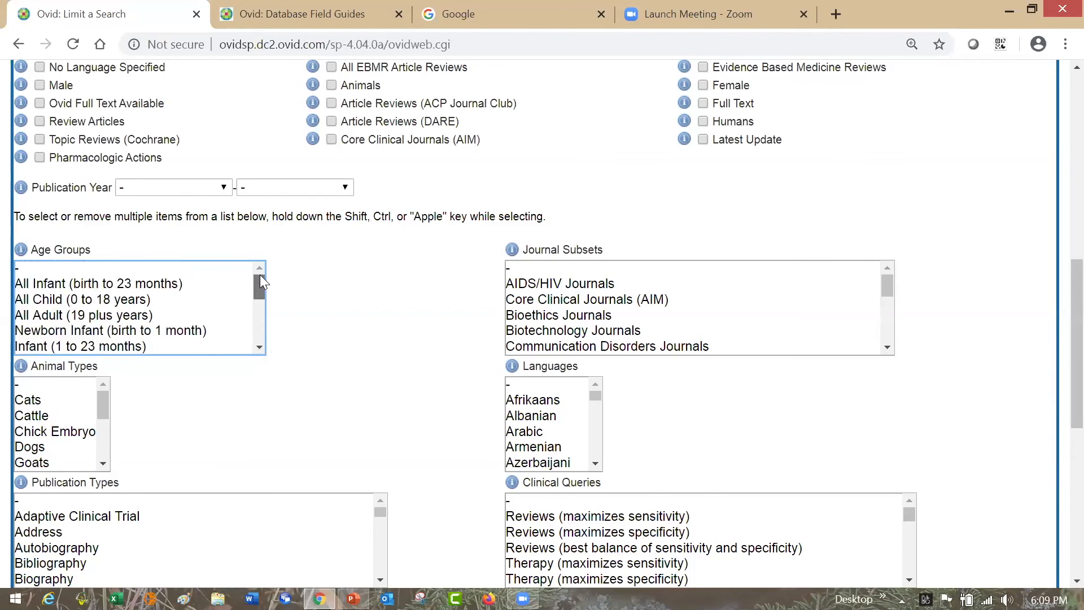
{"action": "left_click", "coordinate": [149, 302]}
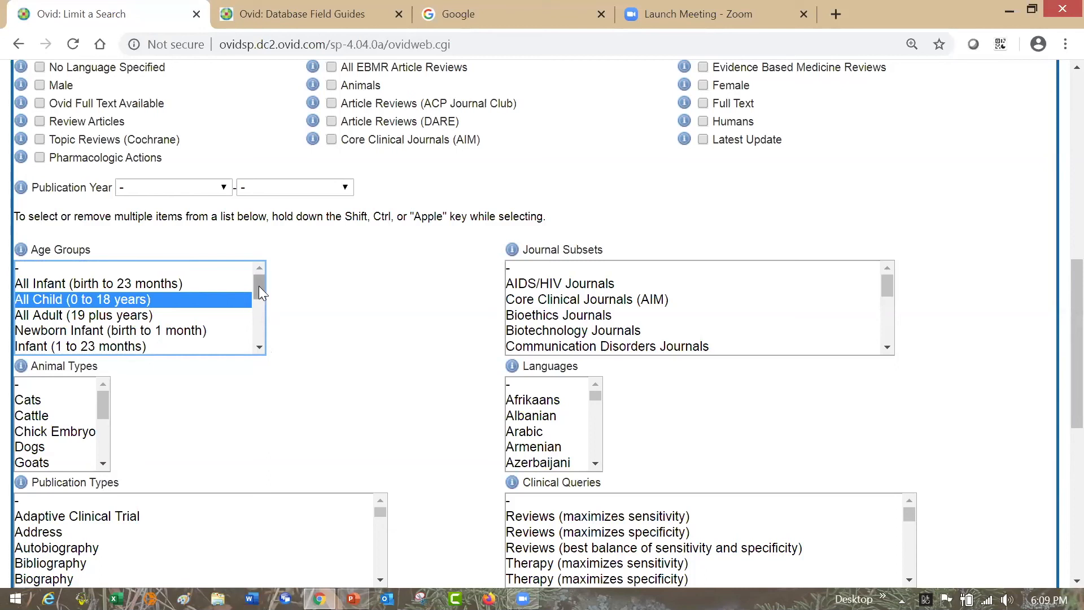
{"action": "left_click_drag", "start_coordinate": [258, 285], "coordinate": [261, 336]}
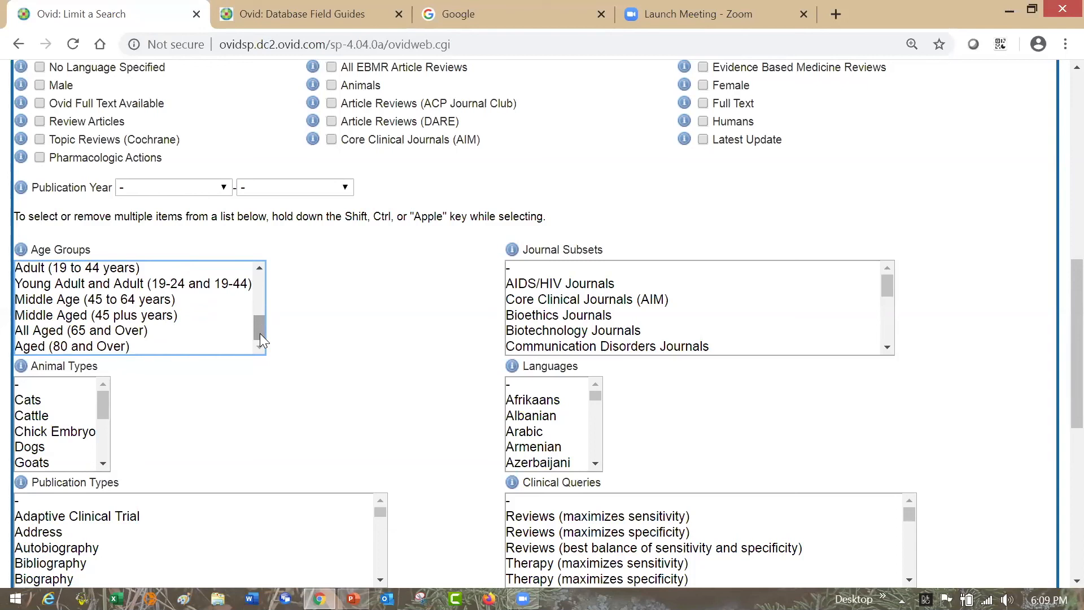
{"action": "left_click", "coordinate": [157, 268]}
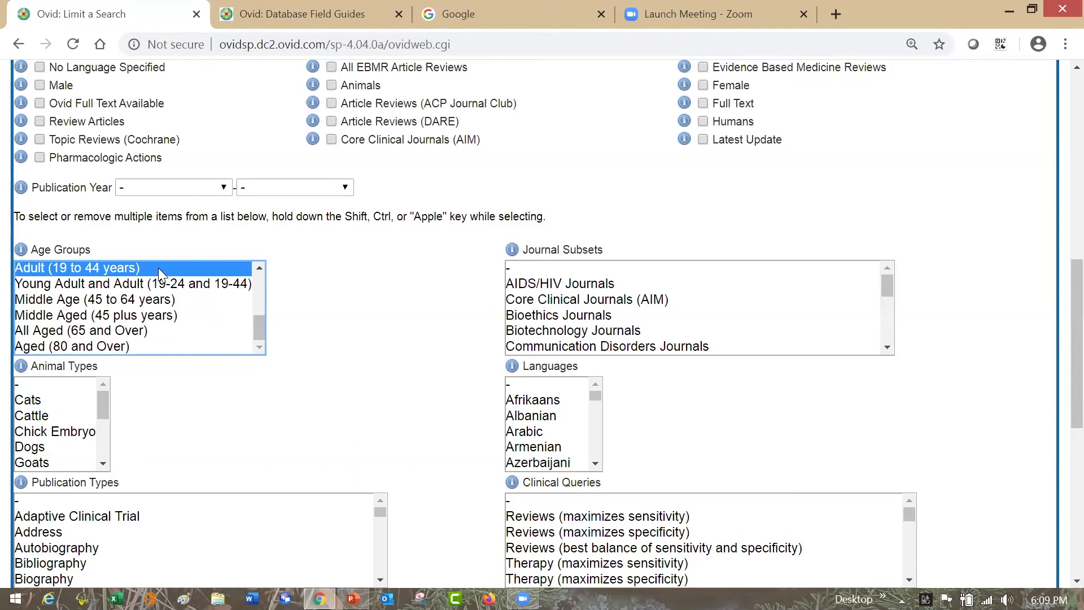
{"action": "left_click", "coordinate": [169, 315], "text": "ctrl"}
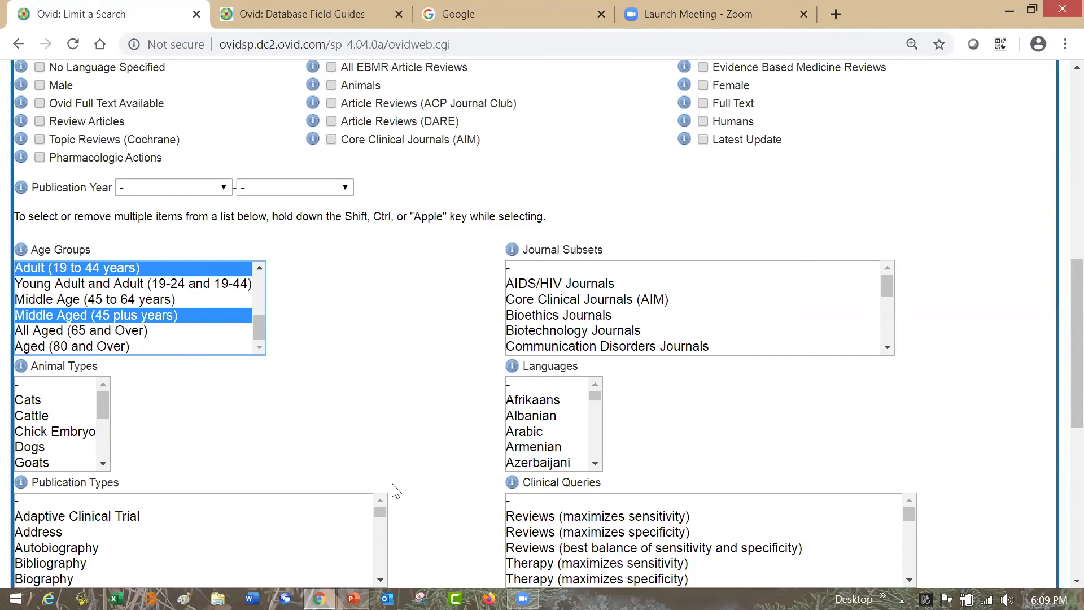
- Choose Meta Analysis as a publication type limit for the "3 and 4" search
{"action": "scroll", "coordinate": [1055, 361], "scroll_direction": "down", "scroll_amount": 1}
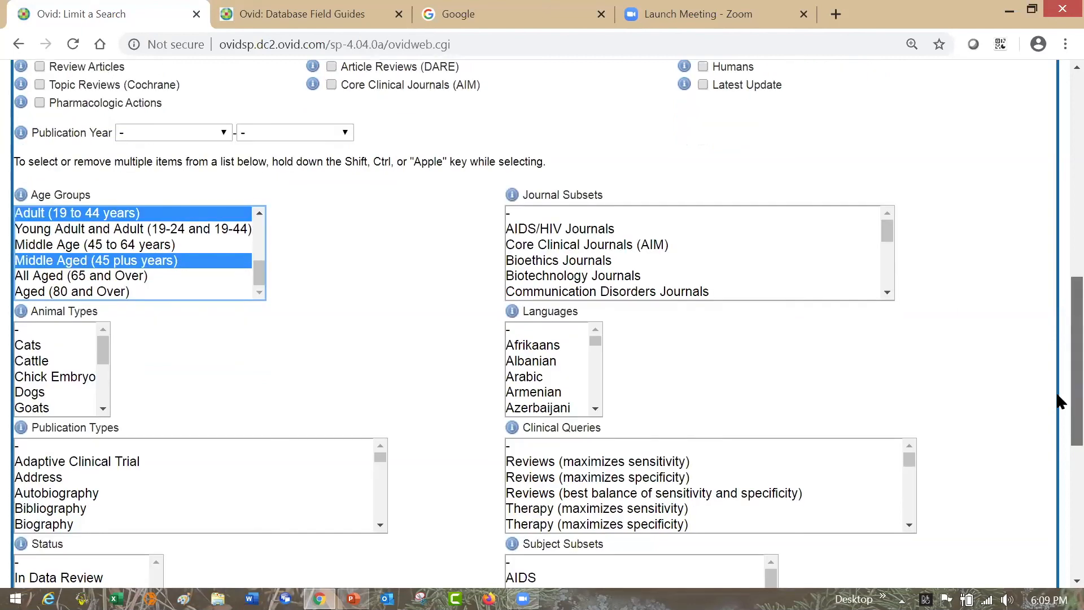
{"action": "scroll", "coordinate": [1055, 402], "scroll_direction": "down", "scroll_amount": 2}
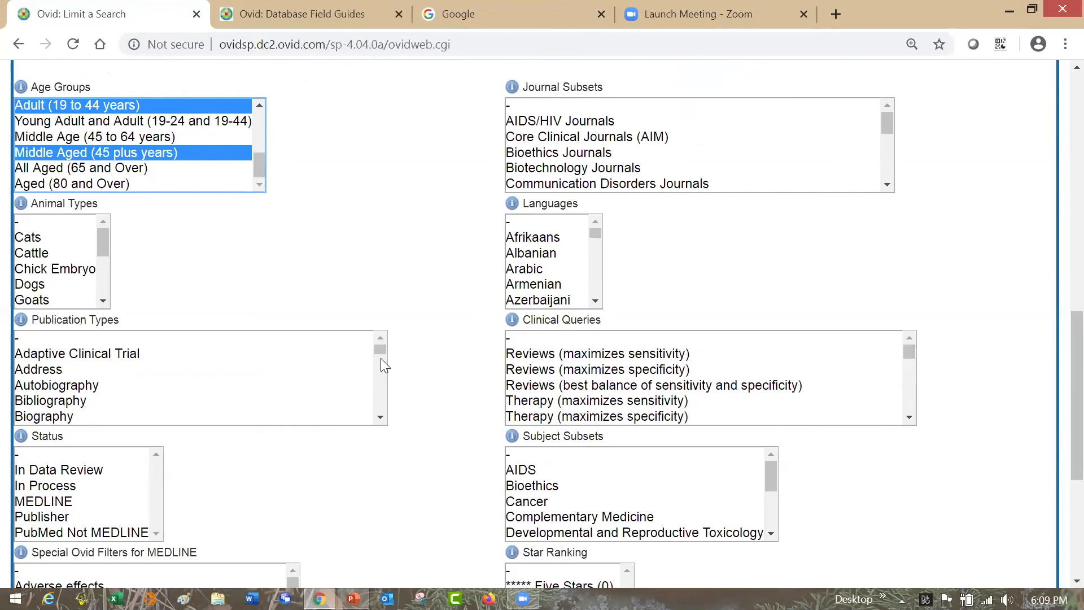
{"action": "left_click", "coordinate": [382, 359]}
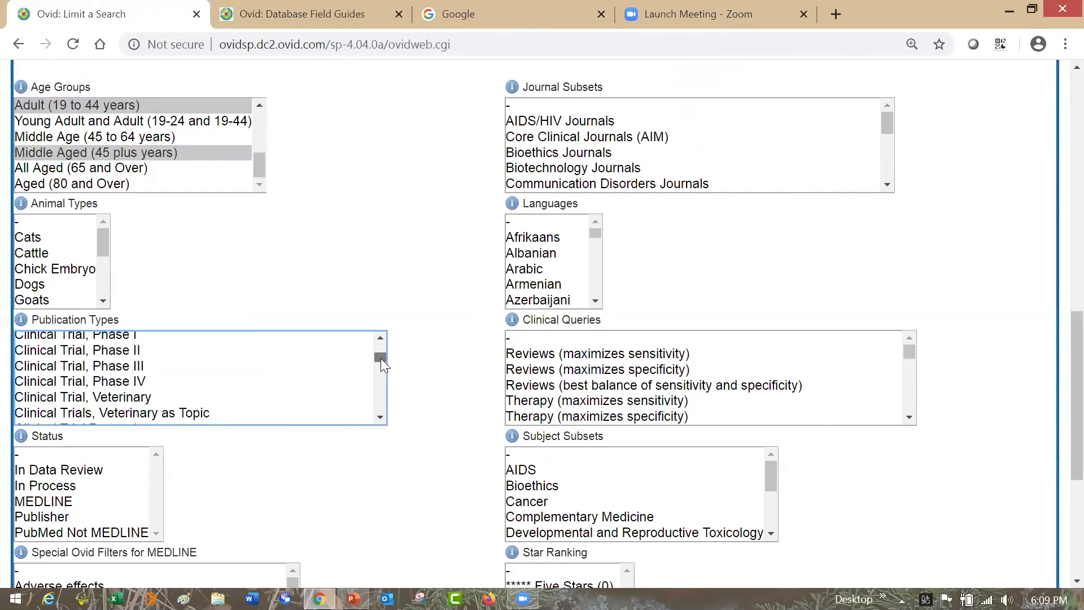
{"action": "left_click_drag", "start_coordinate": [381, 359], "coordinate": [381, 374]}
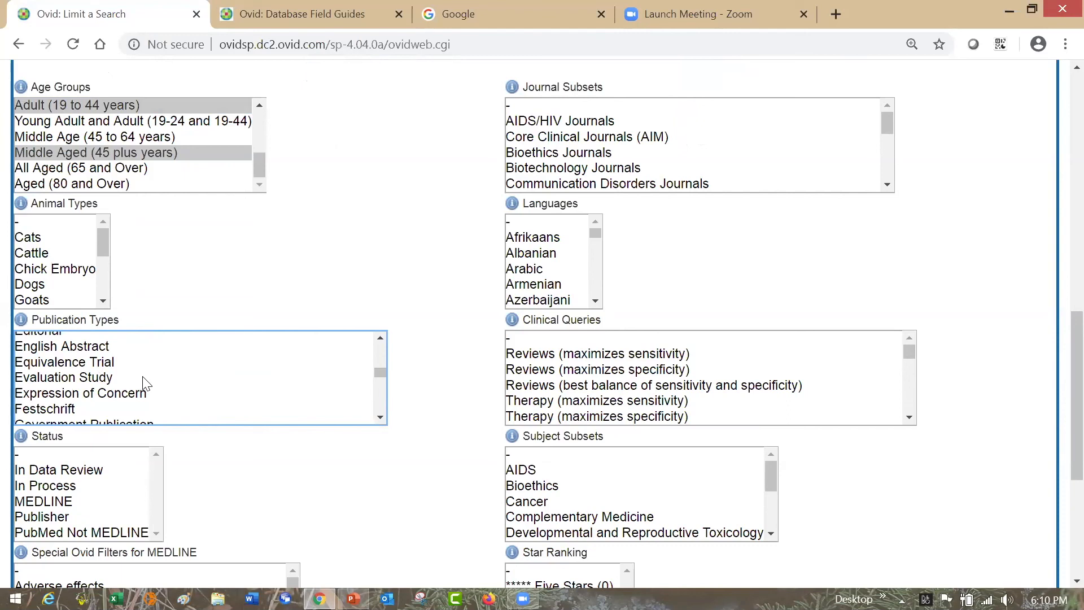
{"action": "left_click_drag", "start_coordinate": [381, 370], "coordinate": [383, 381]}
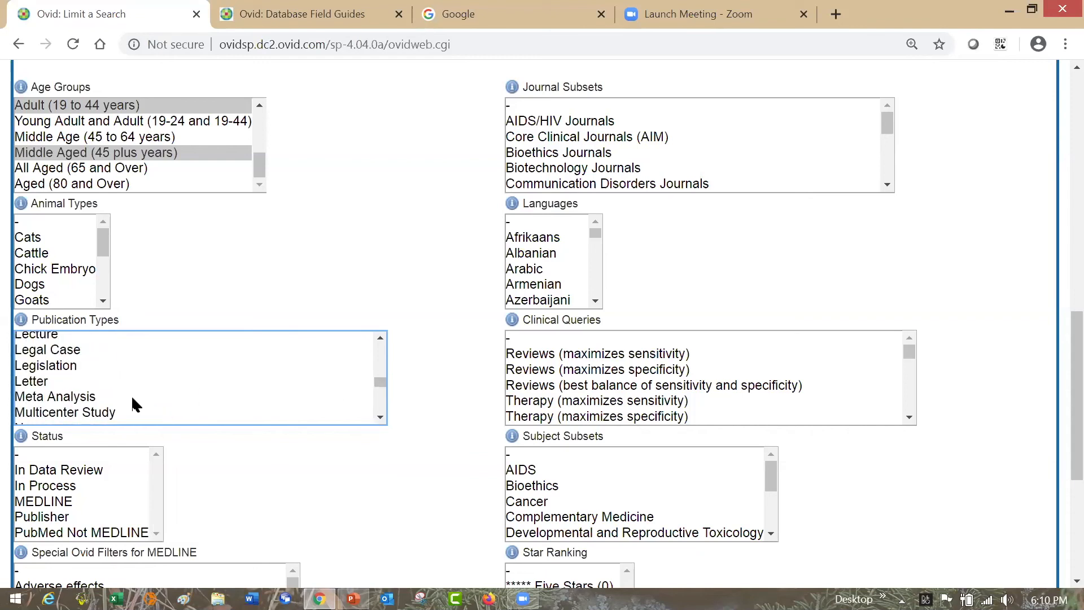
{"action": "left_click", "coordinate": [131, 396]}
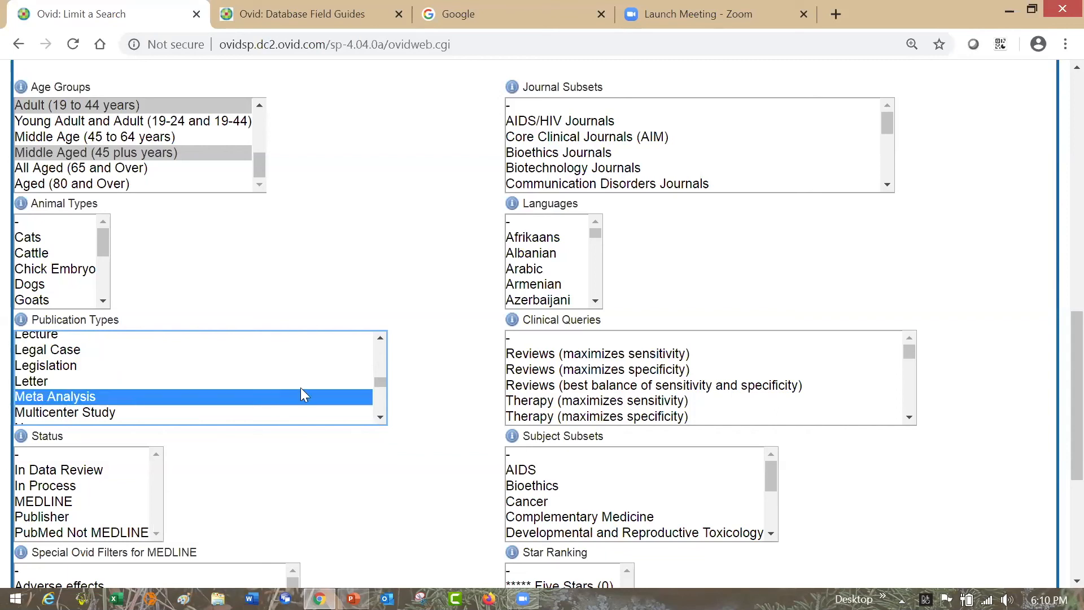
- Add Randomized Controlled Trial to the selected publication type limits
{"action": "left_click", "coordinate": [382, 417]}
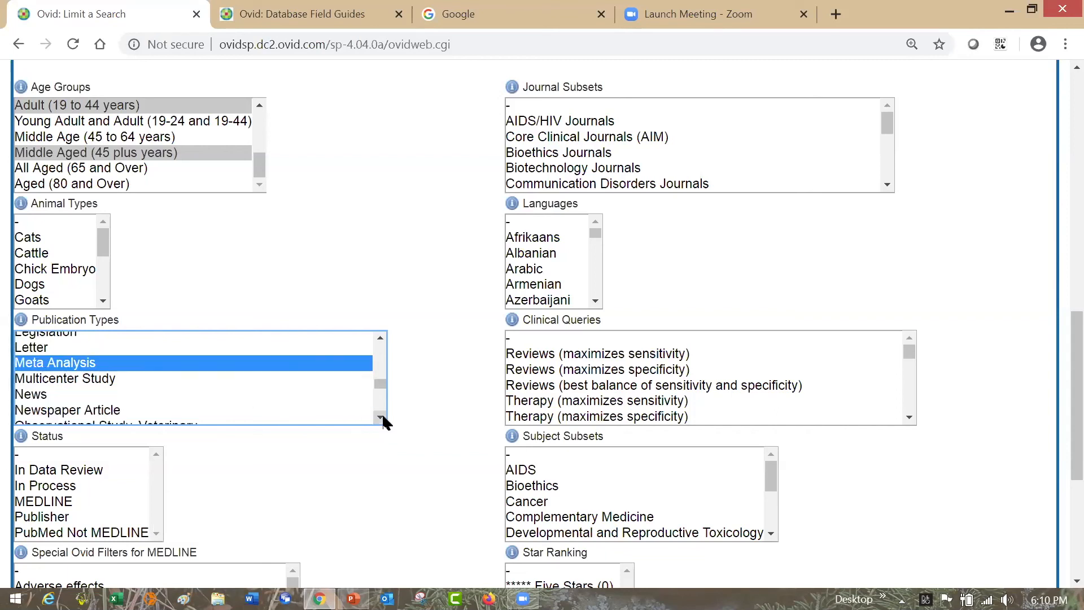
{"action": "left_click", "coordinate": [382, 417]}
{"action": "left_click", "coordinate": [382, 416]}
{"action": "left_click", "coordinate": [382, 417]}
{"action": "left_click", "coordinate": [382, 417]}
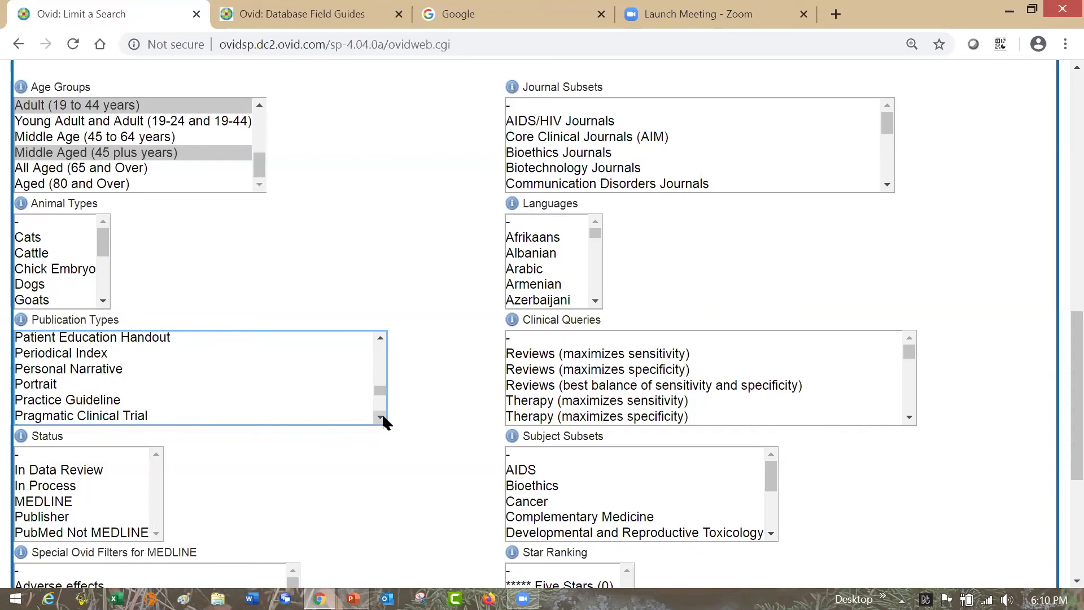
{"action": "left_click", "coordinate": [382, 416]}
{"action": "left_click", "coordinate": [382, 417]}
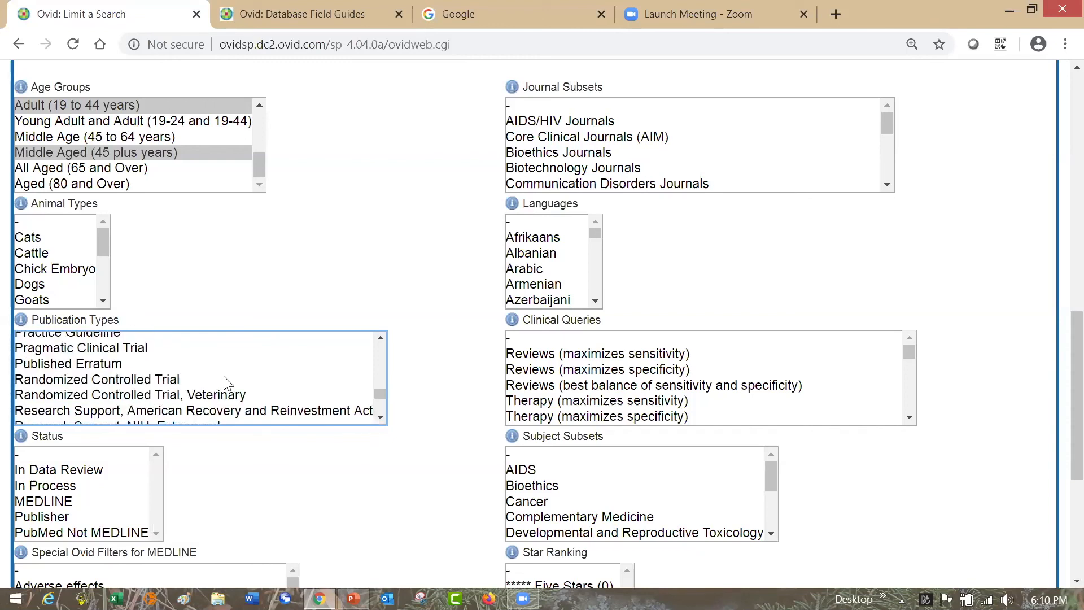
{"action": "left_click", "coordinate": [224, 379]}
- Add Systematic Review to the selected publication types, keeping the earlier choices
{"action": "left_click", "coordinate": [378, 414]}
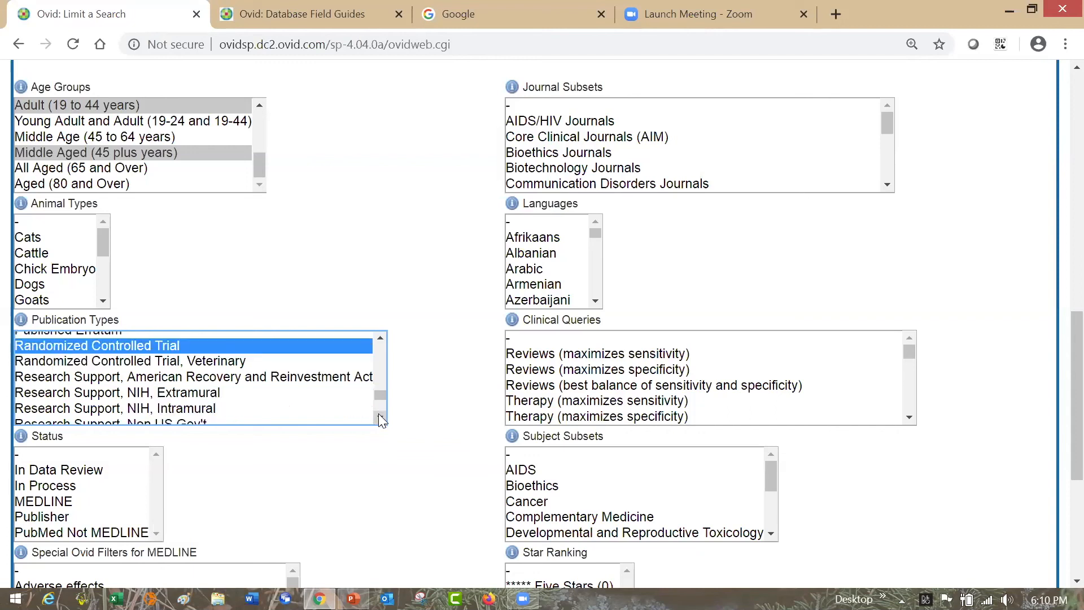
{"action": "left_click", "coordinate": [379, 417]}
{"action": "left_click", "coordinate": [379, 417]}
{"action": "left_click", "coordinate": [380, 417]}
{"action": "left_click", "coordinate": [380, 419]}
{"action": "scroll", "coordinate": [204, 402], "scroll_direction": "down", "scroll_amount": 1}
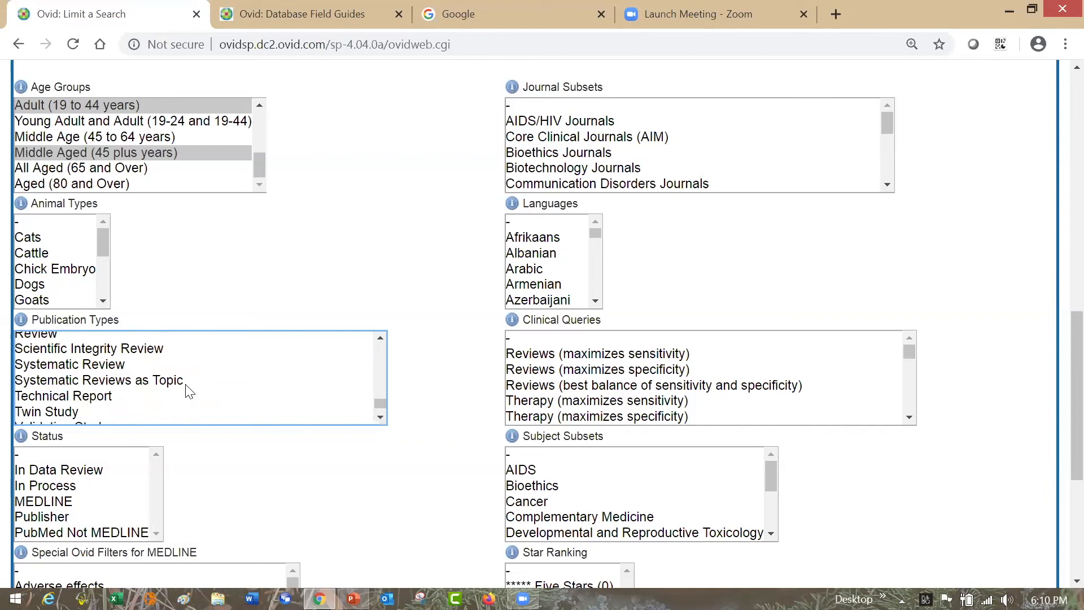
{"action": "left_click", "coordinate": [201, 365]}
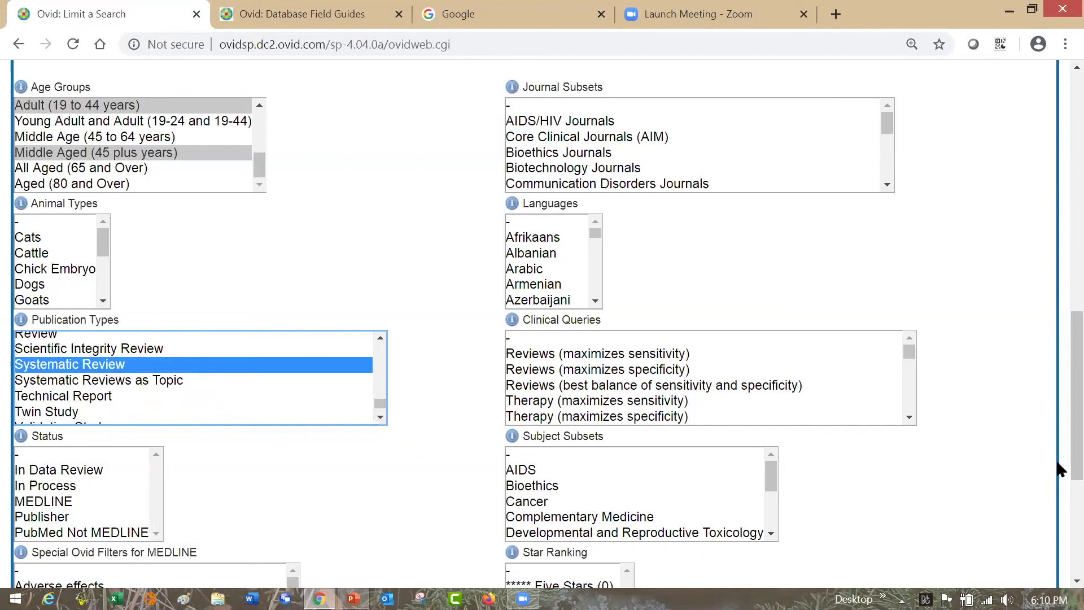
- Apply the chosen age group and publication type limits and check the new line in the search history
{"action": "scroll", "coordinate": [1059, 499], "scroll_direction": "down", "scroll_amount": 4}
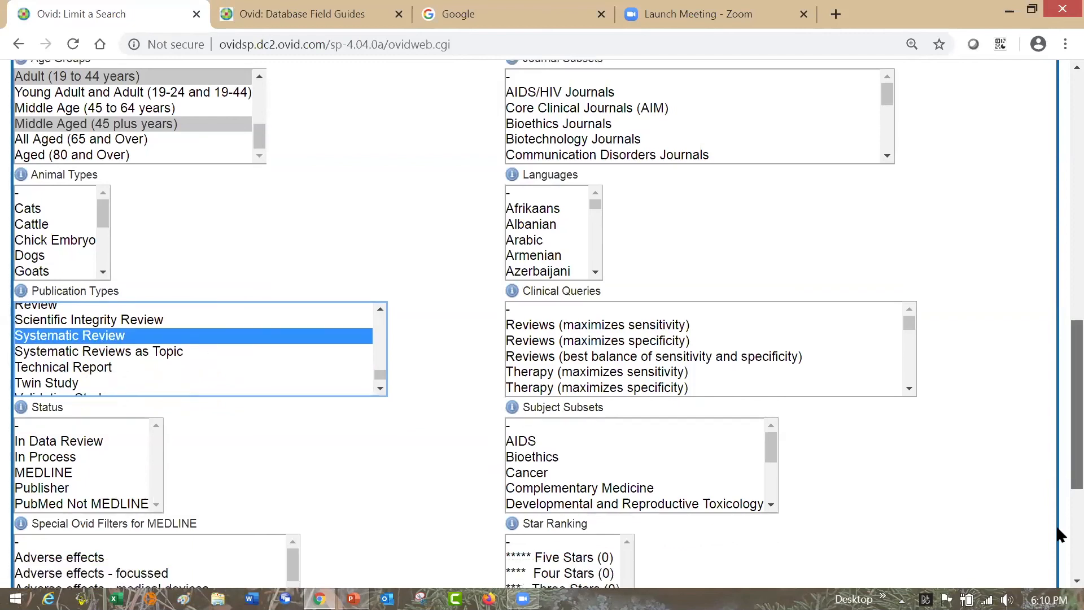
{"action": "scroll", "coordinate": [1059, 578], "scroll_direction": "down", "scroll_amount": 2}
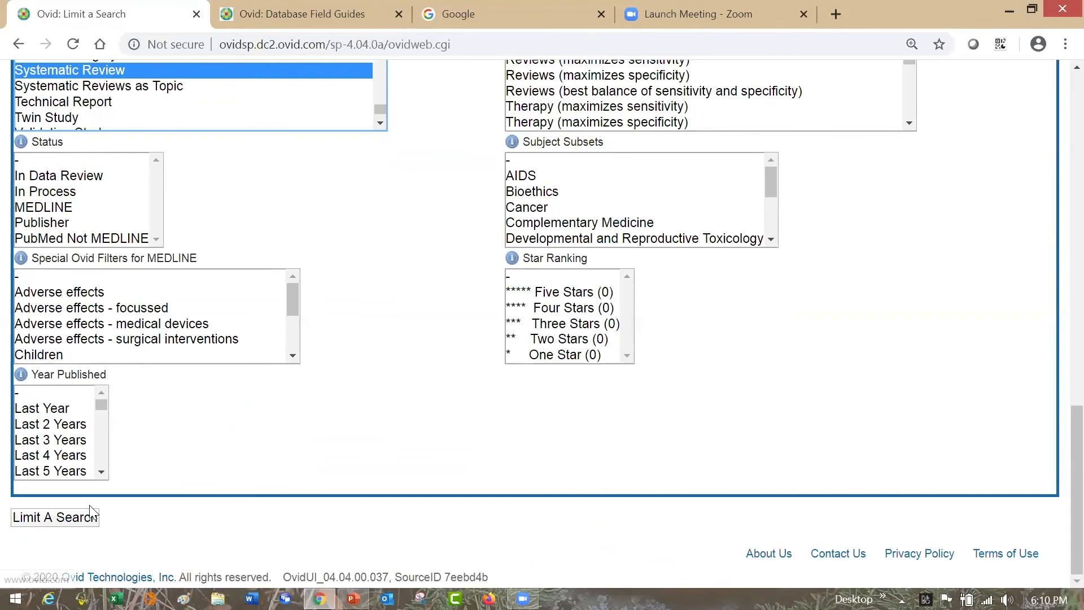
{"action": "left_click", "coordinate": [86, 524]}
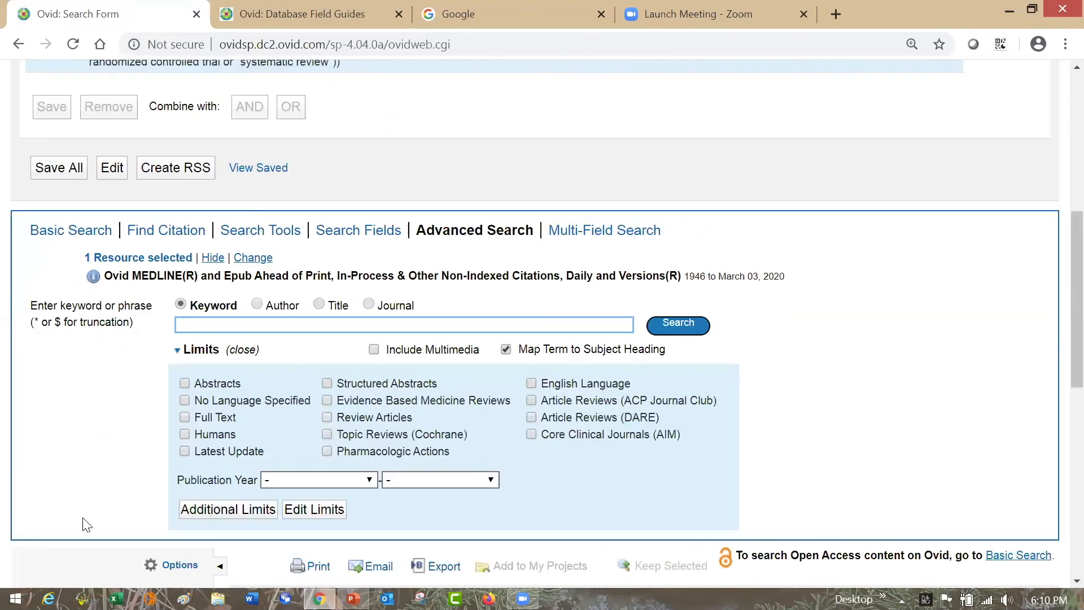
{"action": "scroll", "coordinate": [1057, 251], "scroll_direction": "up", "scroll_amount": 1}
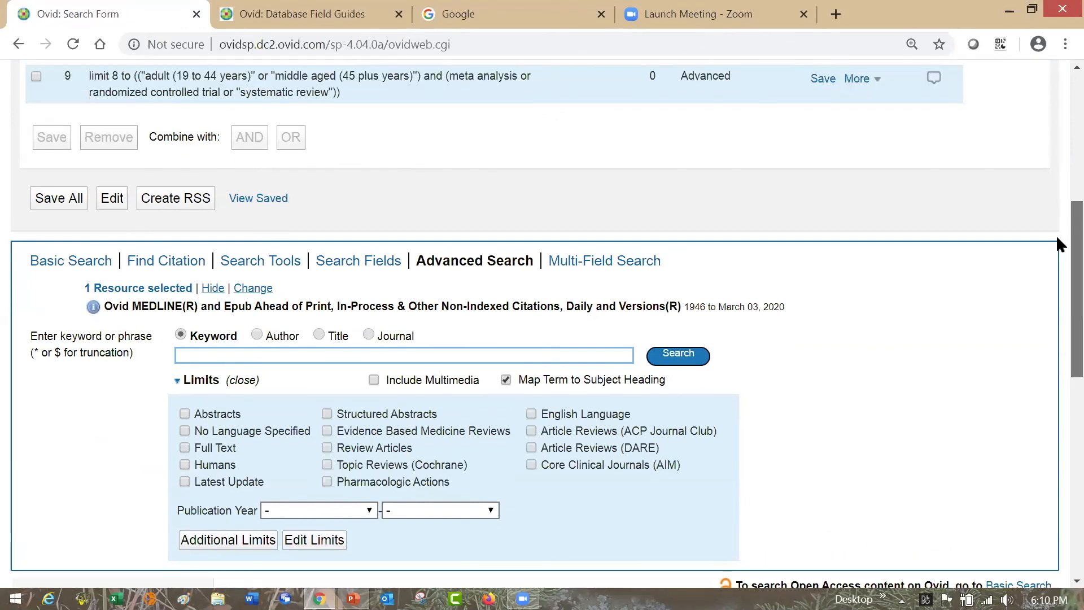
{"action": "scroll", "coordinate": [1057, 216], "scroll_direction": "up", "scroll_amount": 2}
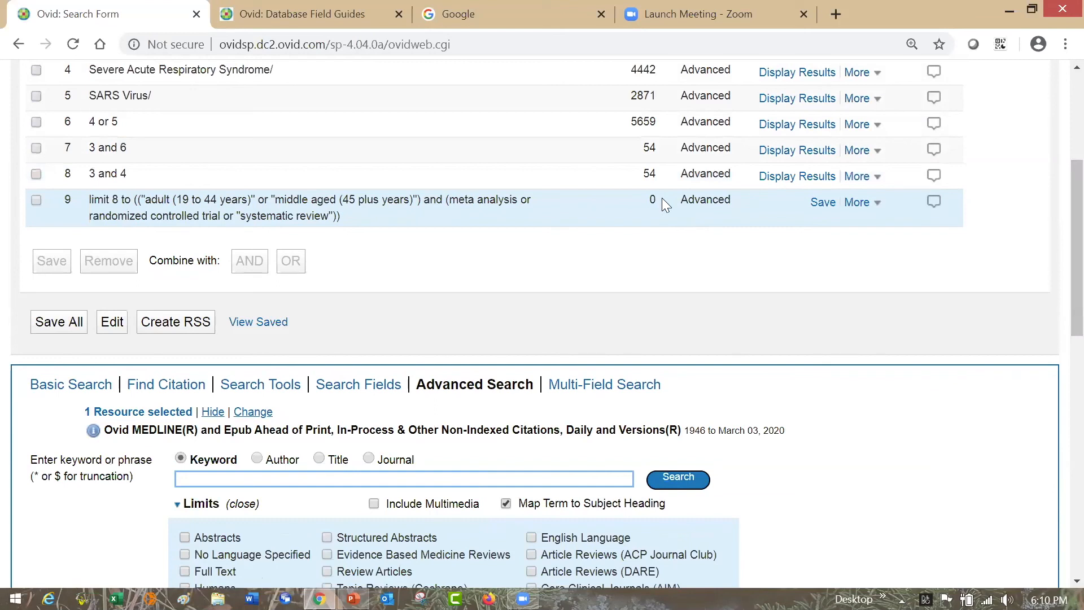
- Display the "3 and 4" results again and limit that search to the age group All Adult (19 plus years)
{"action": "left_click", "coordinate": [793, 175]}
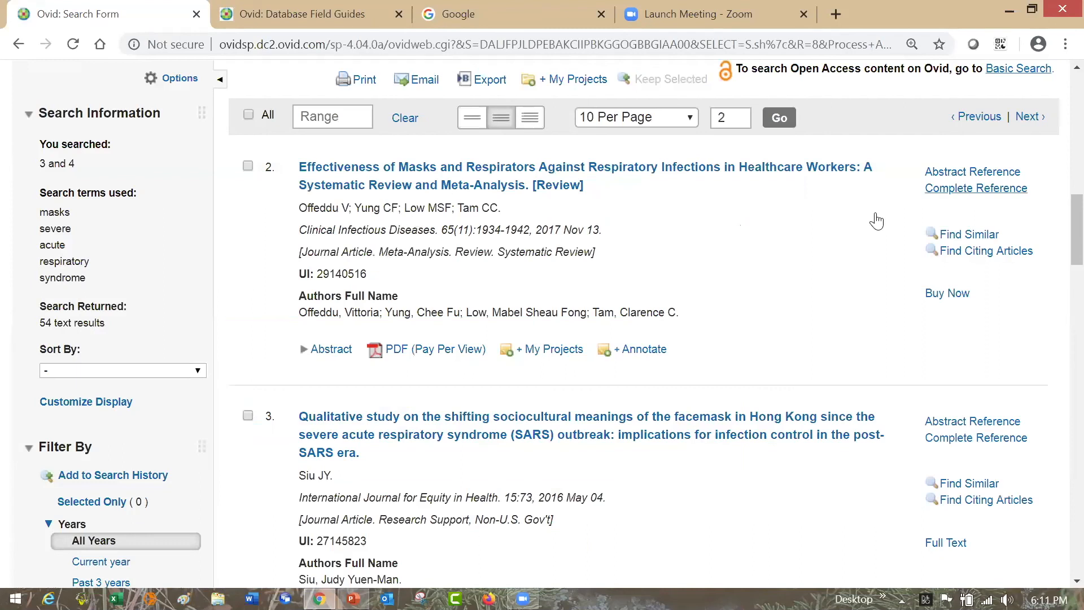
{"action": "scroll", "coordinate": [1060, 215], "scroll_direction": "up", "scroll_amount": 5}
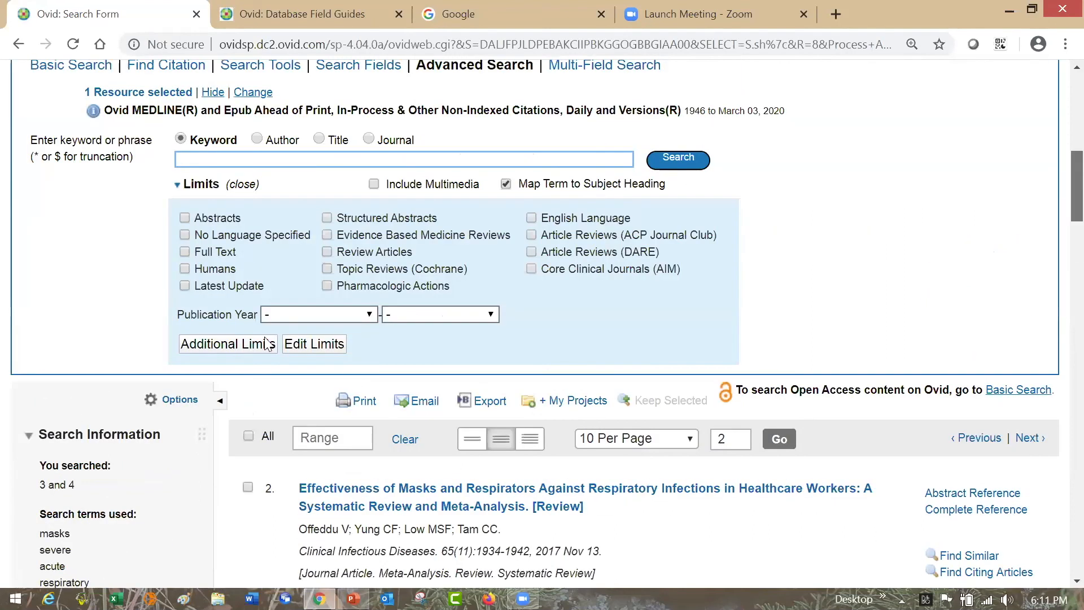
{"action": "left_click", "coordinate": [263, 343]}
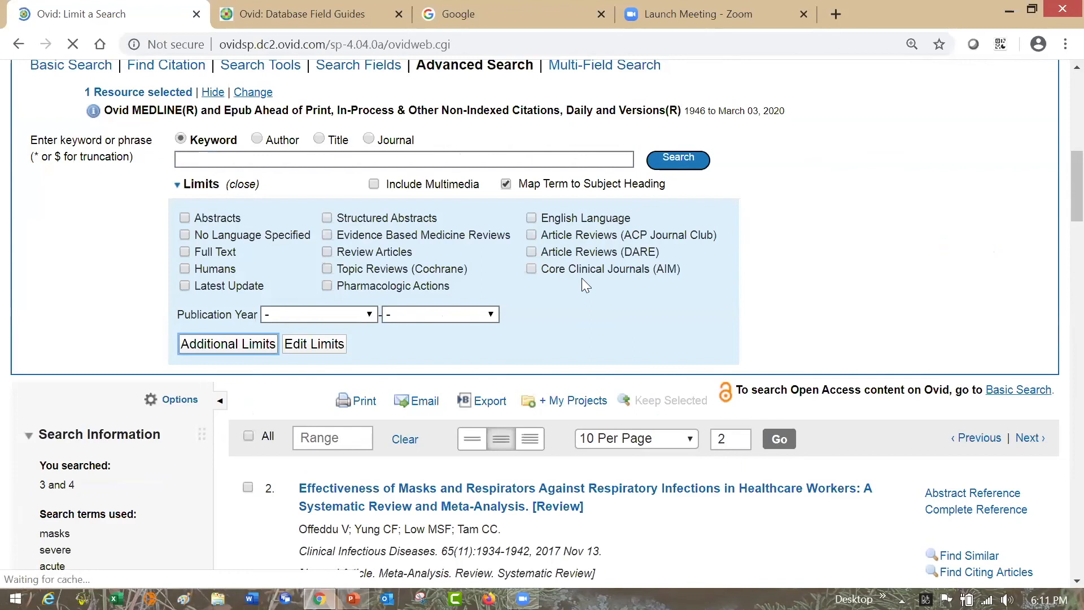
{"action": "scroll", "coordinate": [1059, 214], "scroll_direction": "down", "scroll_amount": 5}
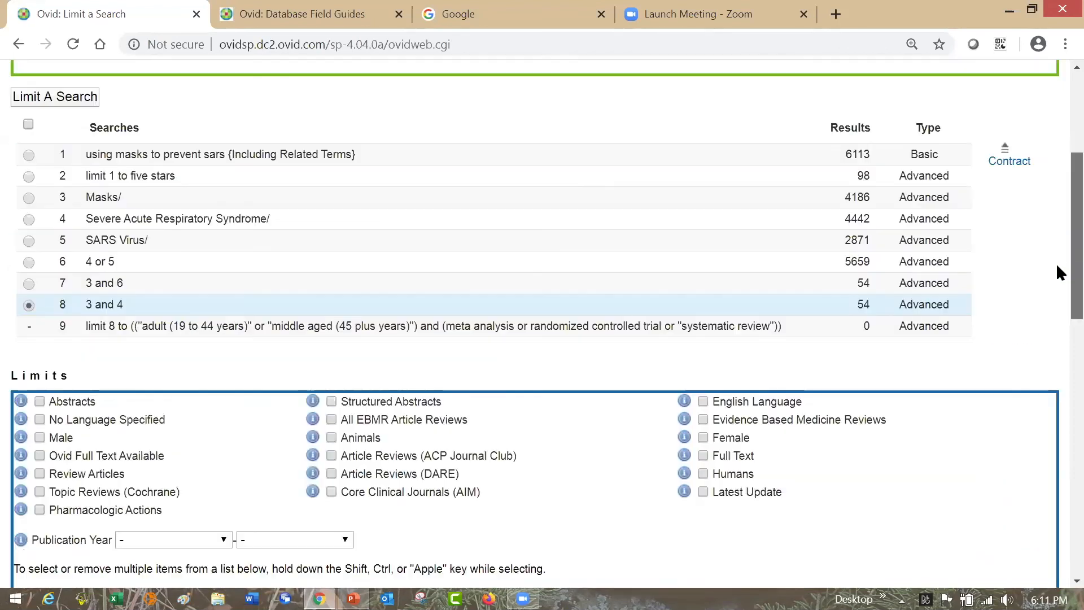
{"action": "scroll", "coordinate": [1056, 305], "scroll_direction": "down", "scroll_amount": 3}
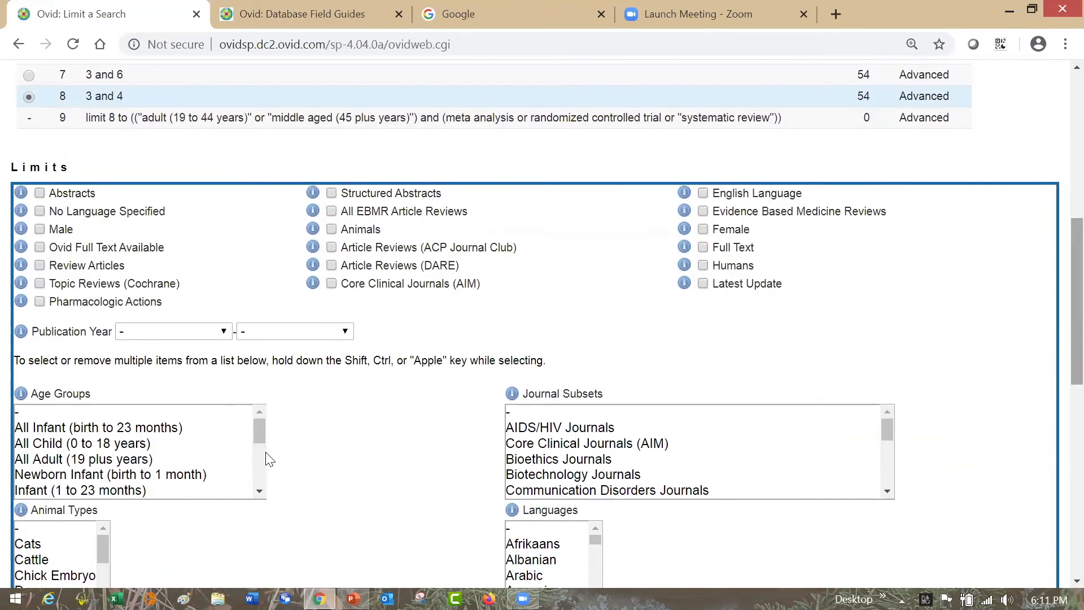
{"action": "left_click", "coordinate": [123, 462]}
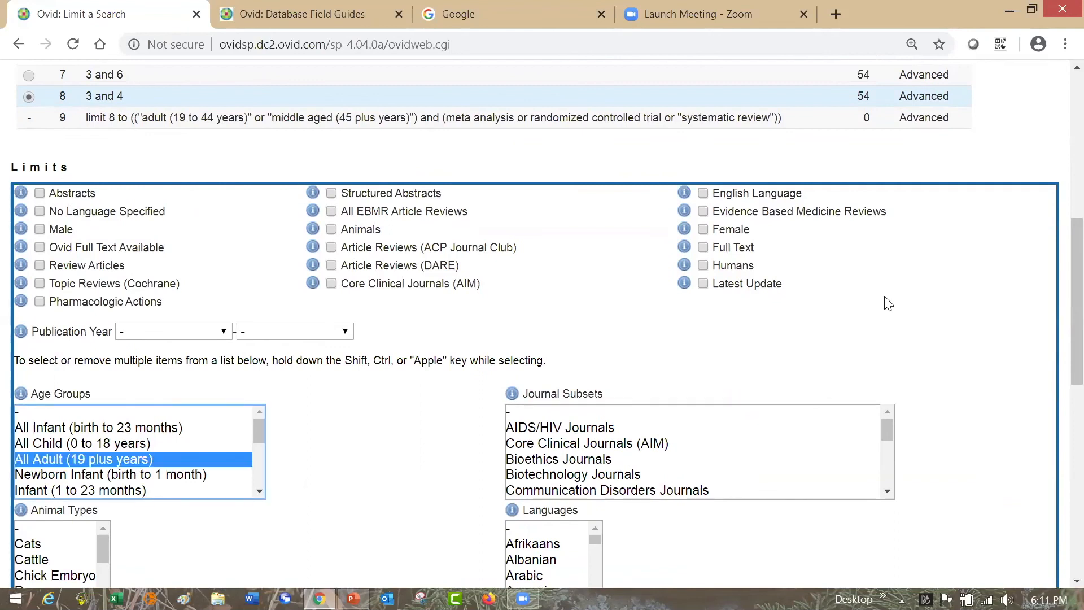
{"action": "scroll", "coordinate": [1058, 396], "scroll_direction": "down", "scroll_amount": 10}
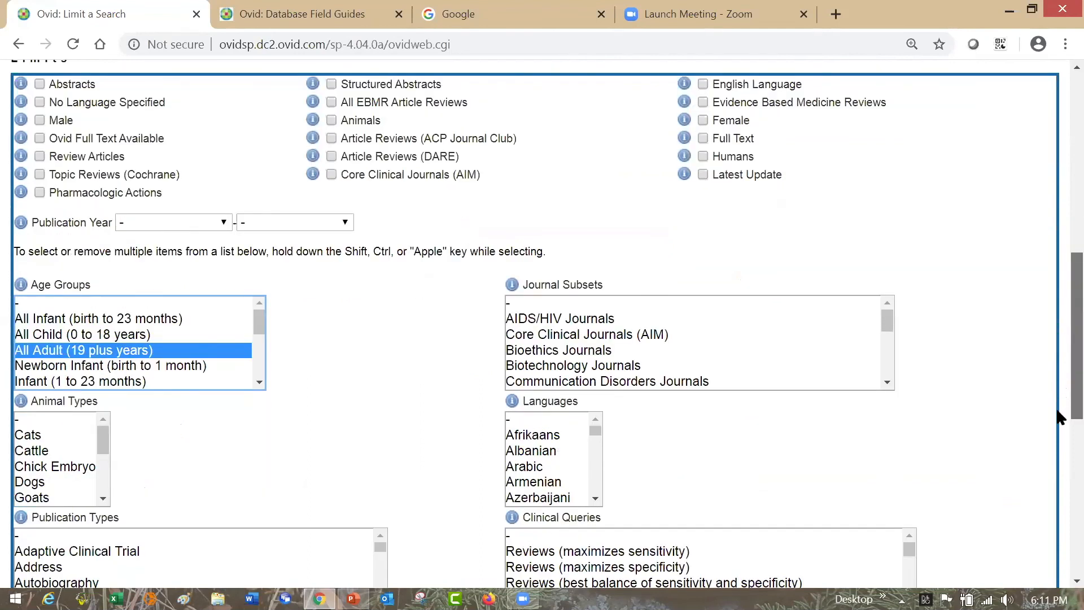
{"action": "scroll", "coordinate": [351, 493], "scroll_direction": "down", "scroll_amount": 1}
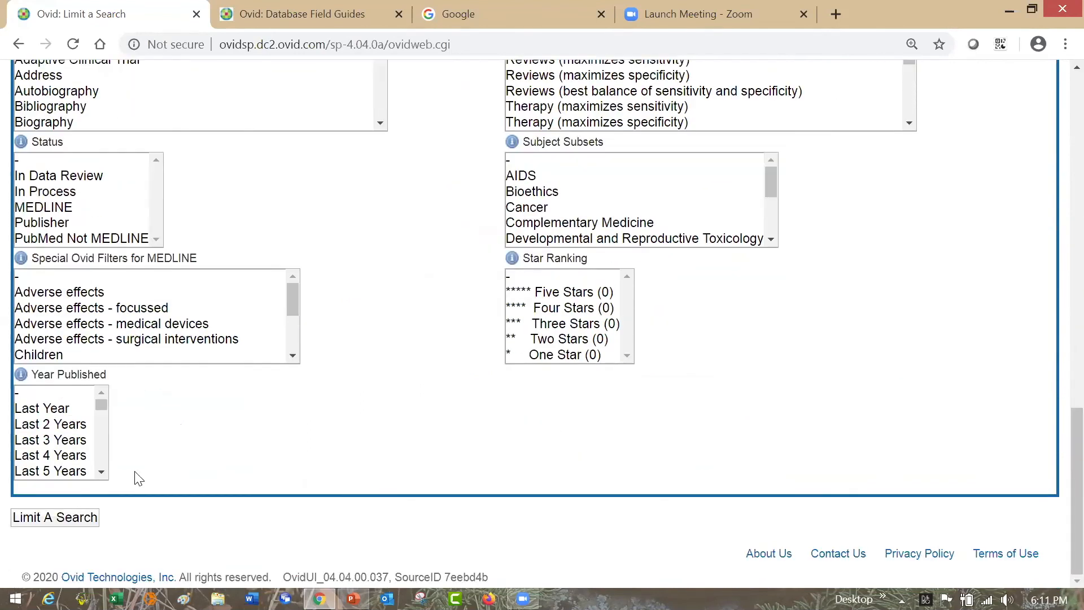
{"action": "left_click", "coordinate": [88, 524]}
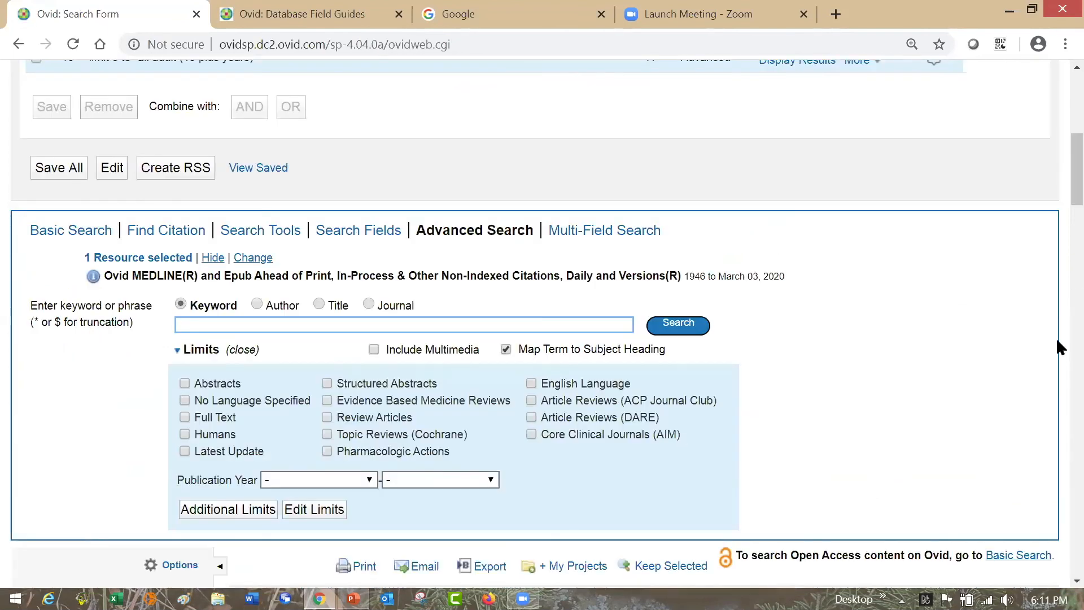
- Look over the search history and the All Adult results, and select all of the results
{"action": "scroll", "coordinate": [1056, 149], "scroll_direction": "up", "scroll_amount": 4}
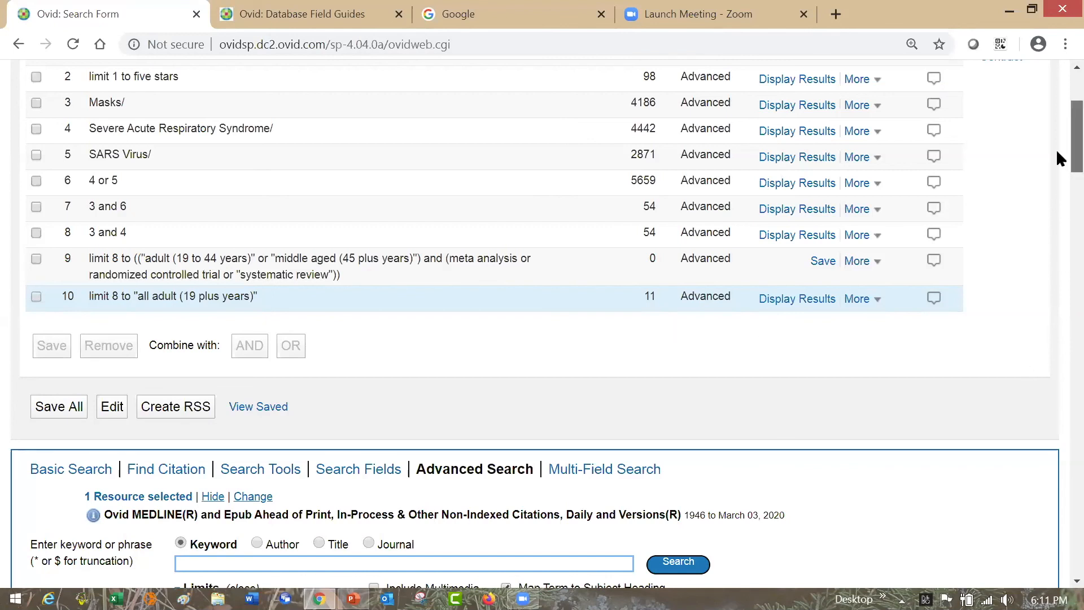
{"action": "scroll", "coordinate": [1057, 164], "scroll_direction": "down", "scroll_amount": 4}
{"action": "scroll", "coordinate": [1056, 198], "scroll_direction": "down", "scroll_amount": 2}
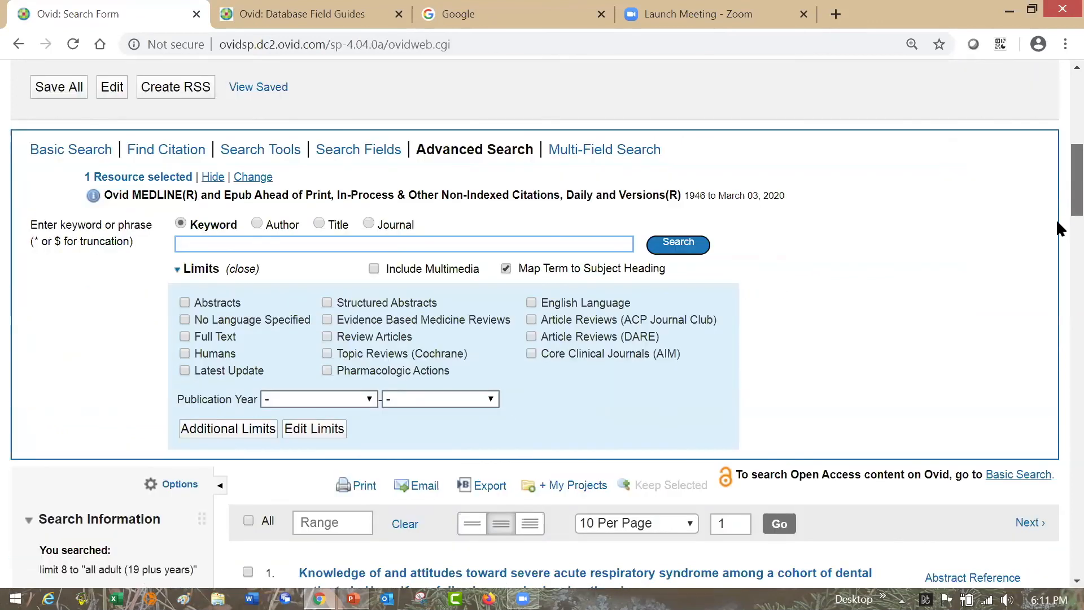
{"action": "scroll", "coordinate": [1056, 235], "scroll_direction": "down", "scroll_amount": 4}
{"action": "scroll", "coordinate": [1058, 241], "scroll_direction": "down", "scroll_amount": 2}
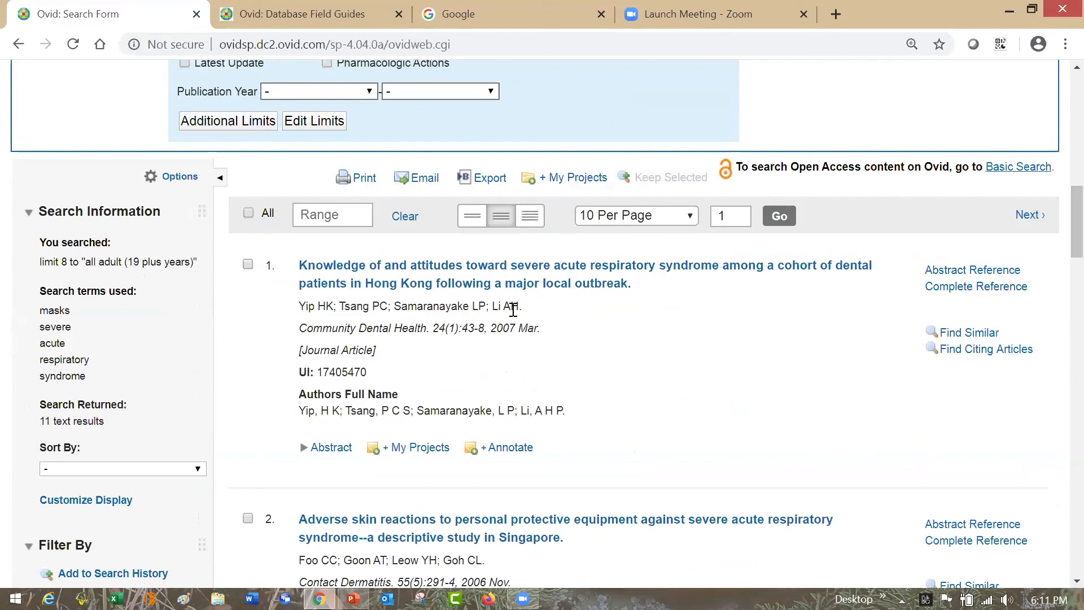
{"action": "left_click", "coordinate": [248, 265]}
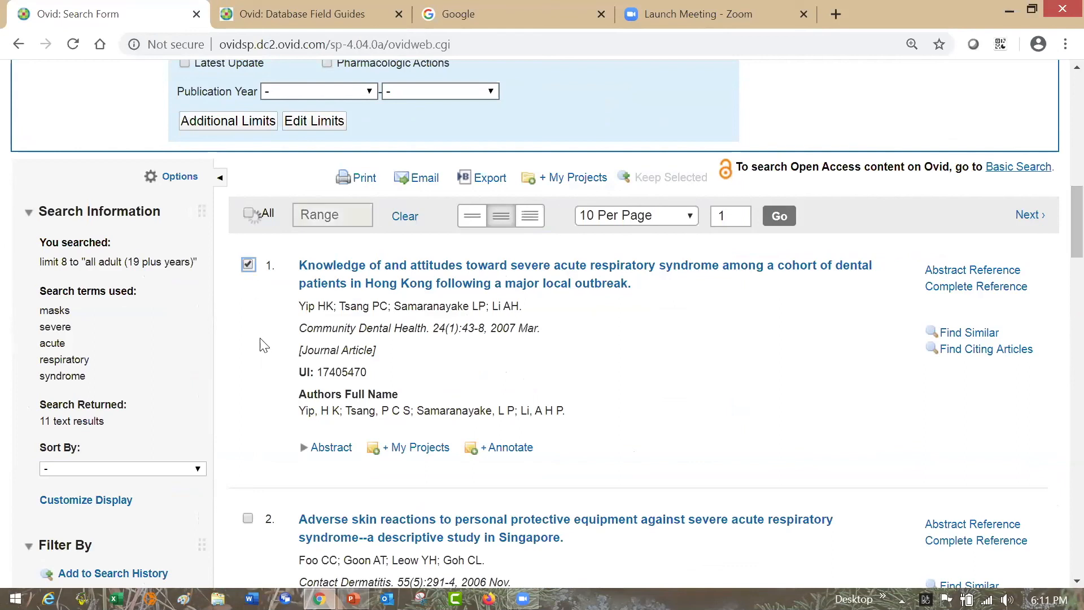
{"action": "left_click", "coordinate": [249, 519]}
{"action": "left_click", "coordinate": [249, 215]}
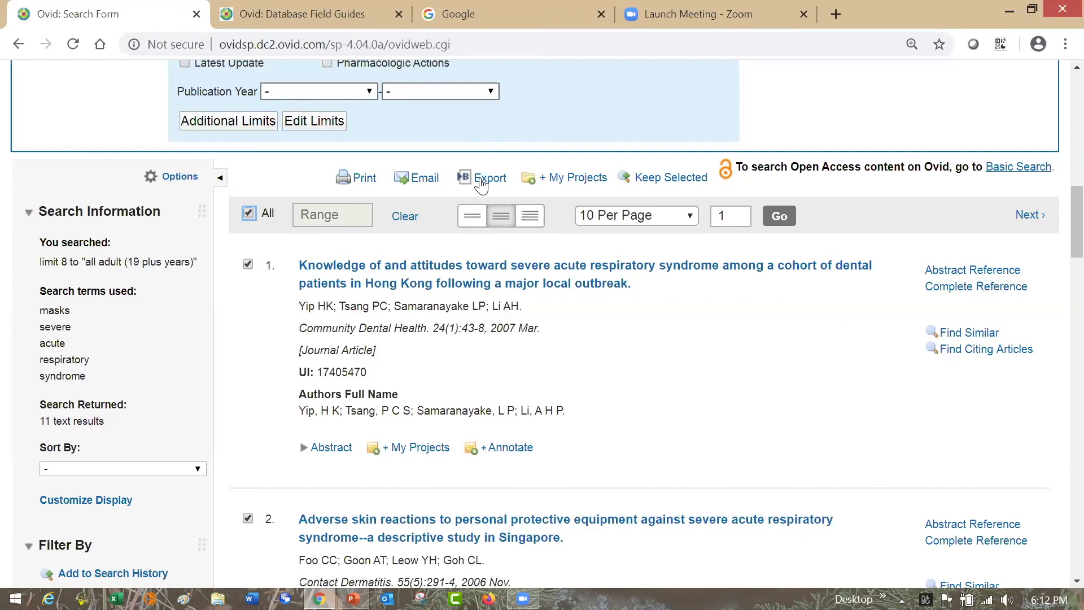
- Try print settings for the selected citations: Complete Reference fields with the search history included, look at the citation styles, and close without printing
{"action": "left_click", "coordinate": [364, 179]}
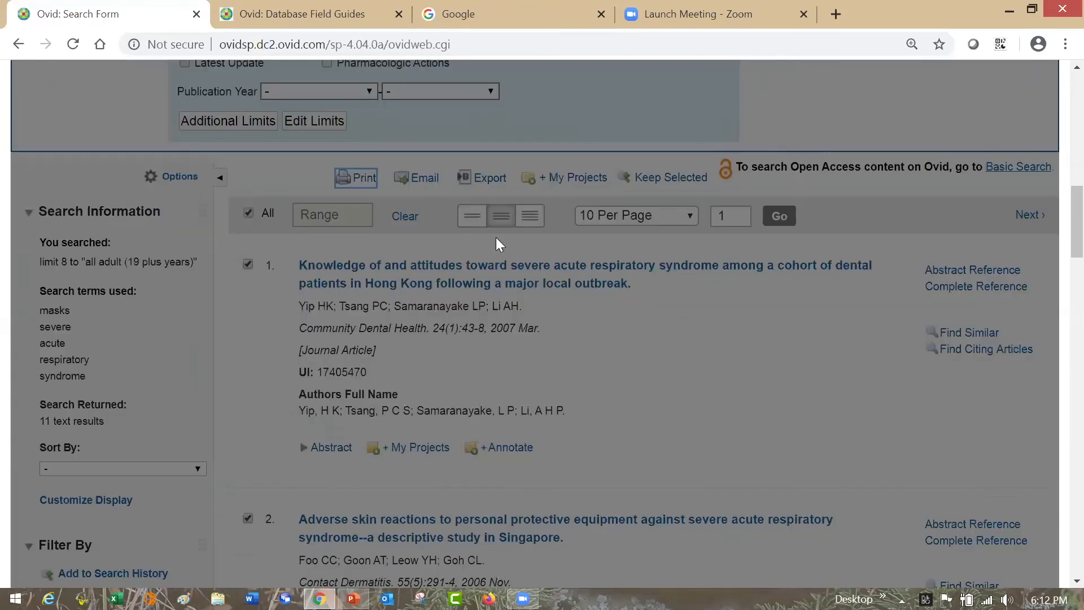
{"action": "left_click_drag", "start_coordinate": [1077, 173], "coordinate": [1077, 200]}
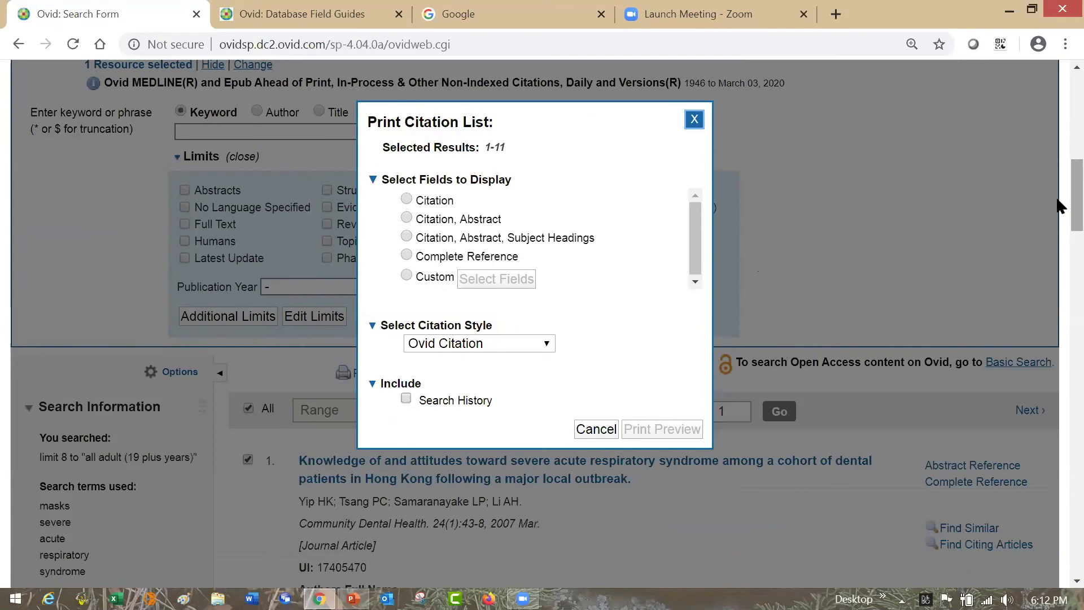
{"action": "left_click", "coordinate": [407, 256]}
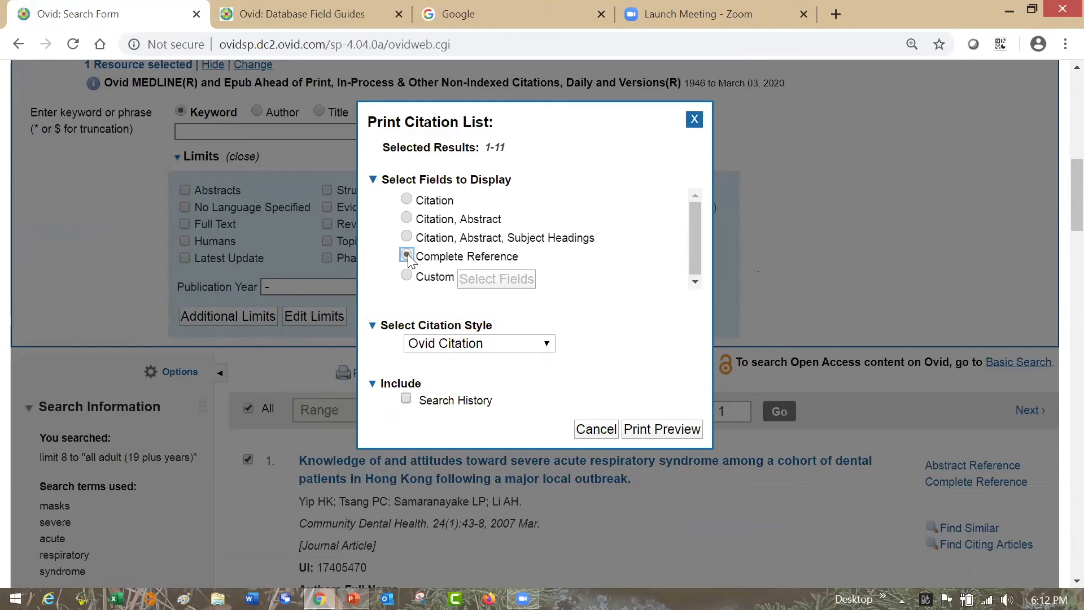
{"action": "left_click", "coordinate": [548, 344]}
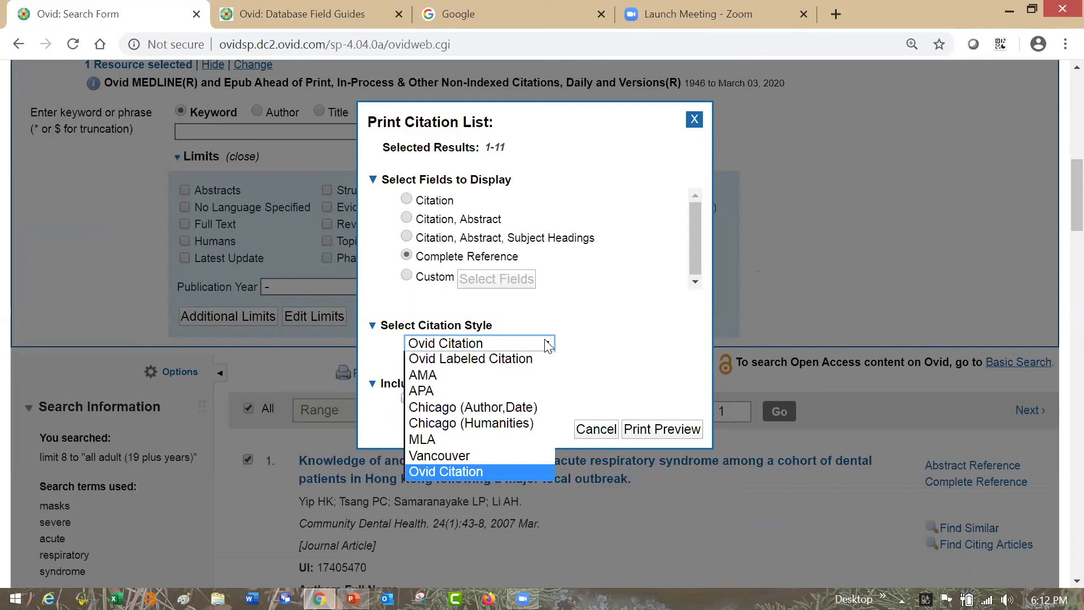
{"action": "left_click", "coordinate": [615, 345]}
{"action": "left_click", "coordinate": [407, 400]}
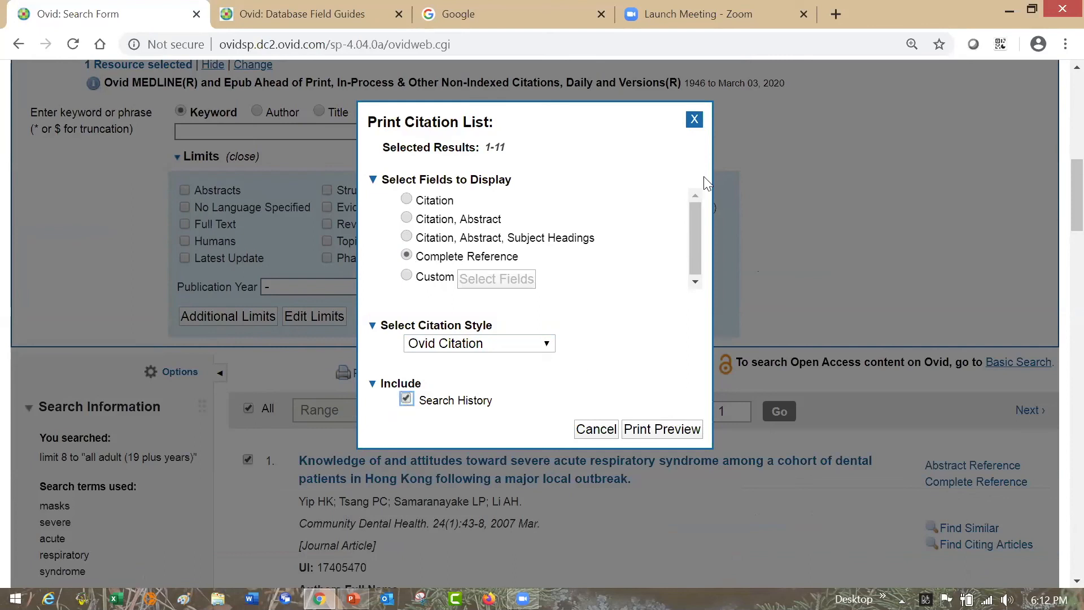
{"action": "left_click", "coordinate": [696, 120]}
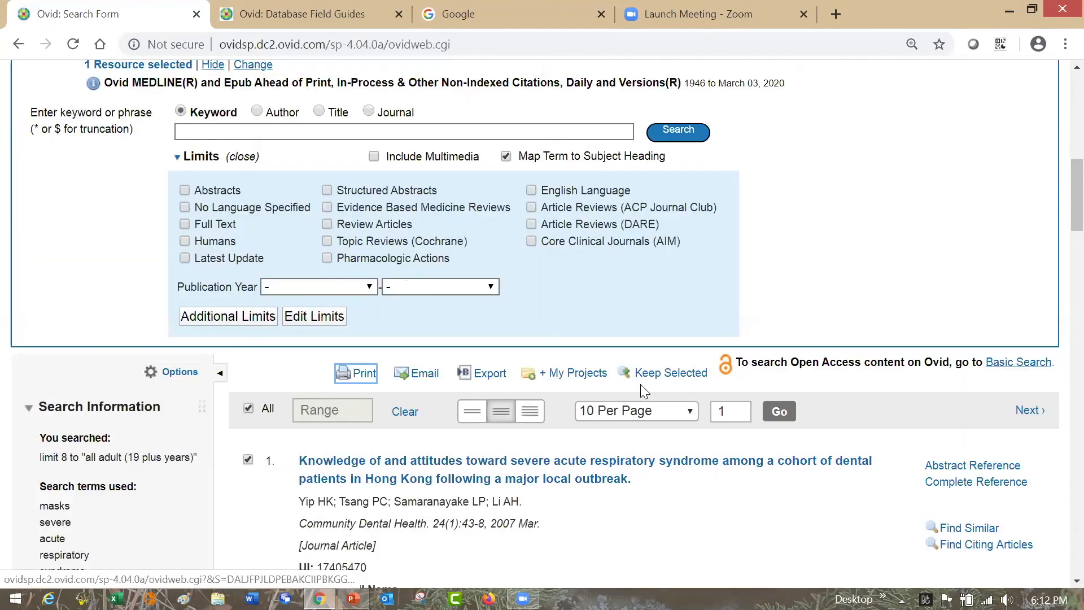
- Examine the email options for the selected citations, including sending the list as an attachment, and close them without sending
{"action": "left_click", "coordinate": [428, 378]}
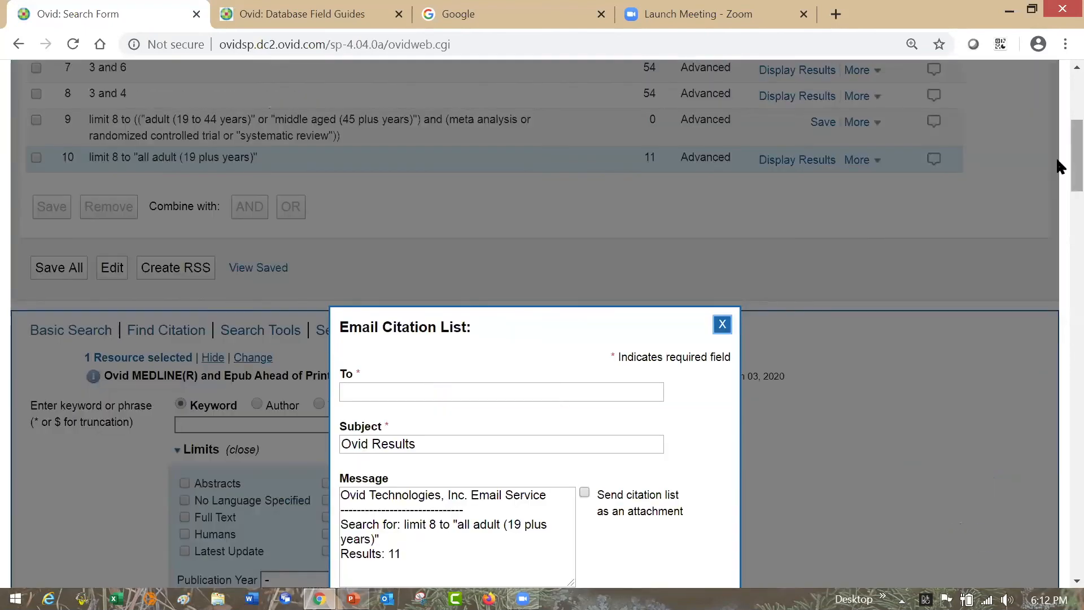
{"action": "scroll", "coordinate": [1058, 169], "scroll_direction": "down", "scroll_amount": 5}
{"action": "scroll", "coordinate": [1058, 188], "scroll_direction": "down", "scroll_amount": 3}
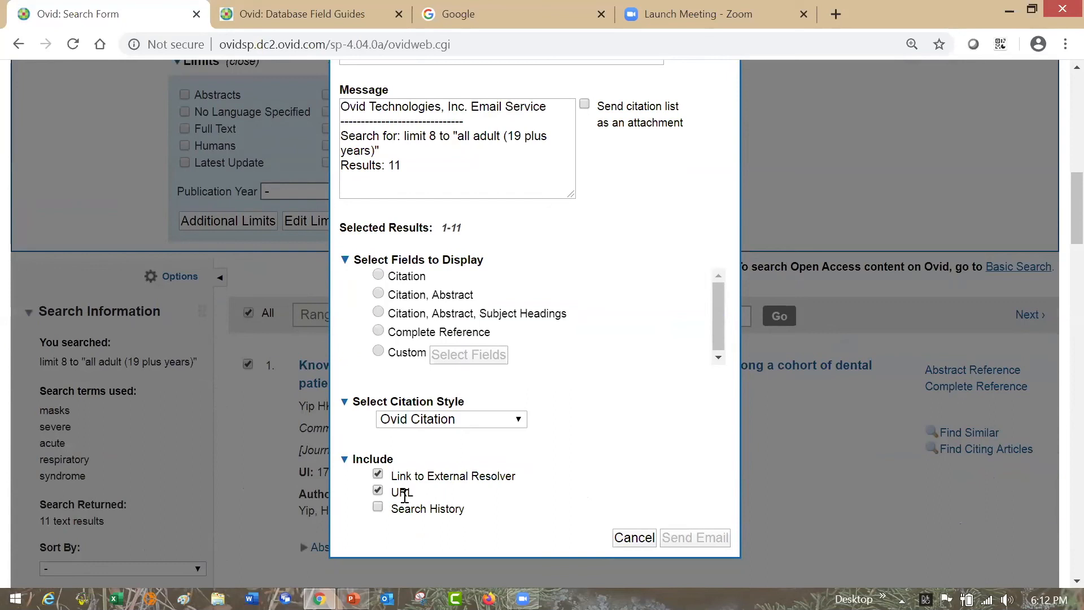
{"action": "left_click", "coordinate": [585, 106]}
{"action": "left_click", "coordinate": [585, 106]}
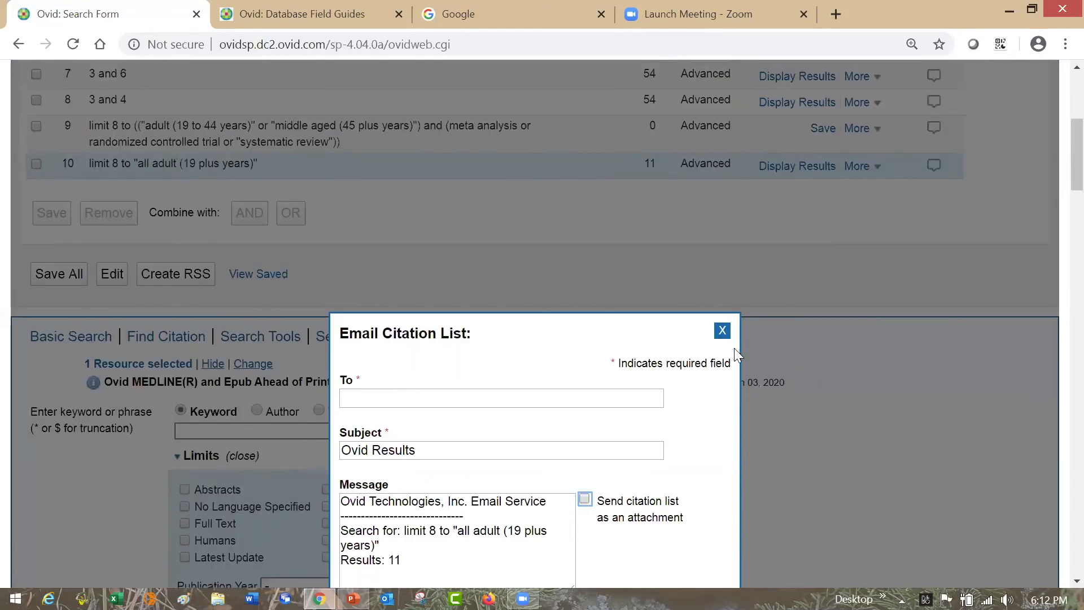
{"action": "left_click", "coordinate": [722, 322]}
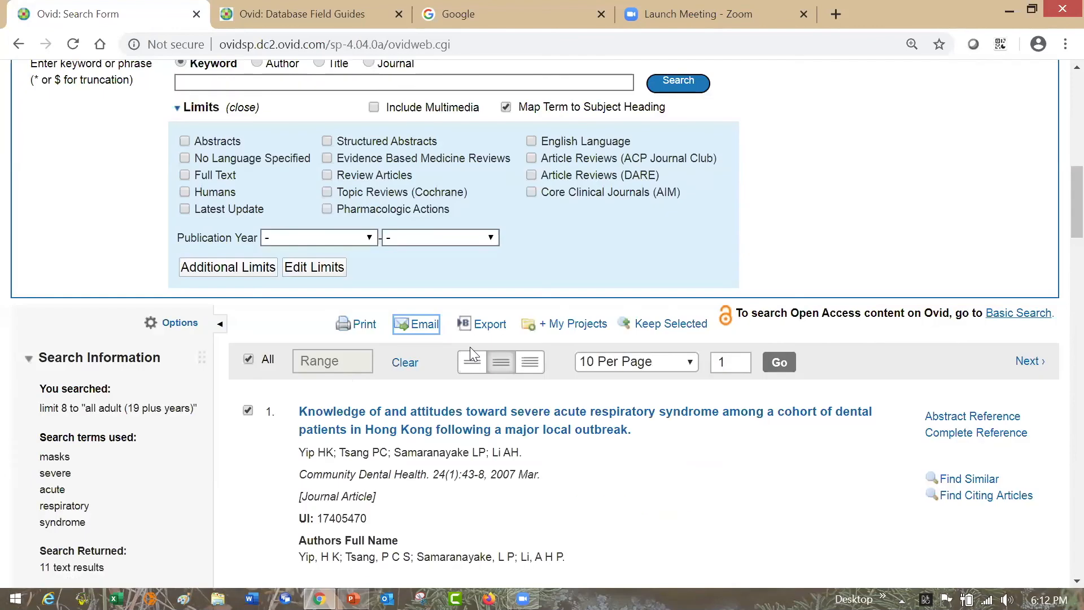
- Try exporting the selected citations in Microsoft Word format, look at the fields, citation style and include options, and close without exporting
{"action": "left_click", "coordinate": [494, 326]}
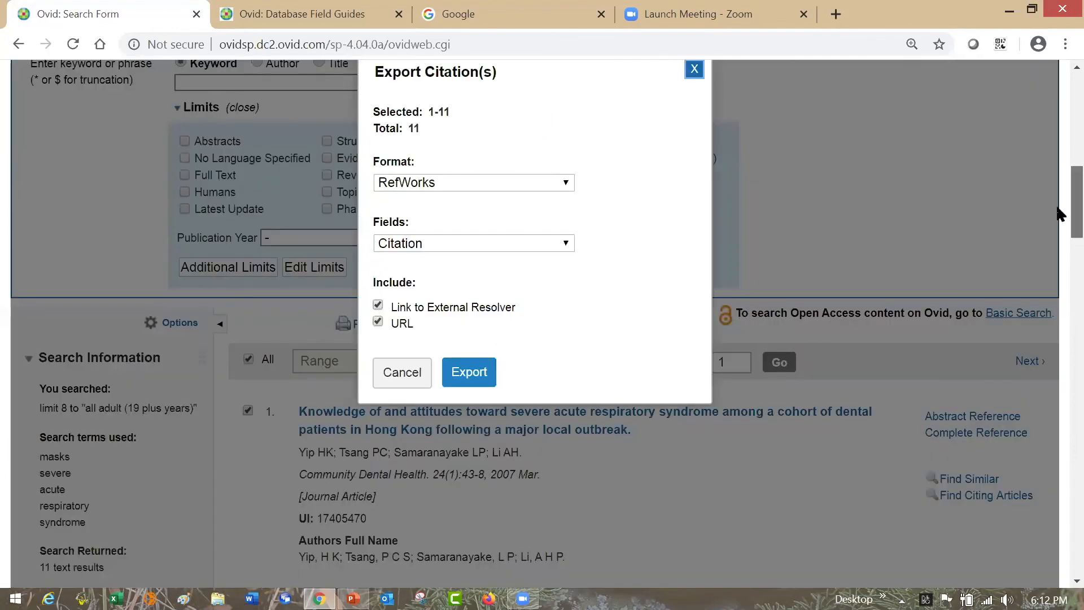
{"action": "scroll", "coordinate": [1059, 201], "scroll_direction": "up", "scroll_amount": 2}
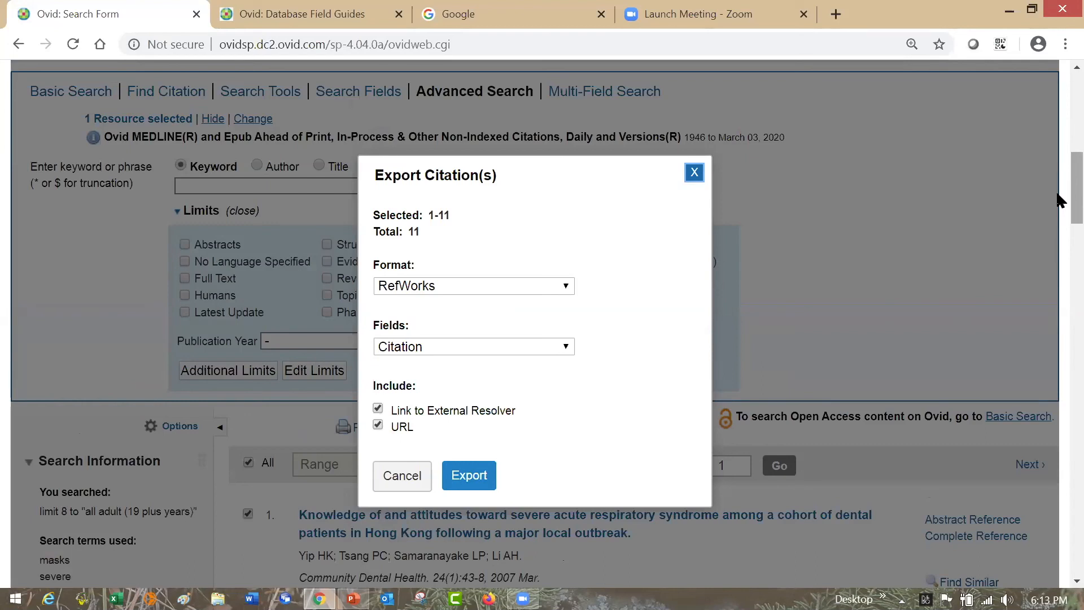
{"action": "left_click", "coordinate": [566, 286]}
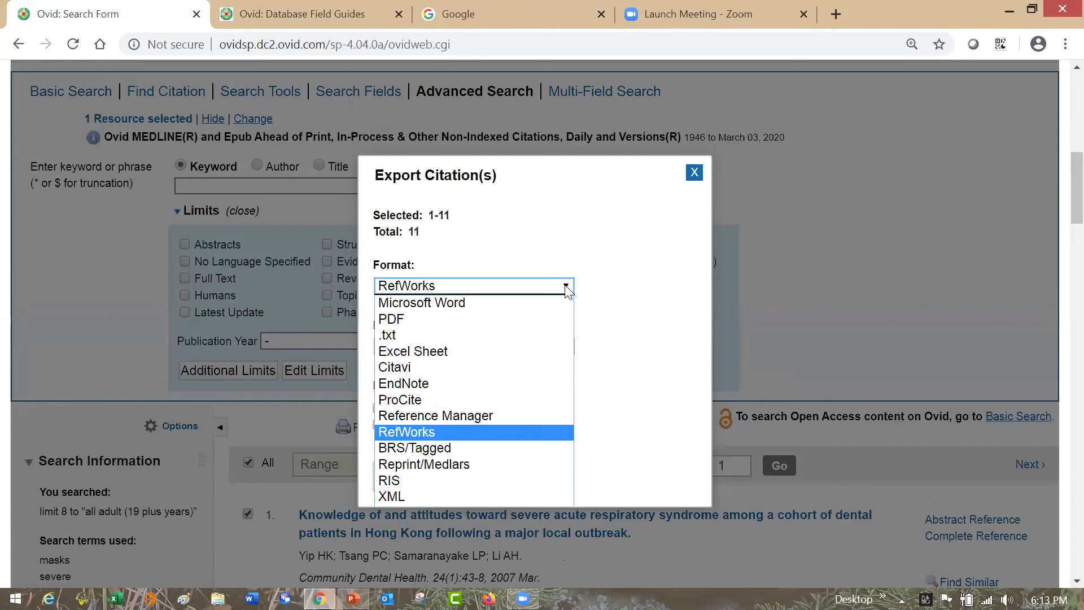
{"action": "left_click", "coordinate": [534, 304]}
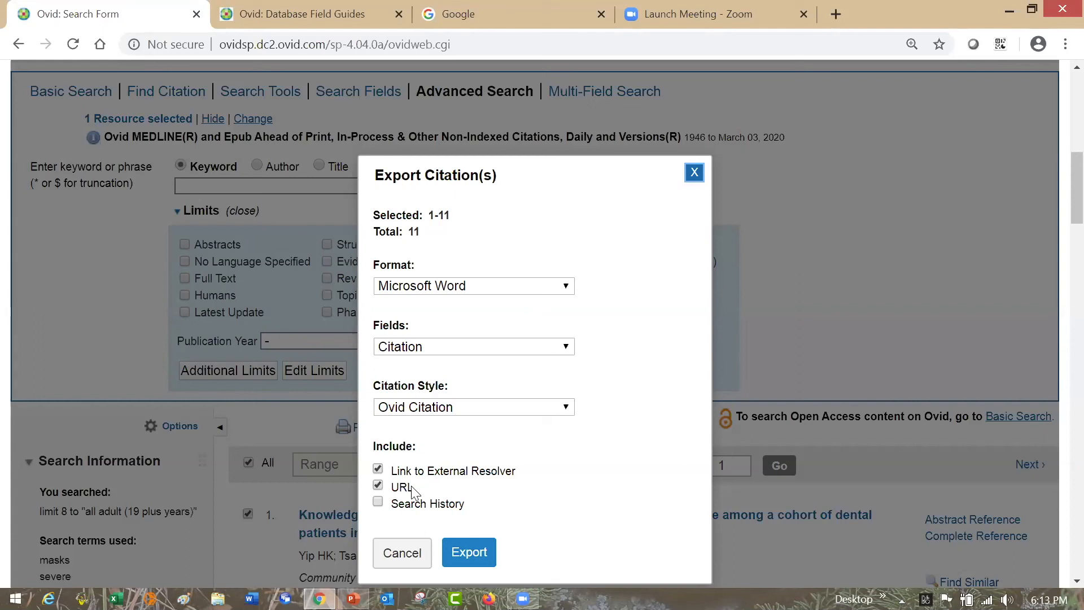
{"action": "left_click", "coordinate": [694, 172]}
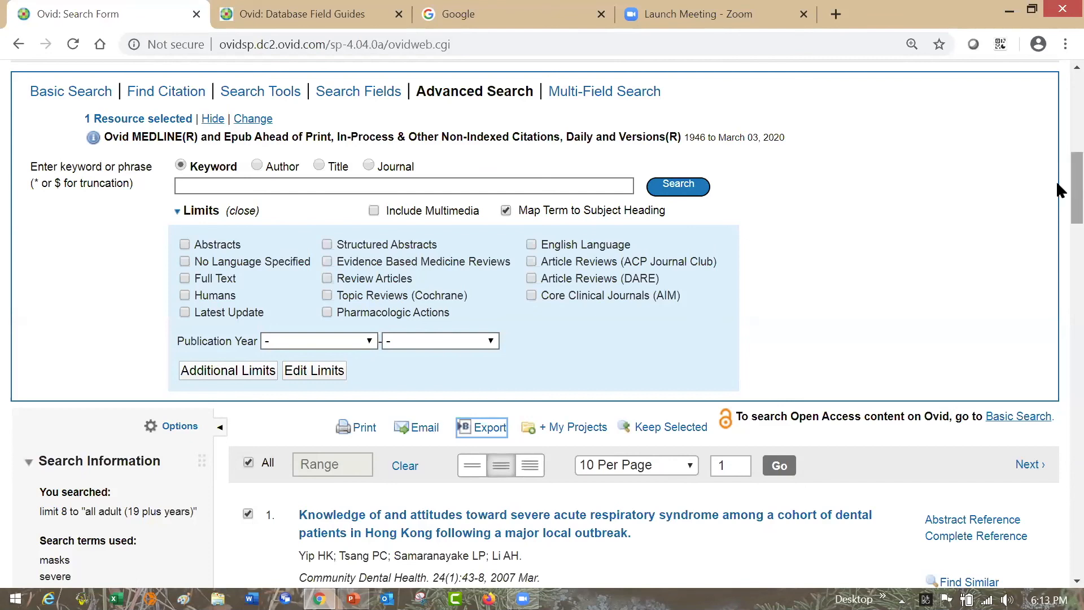
- Look back over the search history, try mapping the keyword n95 to subject headings, and return to the search form
{"action": "scroll", "coordinate": [1058, 167], "scroll_direction": "up", "scroll_amount": 8}
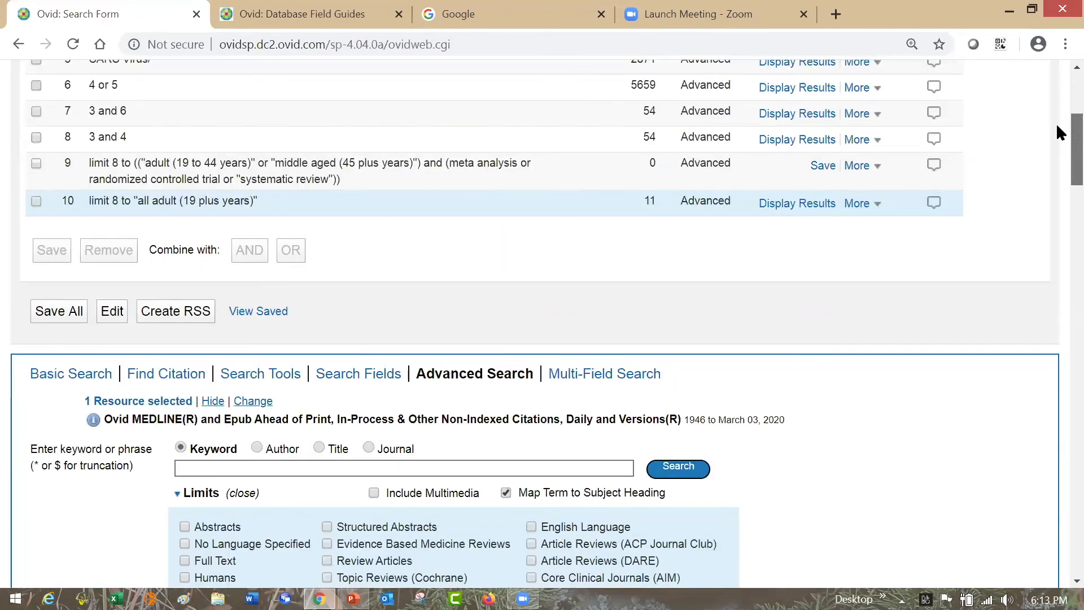
{"action": "scroll", "coordinate": [1059, 123], "scroll_direction": "up", "scroll_amount": 1}
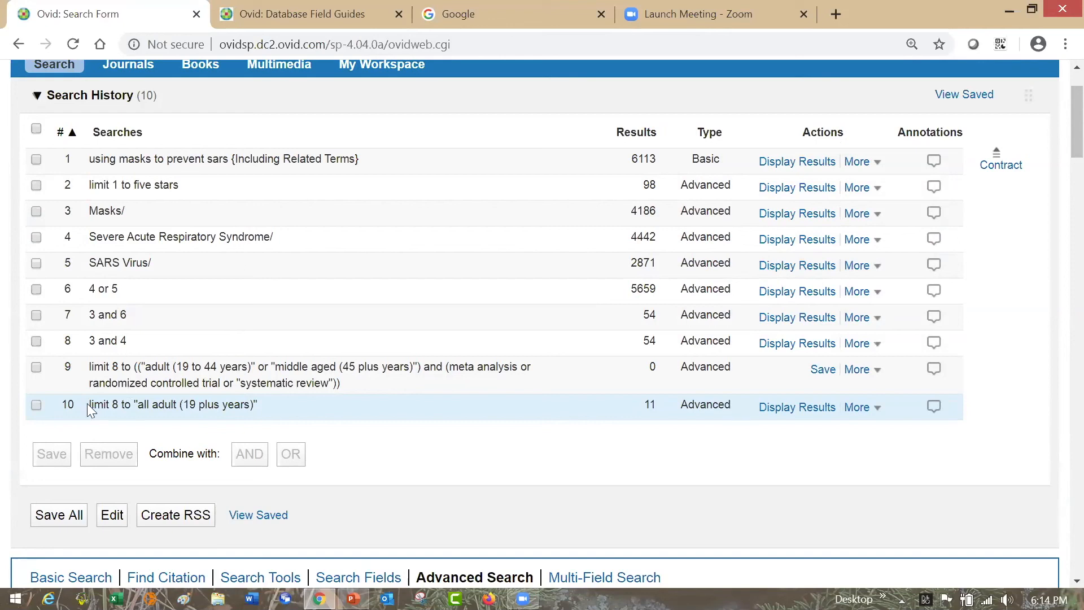
{"action": "double_click", "coordinate": [661, 368]}
{"action": "left_click_drag", "start_coordinate": [1056, 121], "coordinate": [1057, 163]}
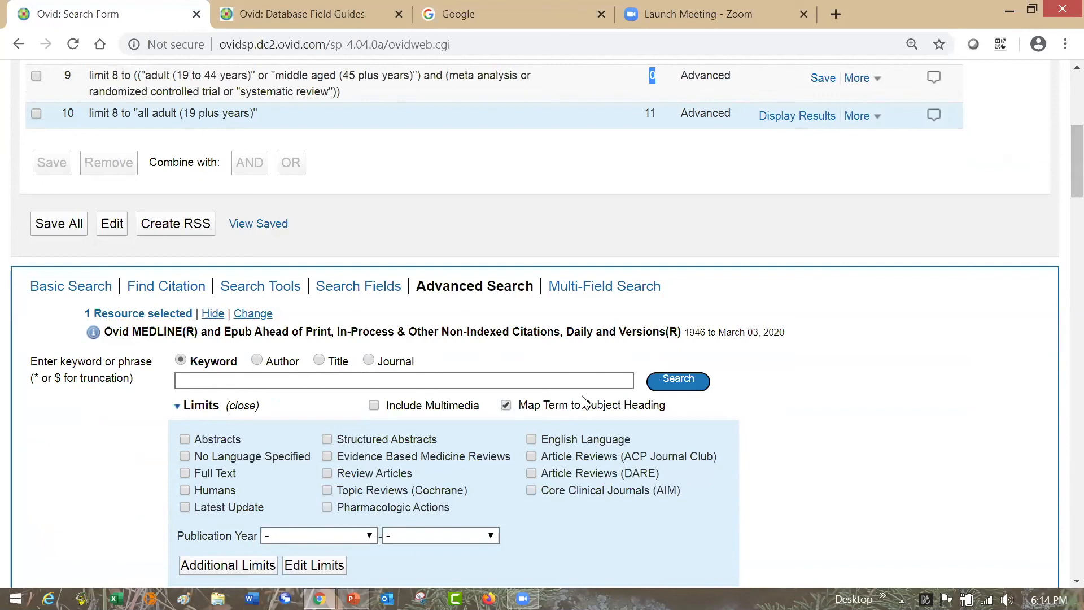
{"action": "left_click", "coordinate": [518, 381]}
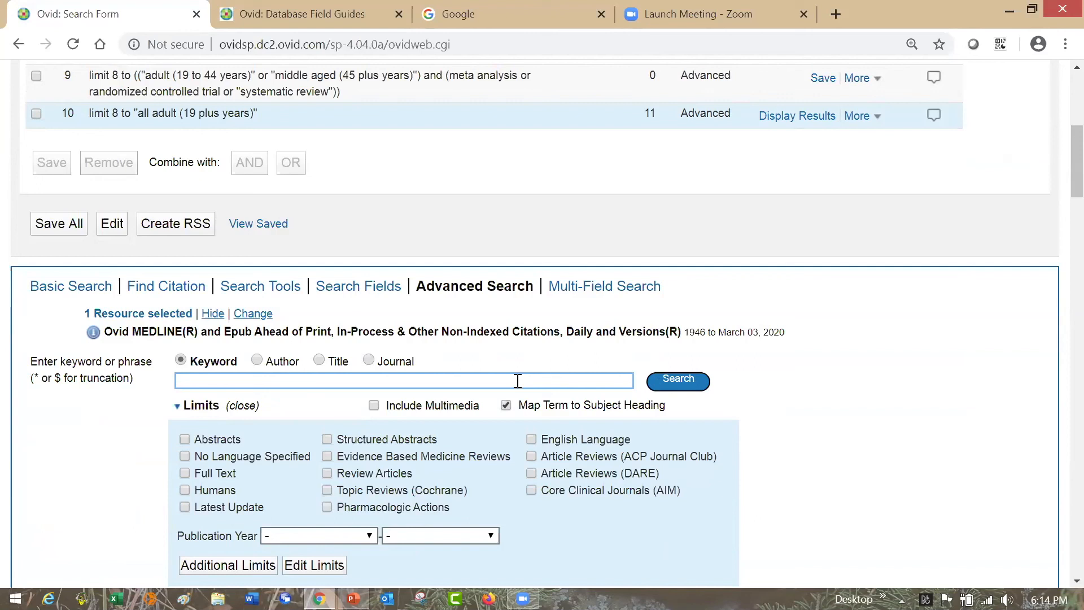
{"action": "type", "text": "n"}
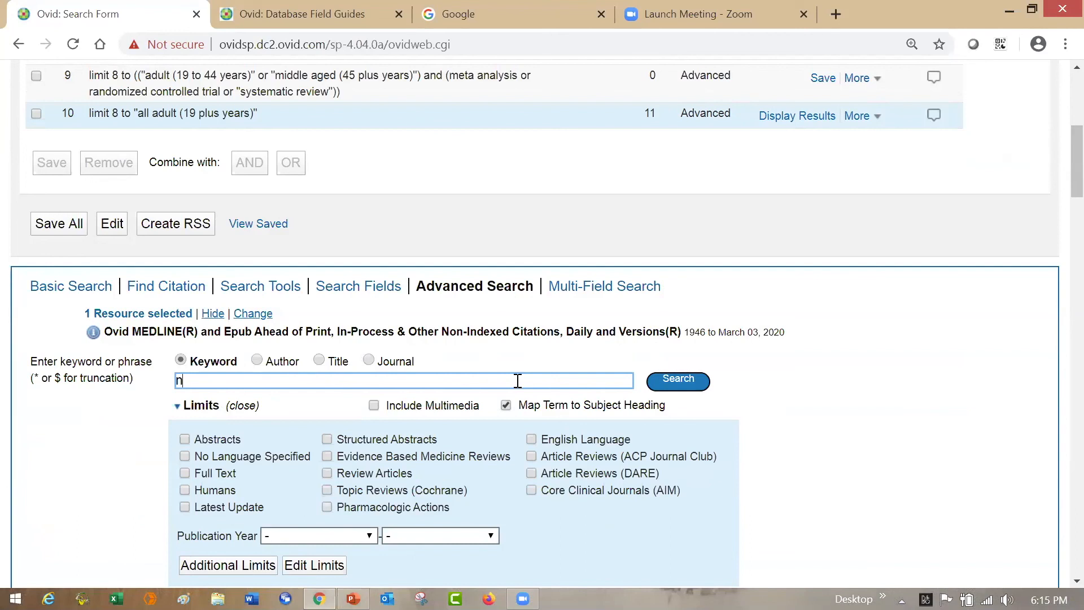
{"action": "type", "text": "95"}
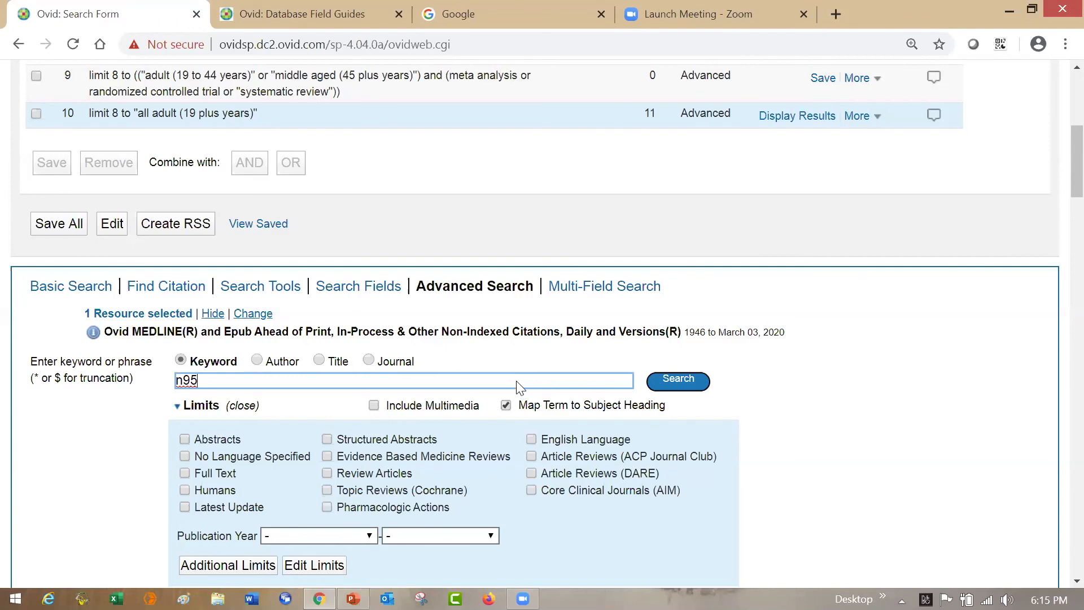
{"action": "left_click", "coordinate": [703, 388]}
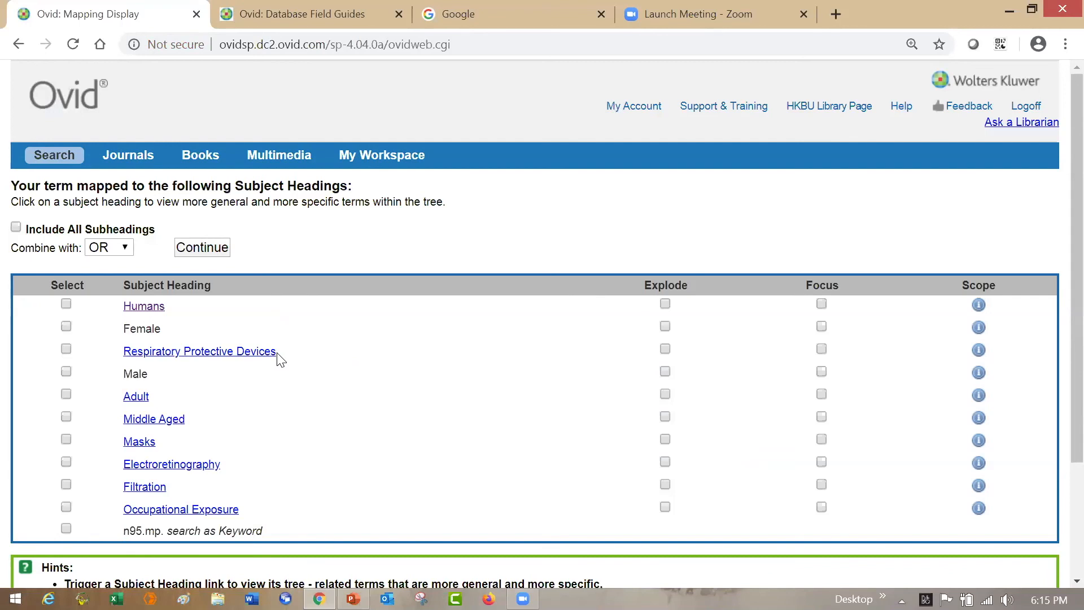
{"action": "left_click", "coordinate": [77, 155]}
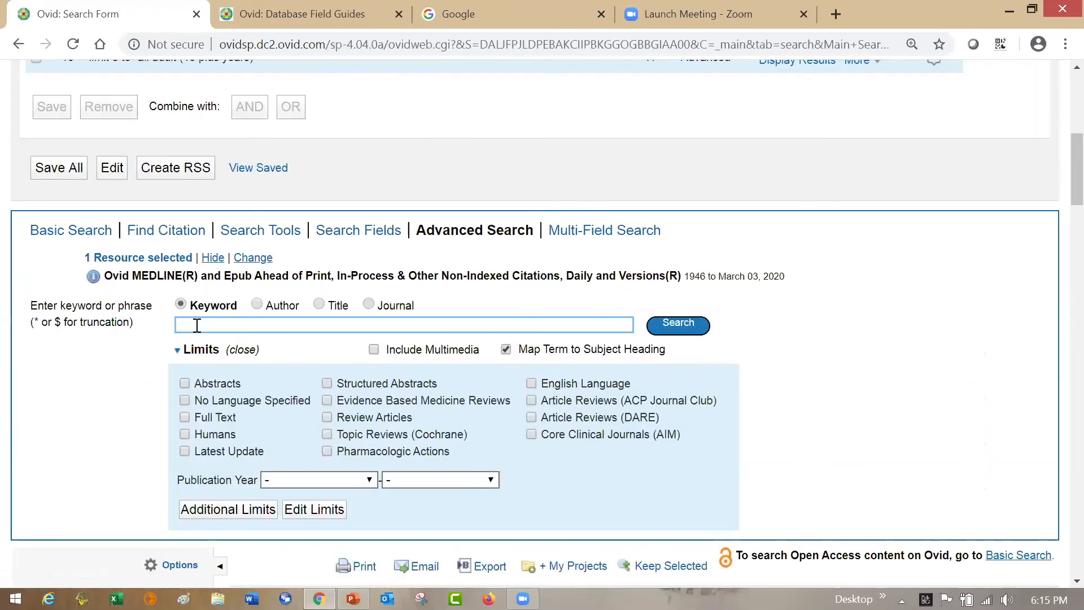
- Search for "n95 respirators" and run it as a keyword search instead of choosing a suggested subject heading
{"action": "type", "text": "n95 respirators"}
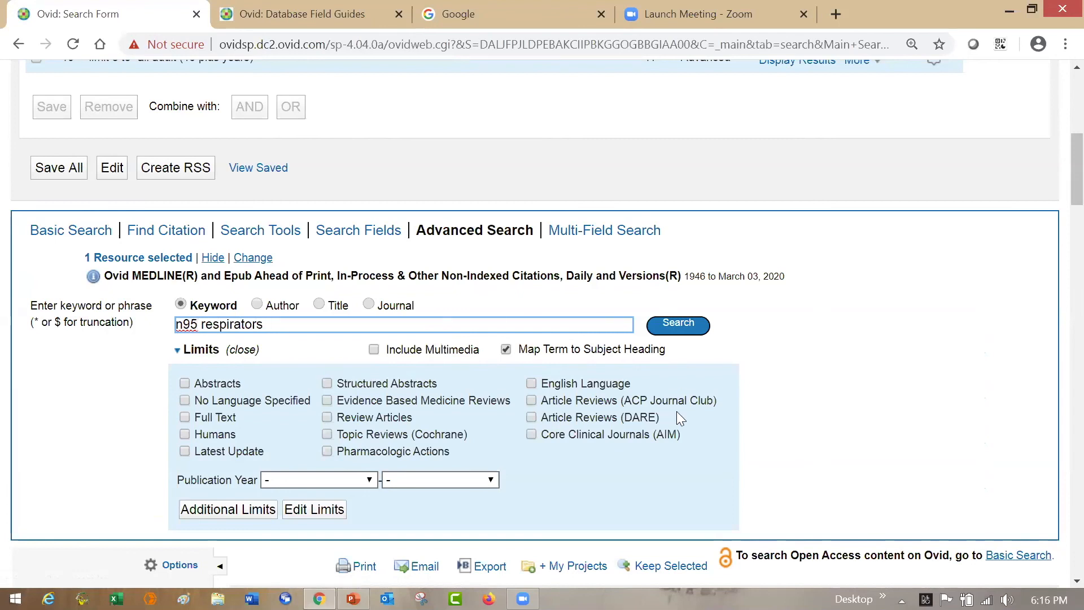
{"action": "left_click", "coordinate": [690, 326]}
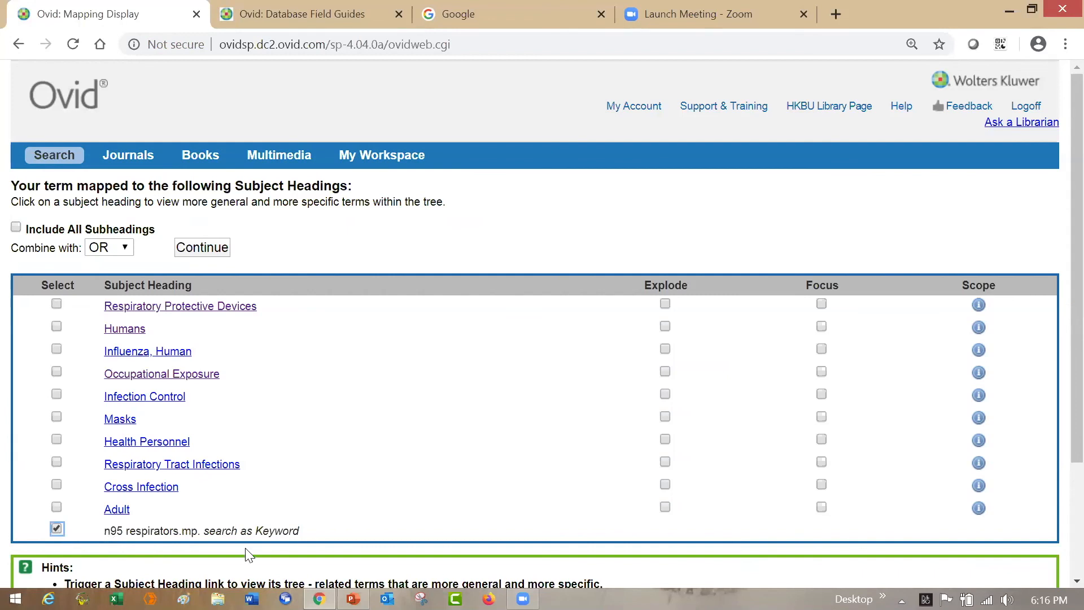
{"action": "left_click_drag", "start_coordinate": [247, 541], "coordinate": [290, 530]}
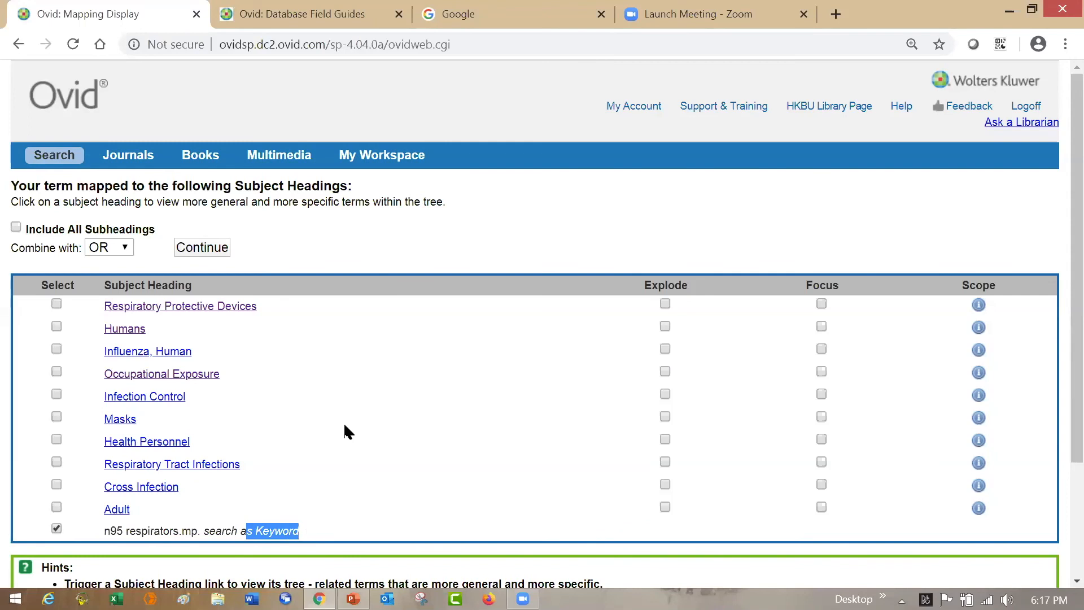
{"action": "left_click", "coordinate": [333, 404]}
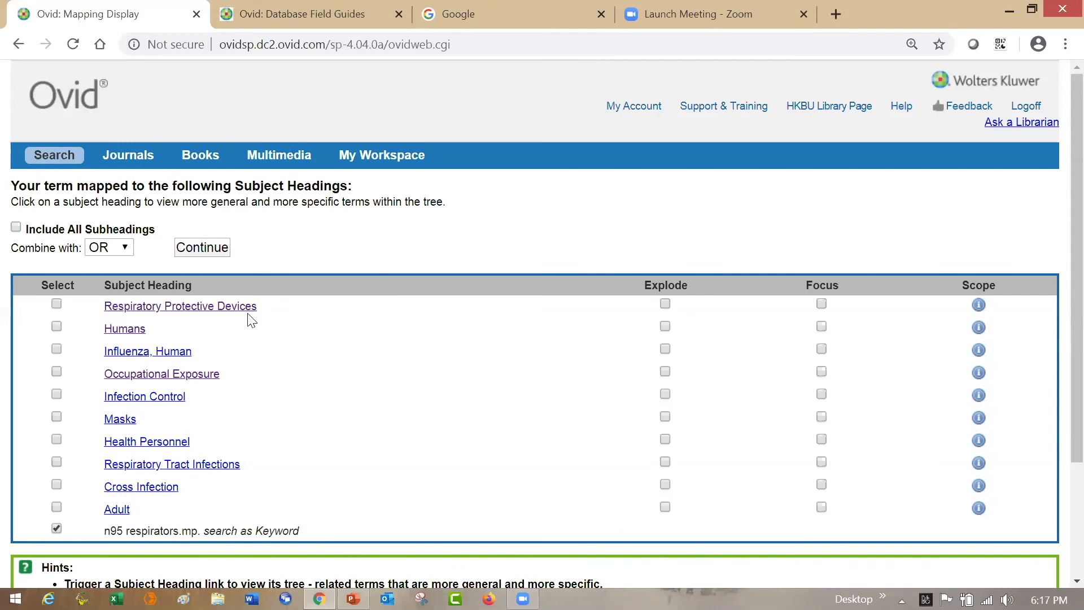
{"action": "left_click", "coordinate": [223, 249]}
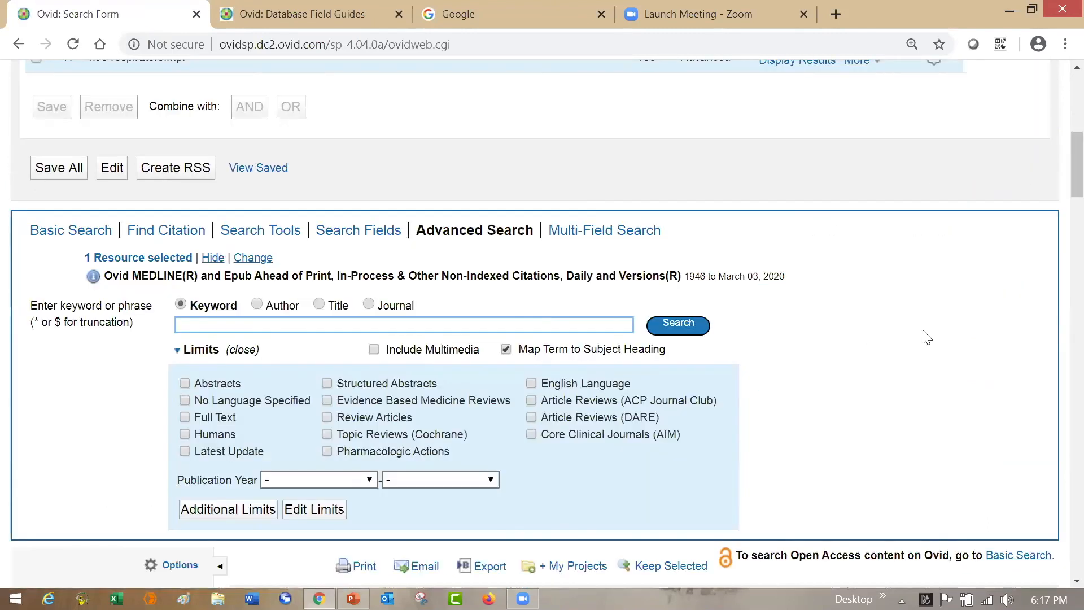
- Check the new n95 respirators line in the search history and read the abstract of the first result
{"action": "scroll", "coordinate": [1057, 161], "scroll_direction": "up", "scroll_amount": 1}
{"action": "scroll", "coordinate": [1056, 157], "scroll_direction": "up", "scroll_amount": 3}
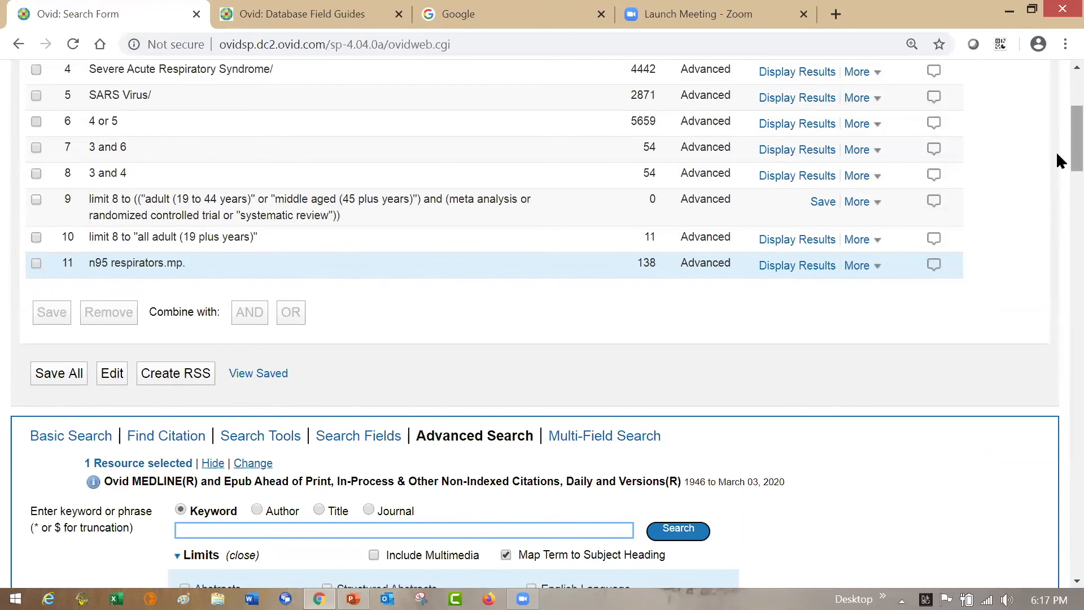
{"action": "left_click_drag", "start_coordinate": [1058, 163], "coordinate": [1057, 215]}
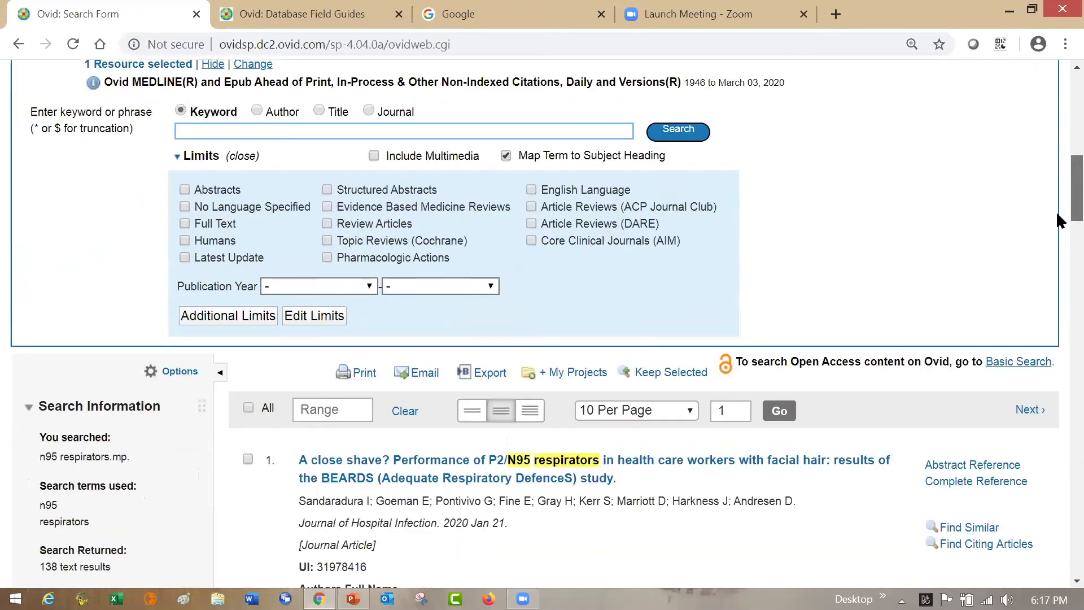
{"action": "scroll", "coordinate": [300, 483], "scroll_direction": "down", "scroll_amount": 3}
{"action": "left_click", "coordinate": [340, 476]}
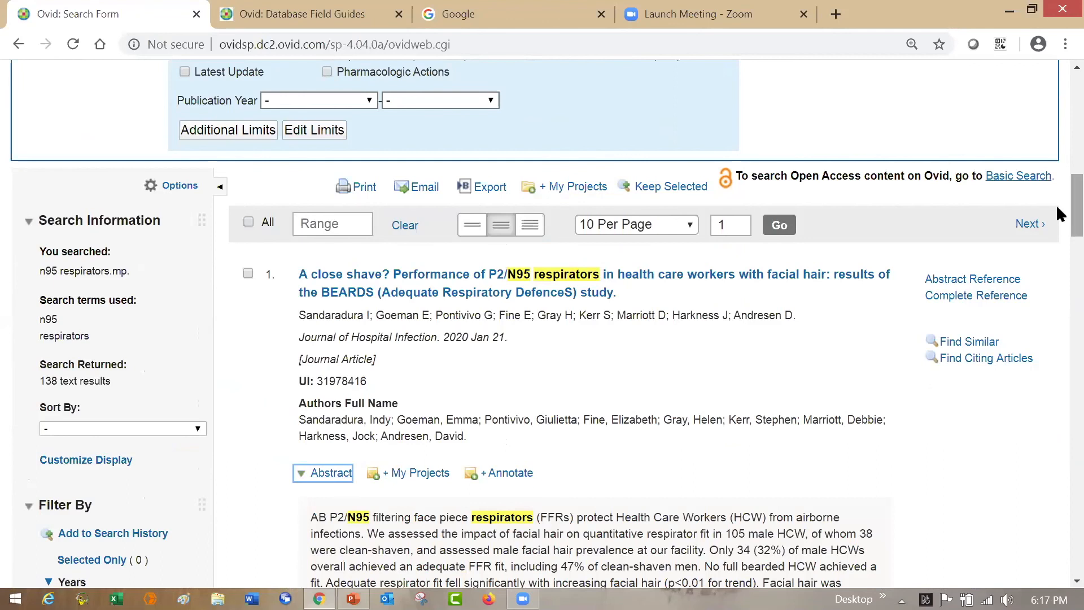
{"action": "scroll", "coordinate": [1057, 235], "scroll_direction": "down", "scroll_amount": 8}
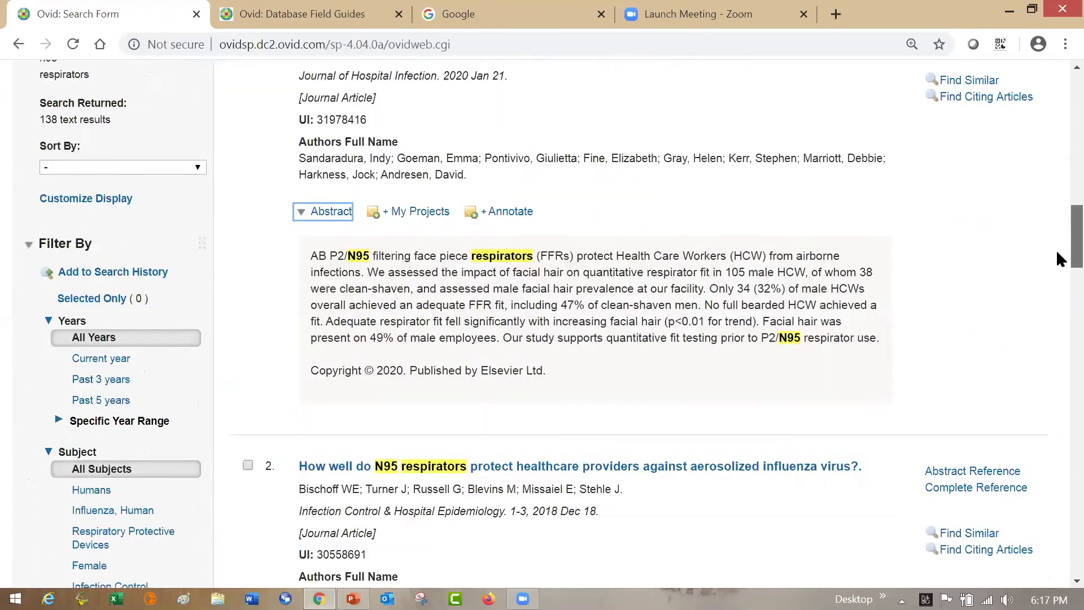
- Display and read the abstracts of the second and third n95 respirators results
{"action": "scroll", "coordinate": [1056, 272], "scroll_direction": "down", "scroll_amount": 1}
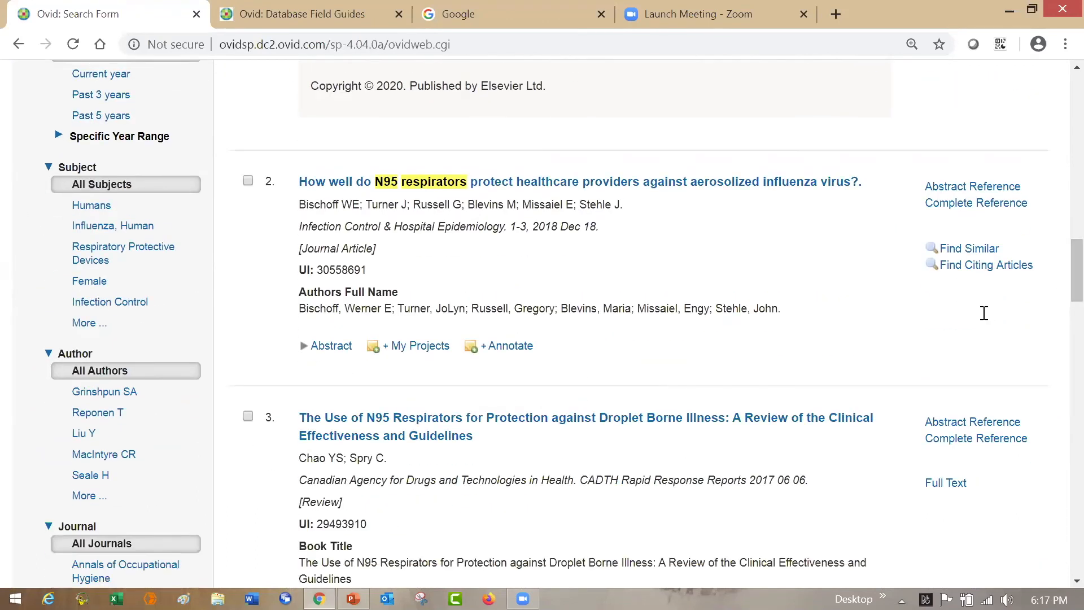
{"action": "left_click", "coordinate": [333, 346]}
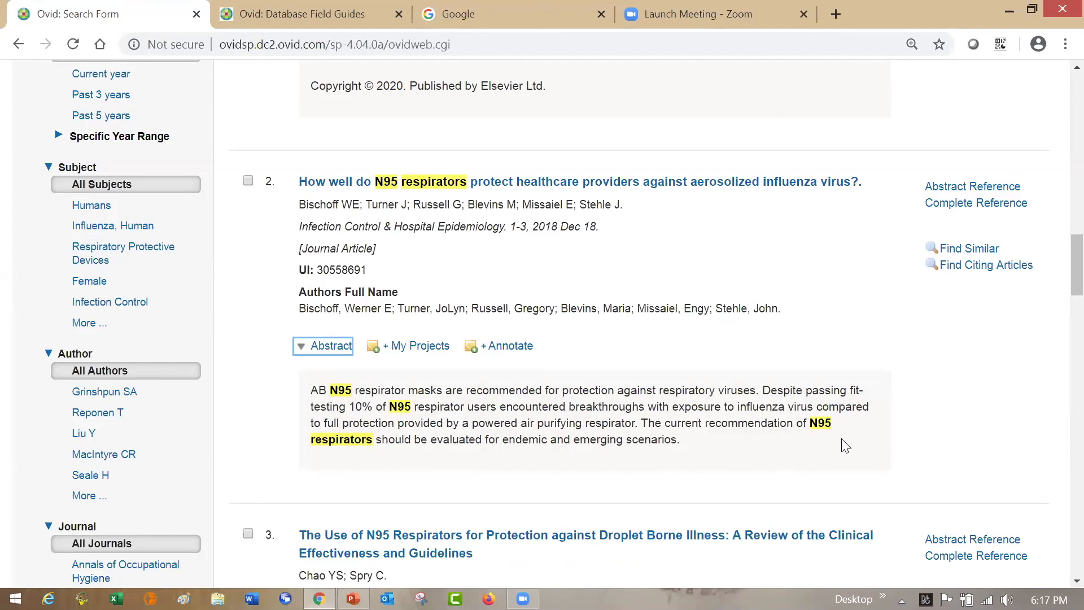
{"action": "scroll", "coordinate": [1057, 282], "scroll_direction": "down", "scroll_amount": 5}
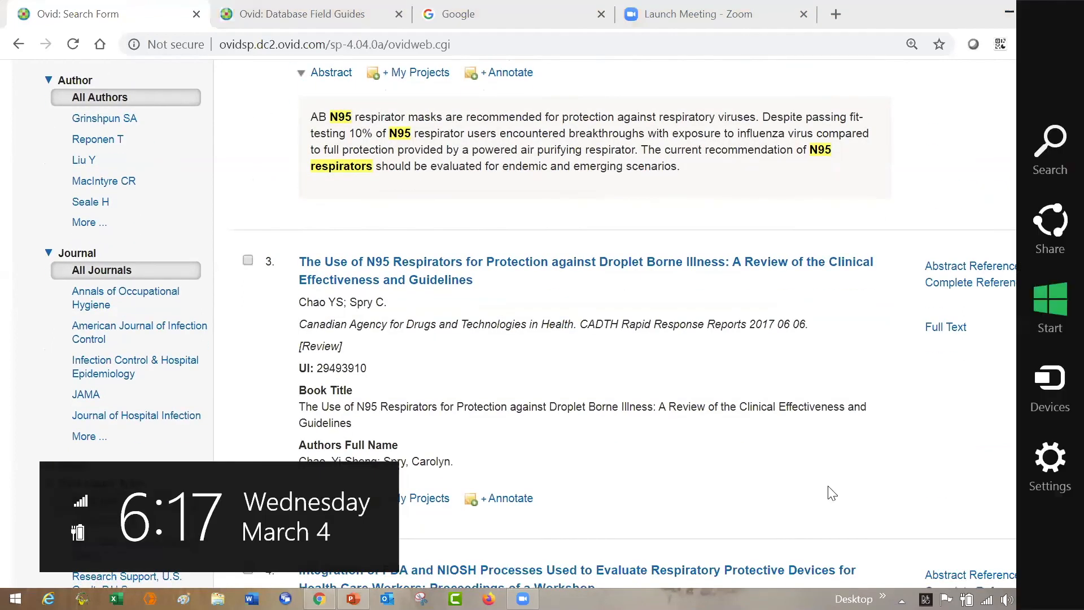
{"action": "left_click", "coordinate": [343, 502]}
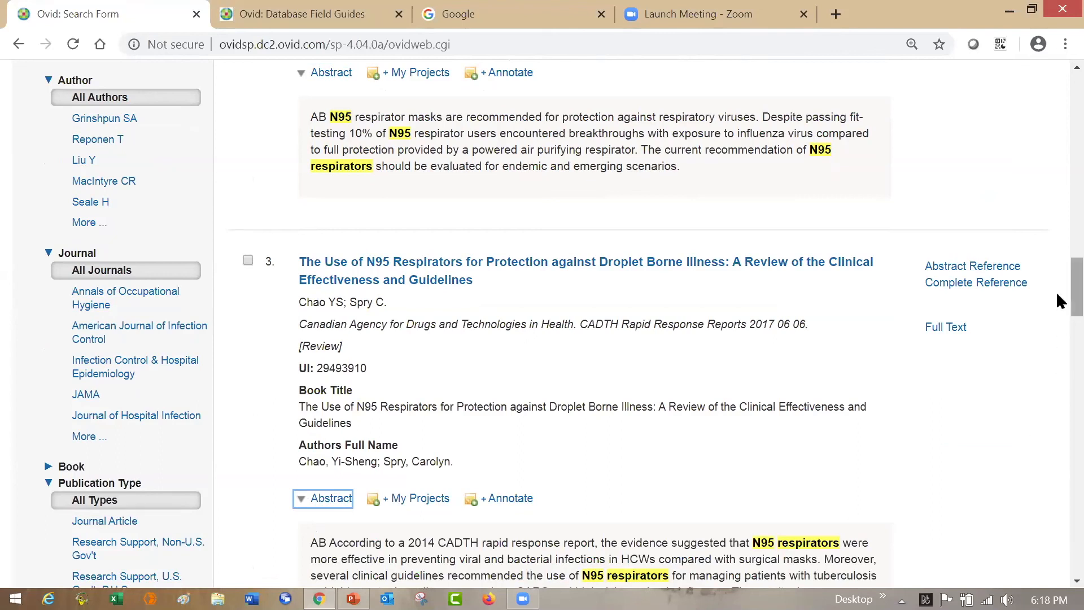
- Display and read the abstract of the fourth n95 respirators result, the FDA and NIOSH workshop proceedings
{"action": "scroll", "coordinate": [1057, 306], "scroll_direction": "down", "scroll_amount": 3}
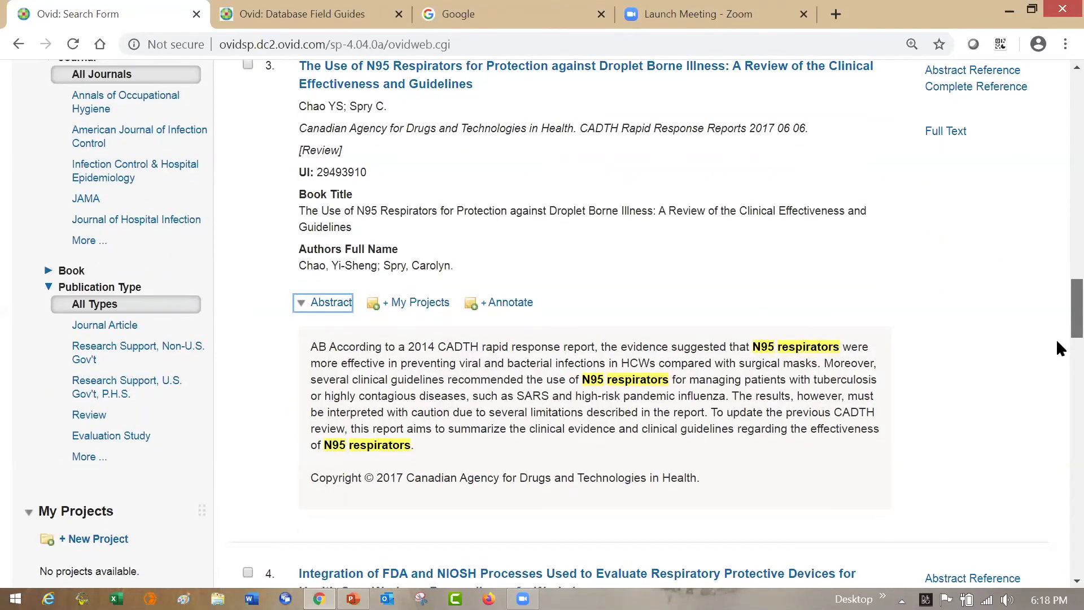
{"action": "scroll", "coordinate": [1057, 348], "scroll_direction": "down", "scroll_amount": 5}
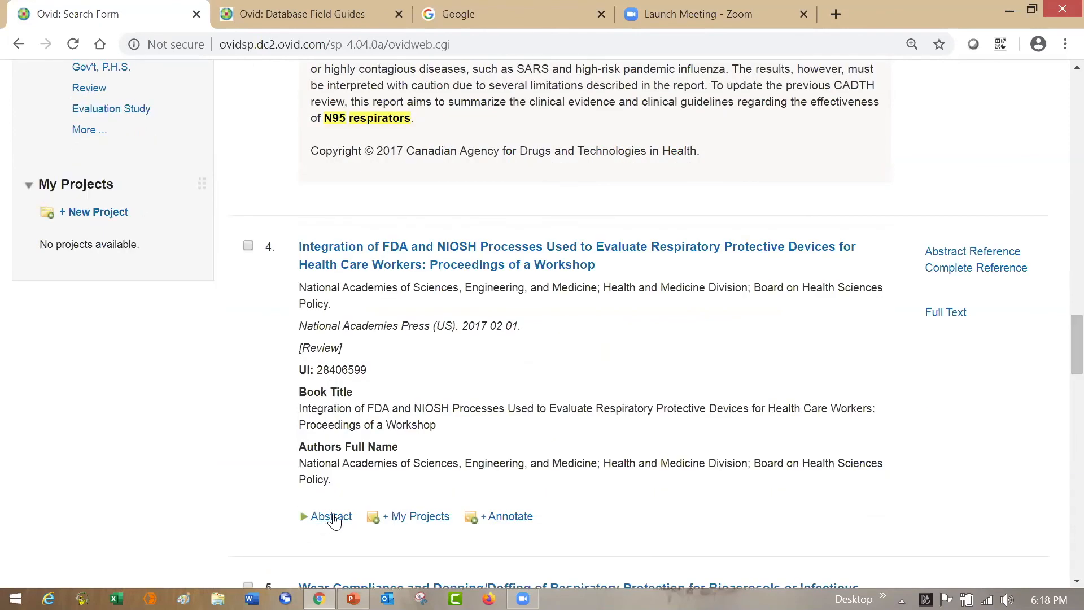
{"action": "left_click", "coordinate": [332, 518]}
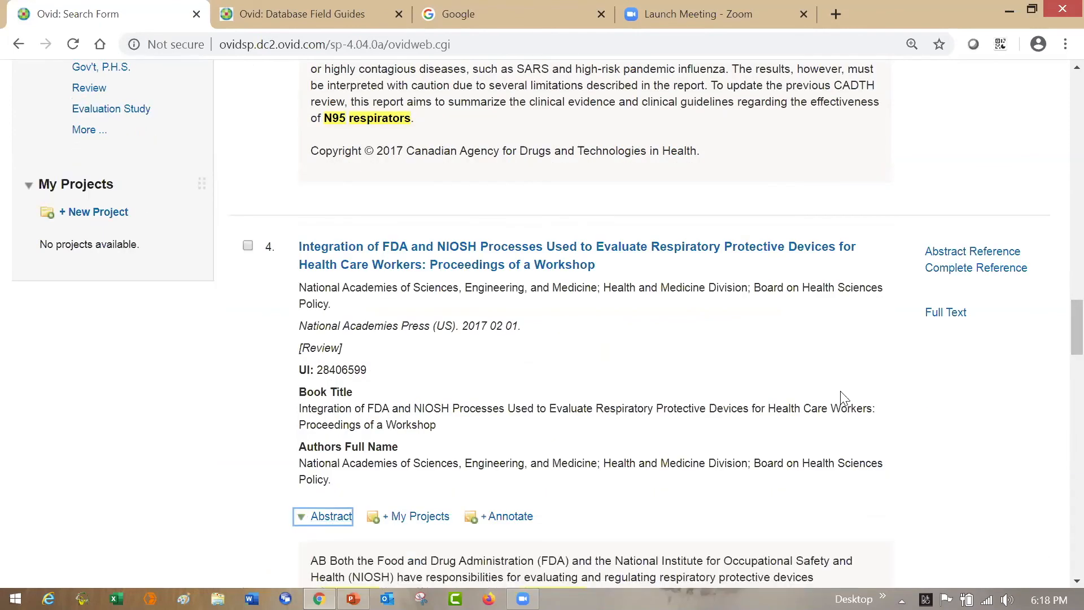
{"action": "scroll", "coordinate": [1059, 322], "scroll_direction": "down", "scroll_amount": 1}
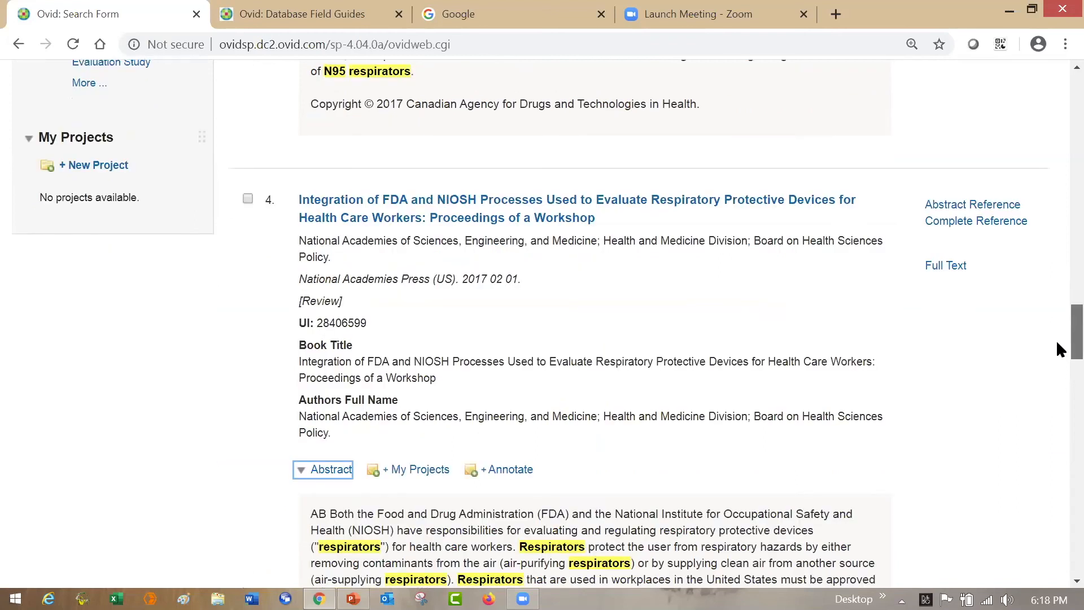
{"action": "scroll", "coordinate": [1058, 346], "scroll_direction": "down", "scroll_amount": 5}
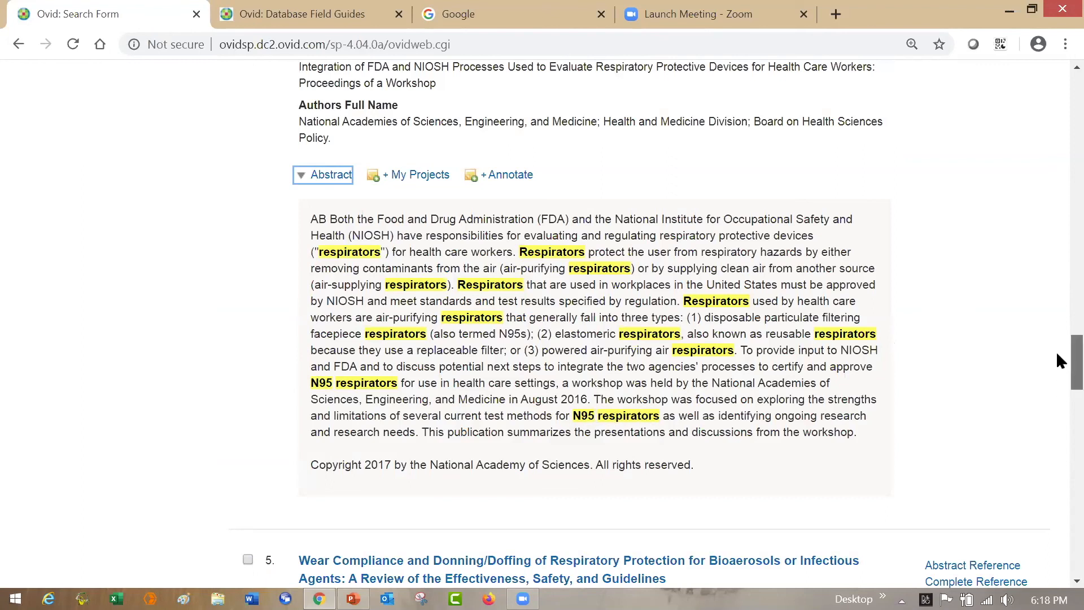
{"action": "scroll", "coordinate": [1057, 350], "scroll_direction": "up", "scroll_amount": 5}
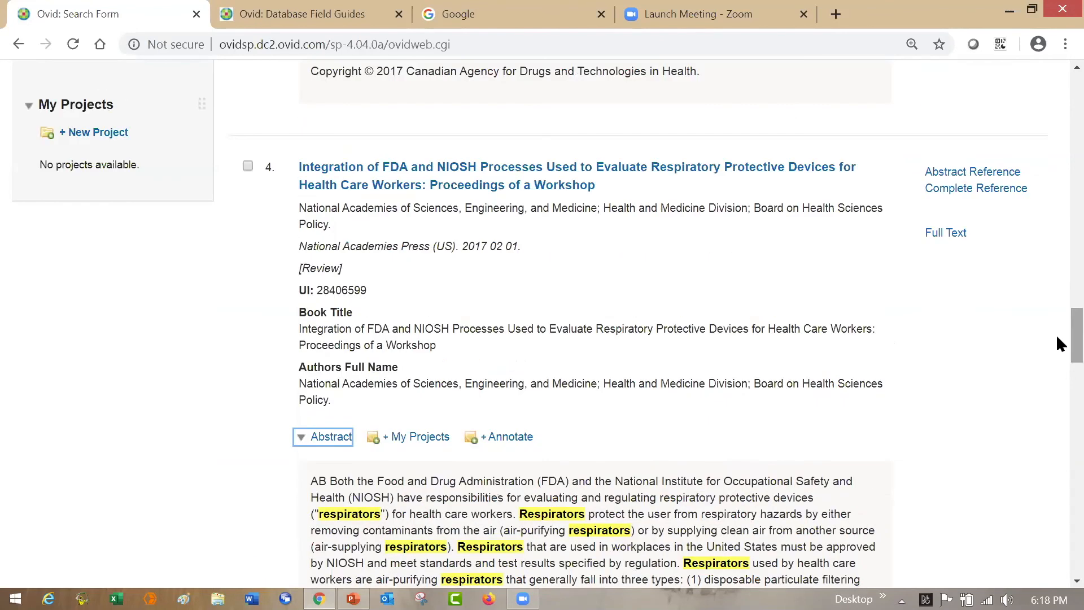
- Open the complete reference of the fourth result and look through its fields down to the update date
{"action": "left_click", "coordinate": [995, 190]}
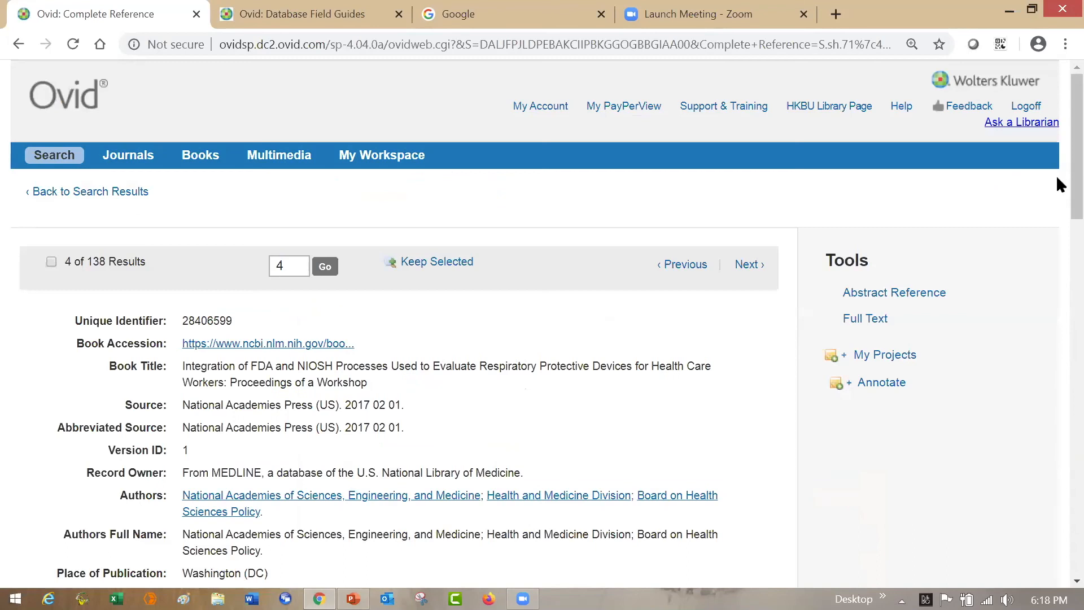
{"action": "scroll", "coordinate": [1056, 181], "scroll_direction": "down", "scroll_amount": 2}
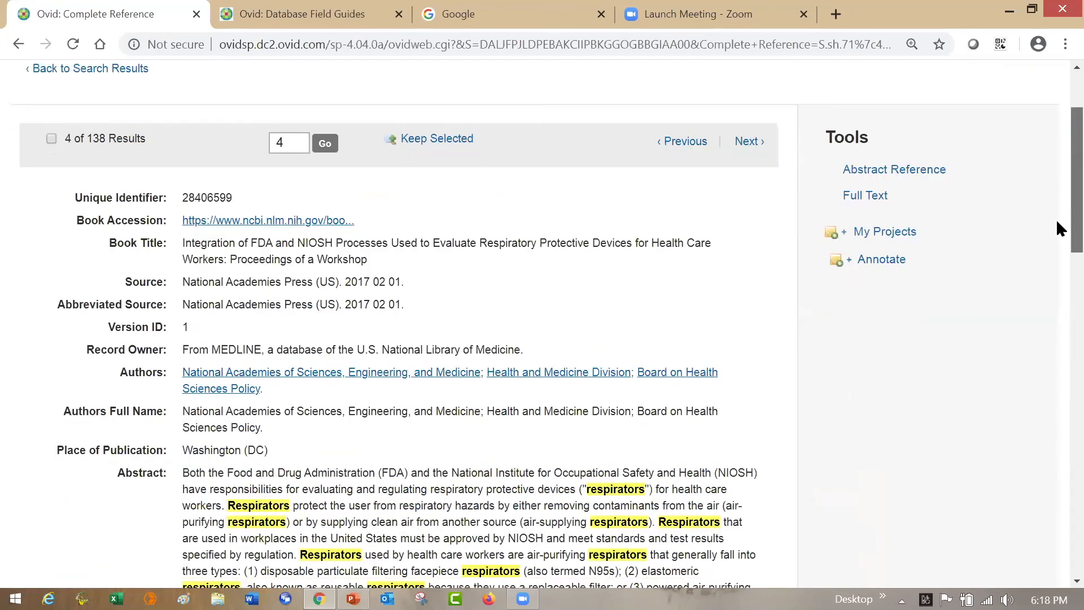
{"action": "scroll", "coordinate": [1057, 243], "scroll_direction": "down", "scroll_amount": 3}
{"action": "scroll", "coordinate": [1056, 283], "scroll_direction": "down", "scroll_amount": 2}
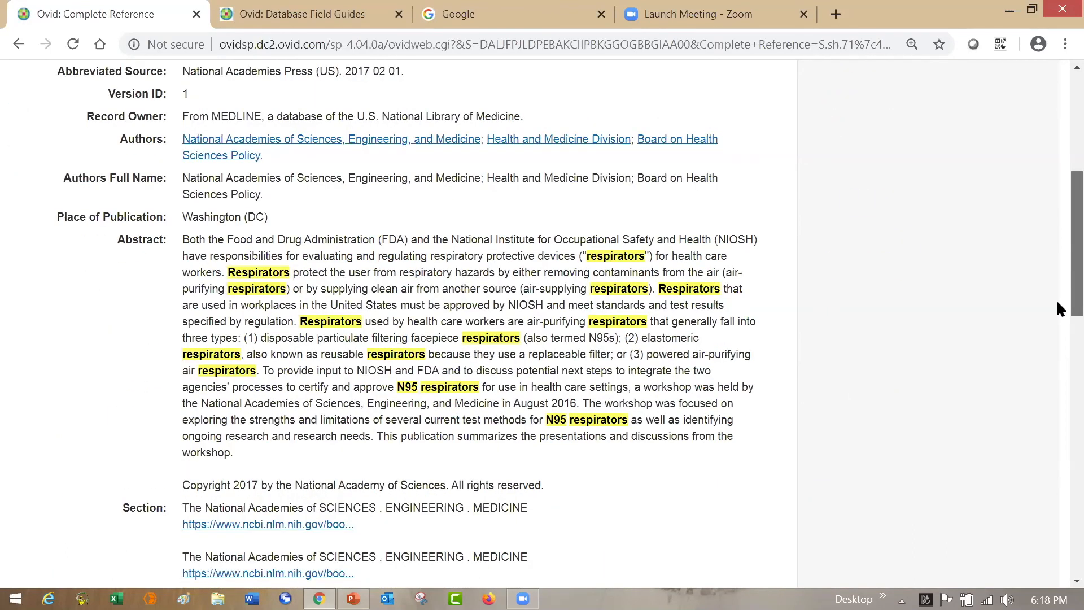
{"action": "scroll", "coordinate": [1057, 314], "scroll_direction": "down", "scroll_amount": 5}
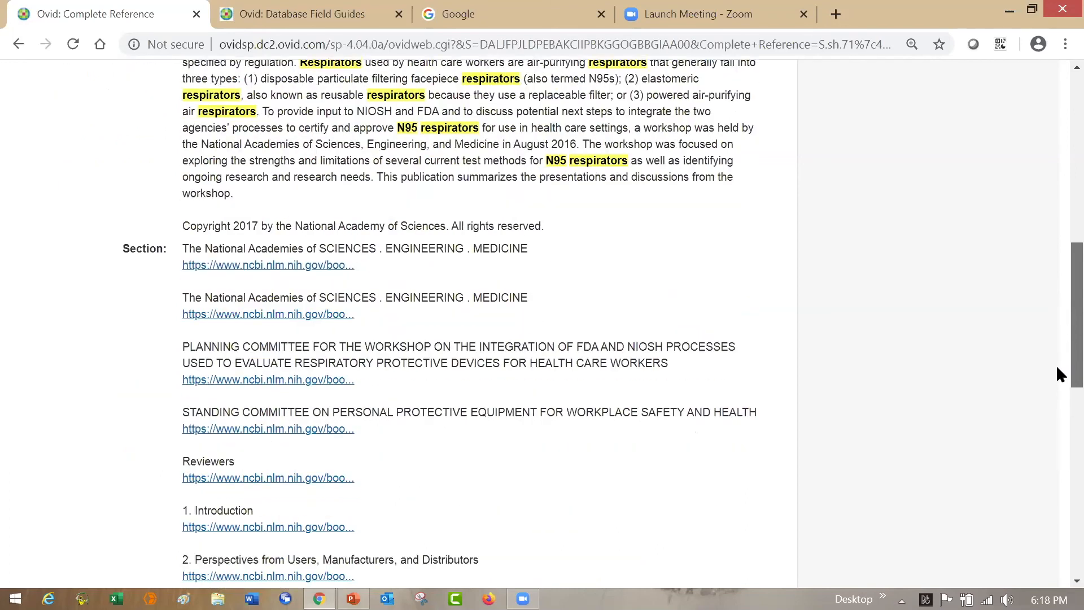
{"action": "scroll", "coordinate": [1058, 408], "scroll_direction": "down", "scroll_amount": 6}
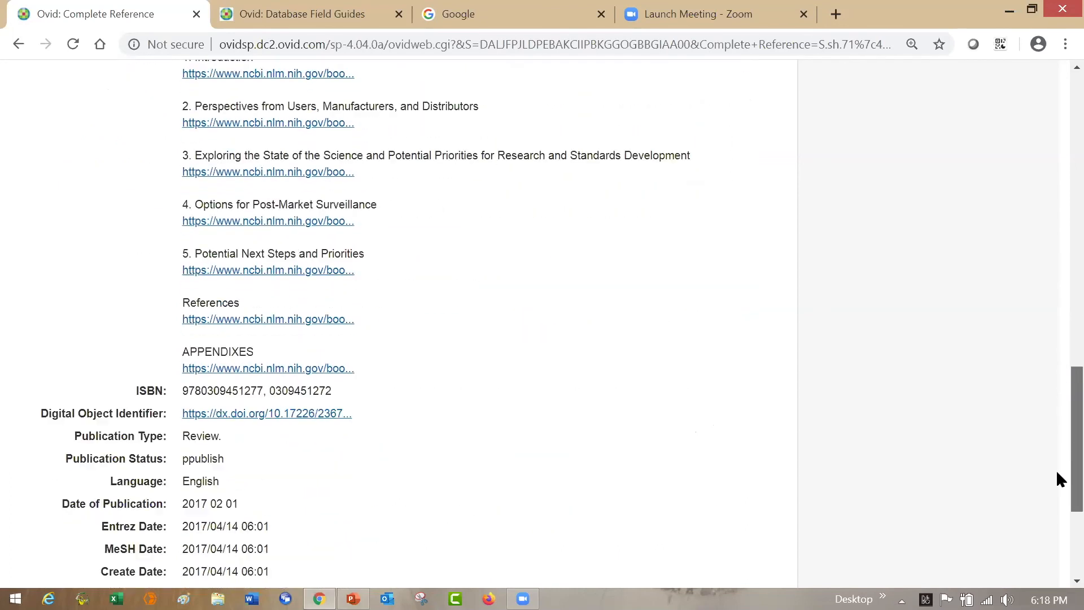
{"action": "scroll", "coordinate": [1058, 500], "scroll_direction": "down", "scroll_amount": 2}
{"action": "scroll", "coordinate": [1058, 396], "scroll_direction": "up", "scroll_amount": 8}
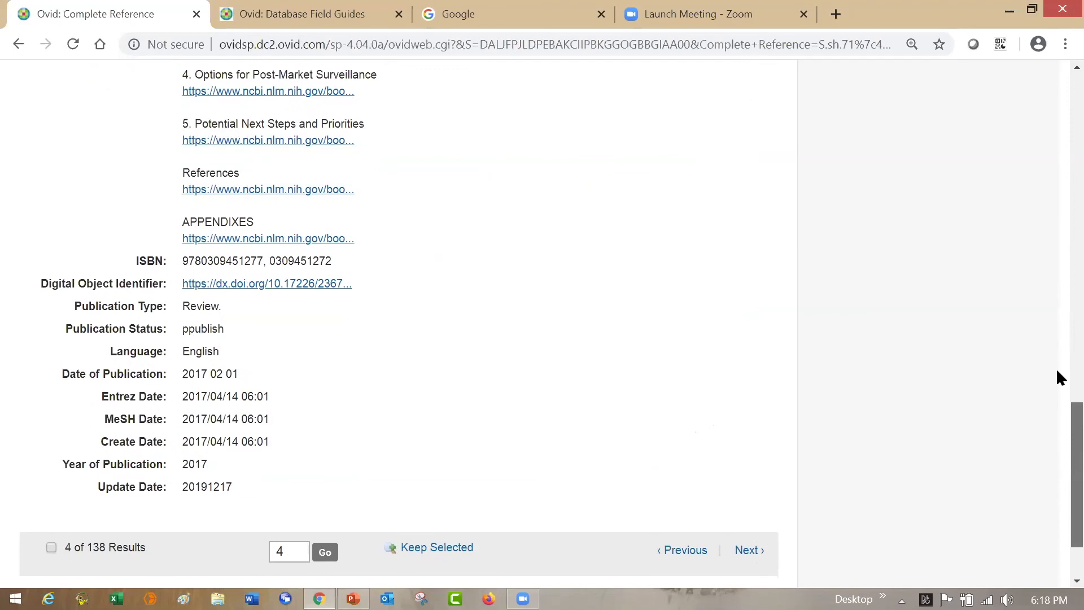
{"action": "scroll", "coordinate": [1057, 212], "scroll_direction": "up", "scroll_amount": 15}
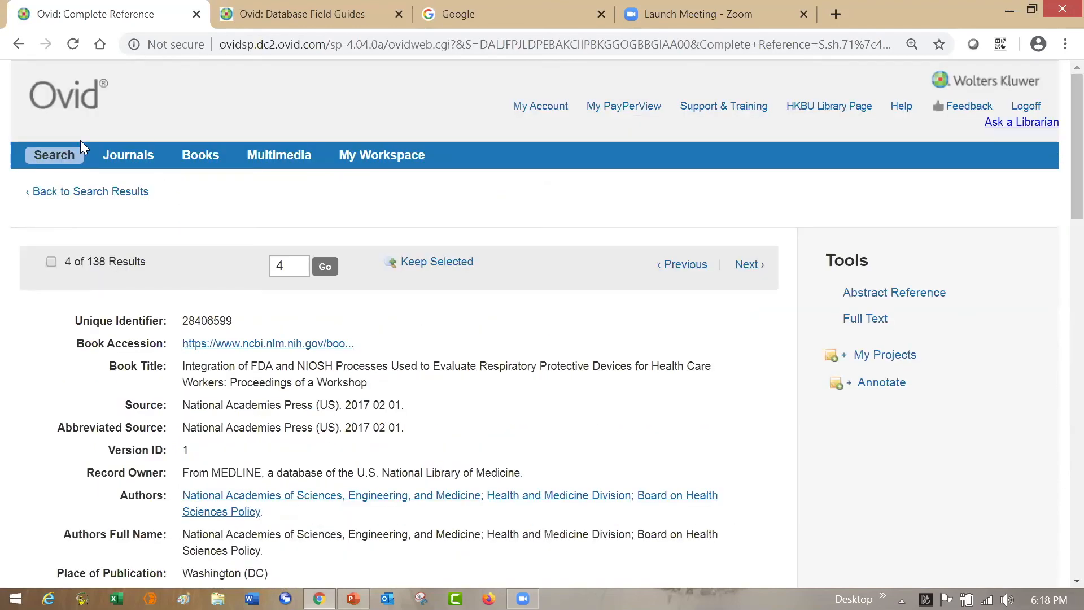
- Return to the search form and review the lines of the search history
{"action": "left_click", "coordinate": [69, 156]}
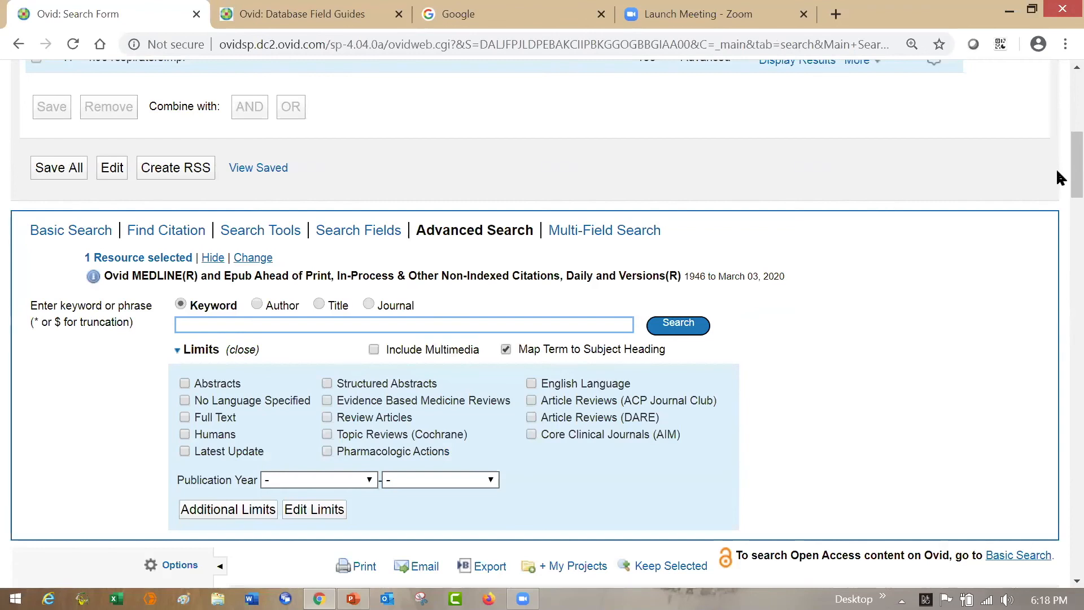
{"action": "scroll", "coordinate": [1057, 164], "scroll_direction": "up", "scroll_amount": 5}
{"action": "scroll", "coordinate": [1057, 129], "scroll_direction": "down", "scroll_amount": 1}
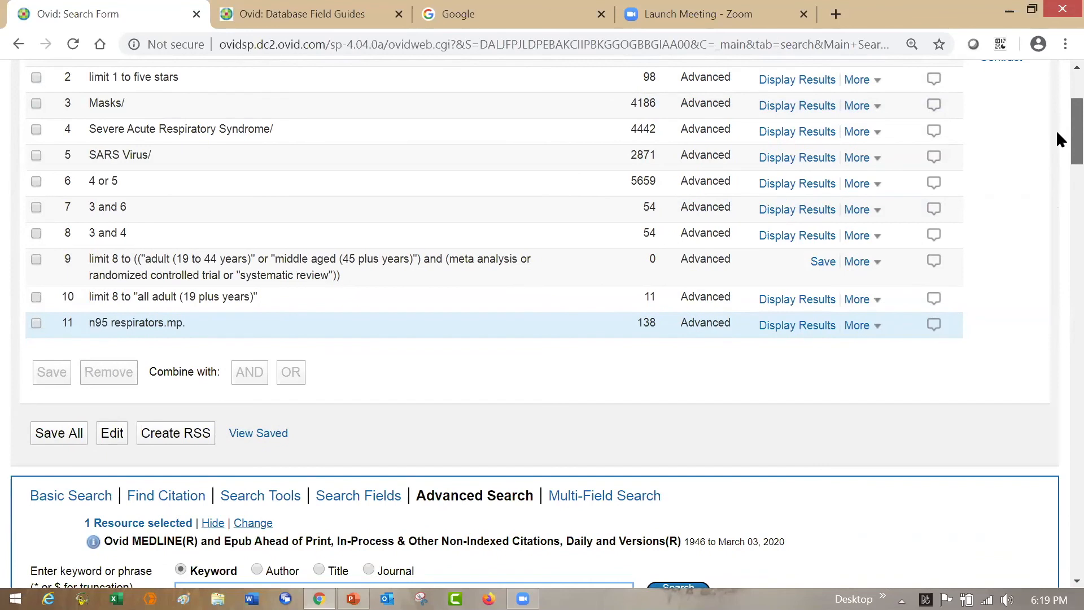
{"action": "scroll", "coordinate": [1057, 138], "scroll_direction": "down", "scroll_amount": 1}
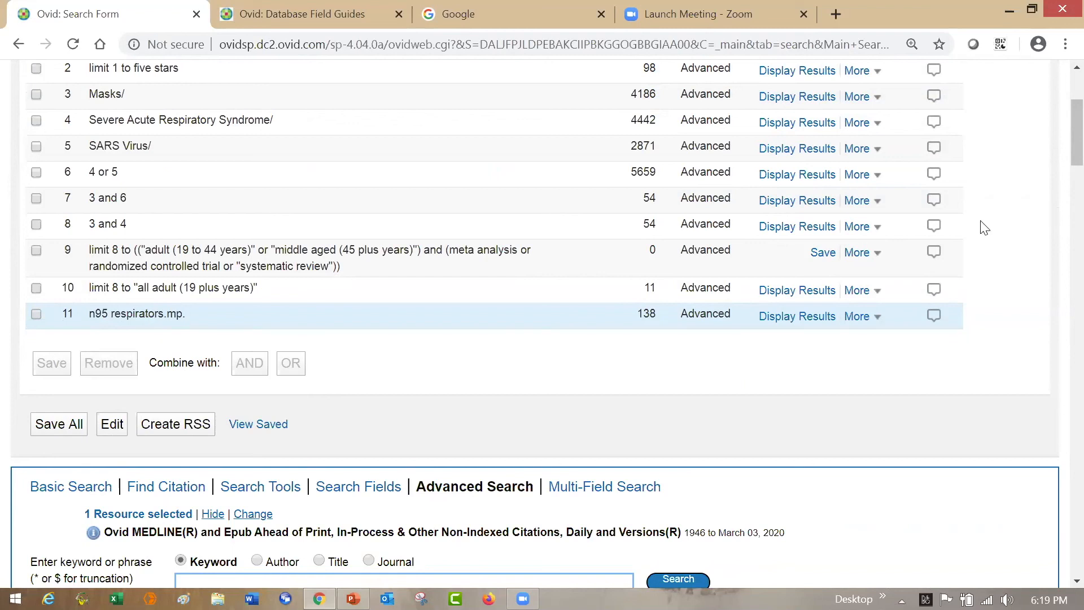
- Turn off mapping to subject headings and run a keyword search for "n95 respirator"
{"action": "scroll", "coordinate": [1057, 153], "scroll_direction": "down", "scroll_amount": 1}
{"action": "scroll", "coordinate": [1056, 158], "scroll_direction": "down", "scroll_amount": 1}
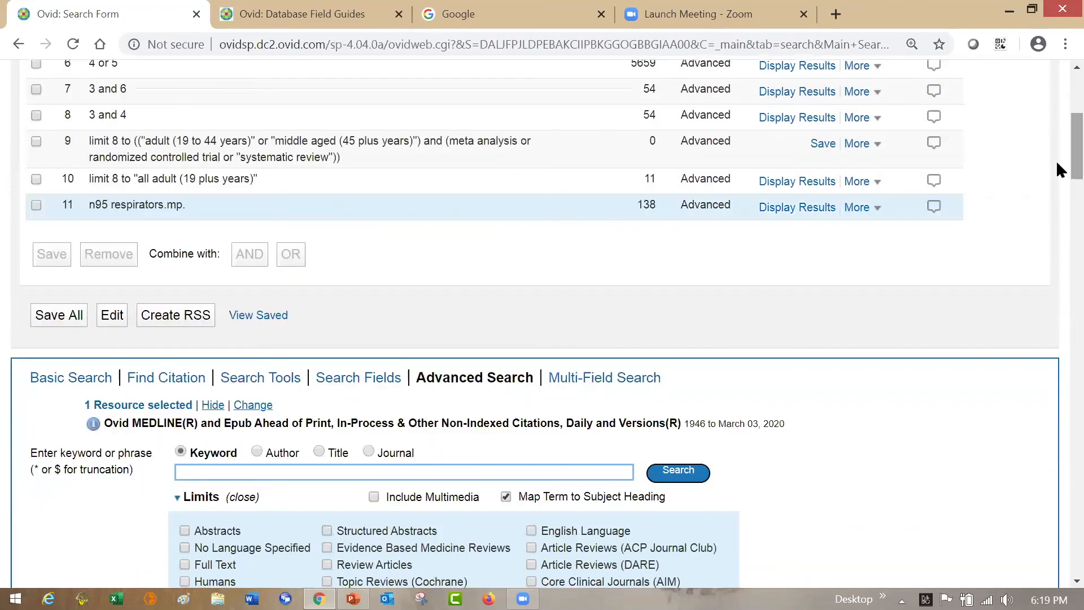
{"action": "left_click", "coordinate": [505, 497]}
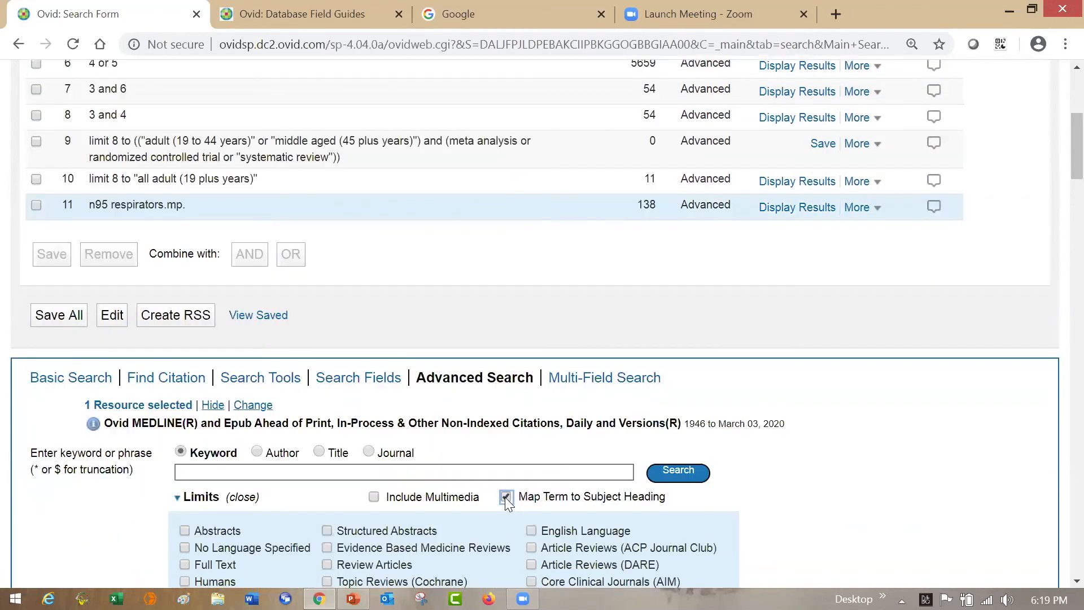
{"action": "left_click", "coordinate": [524, 472]}
{"action": "type", "text": "n"}
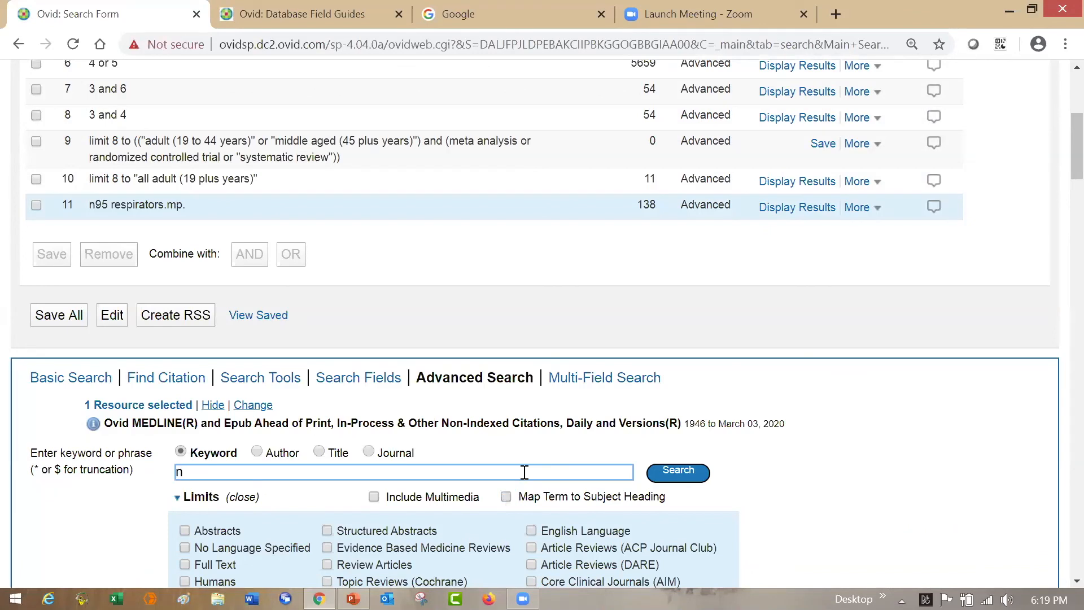
{"action": "type", "text": "95 res"}
{"action": "type", "text": "pirator"}
{"action": "left_click", "coordinate": [672, 479]}
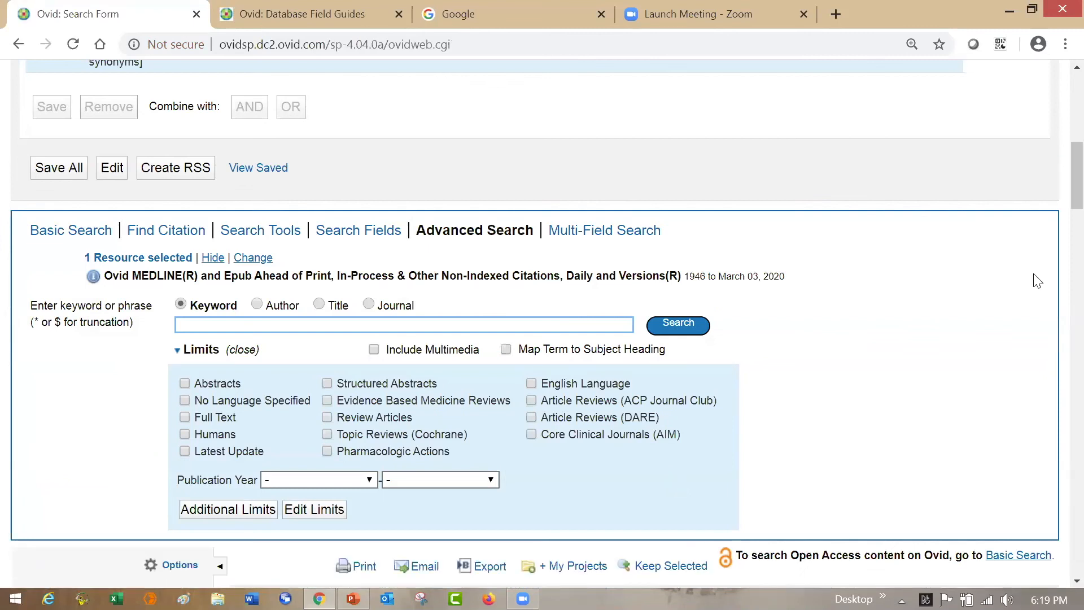
- Turn subject heading mapping back on and highlight the list of fields covered by the n95 respirator.mp. search in the history
{"action": "scroll", "coordinate": [1057, 163], "scroll_direction": "up", "scroll_amount": 3}
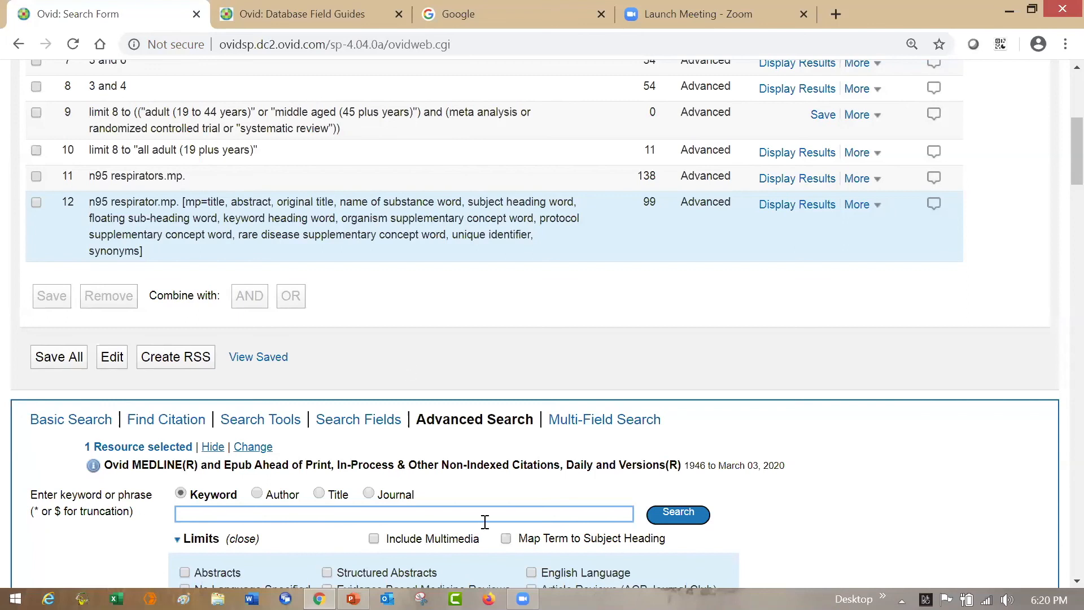
{"action": "left_click", "coordinate": [505, 539]}
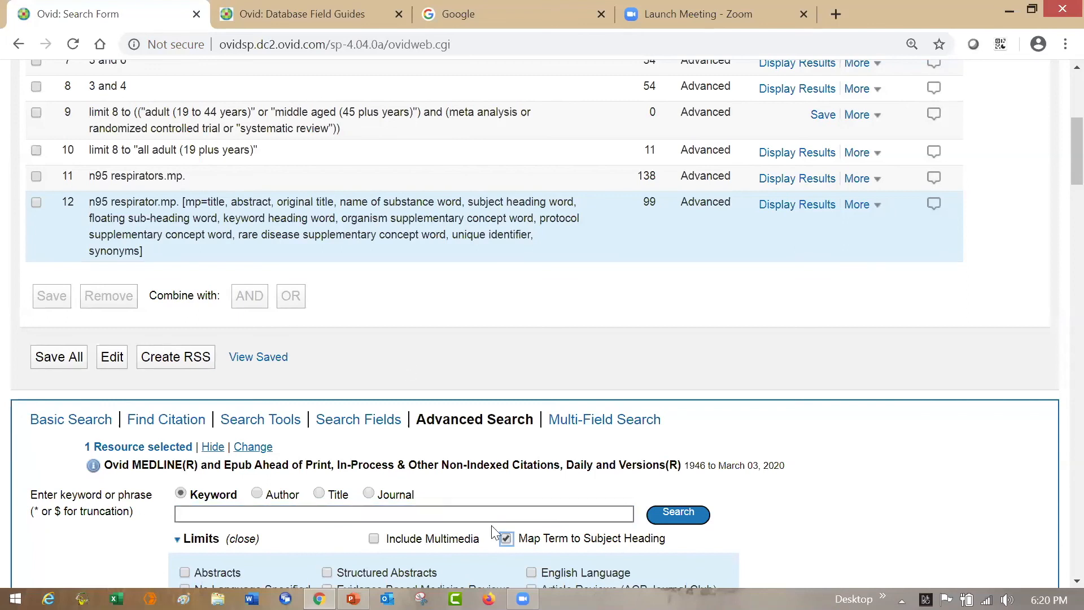
{"action": "left_click_drag", "start_coordinate": [186, 202], "coordinate": [278, 249]}
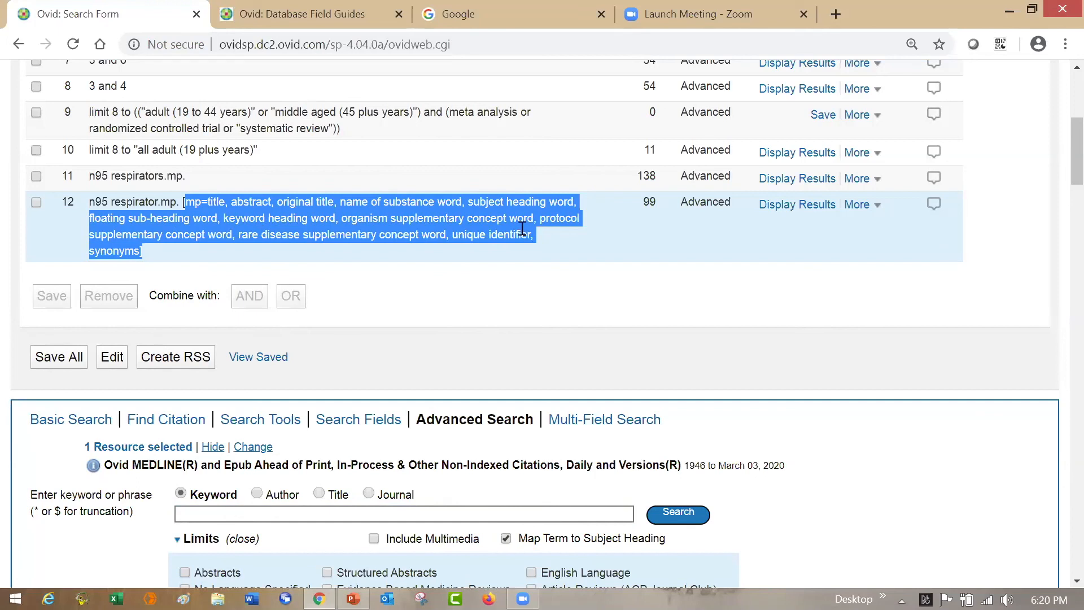
- Combine search lines 11 and 12, the plural and singular n95 respirator searches, with OR
{"action": "left_click", "coordinate": [36, 176]}
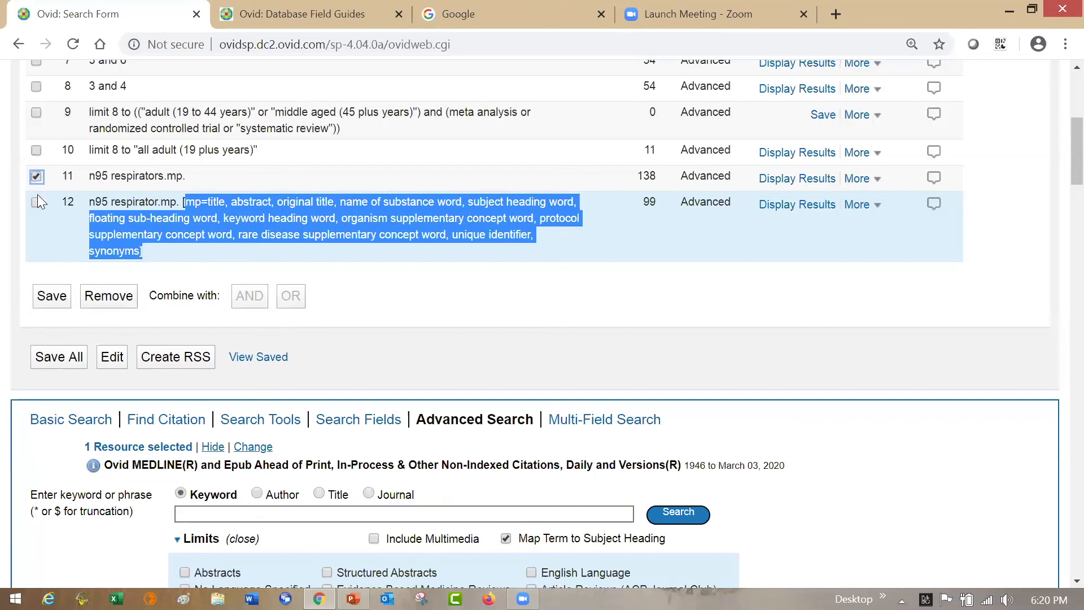
{"action": "left_click", "coordinate": [38, 202]}
{"action": "left_click", "coordinate": [291, 296]}
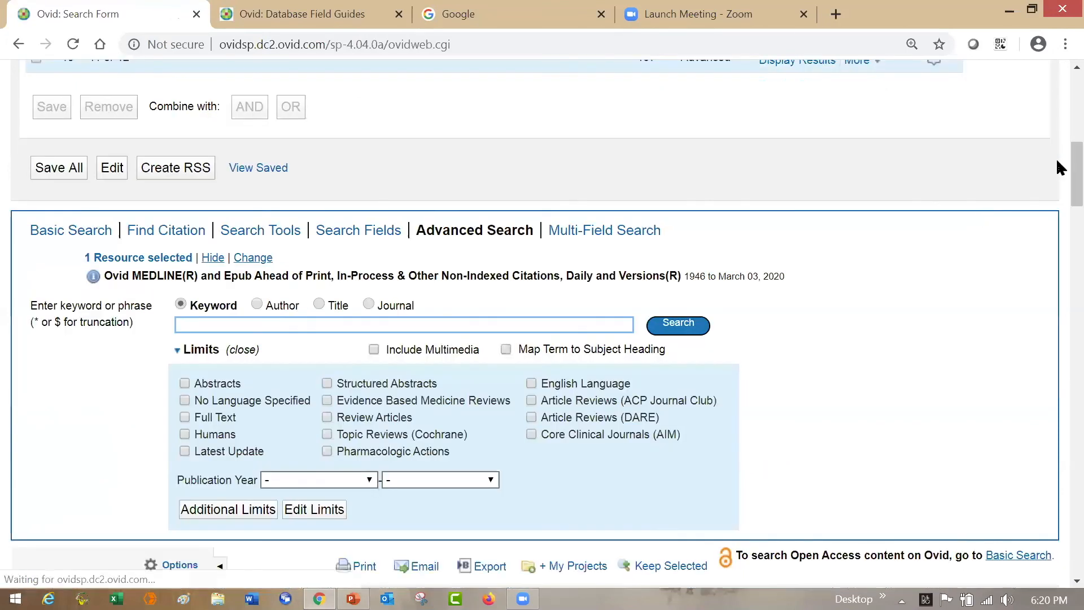
{"action": "scroll", "coordinate": [1058, 131], "scroll_direction": "up", "scroll_amount": 4}
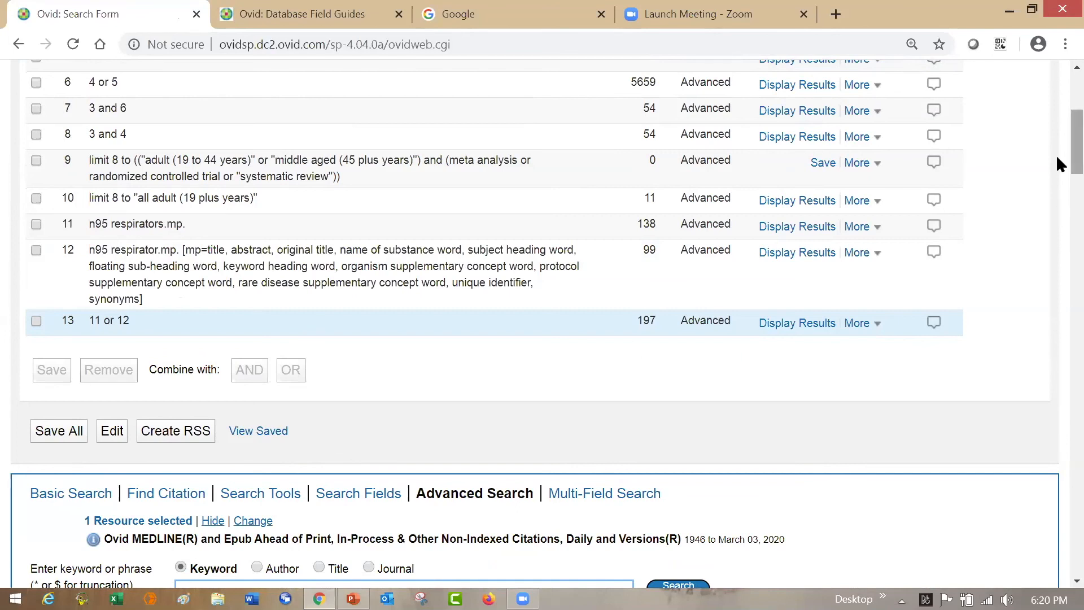
- Run a truncated keyword search for "n95 respirator*" with subject heading mapping turned off
{"action": "scroll", "coordinate": [1057, 159], "scroll_direction": "down", "scroll_amount": 3}
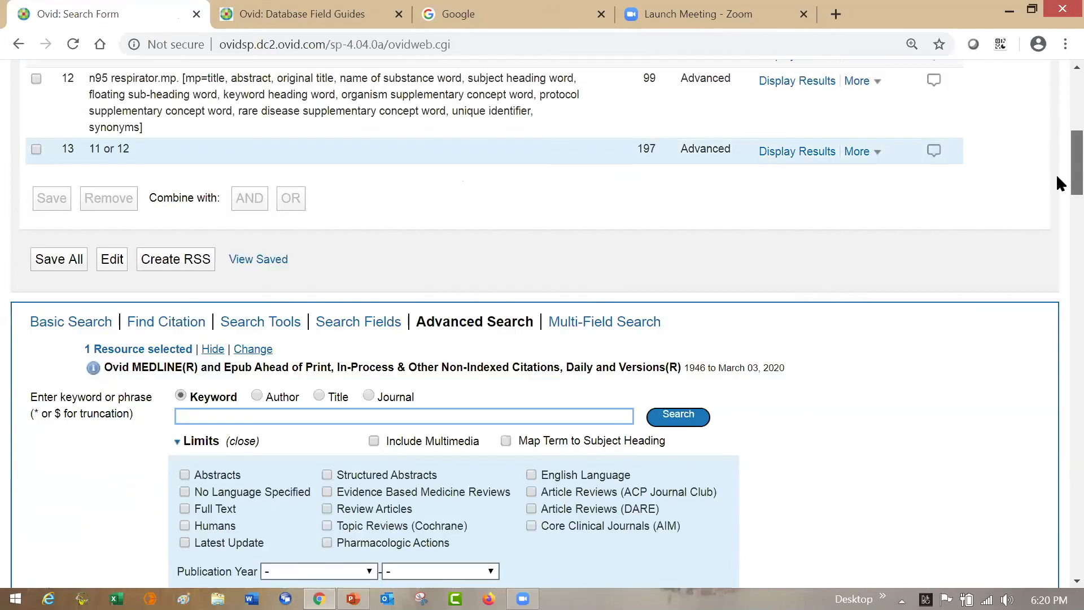
{"action": "left_click_drag", "start_coordinate": [1057, 176], "coordinate": [1058, 177]}
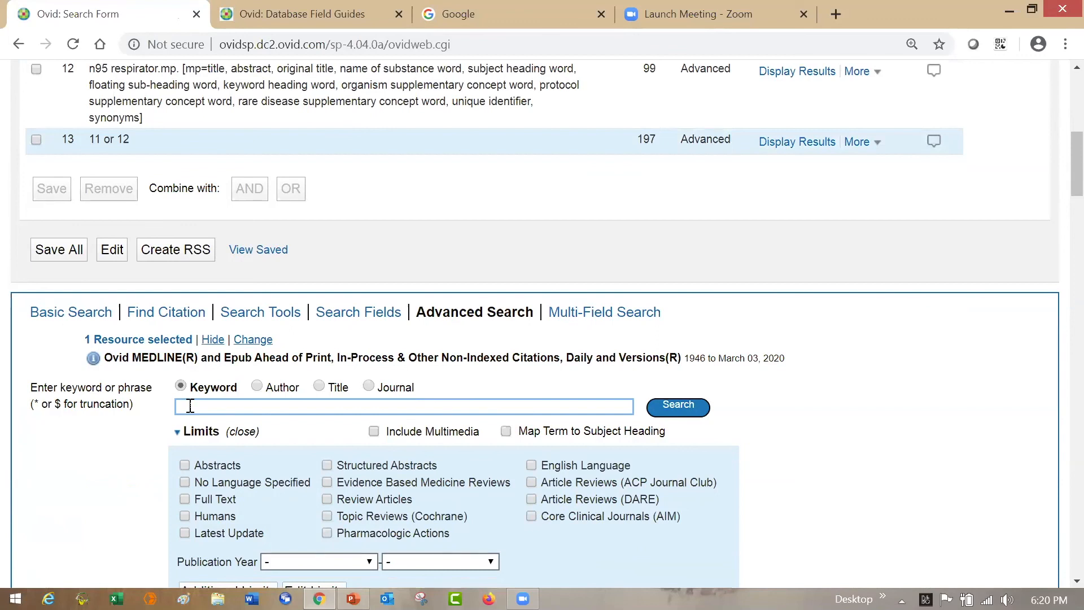
{"action": "type", "text": "n95 respirator*"}
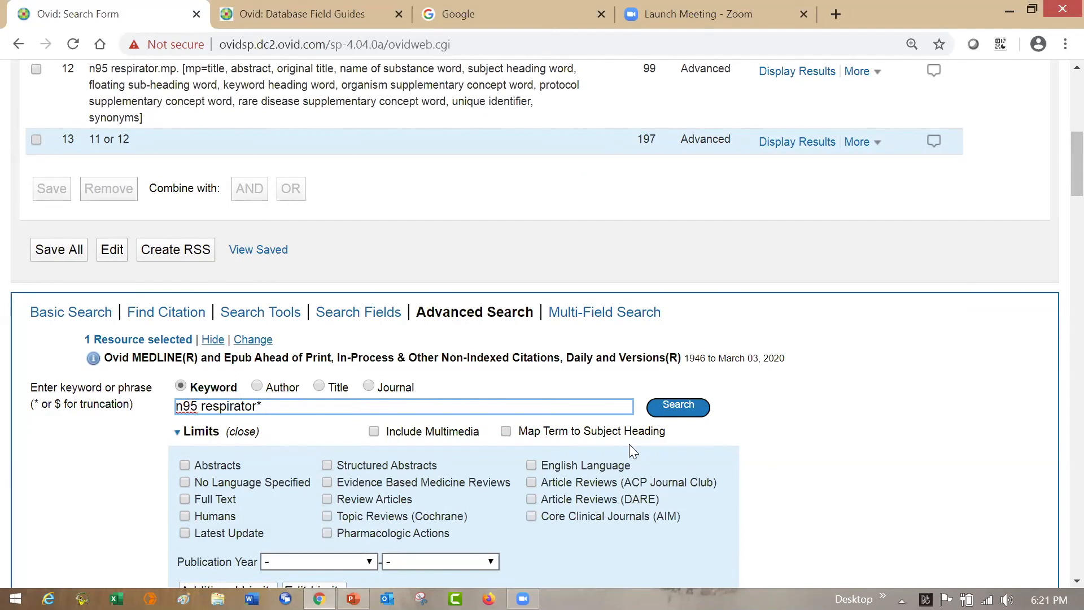
{"action": "left_click", "coordinate": [687, 414]}
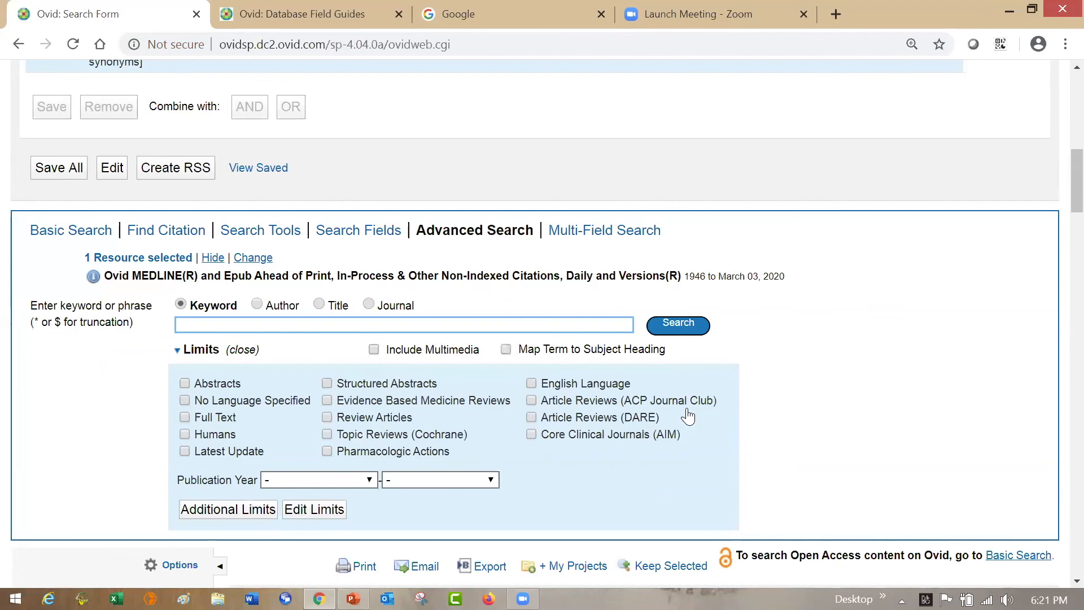
- Compare the n95 respirator* line with the combined "11 or 12" line in the history, and highlight the keyword entry hint
{"action": "scroll", "coordinate": [1056, 180], "scroll_direction": "up", "scroll_amount": 4}
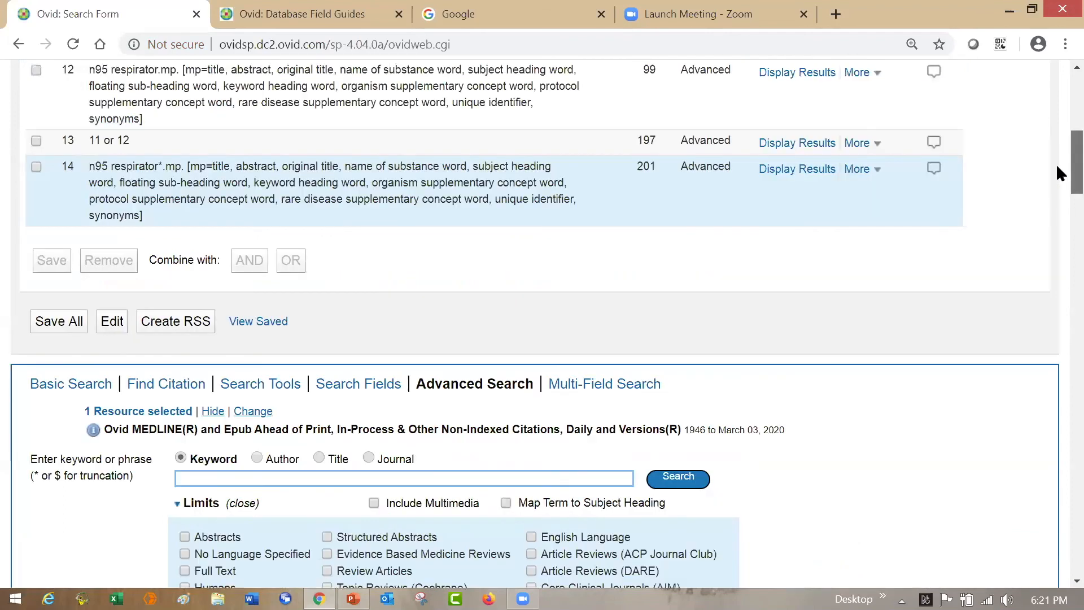
{"action": "scroll", "coordinate": [1056, 148], "scroll_direction": "up", "scroll_amount": 1}
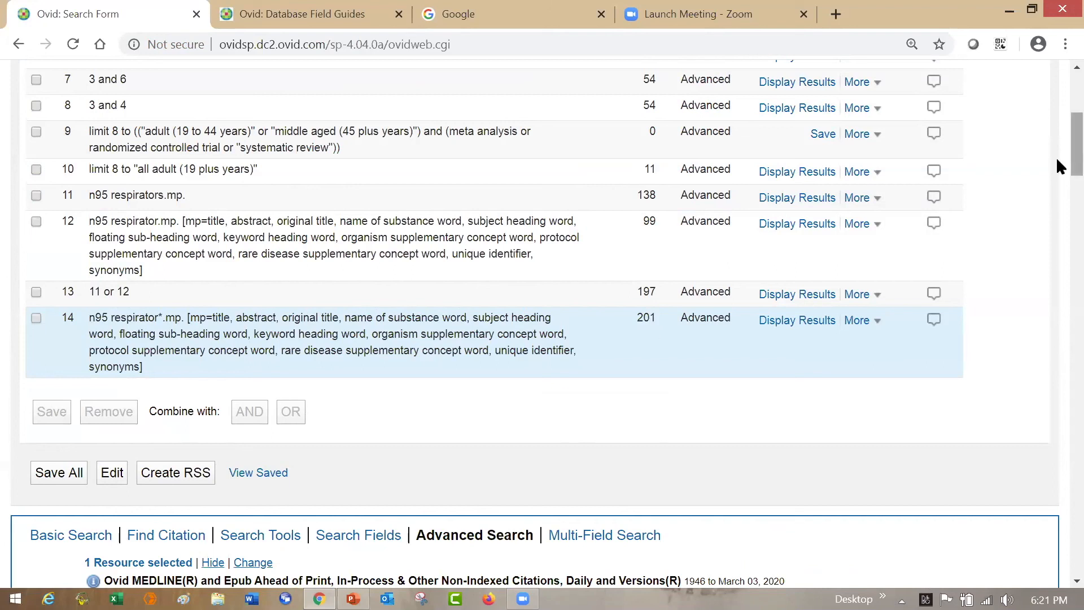
{"action": "scroll", "coordinate": [1059, 179], "scroll_direction": "down", "scroll_amount": 3}
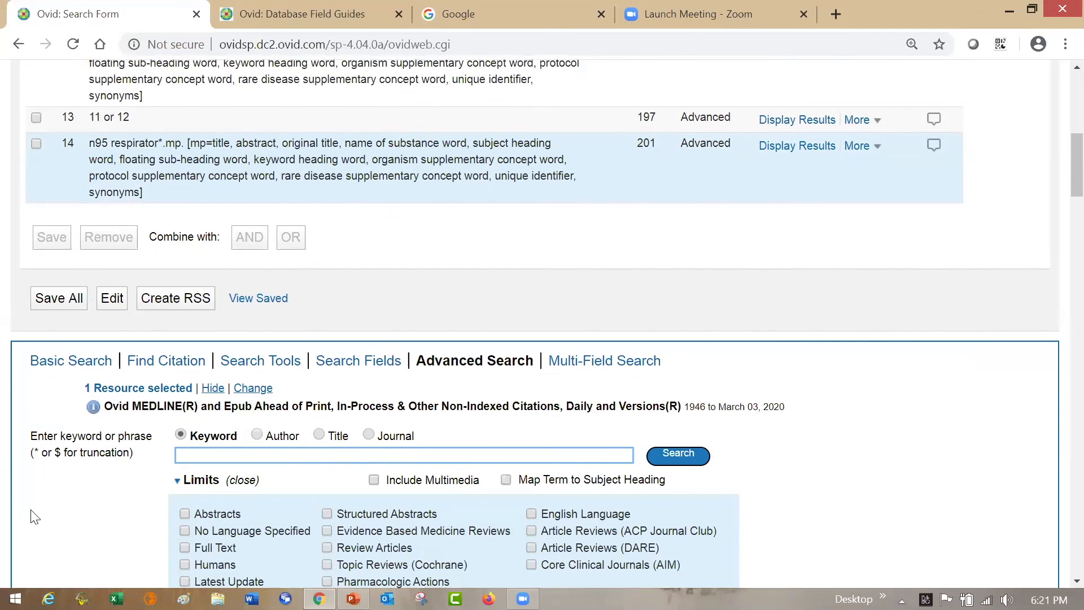
{"action": "left_click_drag", "start_coordinate": [65, 438], "coordinate": [104, 438]}
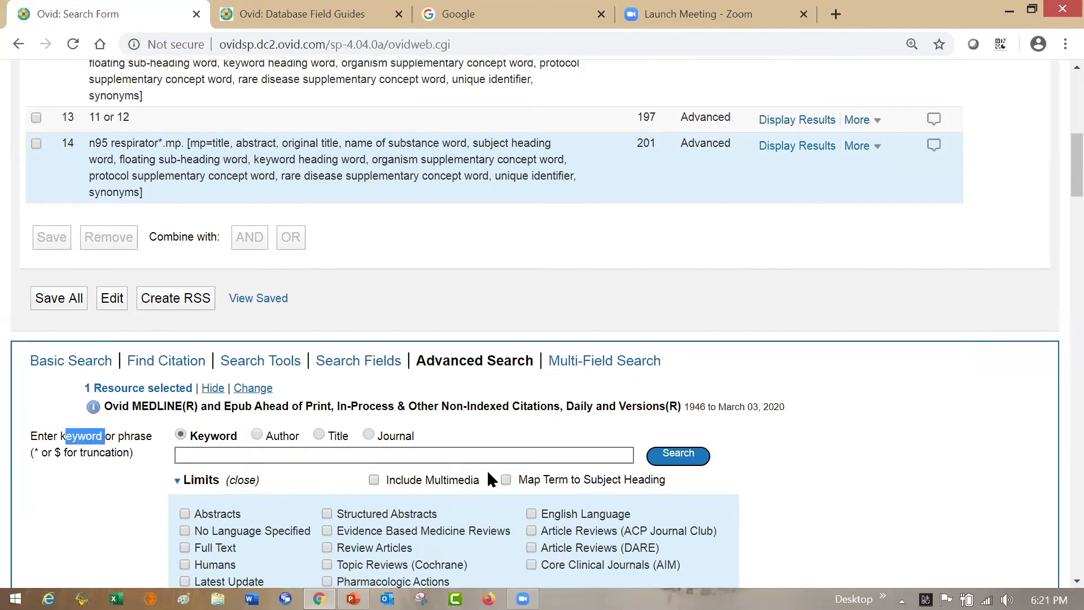
- Turn subject heading mapping back on and enter "n95 respirator?" as the keyword, using the ? wildcard
{"action": "left_click", "coordinate": [505, 480]}
{"action": "left_click", "coordinate": [204, 454]}
{"action": "type", "text": "n95"}
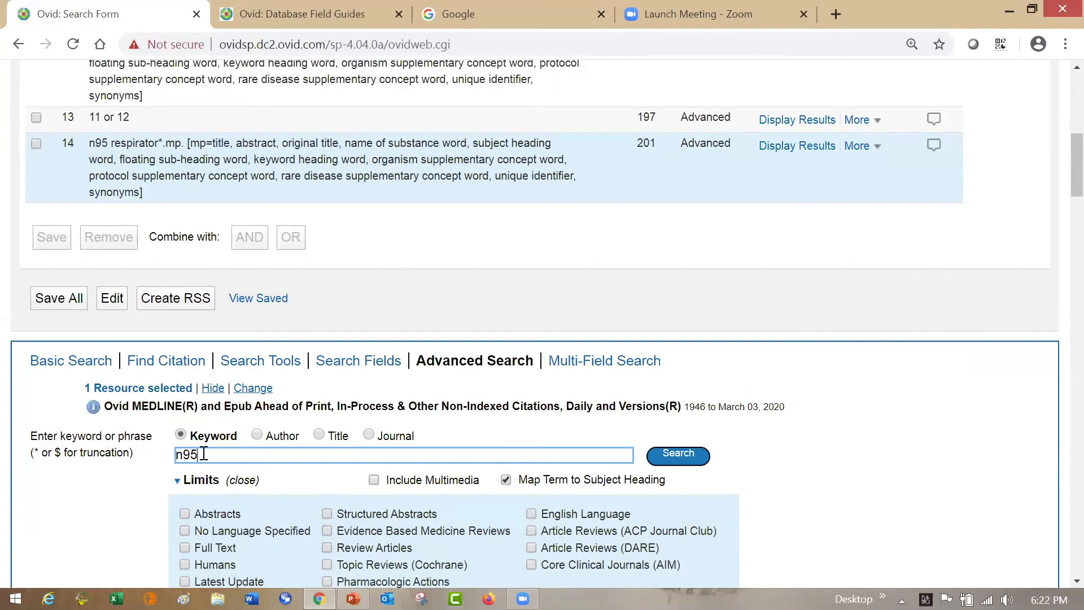
{"action": "type", "text": " respirator?"}
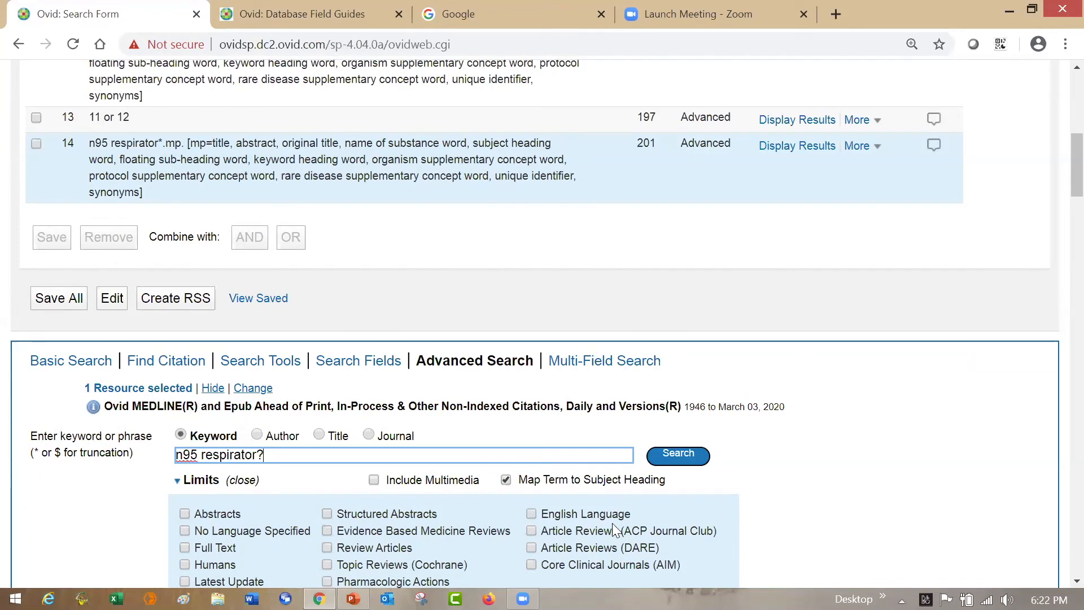
- Replace the ? wildcard with * in the respirator keyword, and clear the entry without running it
{"action": "key", "text": "BackSpace"}
{"action": "type", "text": "*"}
{"action": "key", "text": "BackSpace"}
{"action": "key", "text": "BackSpace"}
{"action": "key", "text": "BackSpace"}
{"action": "key", "text": "BackSpace"}
{"action": "key", "text": "BackSpace"}
{"action": "key", "text": "BackSpace"}
{"action": "key", "text": "BackSpace"}
{"action": "key", "text": "BackSpace"}
{"action": "key", "text": "BackSpace"}
{"action": "key", "text": "BackSpace"}
{"action": "key", "text": "BackSpace"}
{"action": "key", "text": "BackSpace"}
{"action": "key", "text": "BackSpace"}
{"action": "key", "text": "BackSpace"}
{"action": "key", "text": "BackSpace"}
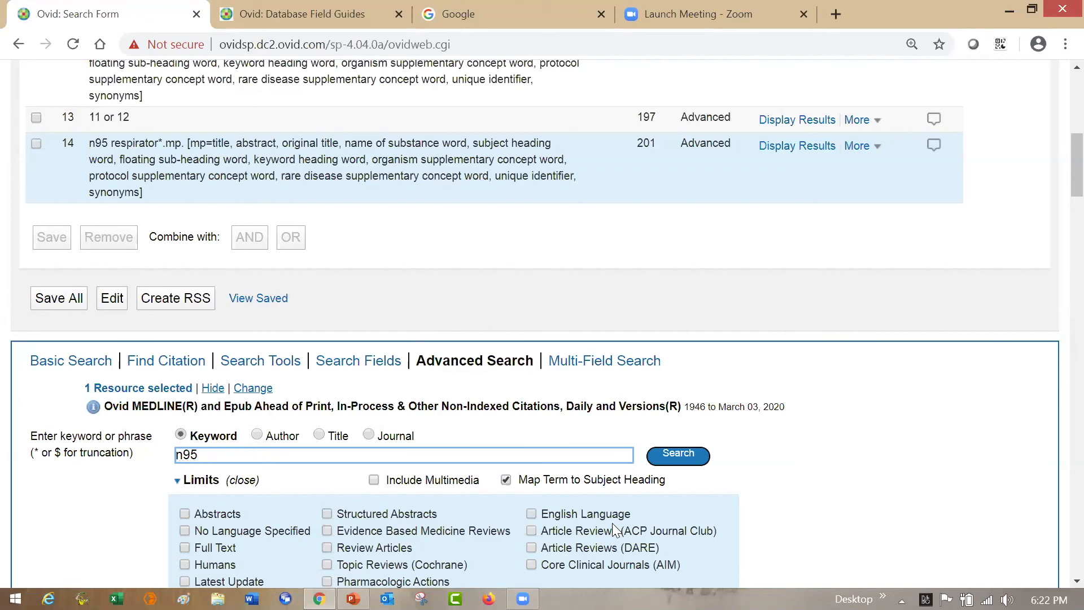
- Enter "organi#ation" as a wildcard spelling example, try ? and * as alternative symbols, and clear the entry
{"action": "type", "text": "organi#"}
{"action": "type", "text": "ation"}
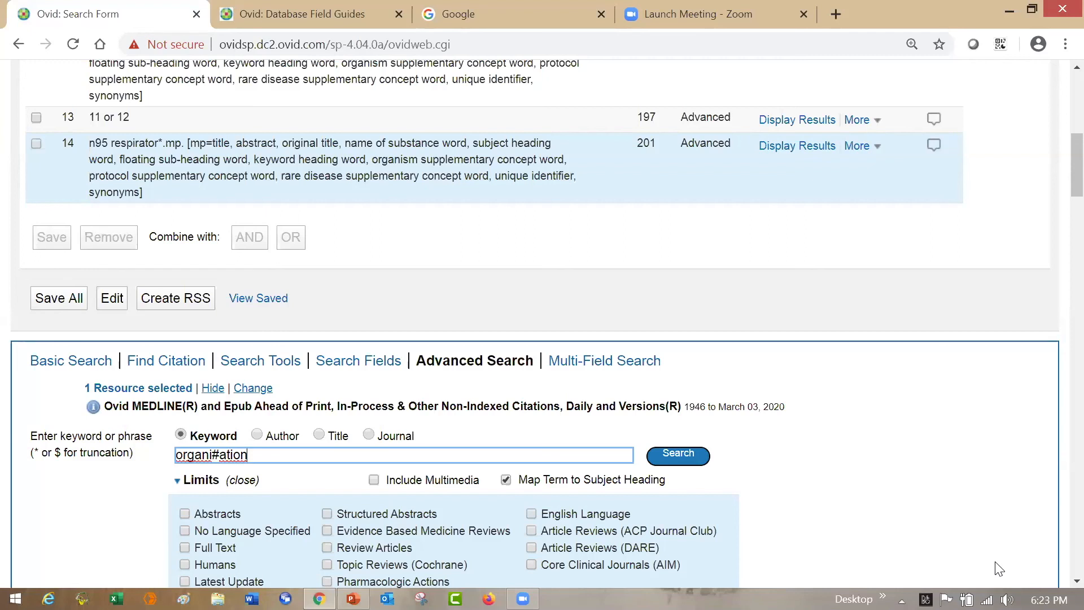
{"action": "type", "text": "?"}
{"action": "key", "text": "BackSpace"}
{"action": "type", "text": "*"}
{"action": "key", "text": "BackSpace"}
{"action": "key", "text": "BackSpace"}
{"action": "key", "text": "BackSpace"}
{"action": "key", "text": "BackSpace"}
{"action": "key", "text": "BackSpace"}
{"action": "key", "text": "BackSpace"}
{"action": "key", "text": "BackSpace"}
{"action": "key", "text": "BackSpace"}
{"action": "key", "text": "BackSpace"}
{"action": "key", "text": "BackSpace"}
{"action": "key", "text": "BackSpace"}
{"action": "key", "text": "BackSpace"}
{"action": "key", "text": "BackSpace"}
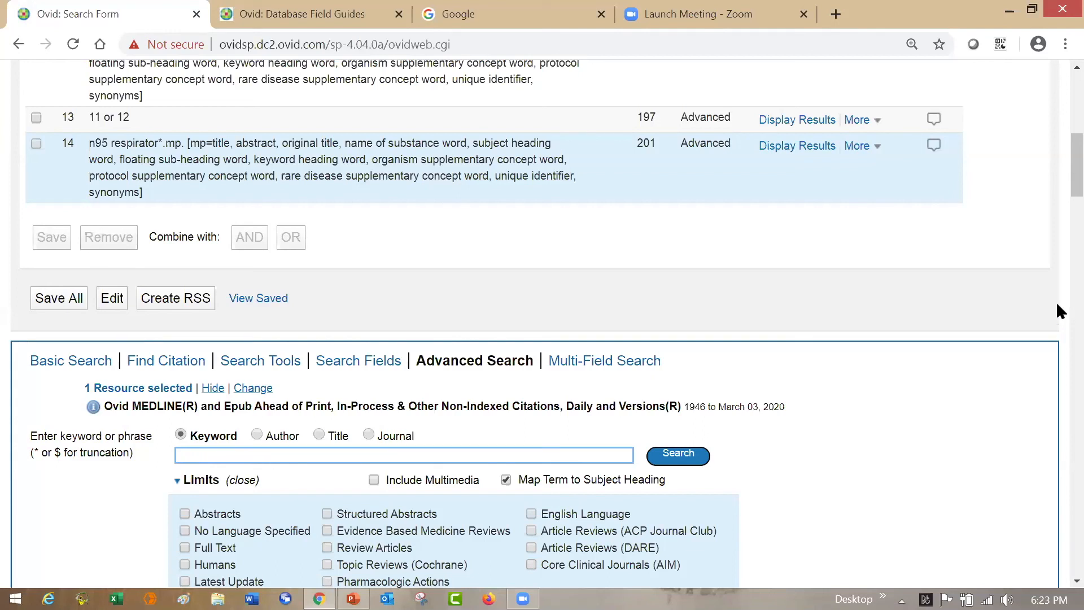
- Run a keyword search for "n95 respirator" with subject heading mapping turned on
{"action": "scroll", "coordinate": [1059, 179], "scroll_direction": "up", "scroll_amount": 2}
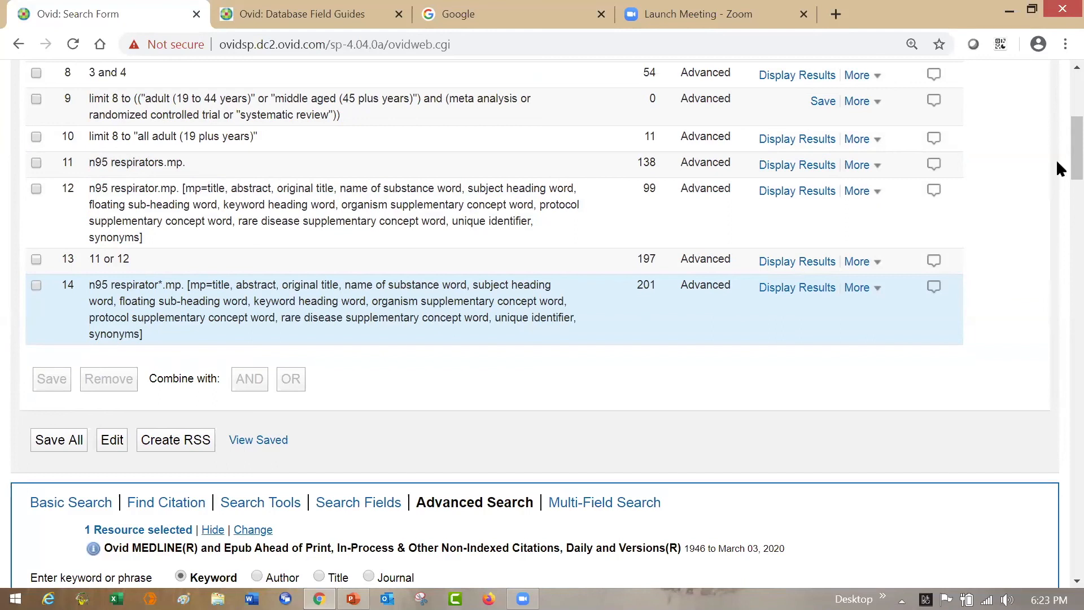
{"action": "scroll", "coordinate": [1056, 180], "scroll_direction": "down", "scroll_amount": 3}
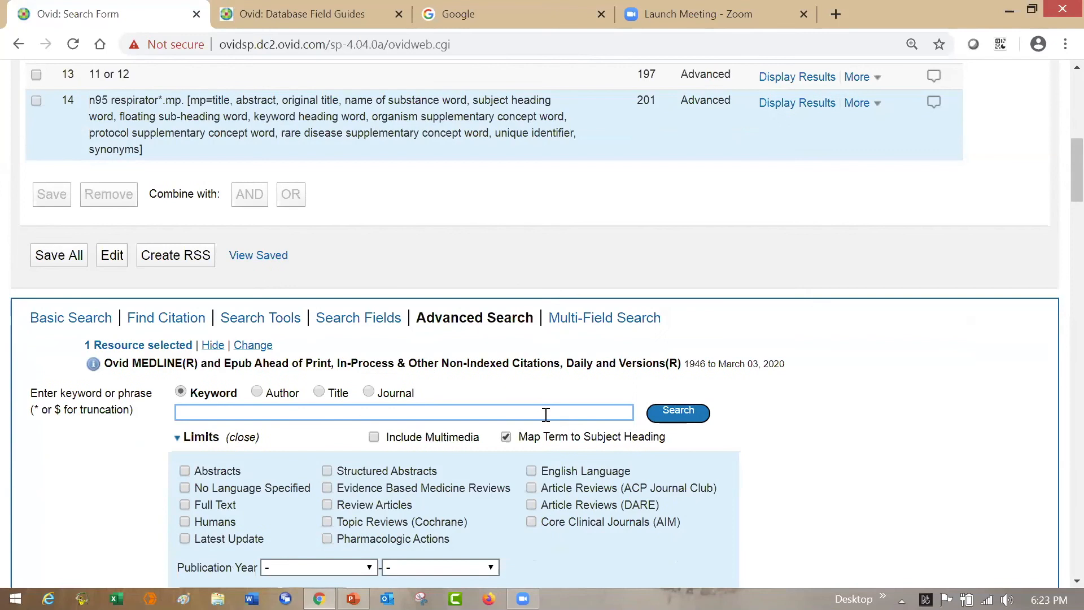
{"action": "type", "text": "n95 respira"}
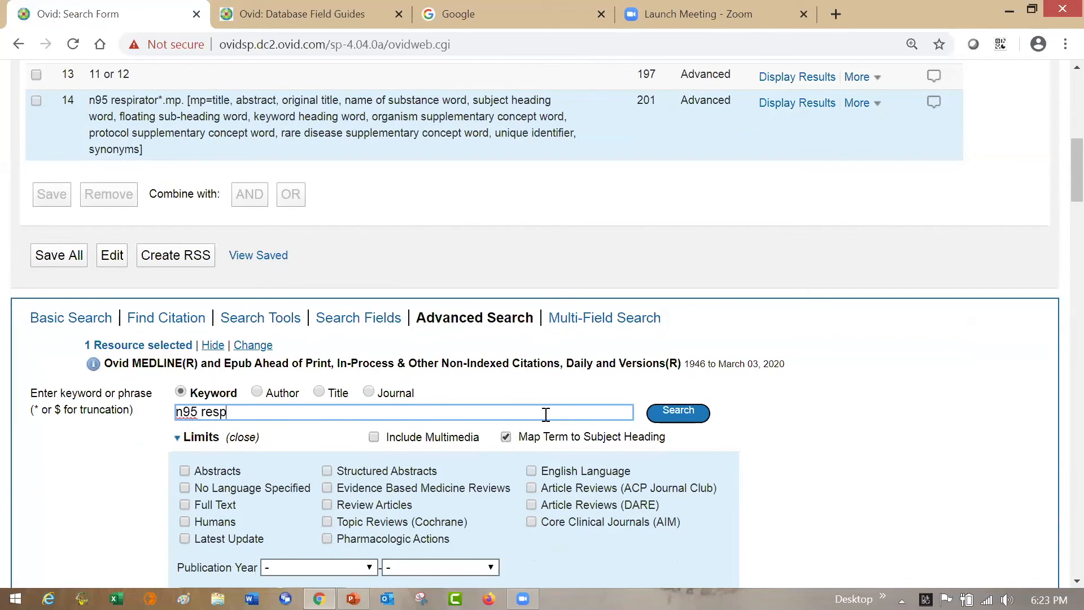
{"action": "type", "text": "tor"}
{"action": "left_click", "coordinate": [692, 417]}
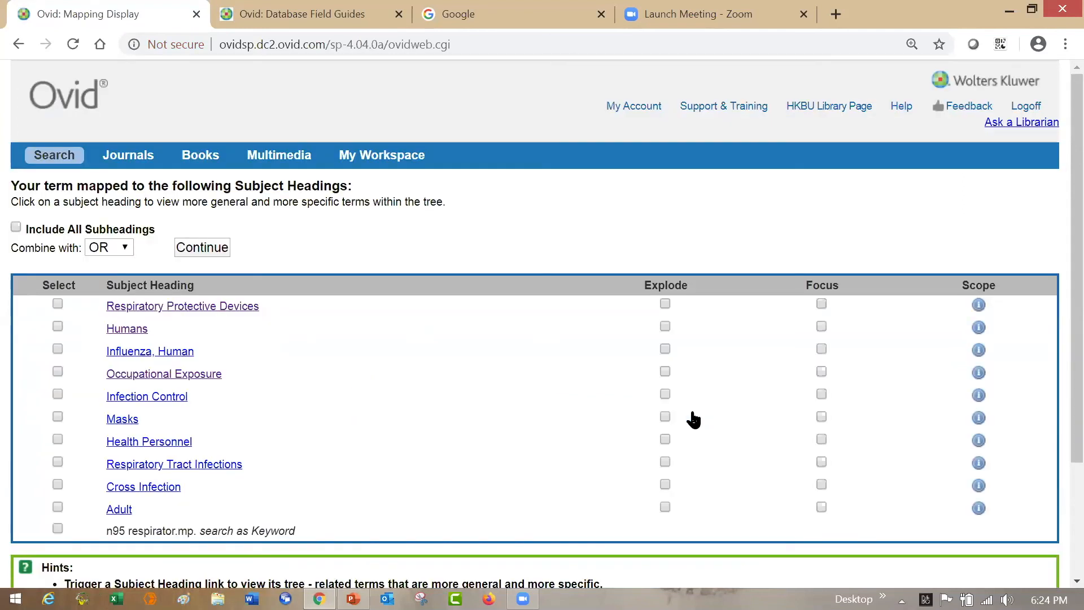
- Open the subject tree for Respiratory Protective Devices and examine where the heading sits among the equipment and protective device terms
{"action": "left_click", "coordinate": [57, 304]}
{"action": "left_click", "coordinate": [205, 305]}
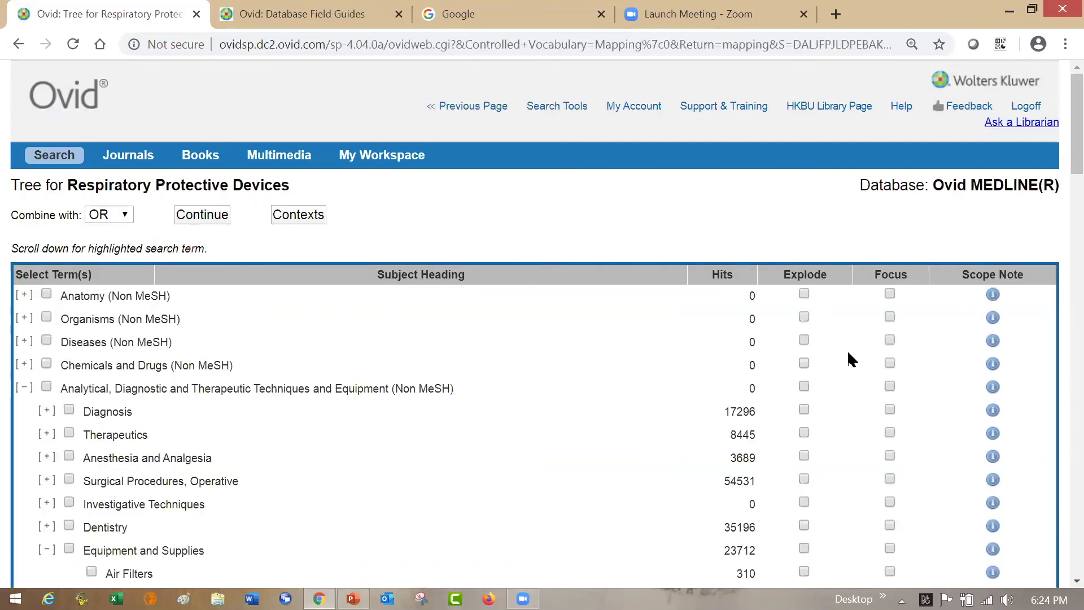
{"action": "scroll", "coordinate": [1059, 192], "scroll_direction": "down", "scroll_amount": 3}
{"action": "scroll", "coordinate": [1058, 219], "scroll_direction": "down", "scroll_amount": 8}
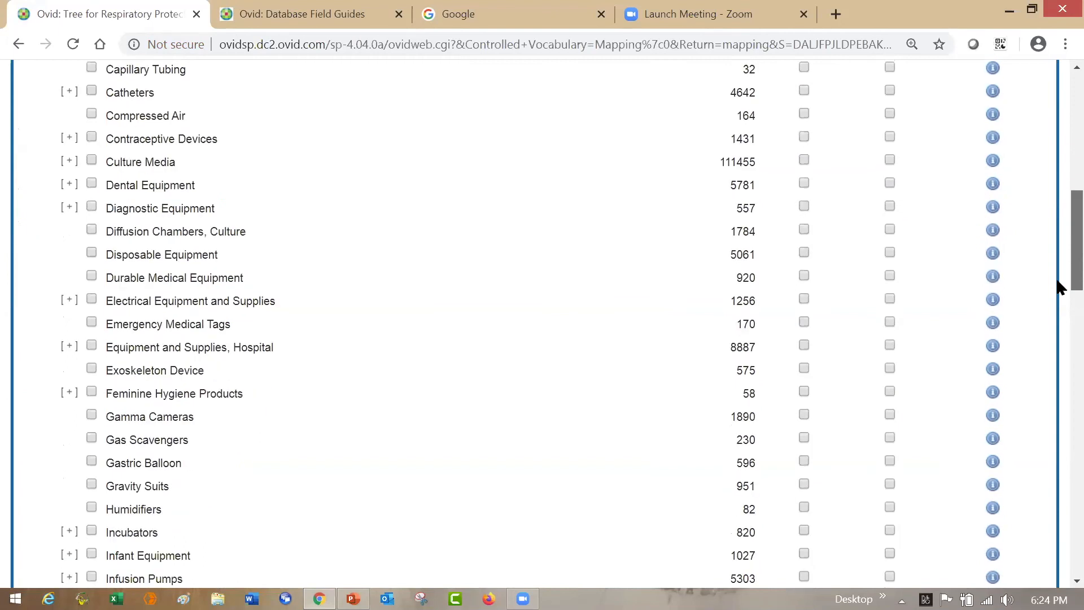
{"action": "scroll", "coordinate": [1058, 281], "scroll_direction": "down", "scroll_amount": 3}
{"action": "scroll", "coordinate": [1058, 339], "scroll_direction": "down", "scroll_amount": 5}
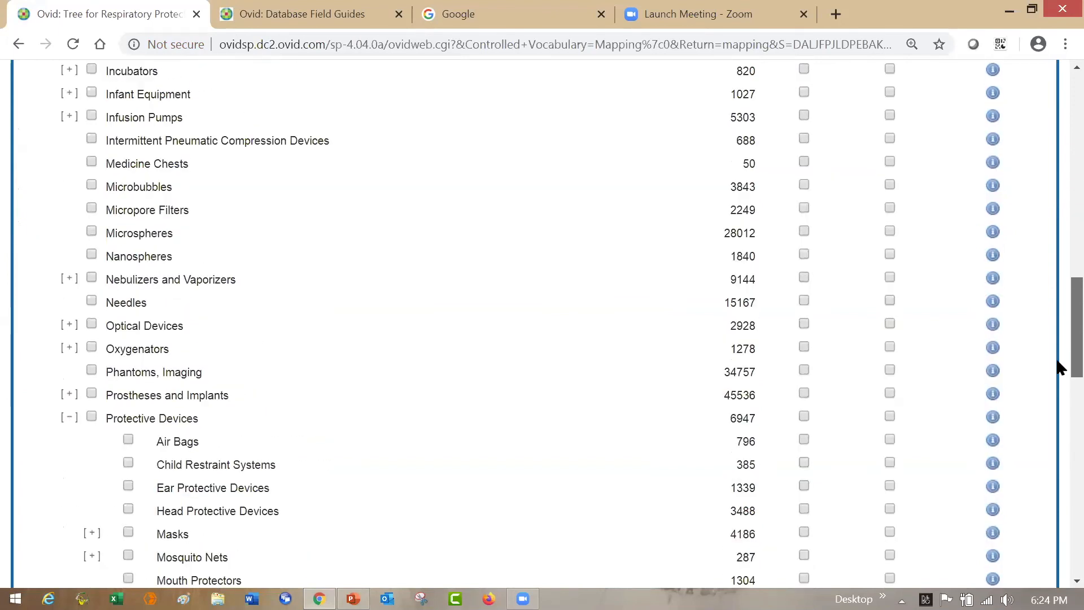
{"action": "scroll", "coordinate": [1055, 397], "scroll_direction": "down", "scroll_amount": 4}
{"action": "scroll", "coordinate": [1055, 398], "scroll_direction": "up", "scroll_amount": 11}
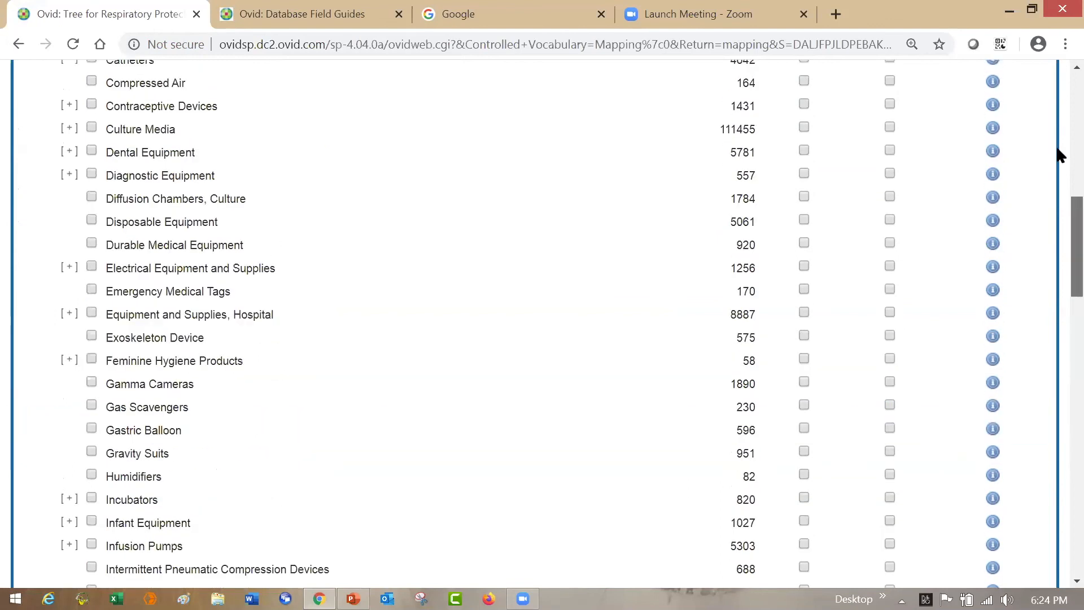
{"action": "scroll", "coordinate": [1056, 144], "scroll_direction": "up", "scroll_amount": 12}
- Show the contexts of Respiratory Protective Devices, select it under Protective Devices, and run the heading search without choosing subheadings
{"action": "left_click", "coordinate": [298, 215]}
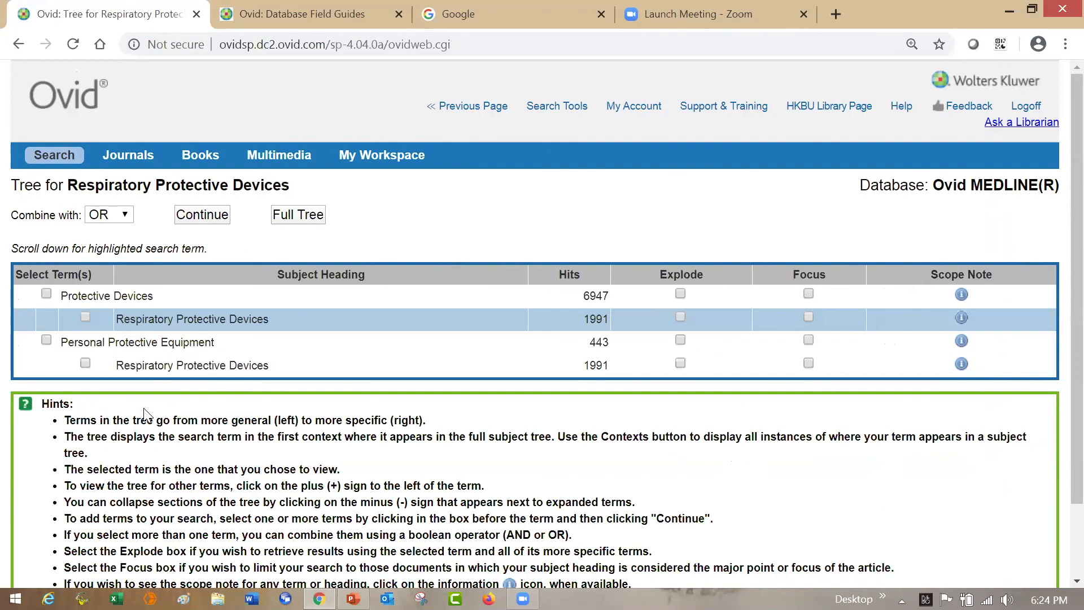
{"action": "left_click", "coordinate": [200, 217]}
{"action": "left_click", "coordinate": [85, 318]}
{"action": "left_click", "coordinate": [219, 218]}
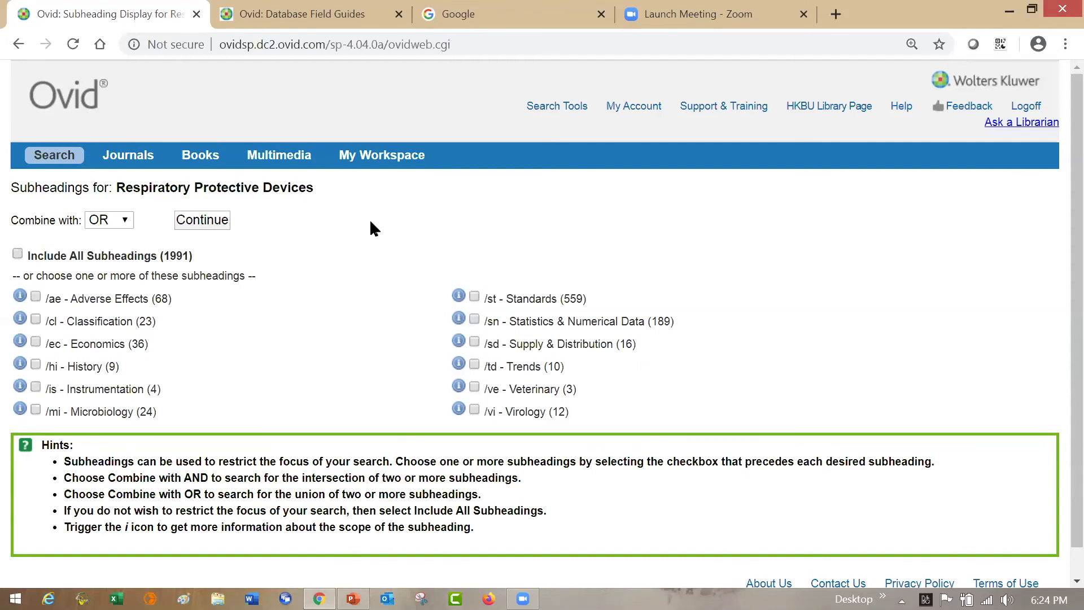
{"action": "left_click", "coordinate": [198, 223]}
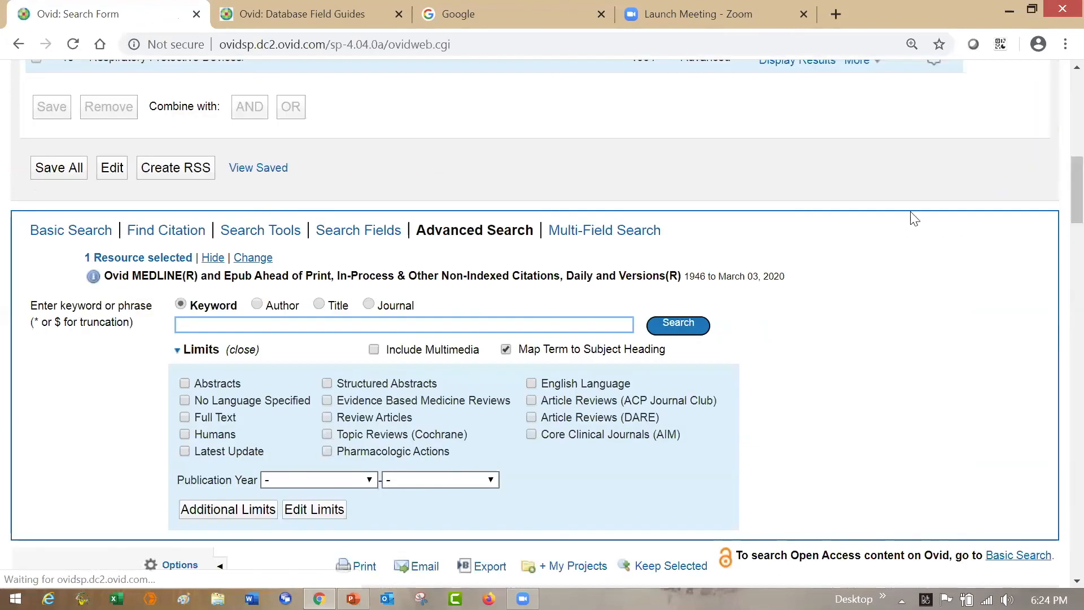
- Compare the n95 respirators keyword line with the Respiratory Protective Devices heading line in the search history, highlighting both terms
{"action": "scroll", "coordinate": [1056, 164], "scroll_direction": "up", "scroll_amount": 6}
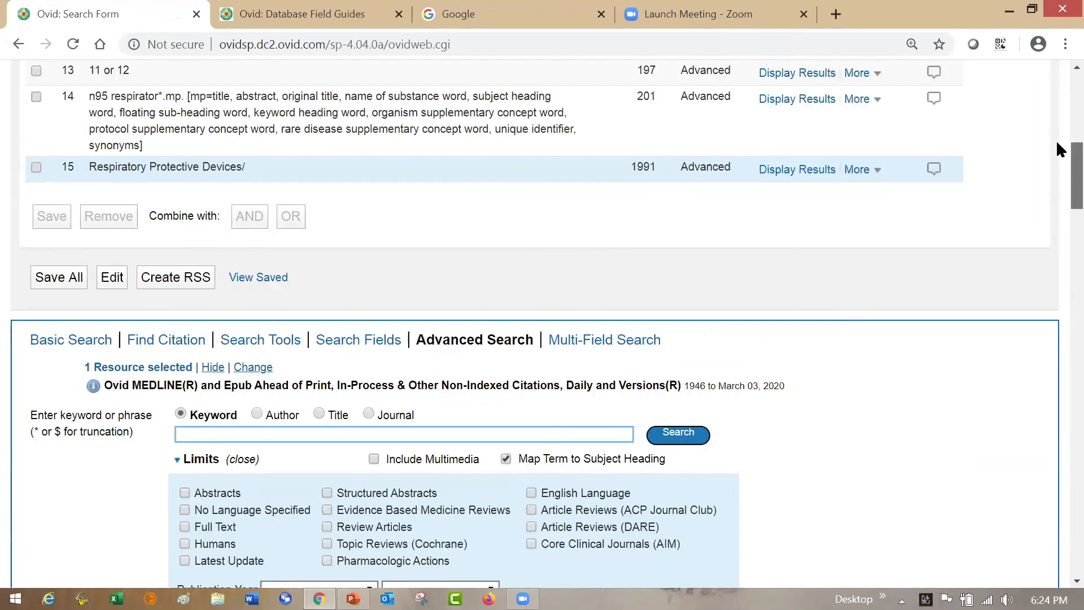
{"action": "scroll", "coordinate": [1057, 134], "scroll_direction": "up", "scroll_amount": 1}
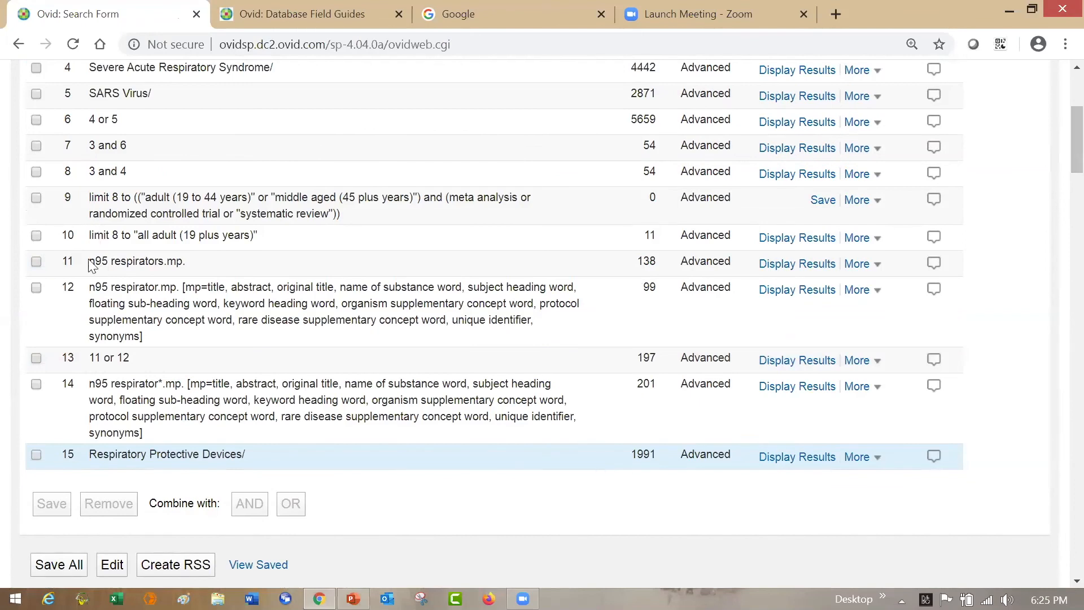
{"action": "left_click_drag", "start_coordinate": [91, 265], "coordinate": [165, 265]}
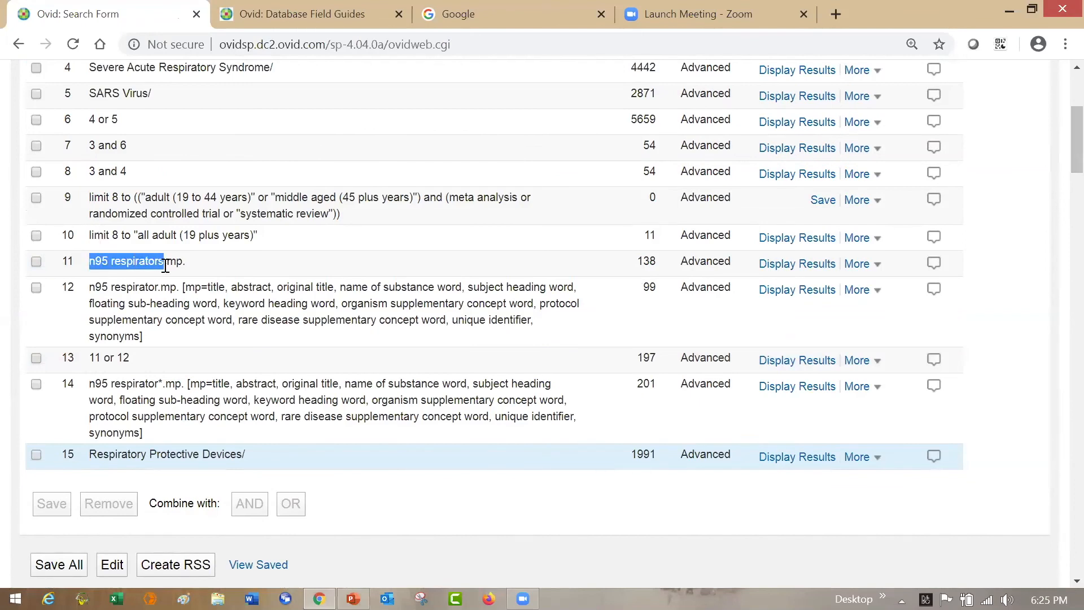
{"action": "left_click_drag", "start_coordinate": [97, 455], "coordinate": [225, 456]}
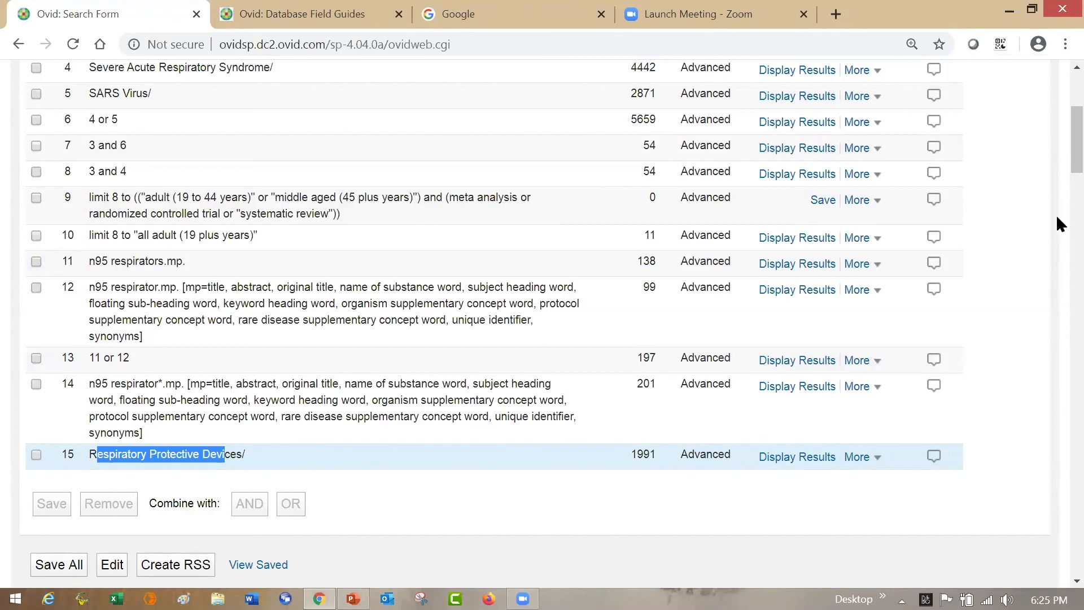
- Try mapping the keyword "beards" to subject headings, and return to the search form without selecting a heading
{"action": "left_click_drag", "start_coordinate": [1057, 156], "coordinate": [1057, 207]}
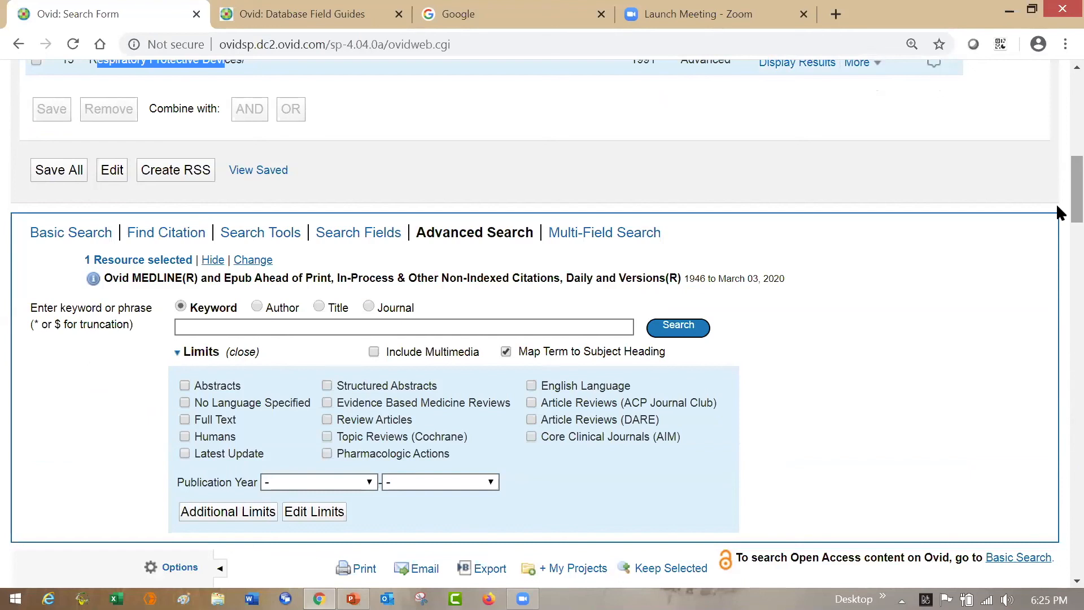
{"action": "left_click", "coordinate": [470, 327]}
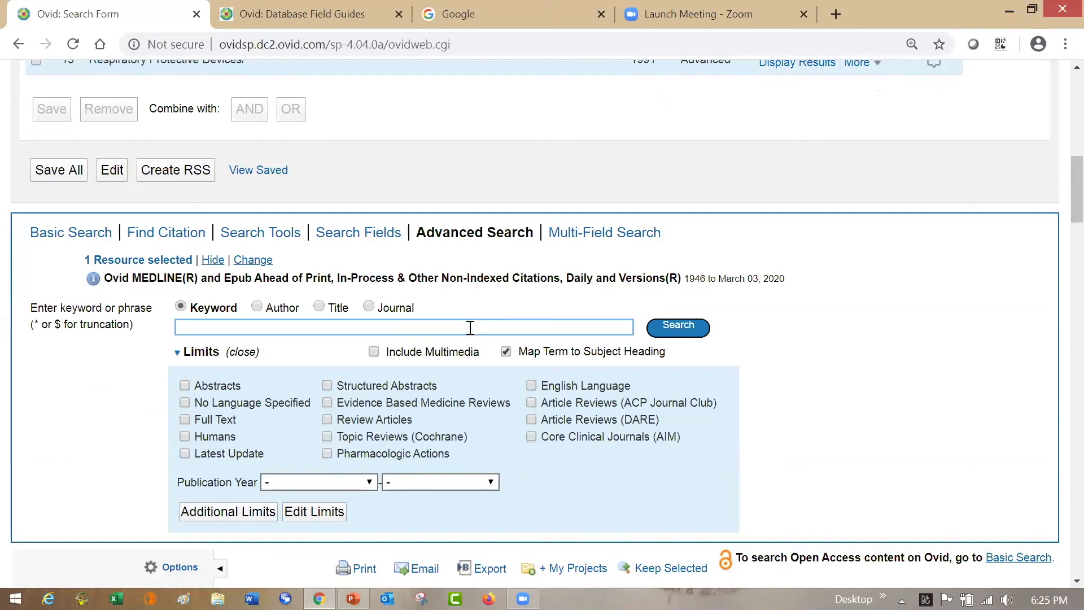
{"action": "type", "text": "beards"}
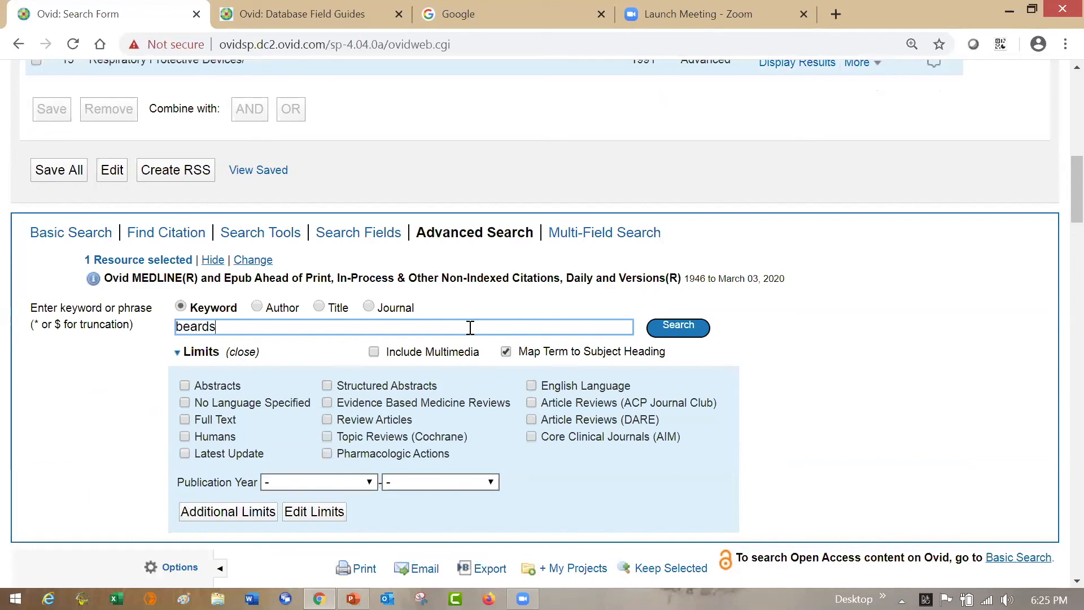
{"action": "left_click", "coordinate": [698, 332]}
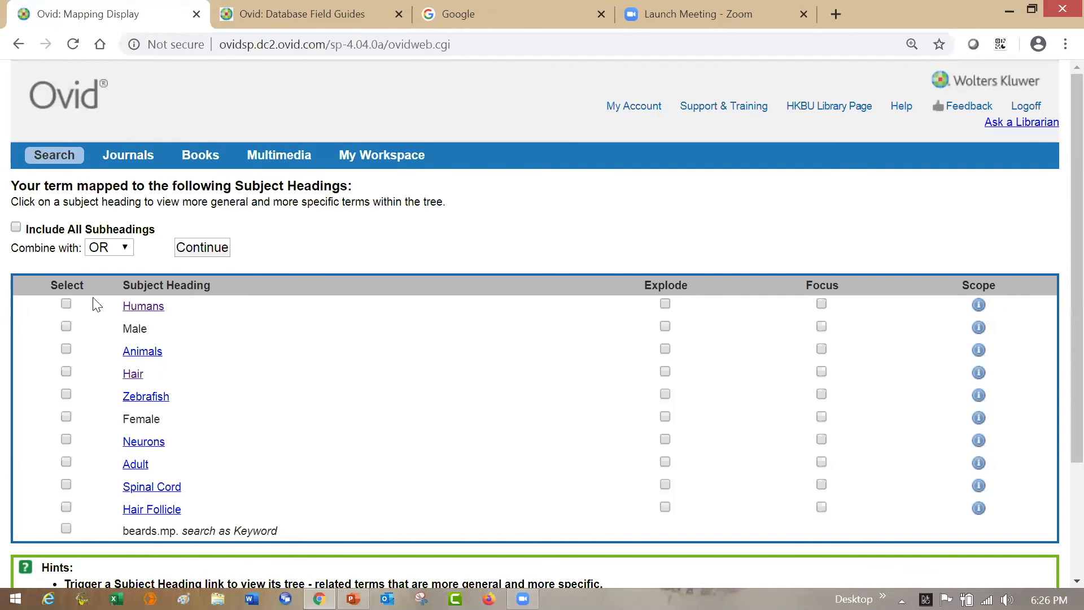
{"action": "left_click", "coordinate": [67, 151]}
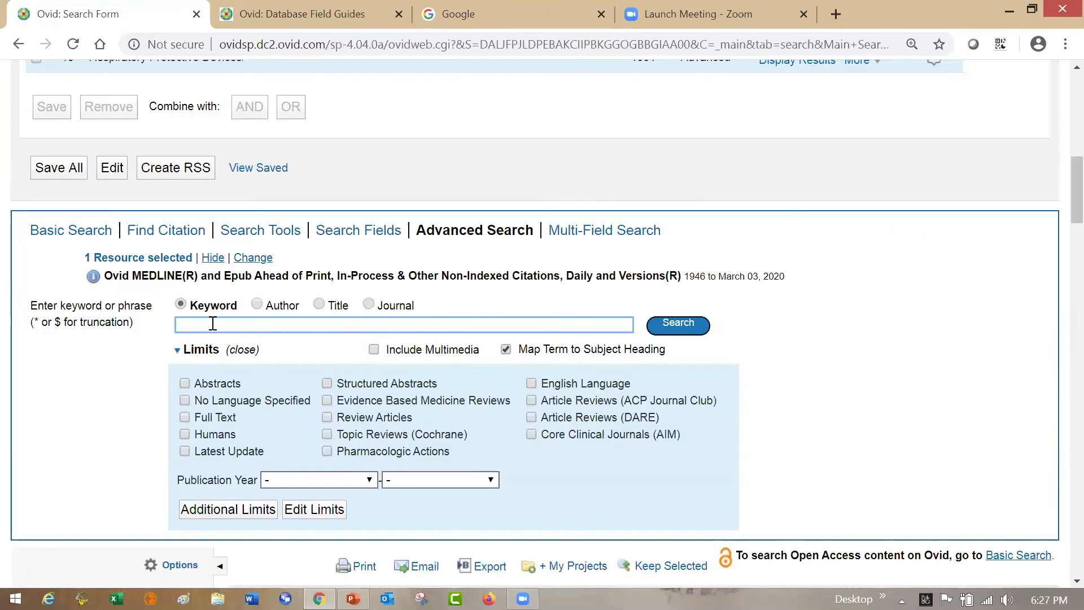
- Try mapping the singular keyword "beard" to subject headings, and return to the search form without selecting a heading
{"action": "type", "text": "beard"}
{"action": "left_click", "coordinate": [670, 327]}
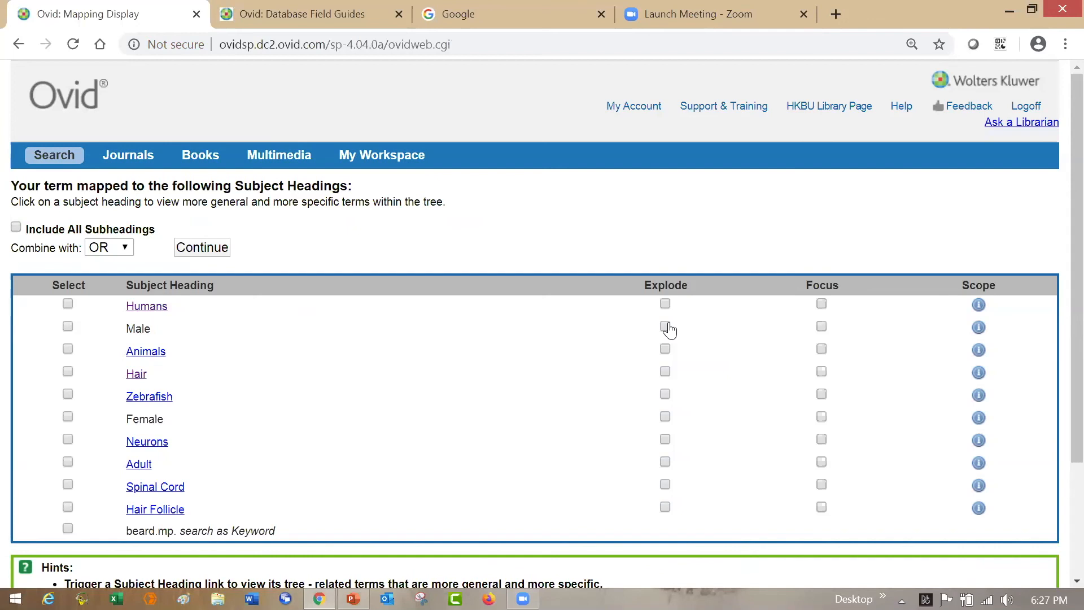
{"action": "left_click", "coordinate": [226, 249]}
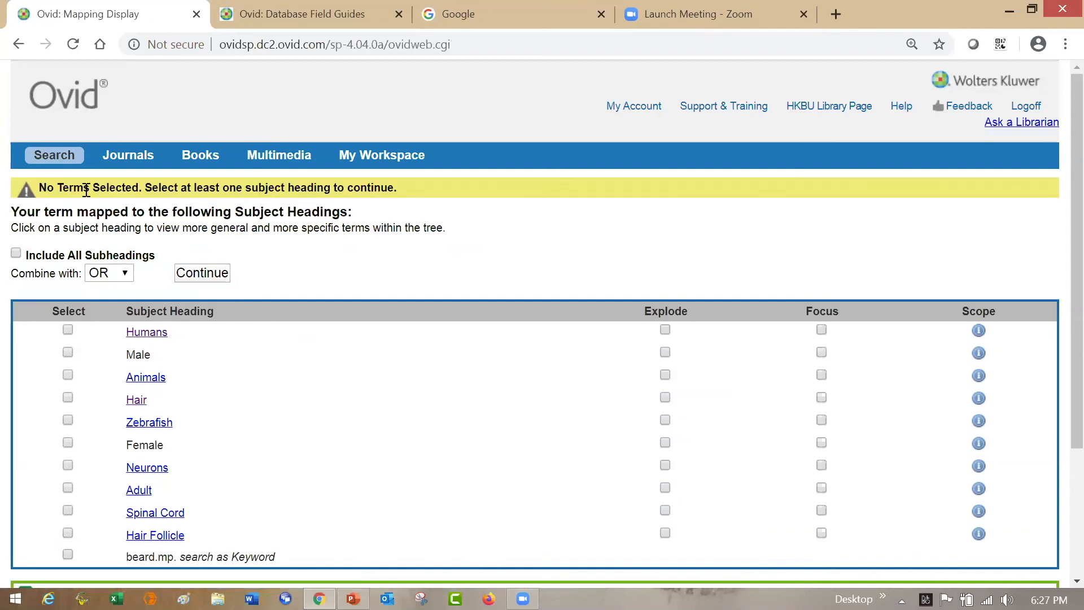
{"action": "left_click", "coordinate": [79, 156]}
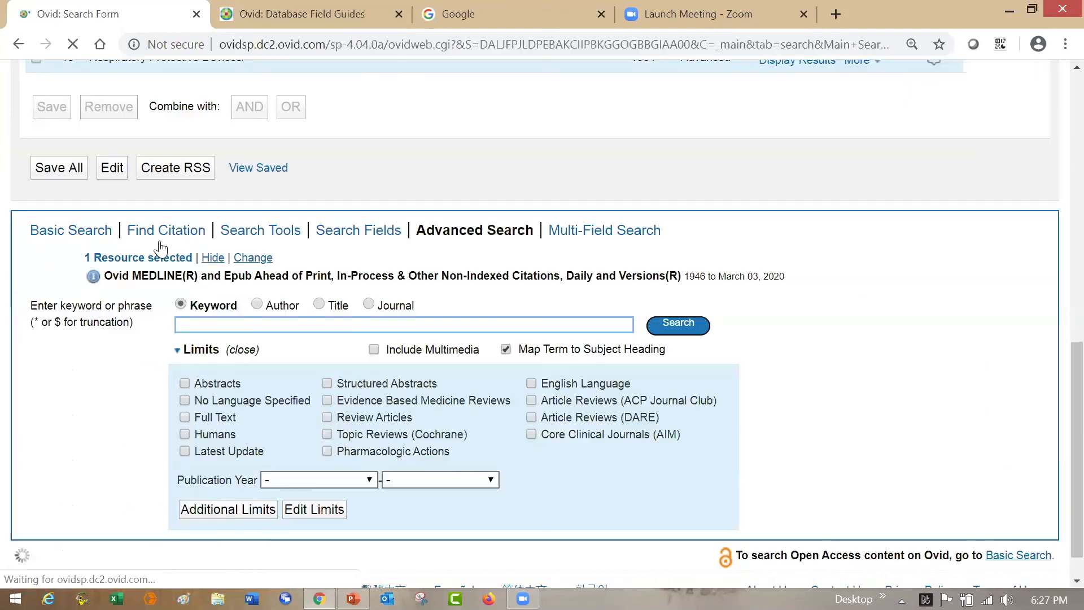
- Run a keyword search for "beard?" with subject heading mapping turned off
{"action": "left_click", "coordinate": [506, 349]}
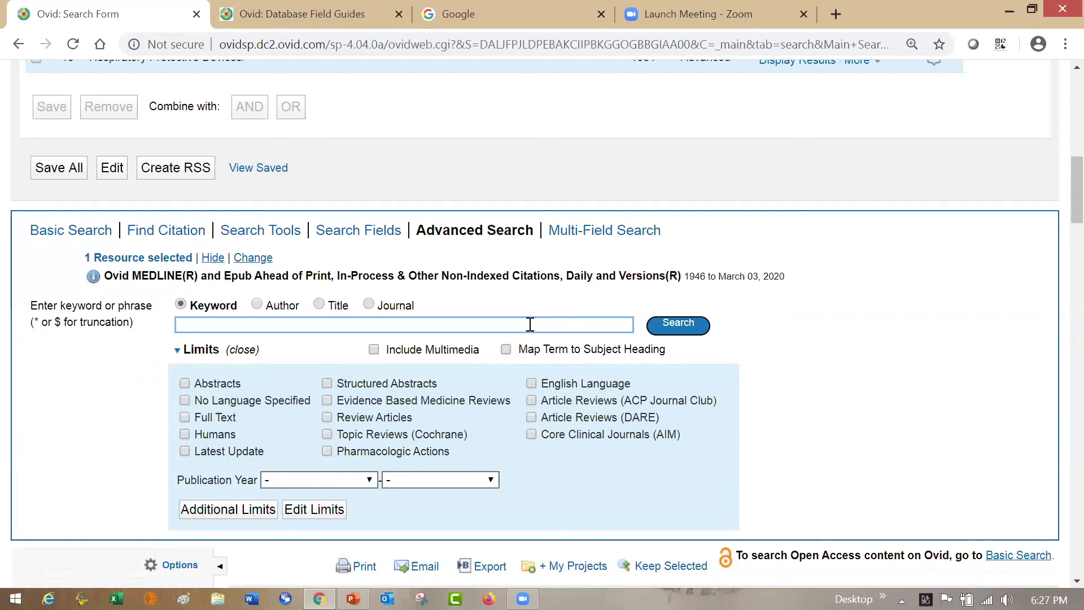
{"action": "type", "text": "beard?"}
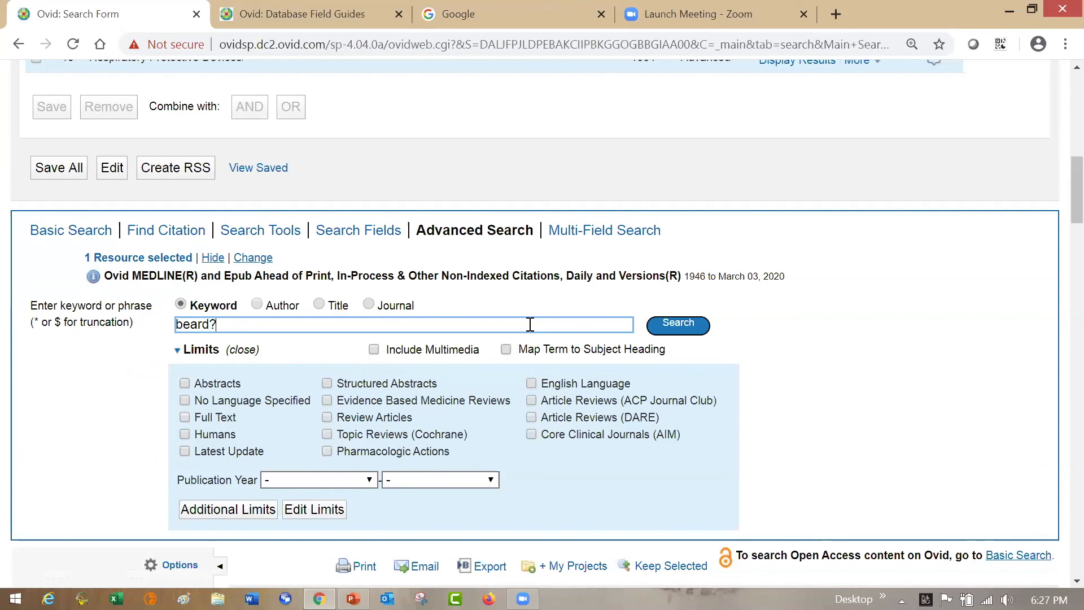
{"action": "left_click", "coordinate": [676, 329]}
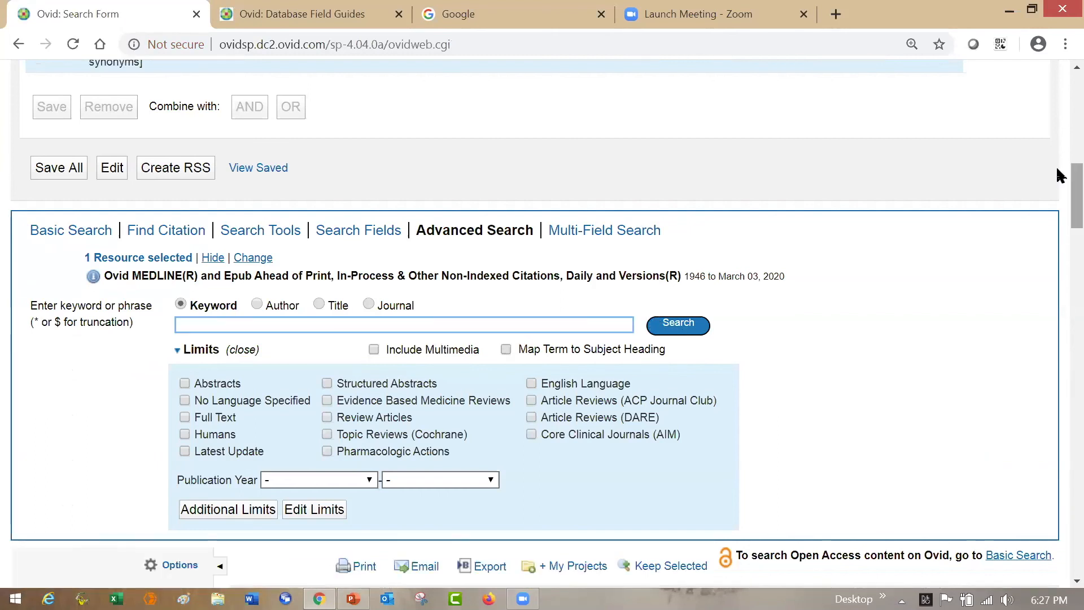
- Review the beard? line in the search history and read the first result's abstract for how the keyword is used
{"action": "scroll", "coordinate": [1058, 175], "scroll_direction": "up", "scroll_amount": 4}
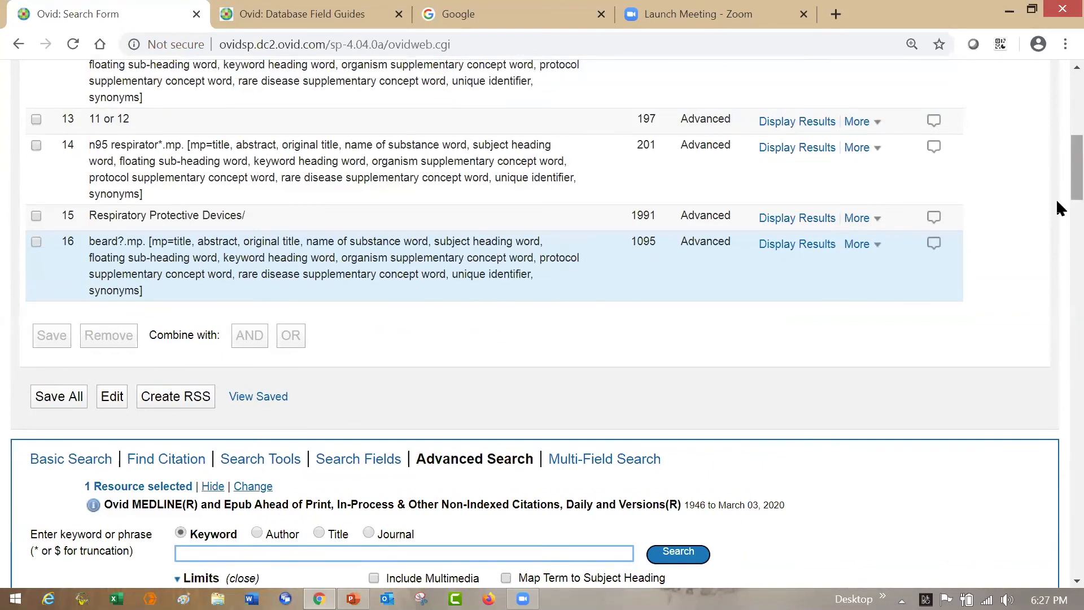
{"action": "scroll", "coordinate": [1058, 215], "scroll_direction": "down", "scroll_amount": 10}
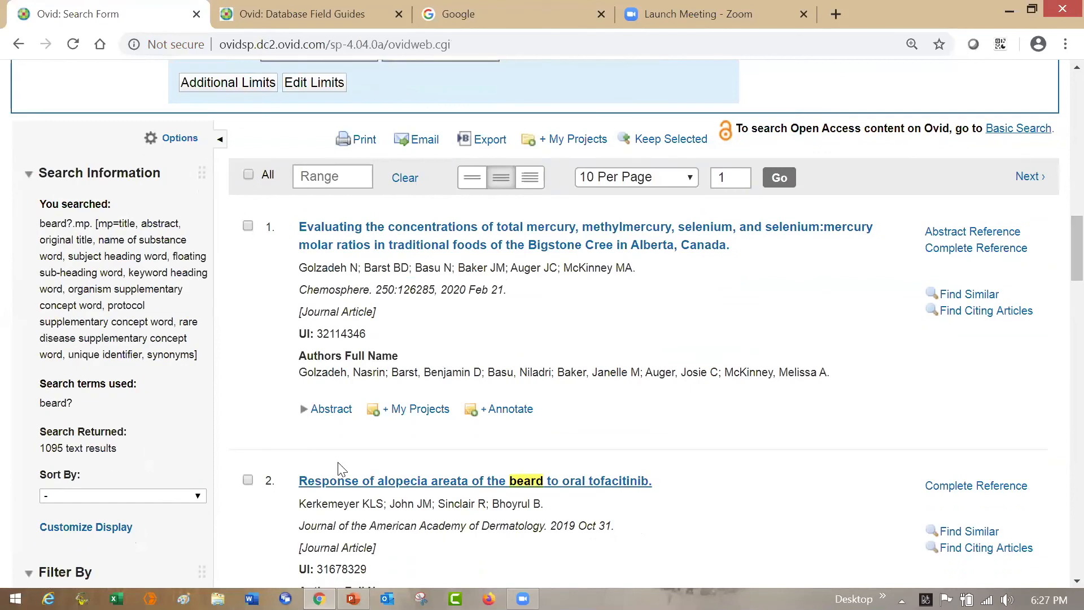
{"action": "left_click", "coordinate": [331, 409]}
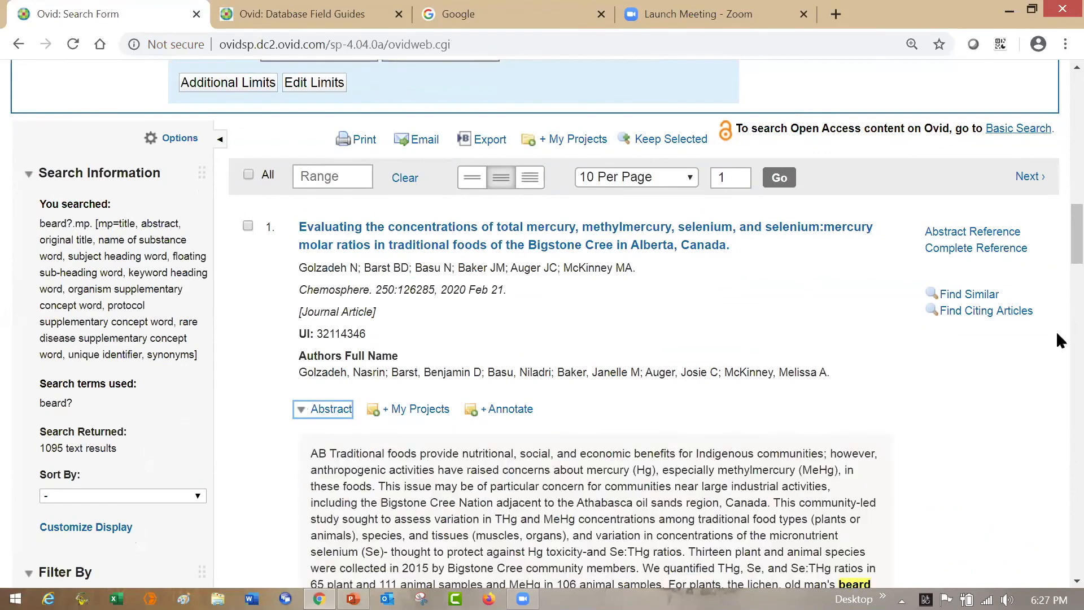
{"action": "scroll", "coordinate": [1059, 268], "scroll_direction": "down", "scroll_amount": 3}
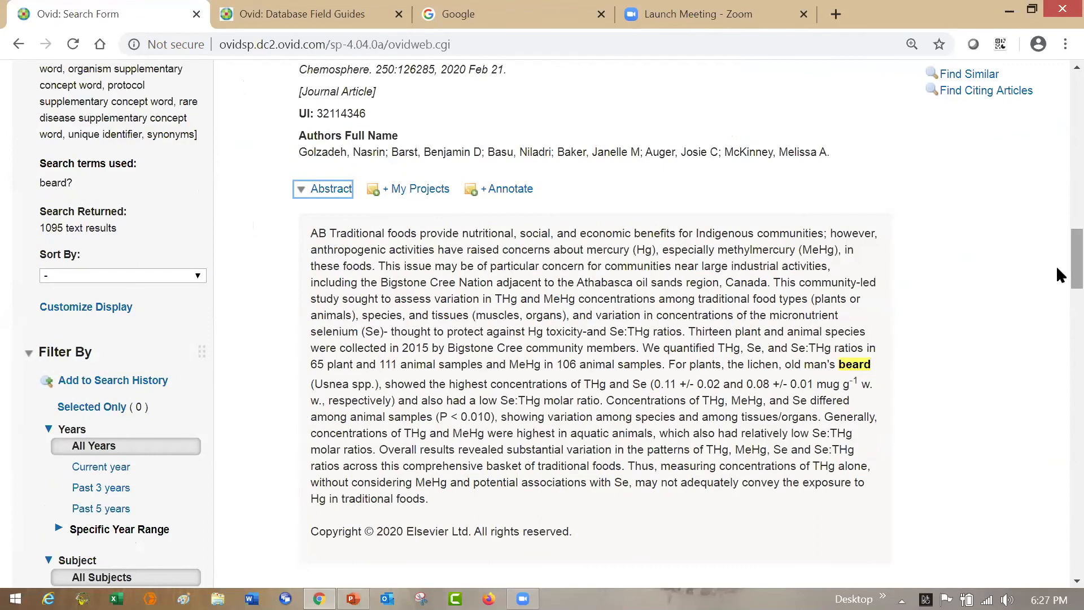
{"action": "scroll", "coordinate": [1056, 224], "scroll_direction": "up", "scroll_amount": 8}
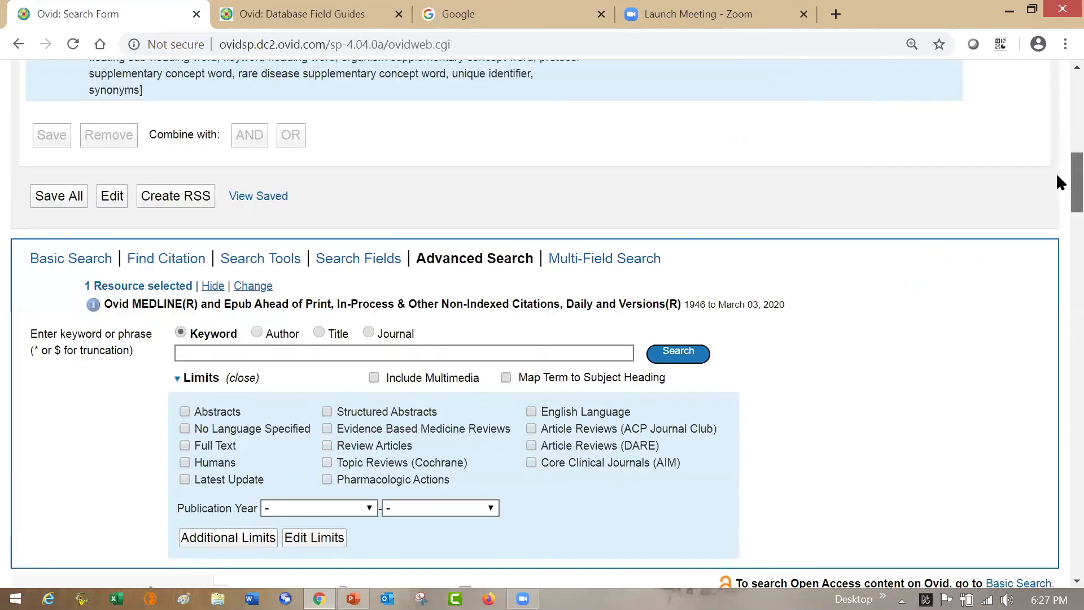
- Run a keyword search for "moustache" with subject heading mapping off, and check its line in the search history
{"action": "scroll", "coordinate": [1057, 148], "scroll_direction": "up", "scroll_amount": 4}
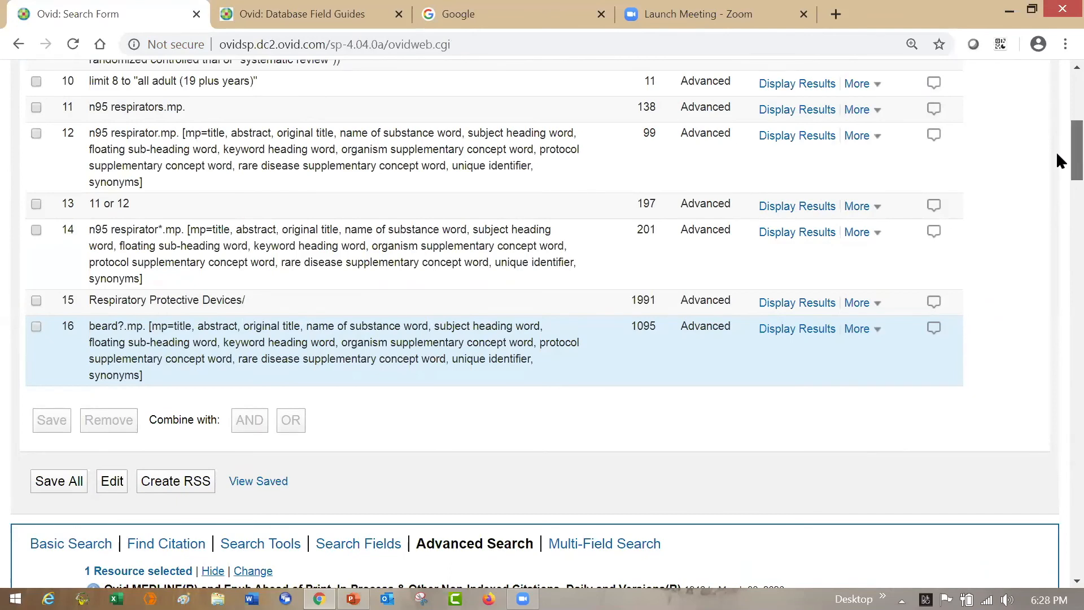
{"action": "scroll", "coordinate": [1056, 152], "scroll_direction": "down", "scroll_amount": 1}
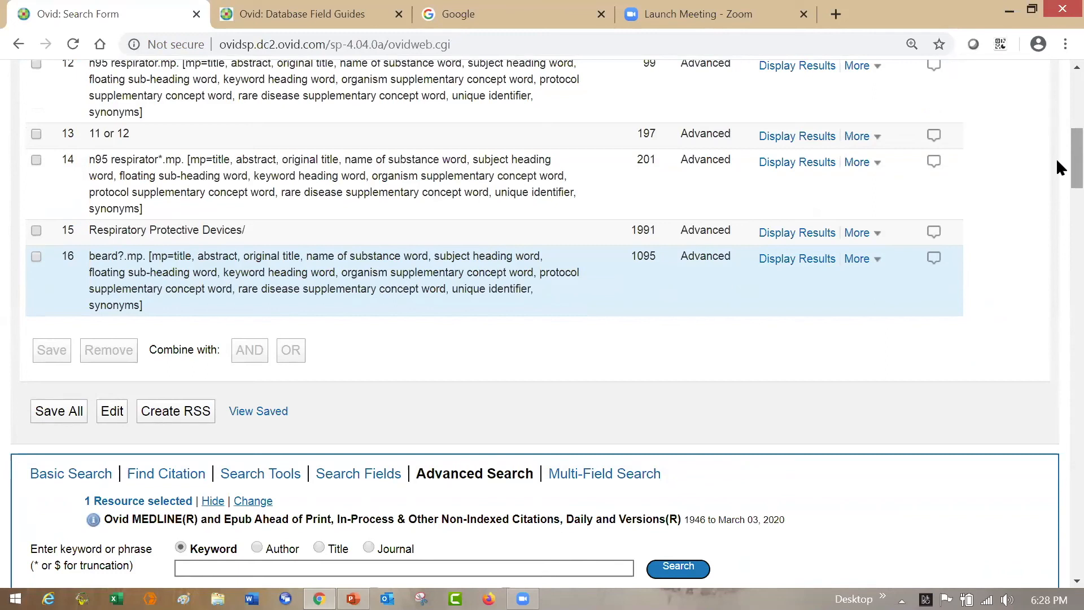
{"action": "left_click", "coordinate": [394, 570]}
{"action": "type", "text": "moustache"}
{"action": "left_click", "coordinate": [699, 572]}
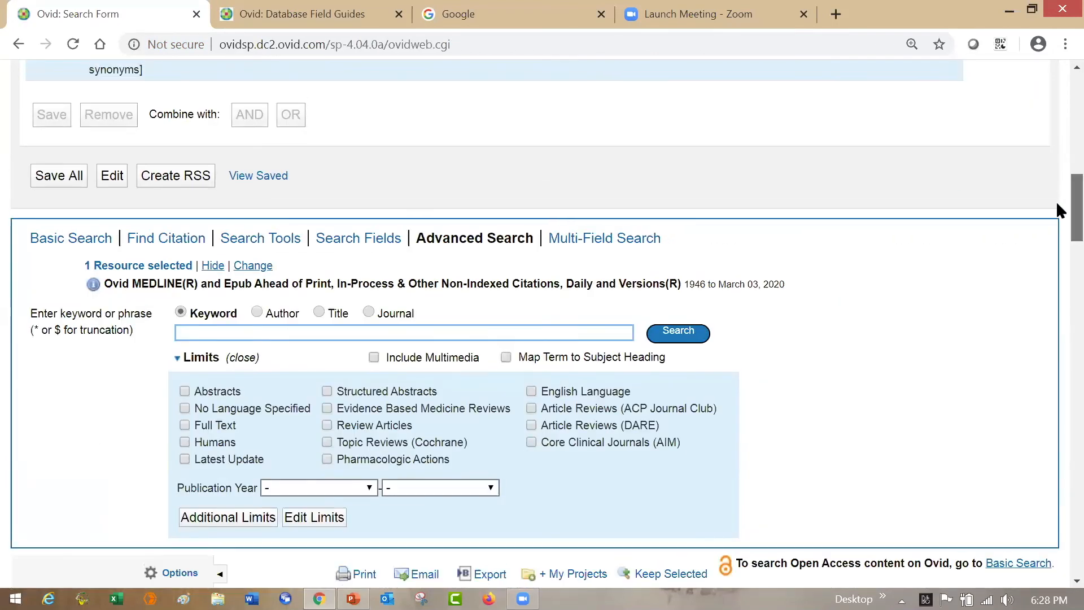
{"action": "scroll", "coordinate": [1057, 201], "scroll_direction": "up", "scroll_amount": 6}
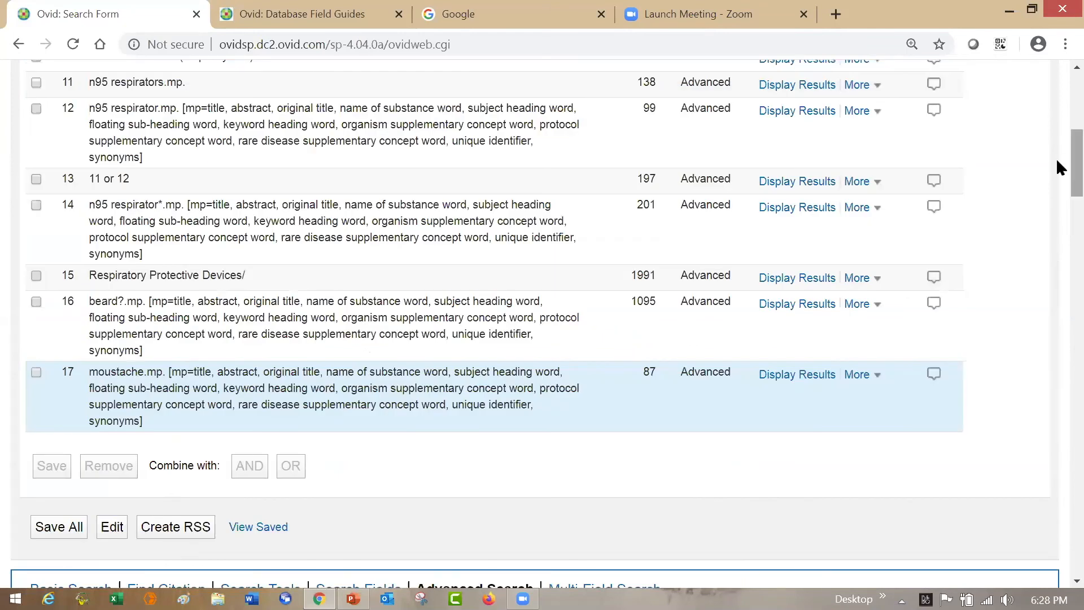
- Search for "facial hair" with subject heading mapping turned on, choosing only the option to search it as a keyword
{"action": "scroll", "coordinate": [1056, 181], "scroll_direction": "down", "scroll_amount": 5}
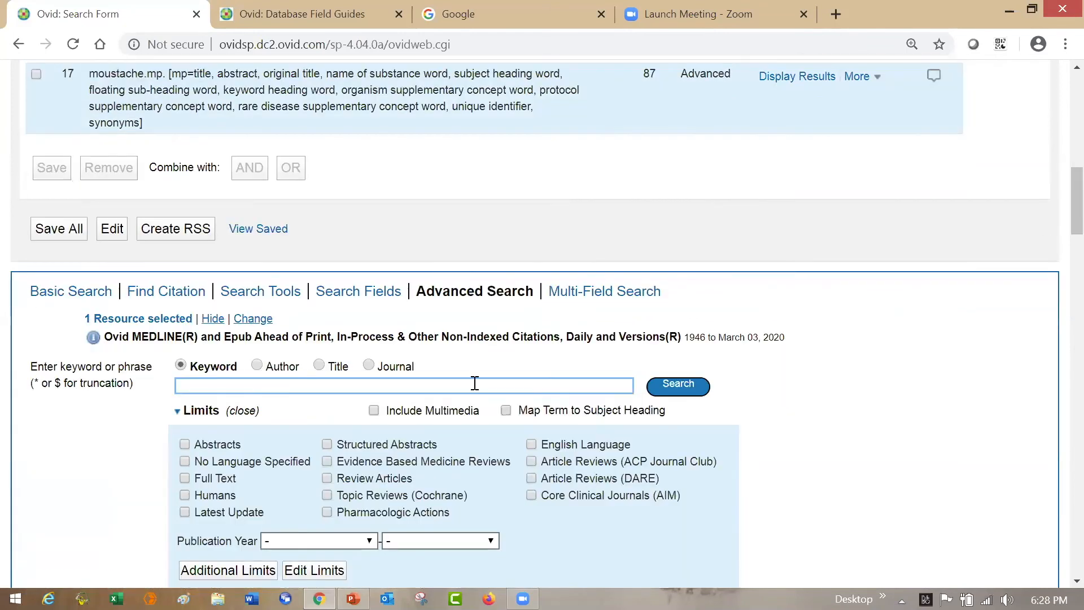
{"action": "type", "text": "facial hair"}
{"action": "left_click", "coordinate": [506, 410]}
{"action": "left_click", "coordinate": [666, 395]}
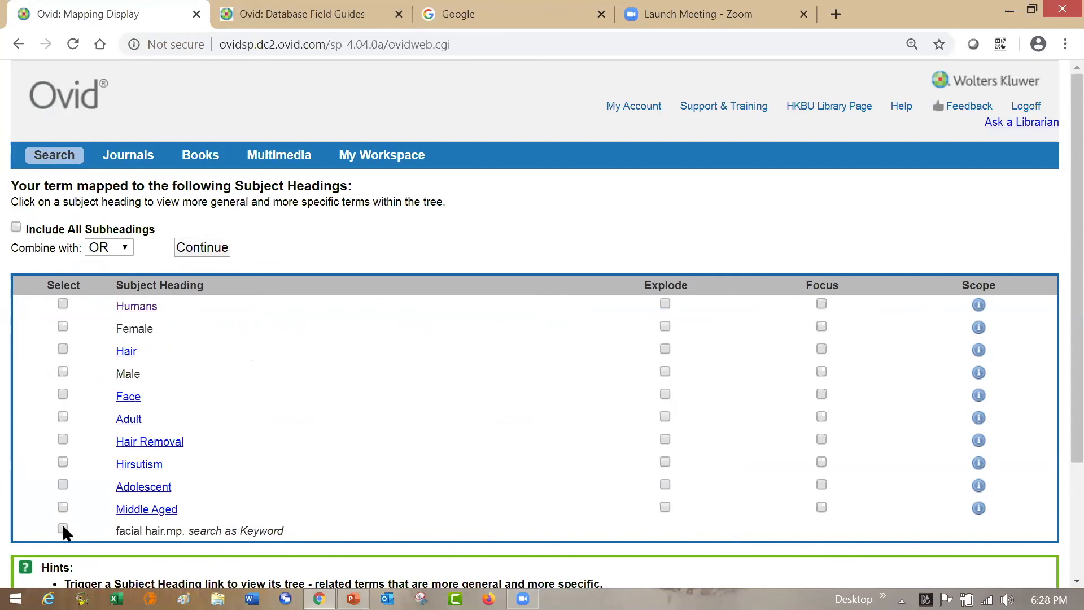
{"action": "left_click", "coordinate": [215, 252]}
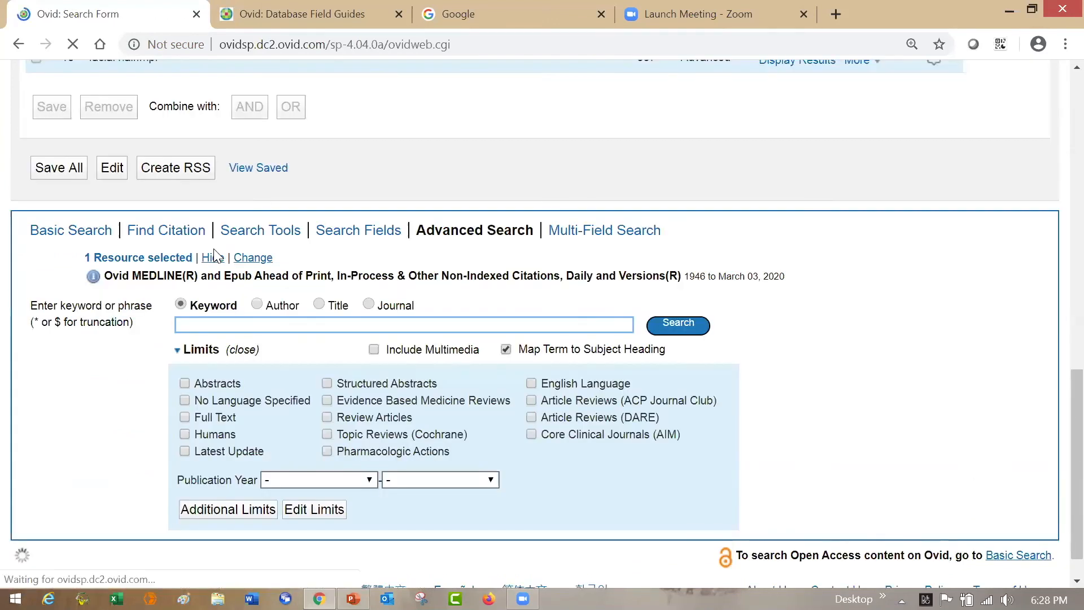
- Combine the beard?, moustache and facial hair searches (lines 16, 17 and 18) with OR
{"action": "scroll", "coordinate": [1058, 187], "scroll_direction": "up", "scroll_amount": 5}
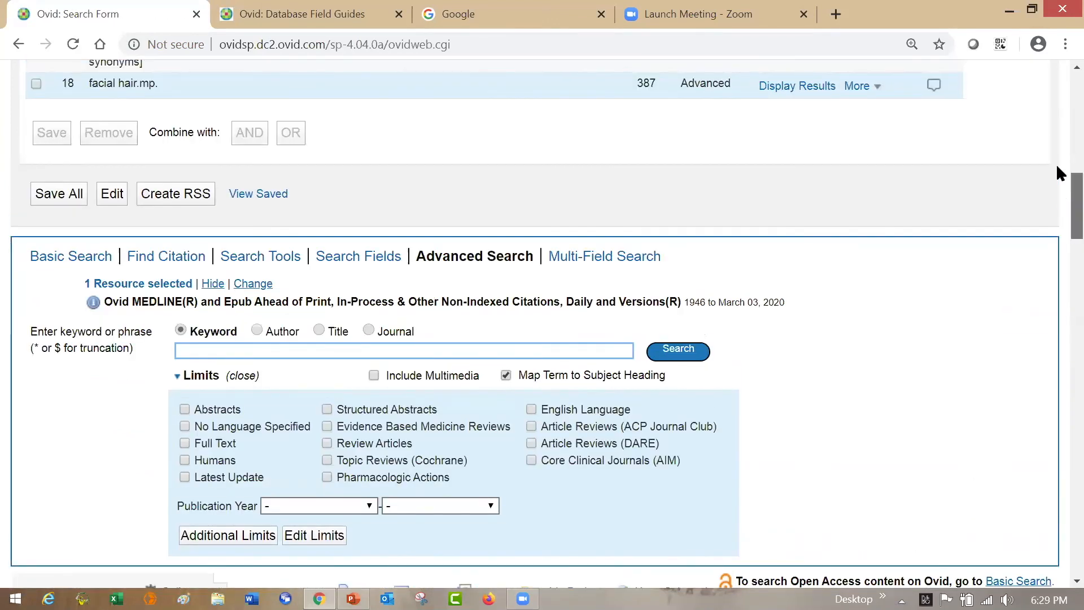
{"action": "scroll", "coordinate": [1057, 154], "scroll_direction": "up", "scroll_amount": 2}
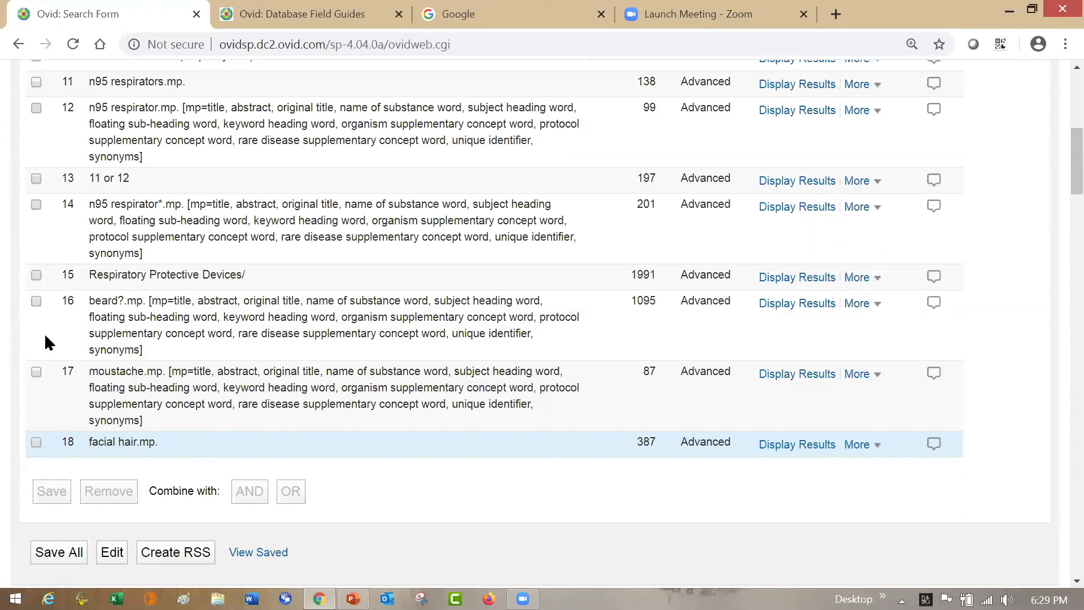
{"action": "left_click", "coordinate": [37, 301]}
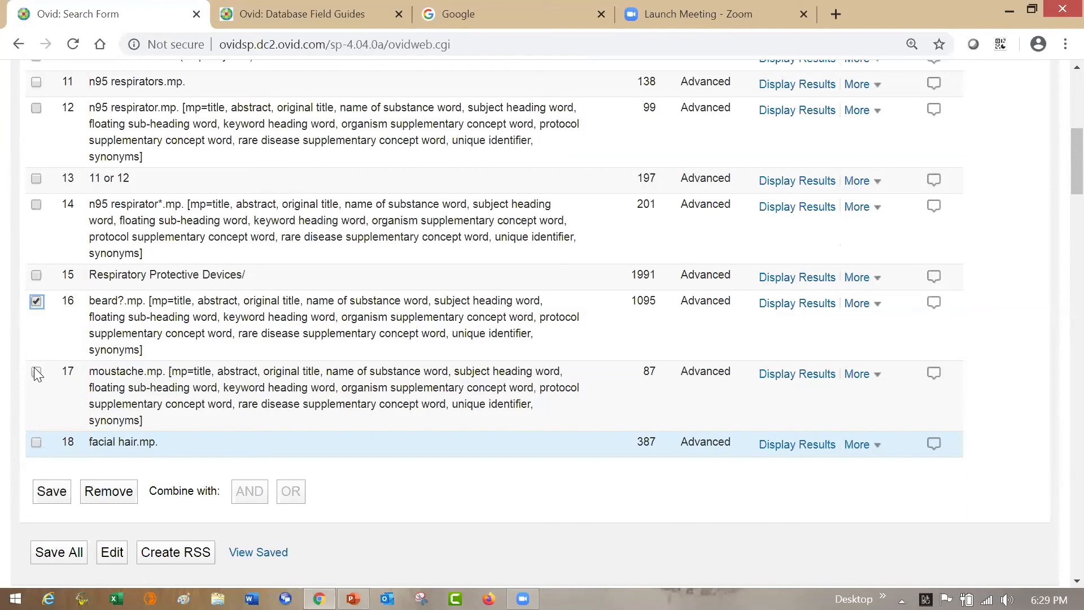
{"action": "left_click", "coordinate": [36, 372]}
{"action": "left_click", "coordinate": [36, 443]}
{"action": "left_click", "coordinate": [288, 493]}
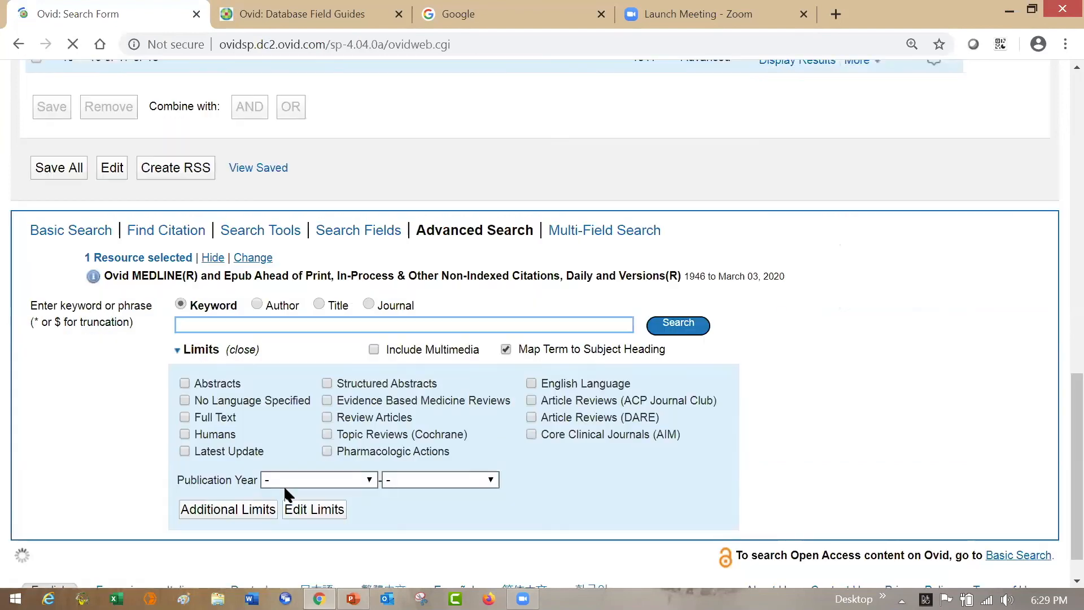
- Combine search history lines 13, 14 and 15 on N95 respirators and Respiratory Protective Devices with OR
{"action": "scroll", "coordinate": [1056, 147], "scroll_direction": "up", "scroll_amount": 5}
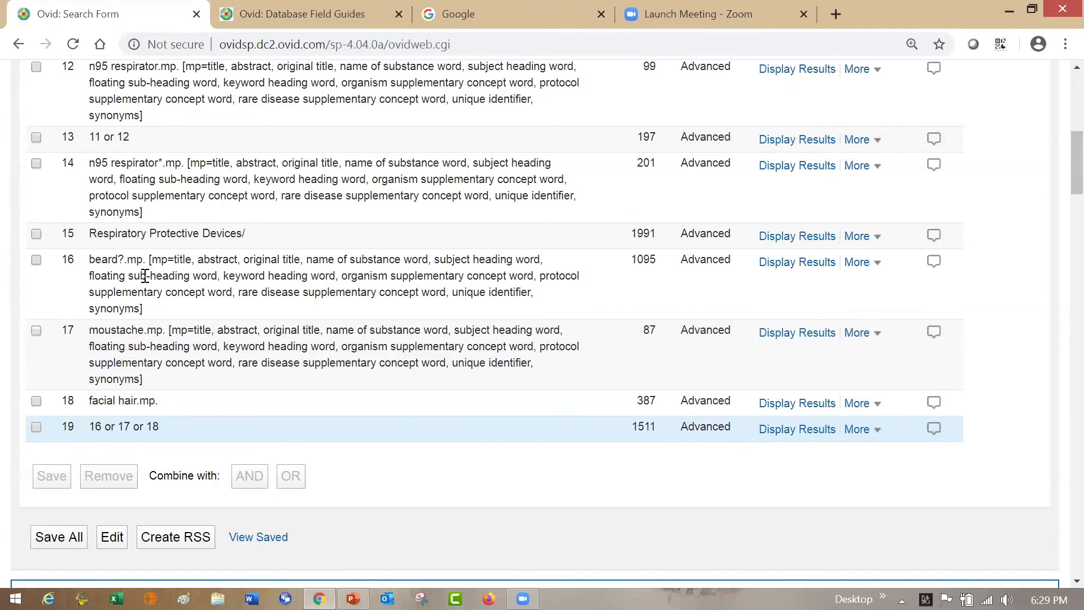
{"action": "left_click", "coordinate": [36, 232]}
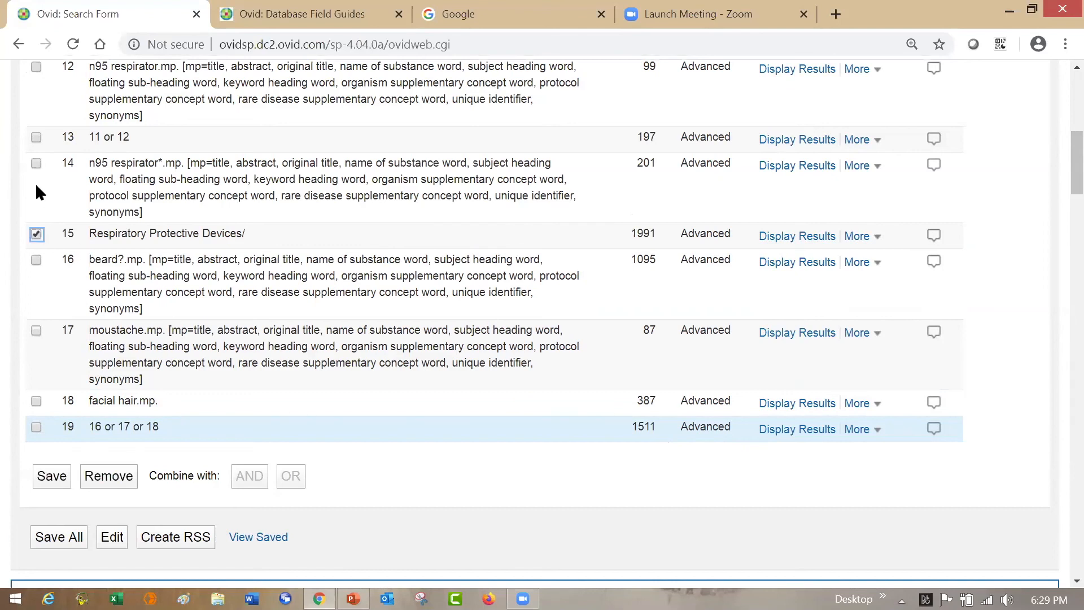
{"action": "left_click", "coordinate": [36, 163]}
{"action": "left_click", "coordinate": [36, 137]}
{"action": "left_click", "coordinate": [296, 477]}
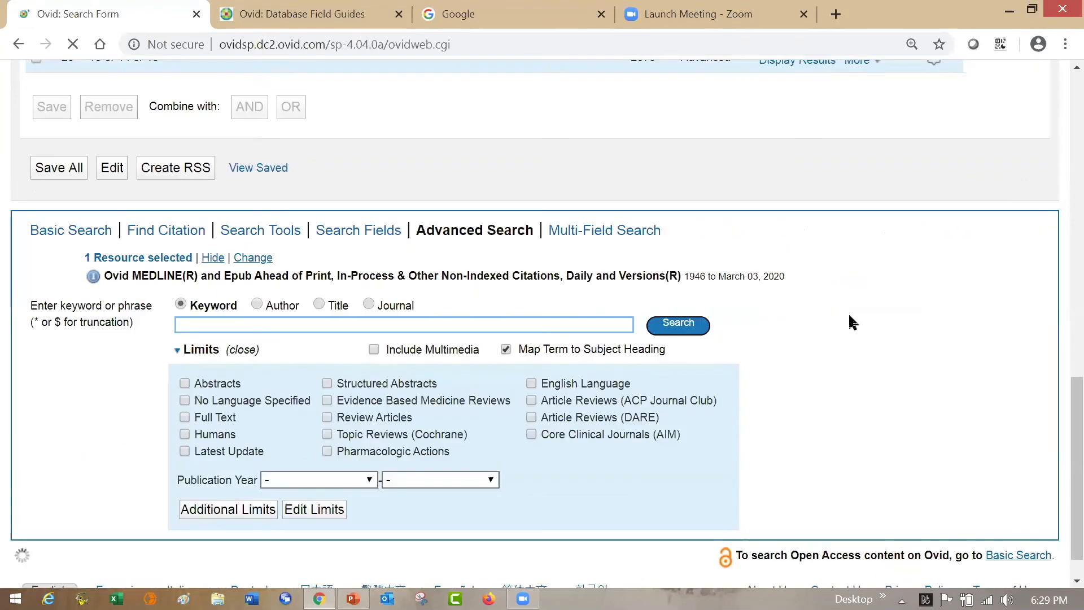
- Combine the facial hair set (line 19) and the respirator set (line 20) with AND
{"action": "scroll", "coordinate": [1056, 195], "scroll_direction": "up", "scroll_amount": 5}
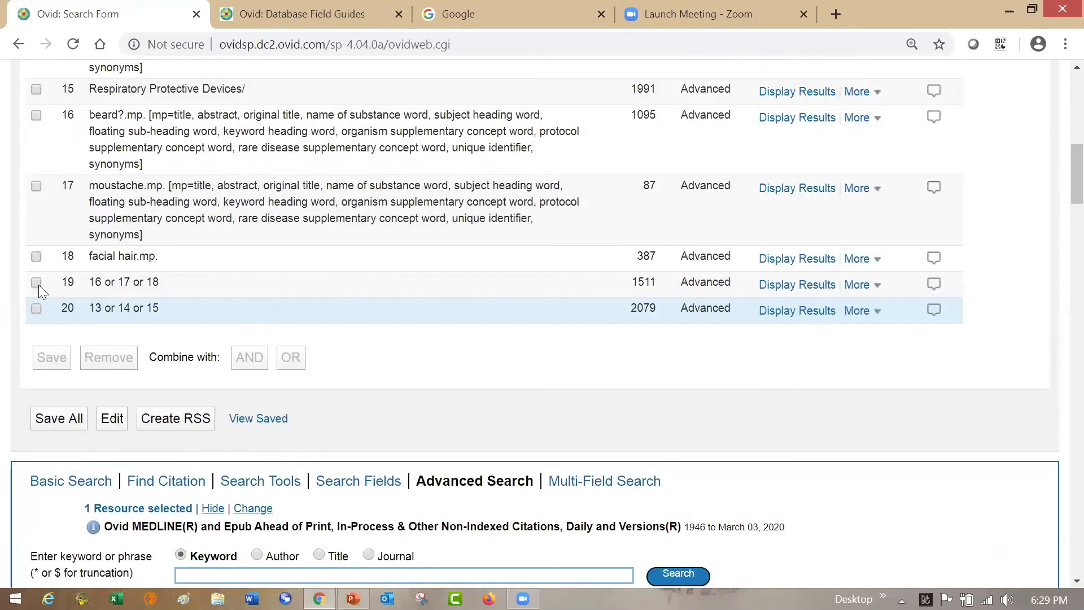
{"action": "left_click", "coordinate": [36, 282]}
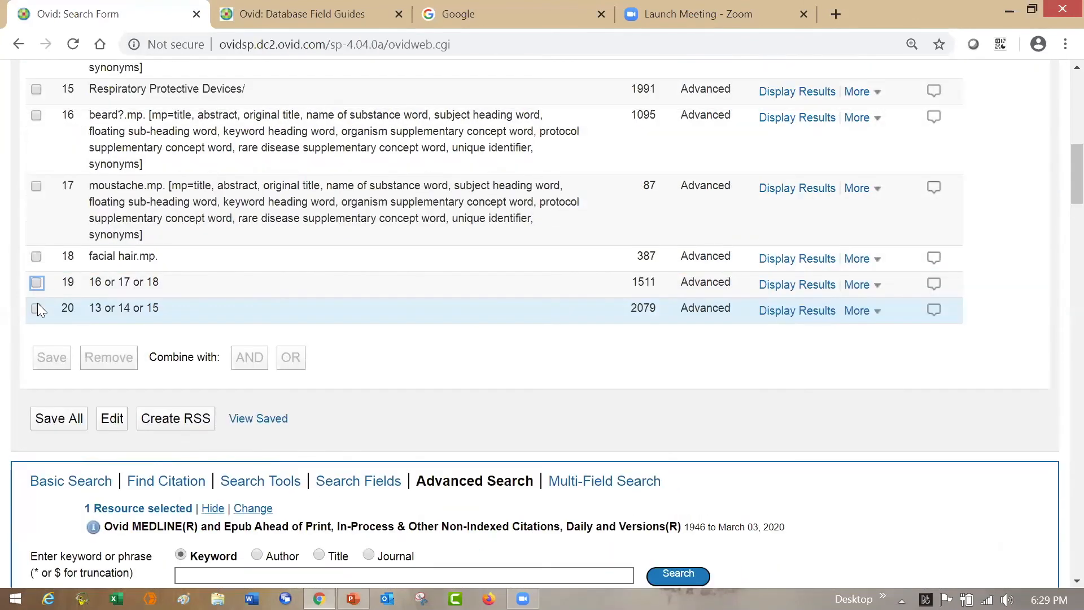
{"action": "left_click", "coordinate": [36, 308]}
{"action": "left_click", "coordinate": [241, 355]}
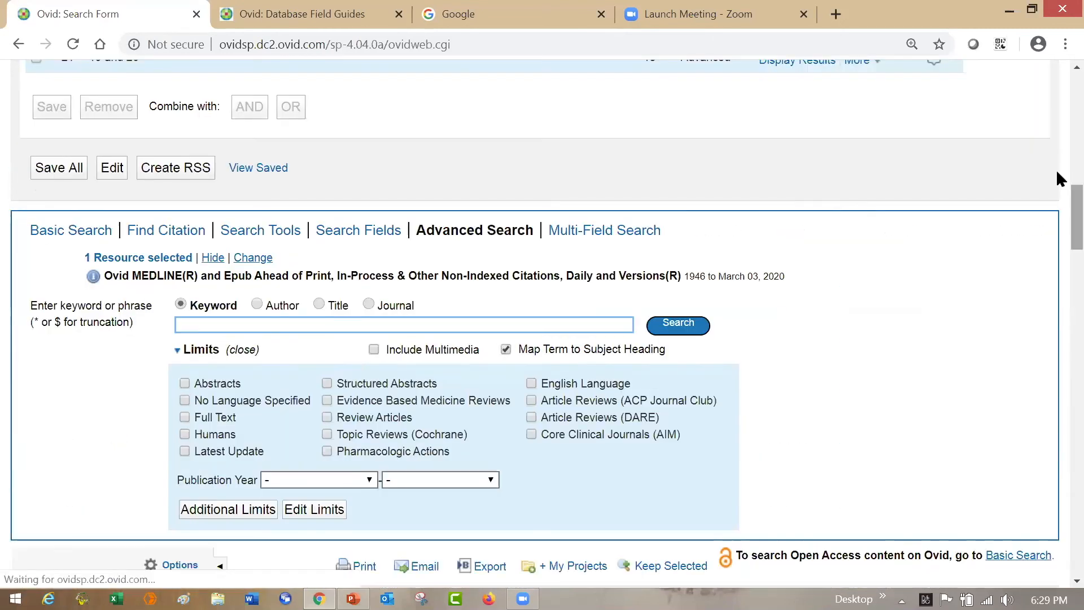
{"action": "scroll", "coordinate": [1057, 149], "scroll_direction": "up", "scroll_amount": 8}
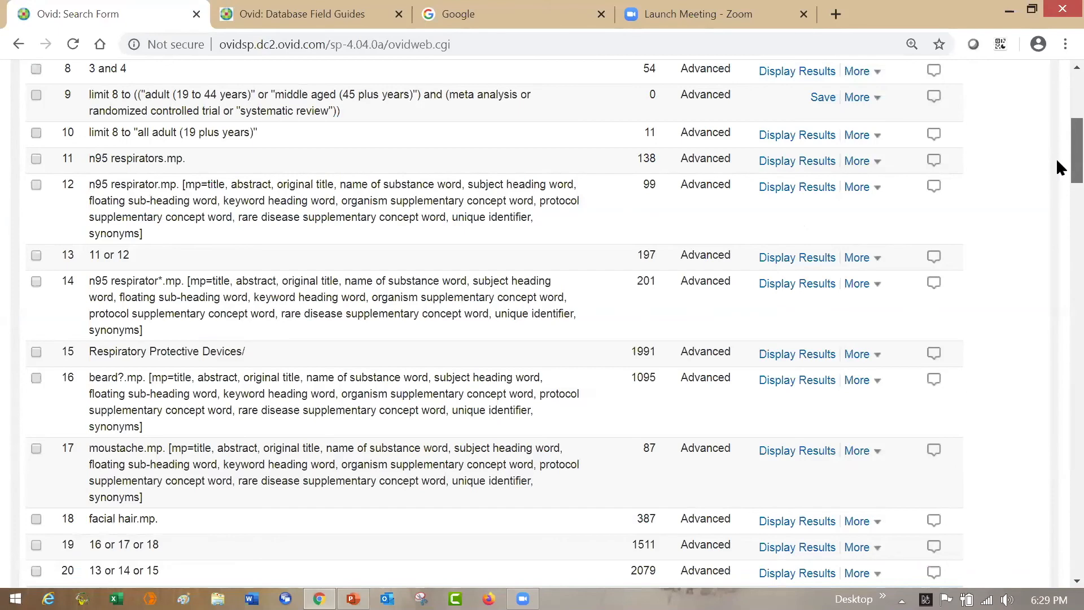
{"action": "scroll", "coordinate": [1057, 170], "scroll_direction": "down", "scroll_amount": 6}
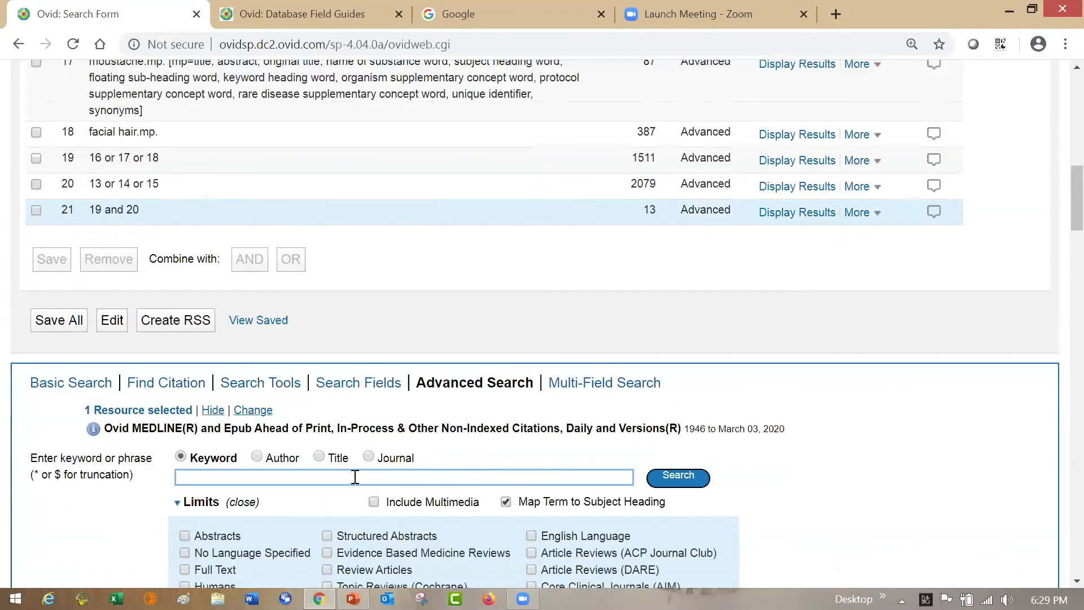
{"action": "type", "text": "(16 or 17 or 18)"}
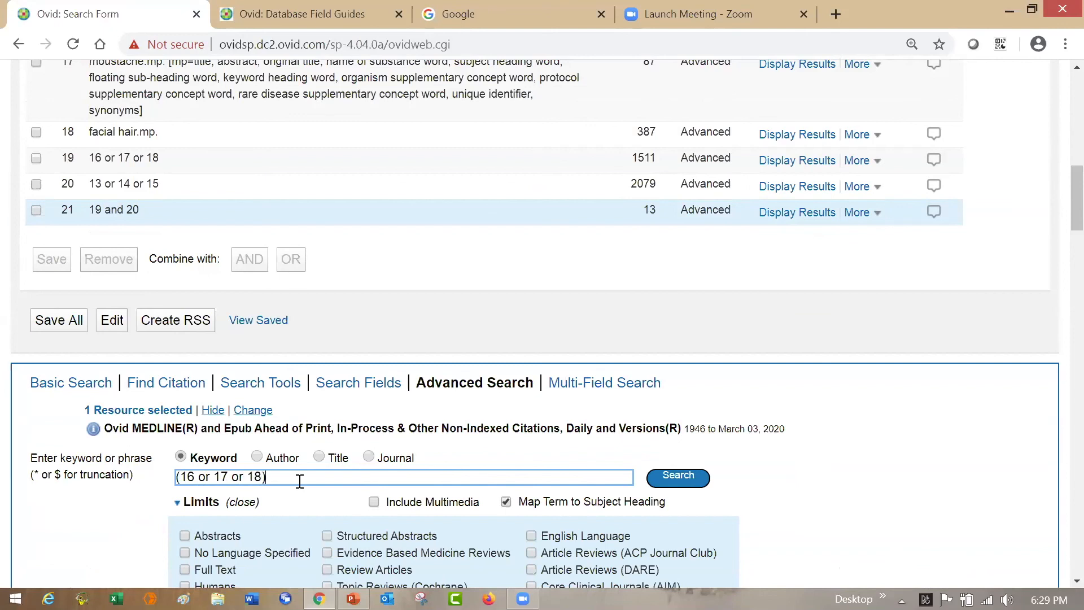
{"action": "type", "text": " and ("}
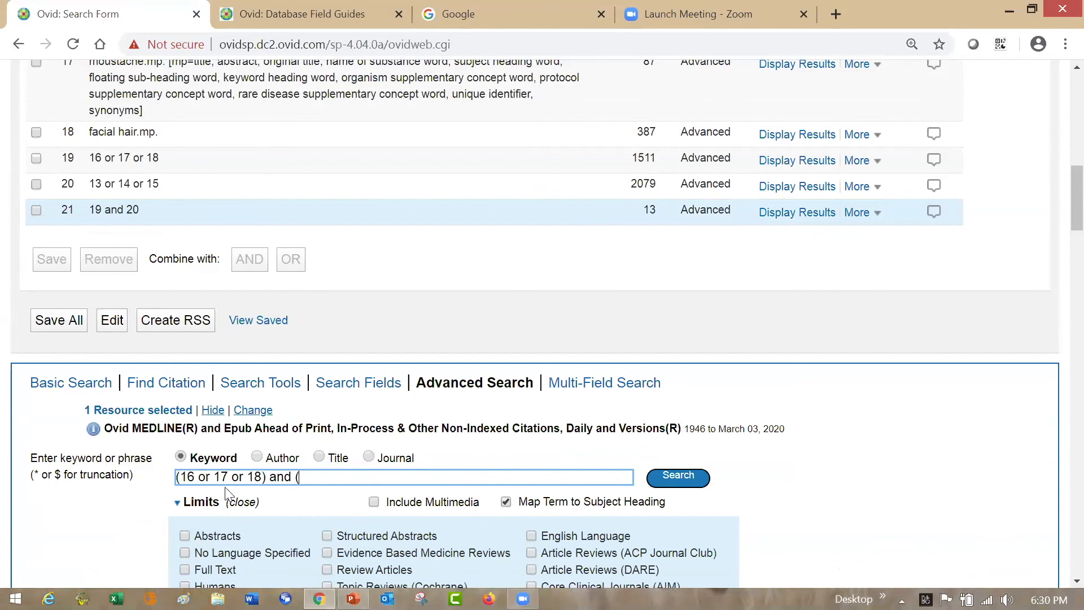
{"action": "key", "text": "BackSpace"}
{"action": "key", "text": "BackSpace"}
{"action": "key", "text": "BackSpace"}
{"action": "key", "text": "BackSpace"}
{"action": "key", "text": "BackSpace"}
{"action": "key", "text": "BackSpace"}
{"action": "key", "text": "BackSpace"}
{"action": "key", "text": "BackSpace"}
{"action": "key", "text": "BackSpace"}
{"action": "key", "text": "BackSpace"}
{"action": "key", "text": "BackSpace"}
{"action": "key", "text": "BackSpace"}
{"action": "key", "text": "BackSpace"}
{"action": "key", "text": "BackSpace"}
{"action": "key", "text": "BackSpace"}
{"action": "key", "text": "BackSpace"}
{"action": "key", "text": "BackSpace"}
{"action": "key", "text": "BackSpace"}
{"action": "key", "text": "BackSpace"}
{"action": "key", "text": "BackSpace"}
{"action": "key", "text": "BackSpace"}
{"action": "key", "text": "BackSpace"}
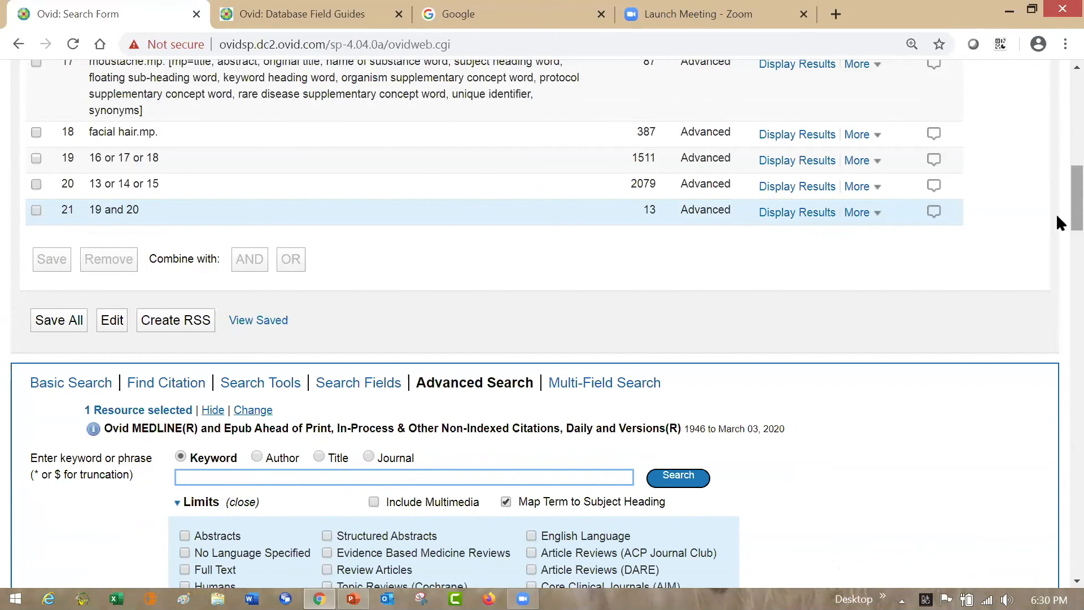
- Review the results of the "19 and 20" search, checking the titles for the highlighted search terms
{"action": "scroll", "coordinate": [1057, 226], "scroll_direction": "down", "scroll_amount": 9}
{"action": "scroll", "coordinate": [1056, 277], "scroll_direction": "down", "scroll_amount": 2}
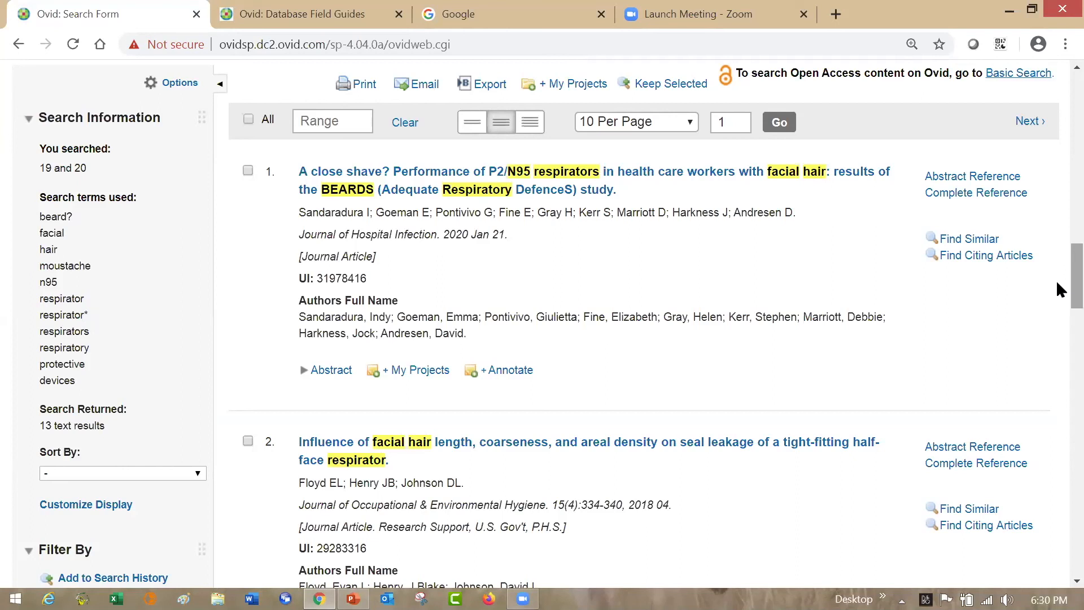
{"action": "left_click_drag", "start_coordinate": [1073, 281], "coordinate": [1073, 309]}
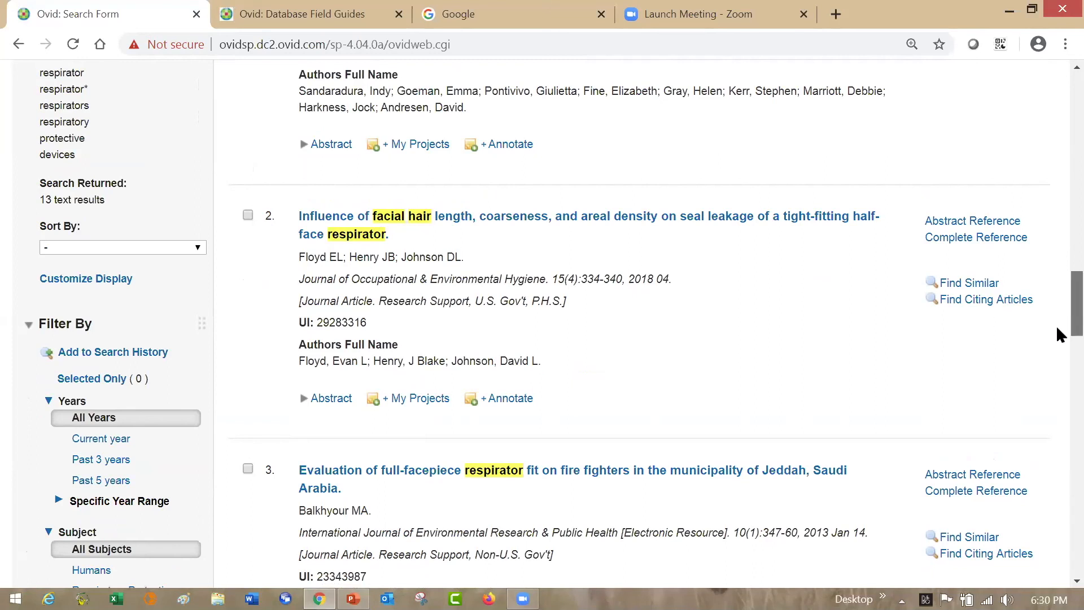
{"action": "scroll", "coordinate": [1057, 334], "scroll_direction": "down", "scroll_amount": 2}
{"action": "scroll", "coordinate": [1057, 367], "scroll_direction": "down", "scroll_amount": 6}
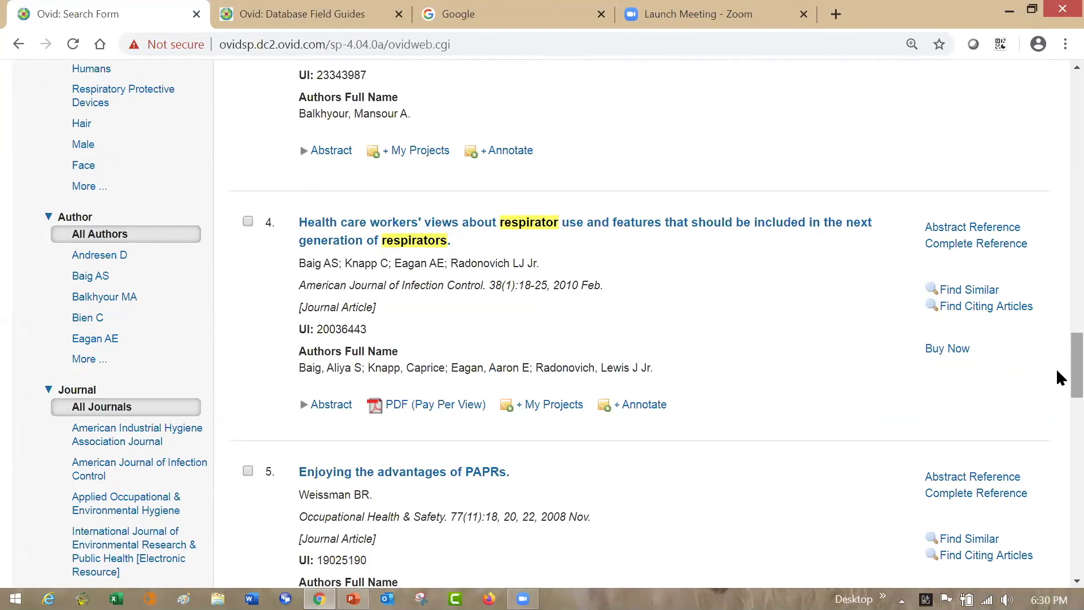
{"action": "scroll", "coordinate": [1059, 378], "scroll_direction": "down", "scroll_amount": 1}
{"action": "scroll", "coordinate": [1058, 410], "scroll_direction": "down", "scroll_amount": 7}
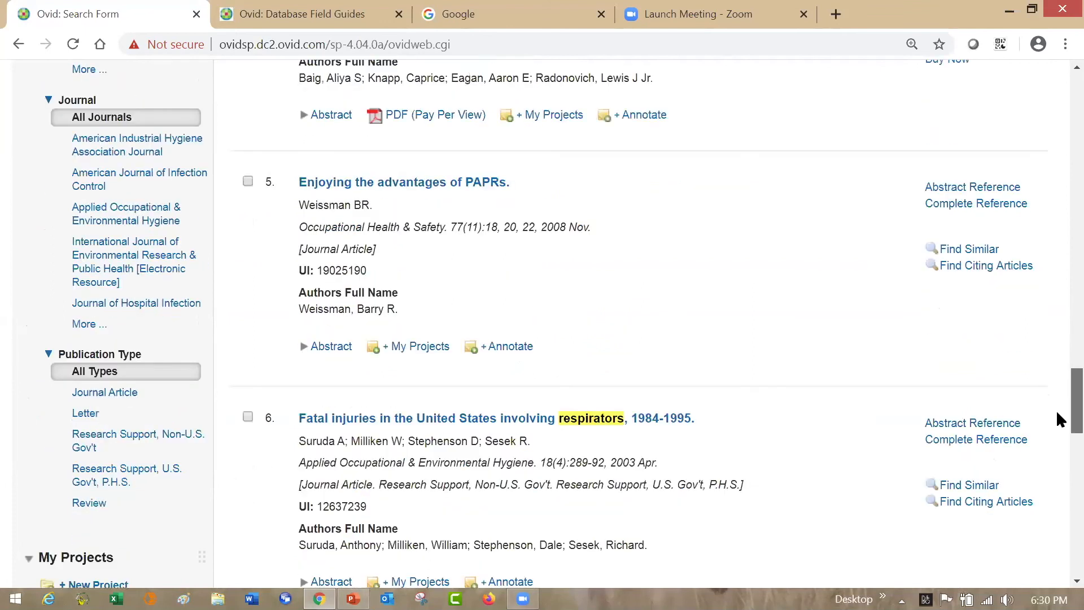
{"action": "scroll", "coordinate": [1058, 437], "scroll_direction": "down", "scroll_amount": 2}
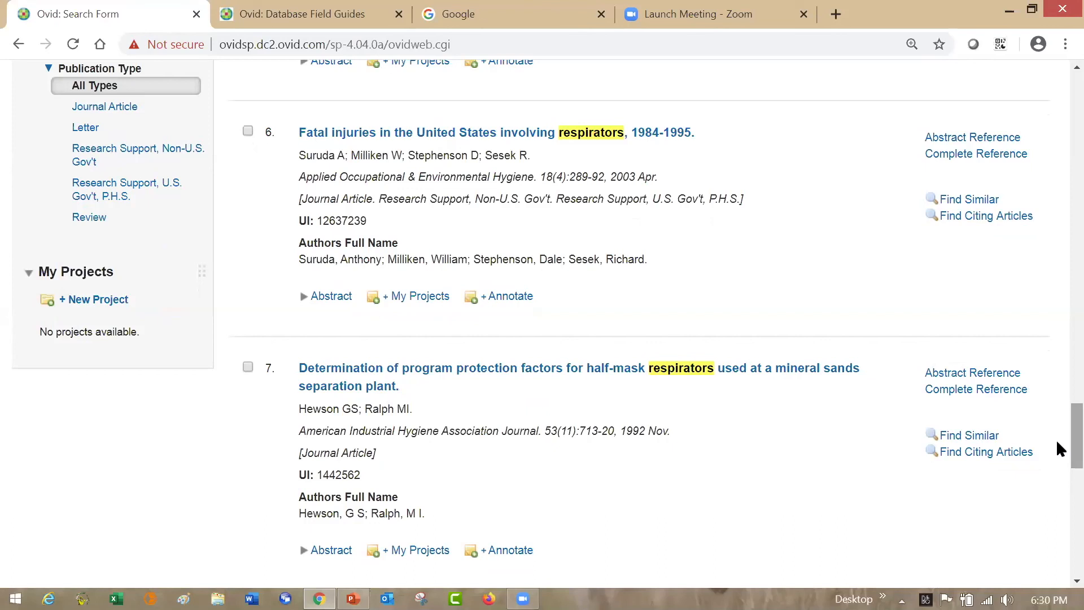
- Expand the Subject filter for the "19 and 20" results to show more subjects, and examine the listed headings
{"action": "left_click_drag", "start_coordinate": [1057, 441], "coordinate": [1056, 375]}
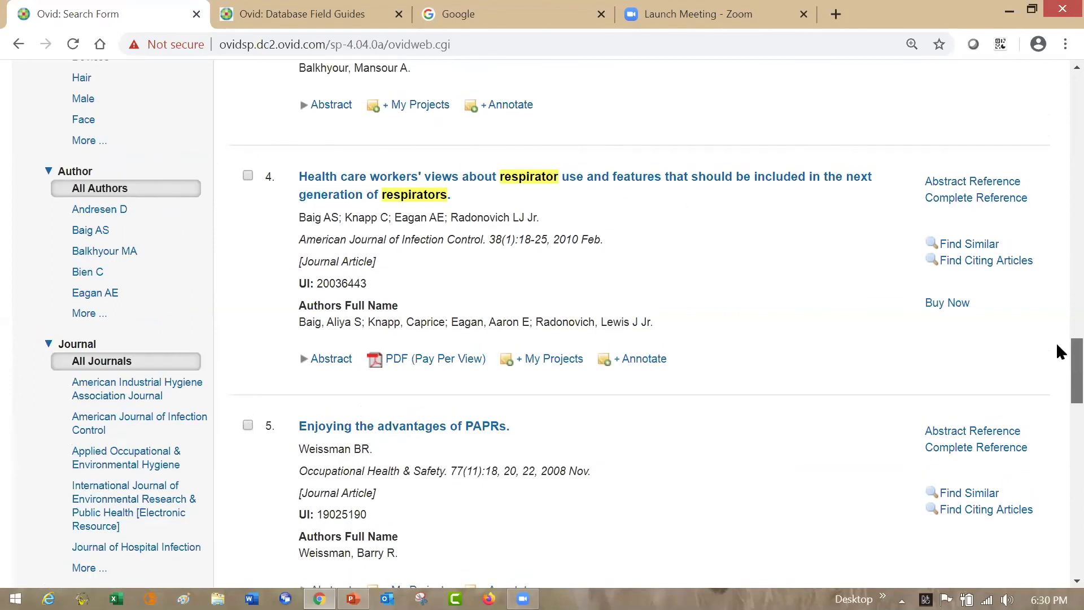
{"action": "scroll", "coordinate": [1057, 345], "scroll_direction": "up", "scroll_amount": 5}
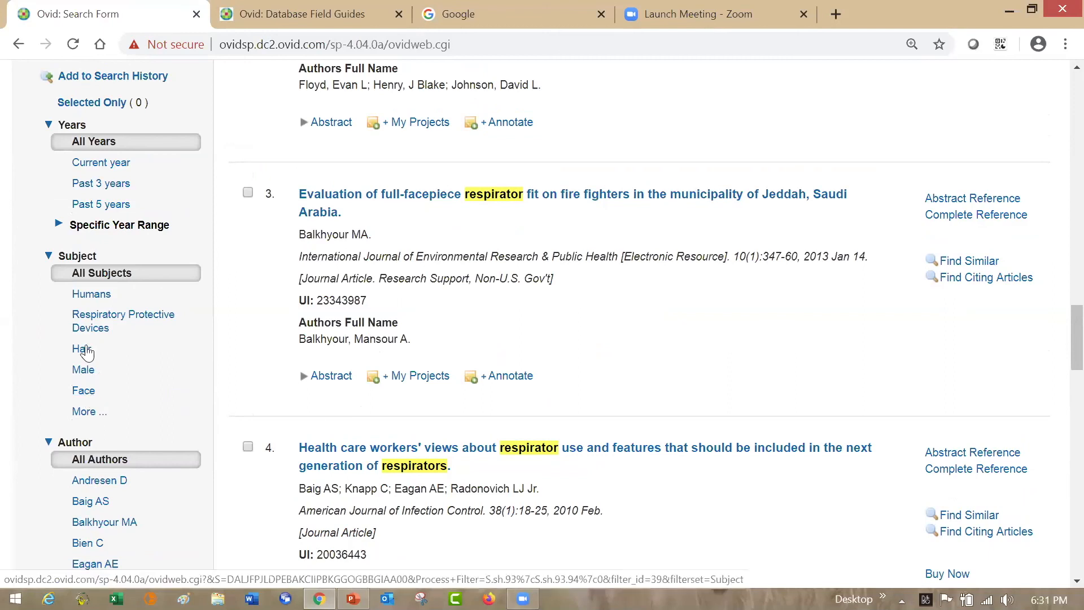
{"action": "left_click", "coordinate": [96, 415]}
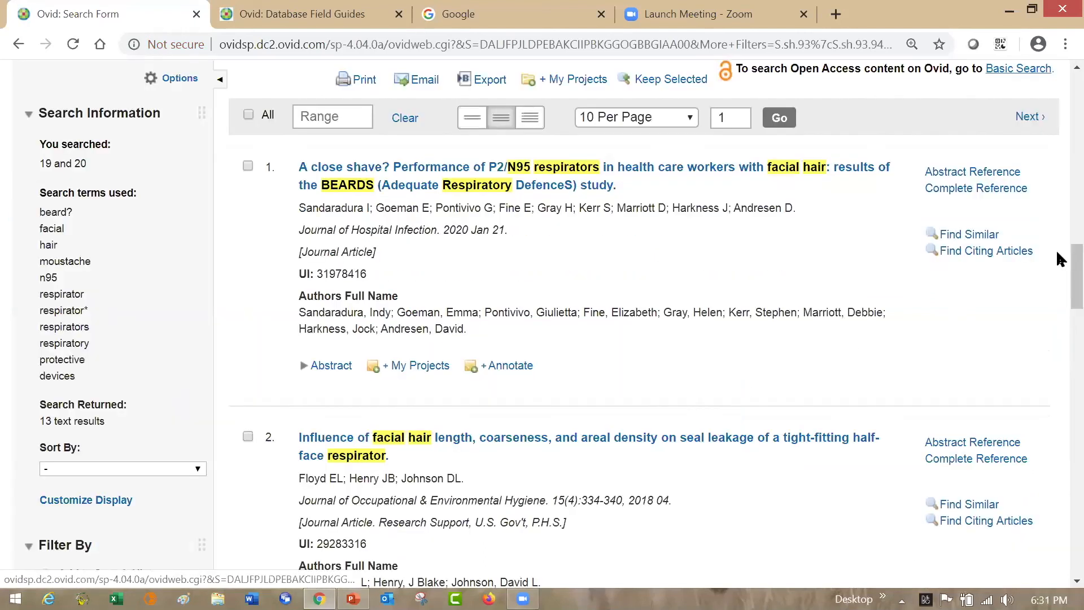
{"action": "scroll", "coordinate": [1058, 269], "scroll_direction": "down", "scroll_amount": 8}
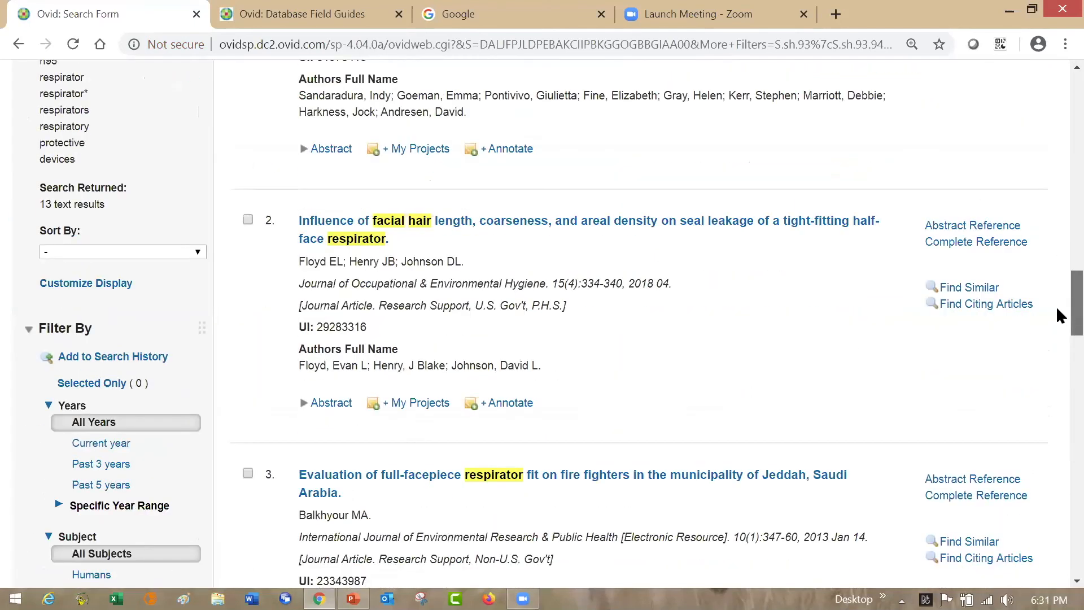
{"action": "scroll", "coordinate": [1058, 330], "scroll_direction": "down", "scroll_amount": 1}
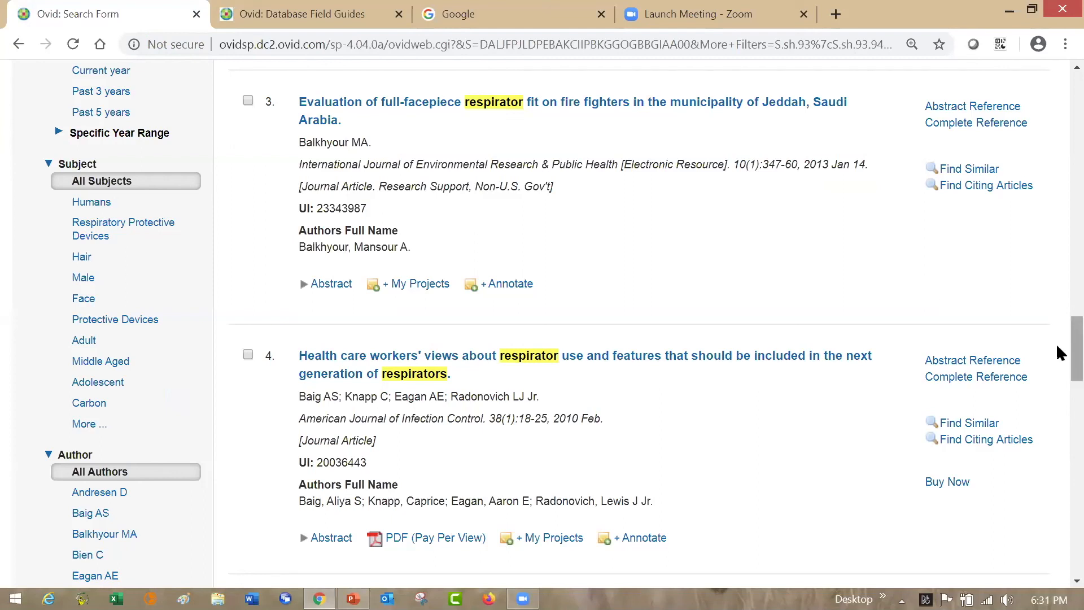
- Remove the first ten lines from the search history, keeping the N95 respirator and facial hair searches
{"action": "left_click_drag", "start_coordinate": [1058, 352], "coordinate": [1058, 111]}
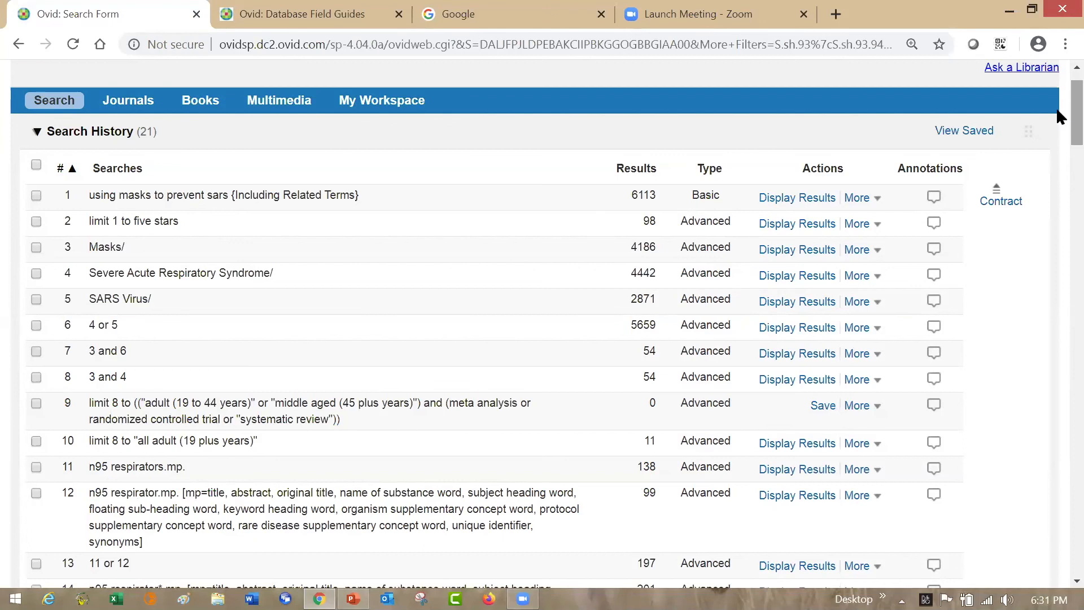
{"action": "mouse_move", "coordinate": [1058, 116]}
{"action": "left_mouse_down"}
{"action": "mouse_move", "coordinate": [1057, 169]}
{"action": "mouse_move", "coordinate": [1058, 102]}
{"action": "left_mouse_up"}
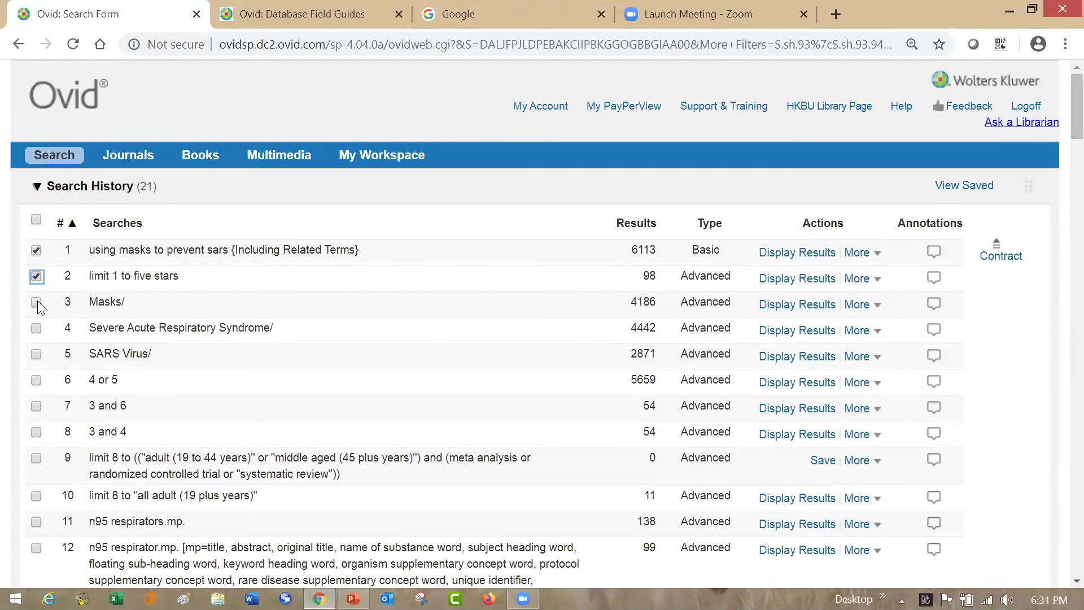
{"action": "left_click", "coordinate": [36, 380]}
{"action": "left_click", "coordinate": [36, 406]}
{"action": "left_click", "coordinate": [37, 432]}
{"action": "left_click", "coordinate": [36, 458]}
{"action": "left_click", "coordinate": [37, 495]}
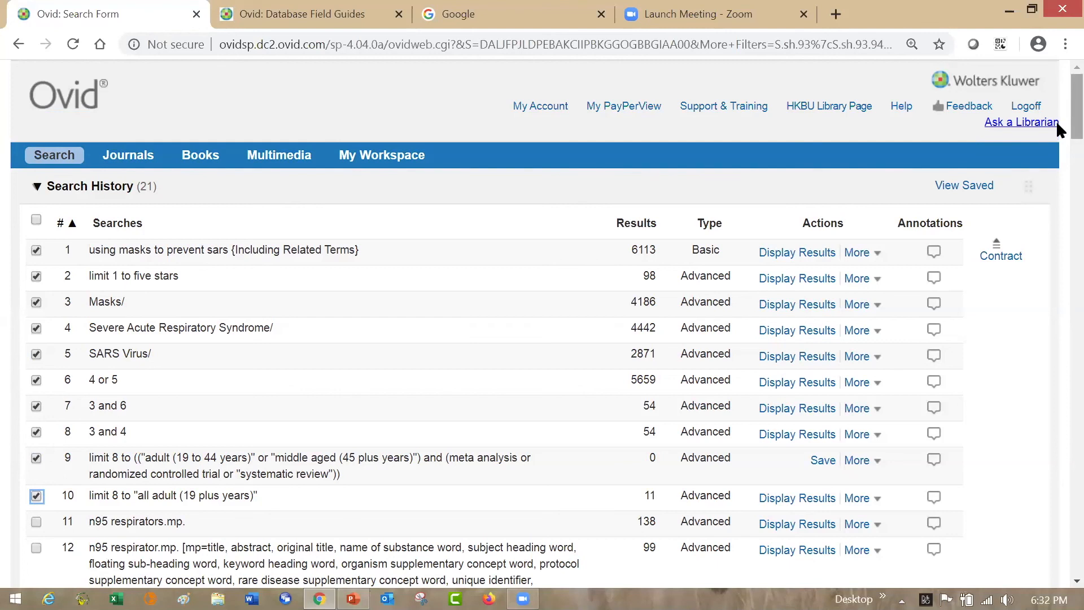
{"action": "scroll", "coordinate": [1056, 130], "scroll_direction": "down", "scroll_amount": 10}
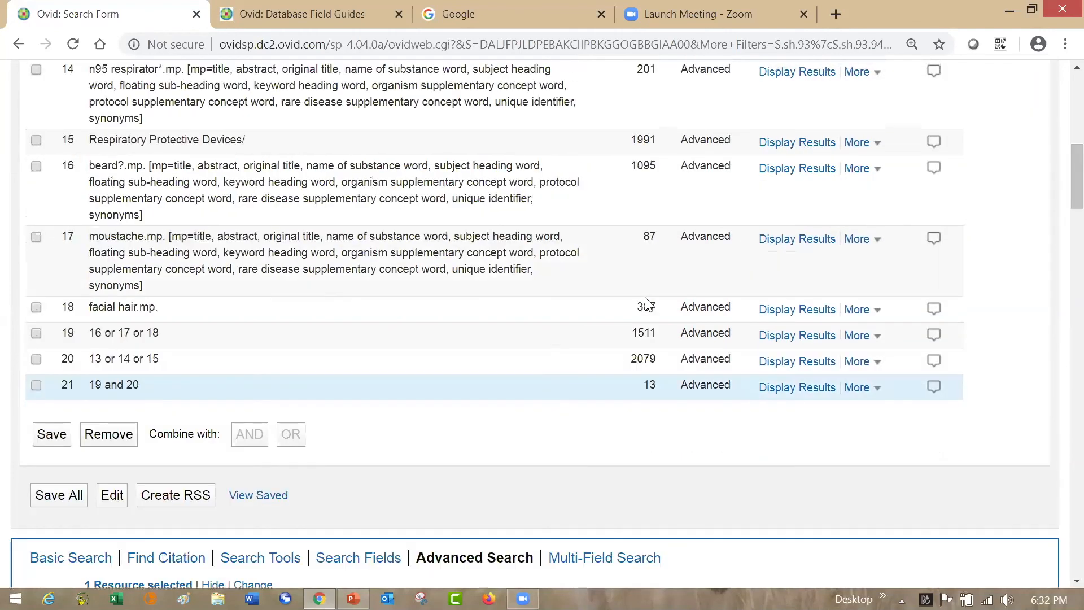
{"action": "left_click", "coordinate": [115, 436]}
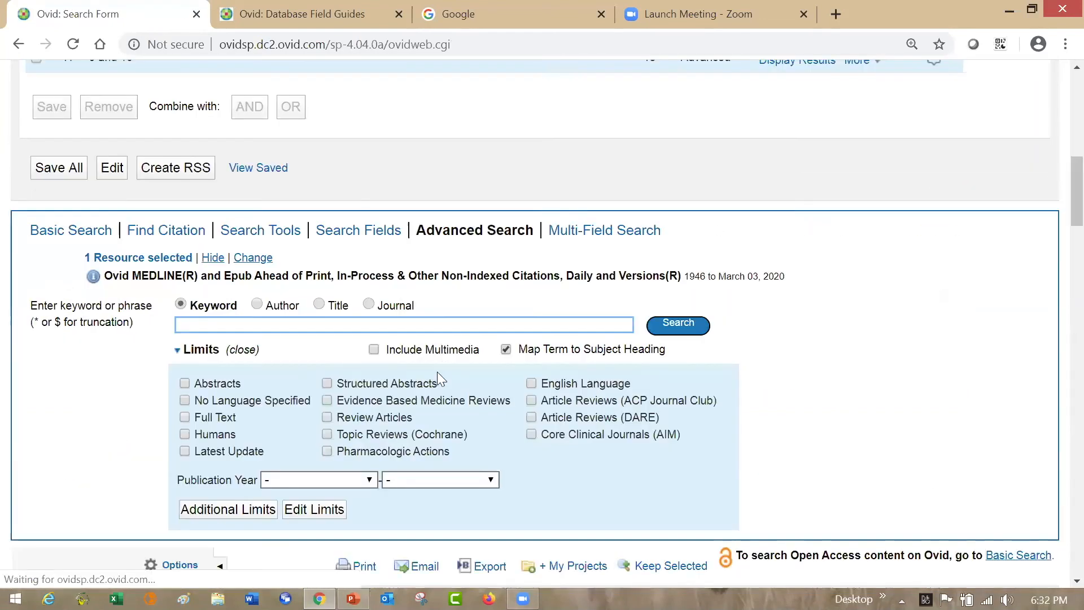
- Start saving the entire remaining search history and open the form for creating a new personal account
{"action": "left_click_drag", "start_coordinate": [1057, 187], "coordinate": [1057, 127]}
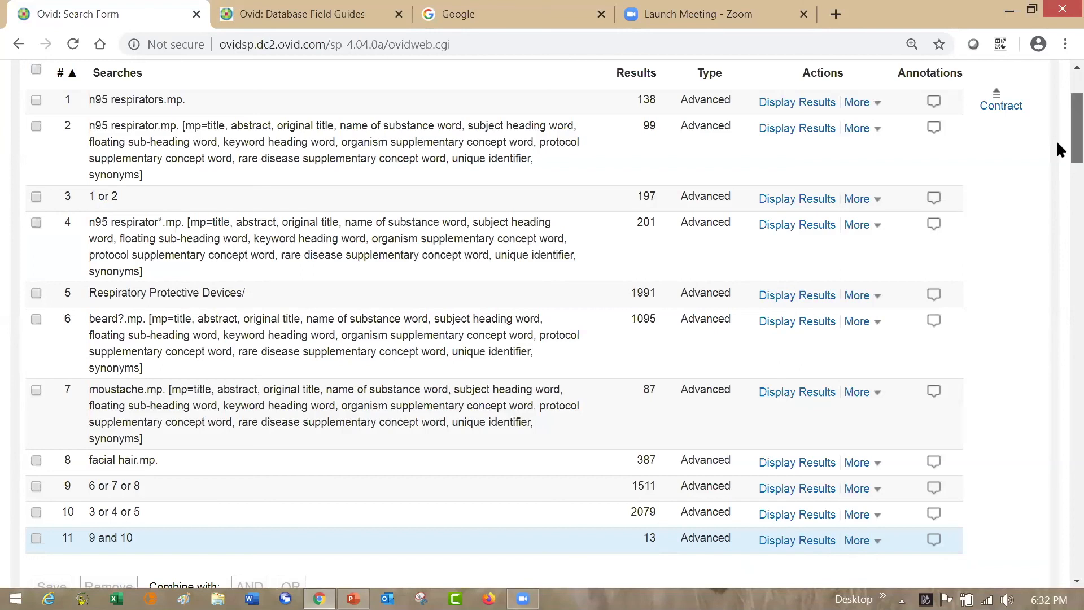
{"action": "scroll", "coordinate": [1058, 142], "scroll_direction": "down", "scroll_amount": 5}
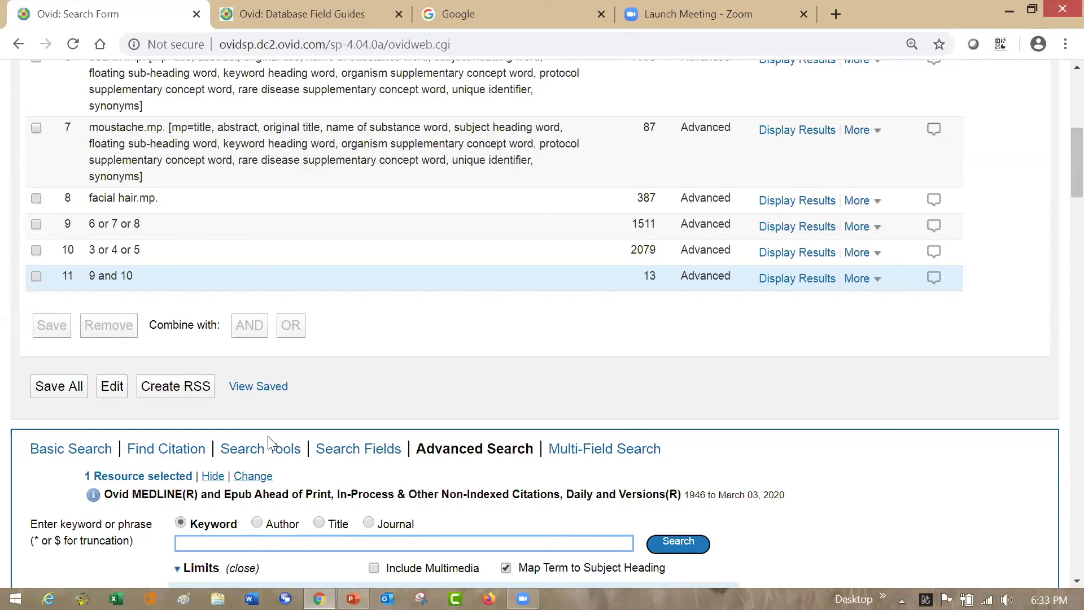
{"action": "left_click", "coordinate": [69, 389]}
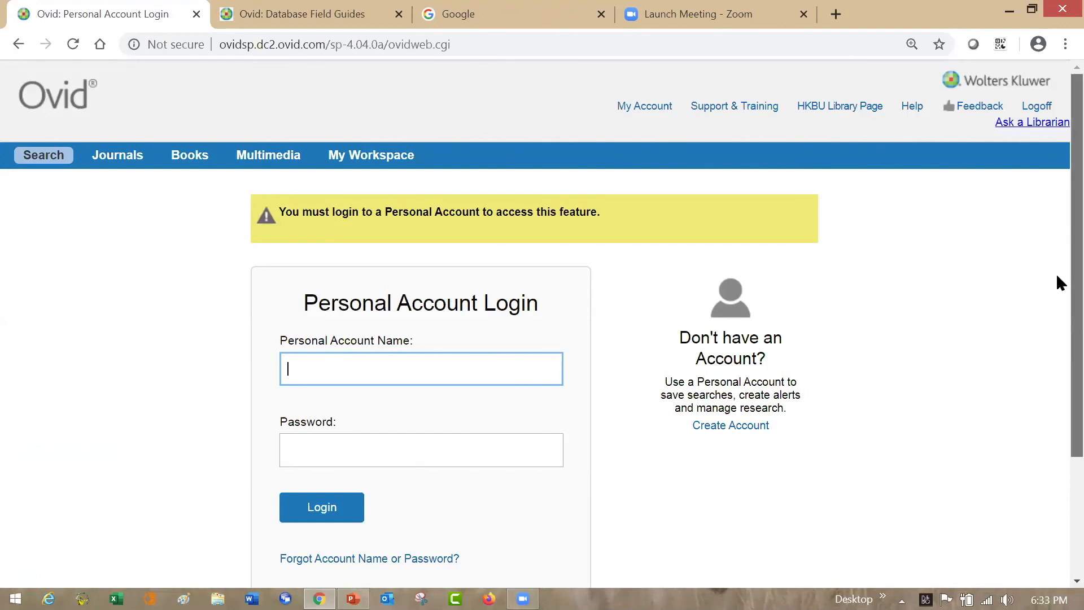
{"action": "scroll", "coordinate": [1058, 275], "scroll_direction": "down", "scroll_amount": 2}
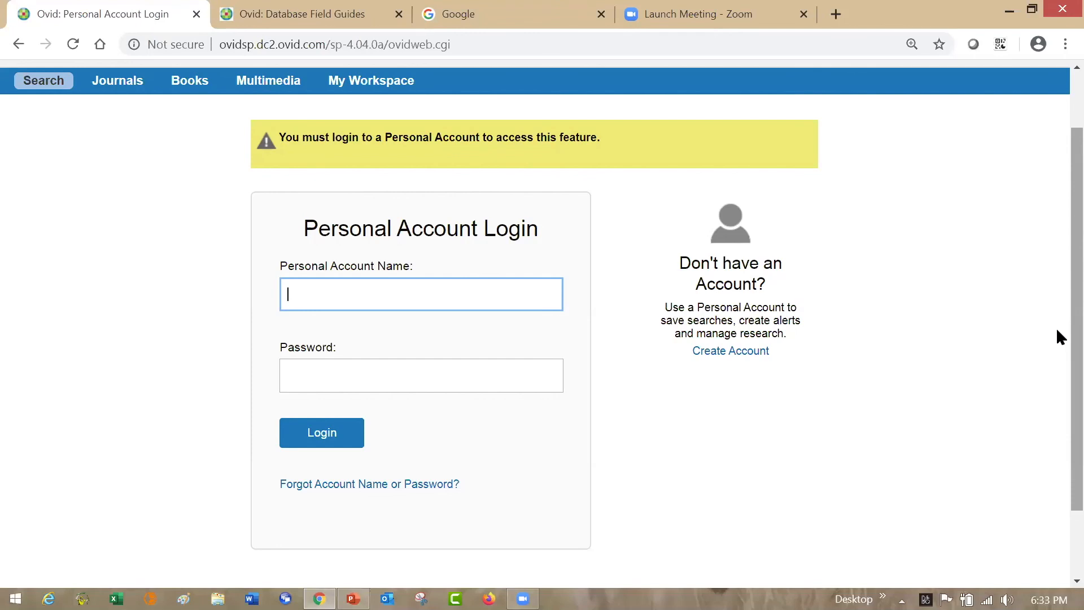
{"action": "left_click", "coordinate": [723, 357]}
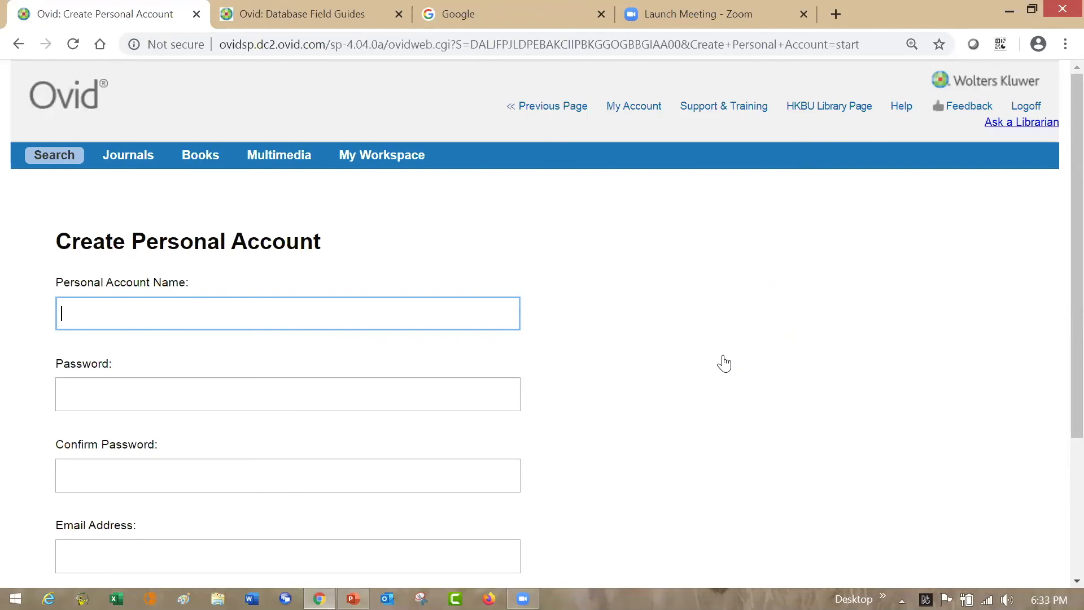
- Enter the personal account name, the account password and the password confirmation in the account form
{"action": "double_click", "coordinate": [90, 313]}
{"action": "right_click", "coordinate": [90, 313]}
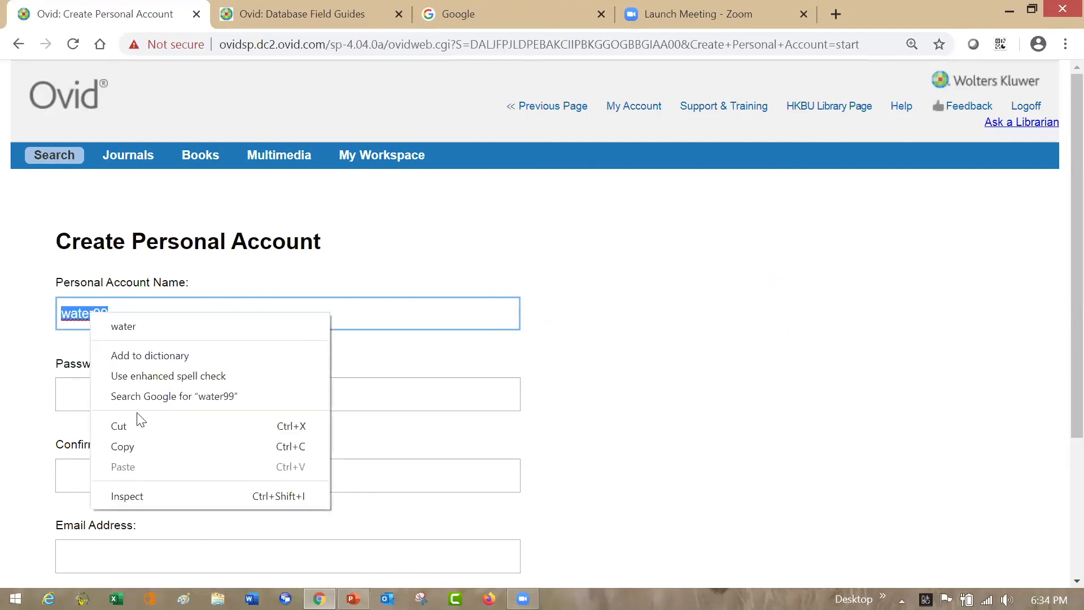
{"action": "left_click", "coordinate": [140, 449]}
{"action": "left_click", "coordinate": [129, 395]}
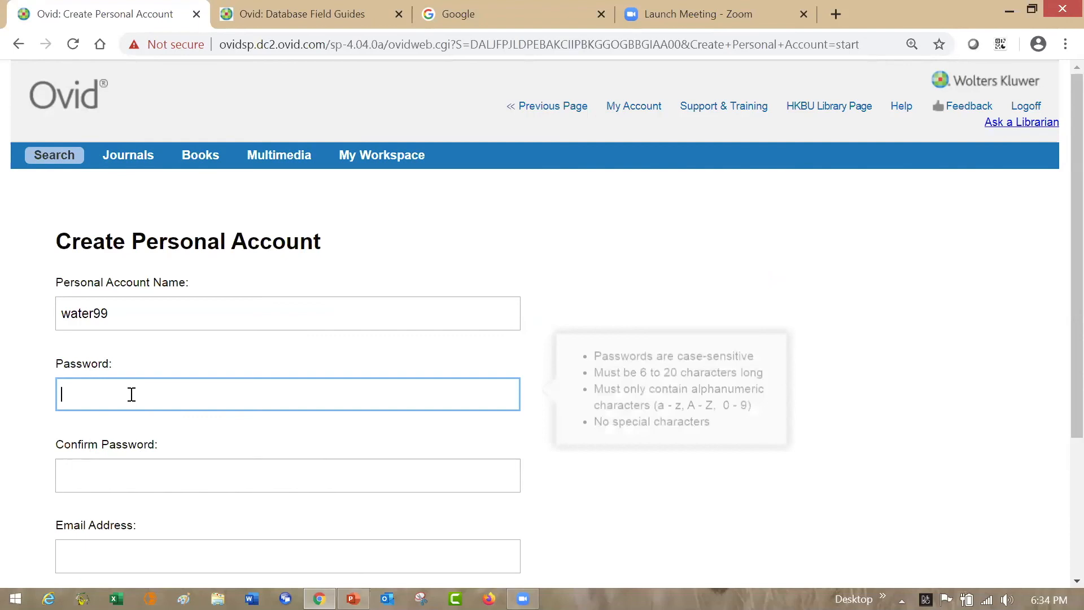
{"action": "right_click", "coordinate": [132, 394]}
{"action": "left_click", "coordinate": [198, 261]}
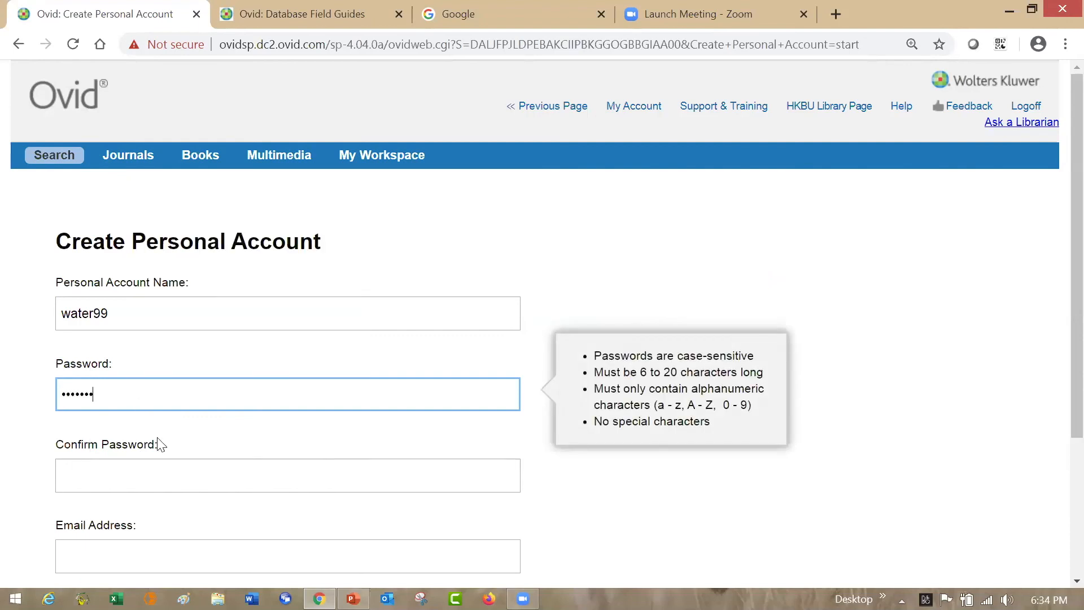
{"action": "left_click", "coordinate": [142, 474]}
{"action": "right_click", "coordinate": [142, 475]}
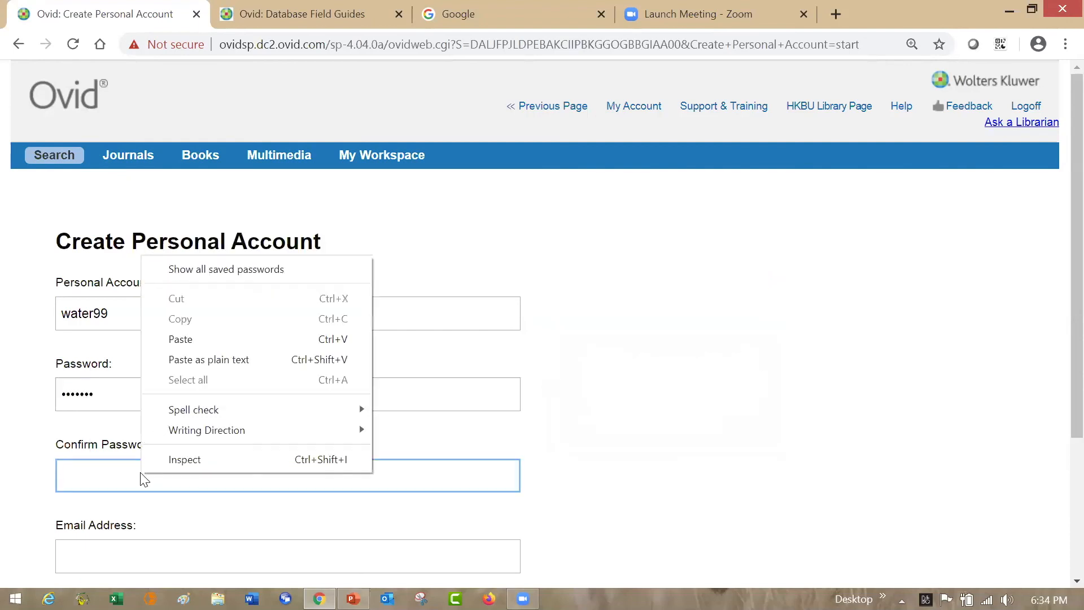
{"action": "left_click", "coordinate": [213, 338]}
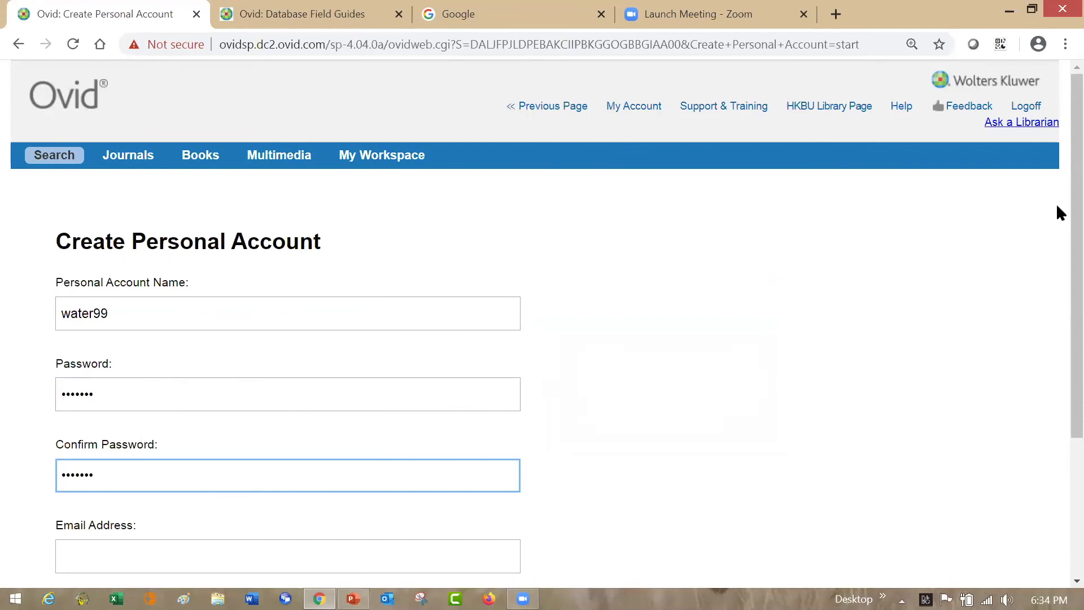
- Fill in the e-mail address for the new personal account
{"action": "scroll", "coordinate": [1056, 229], "scroll_direction": "down", "scroll_amount": 3}
{"action": "left_click", "coordinate": [181, 417]}
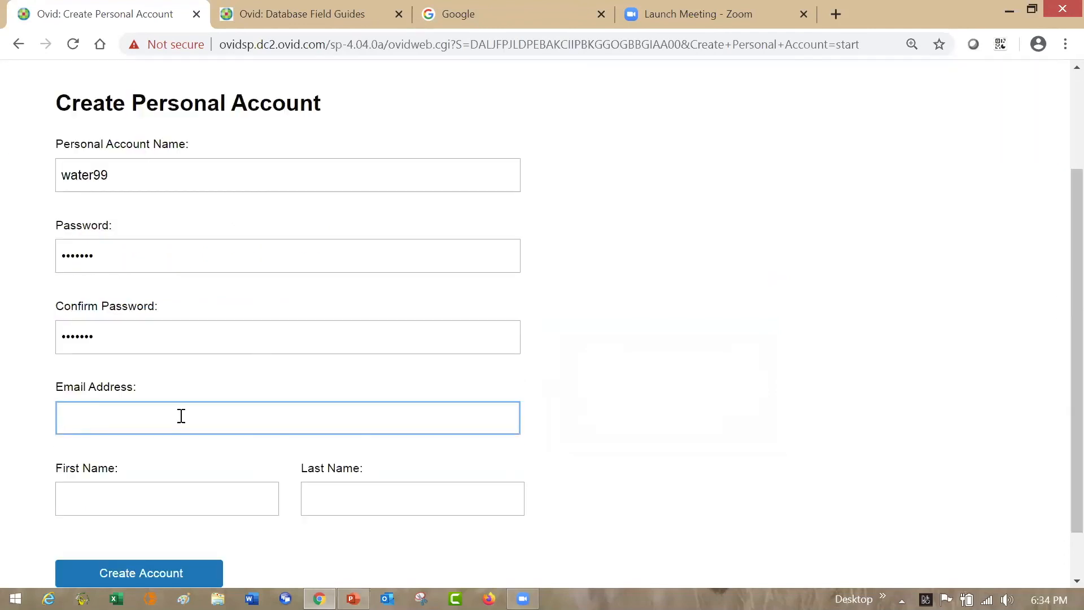
{"action": "key", "text": "ctrl+v"}
{"action": "type", "text": "@ovid."}
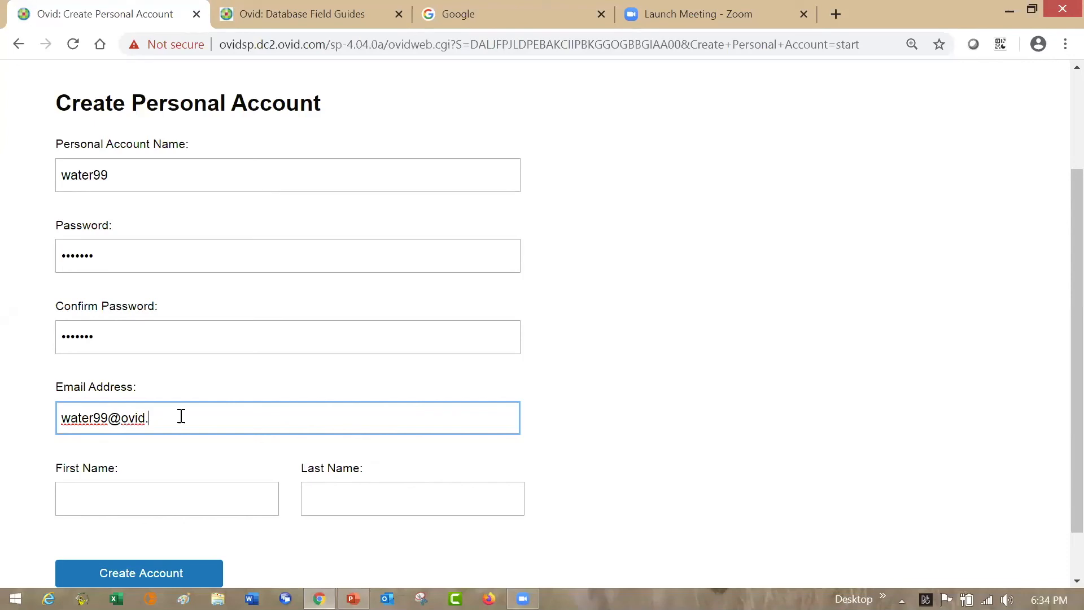
{"action": "type", "text": "com"}
- Fill in the account holder's first and last name and create the personal account
{"action": "left_click", "coordinate": [109, 504]}
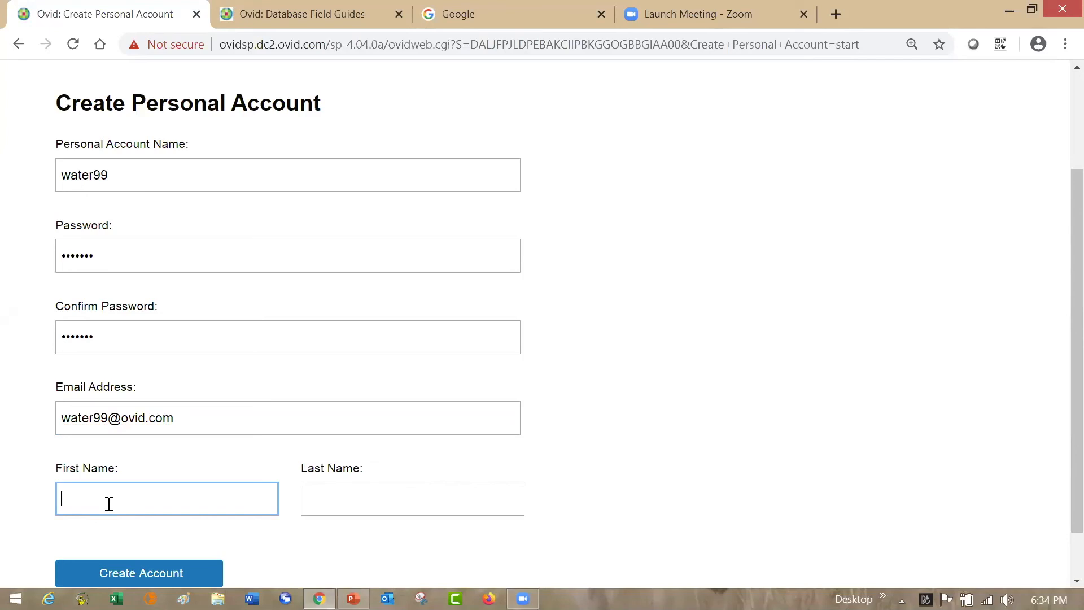
{"action": "left_click", "coordinate": [356, 481]}
{"action": "left_click", "coordinate": [353, 498]}
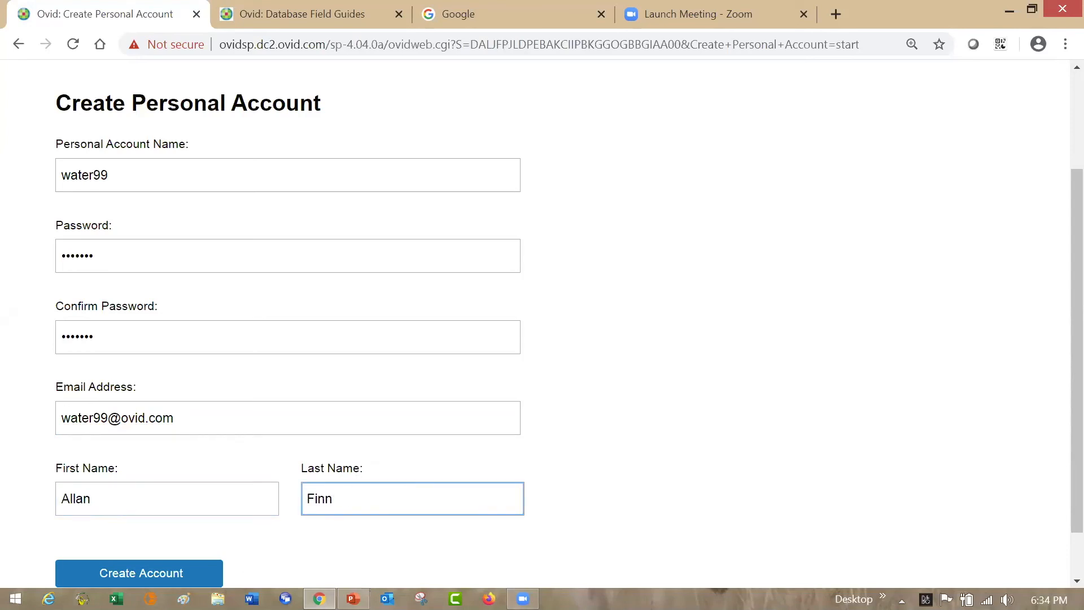
{"action": "left_click", "coordinate": [165, 574]}
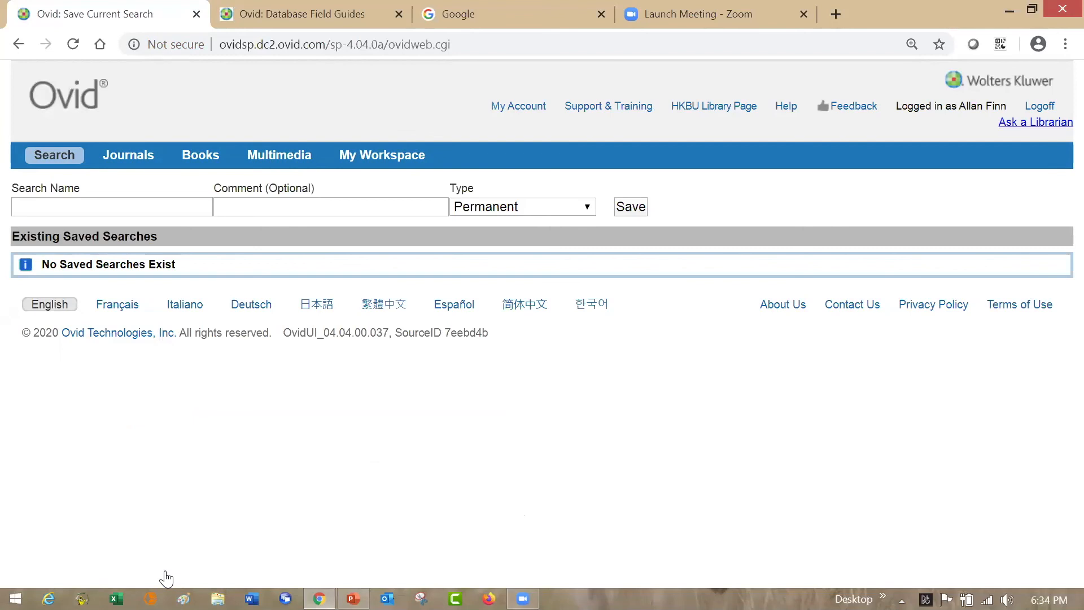
- Name the saved search "N95 and facial hair", leave the comment empty, and set its type to AutoAlert (SDI)
{"action": "left_click", "coordinate": [92, 205]}
{"action": "type", "text": "N"}
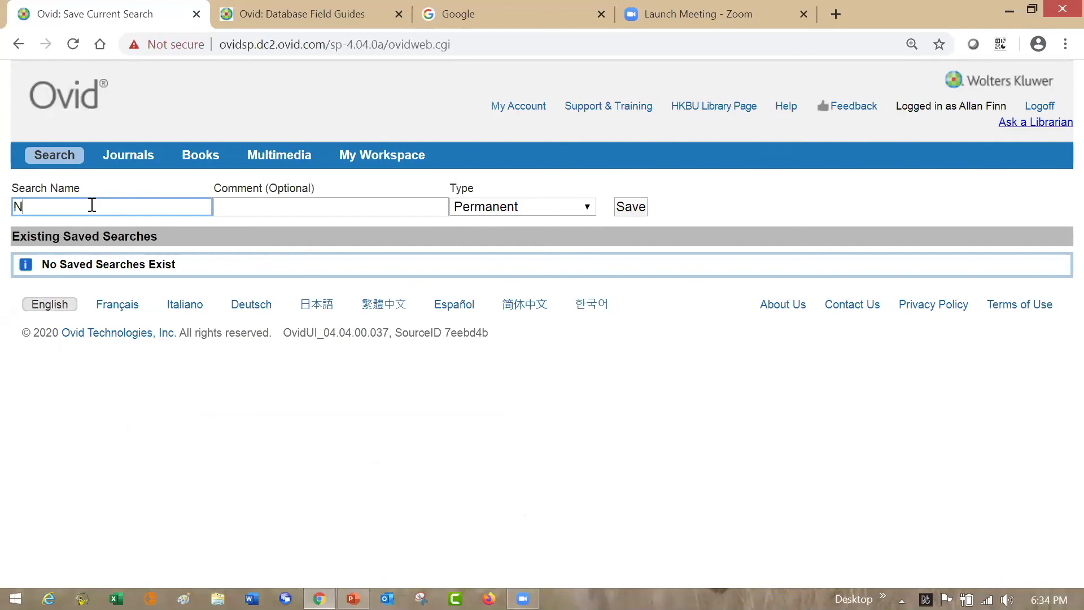
{"action": "type", "text": "95 and facial hair"}
{"action": "left_click", "coordinate": [253, 207]}
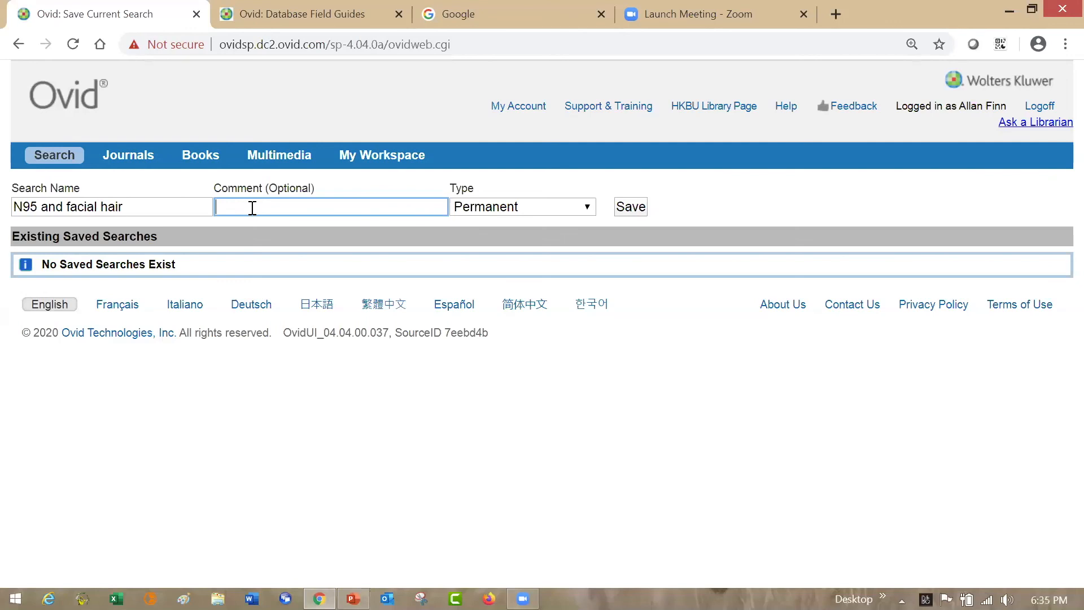
{"action": "left_click", "coordinate": [589, 209]}
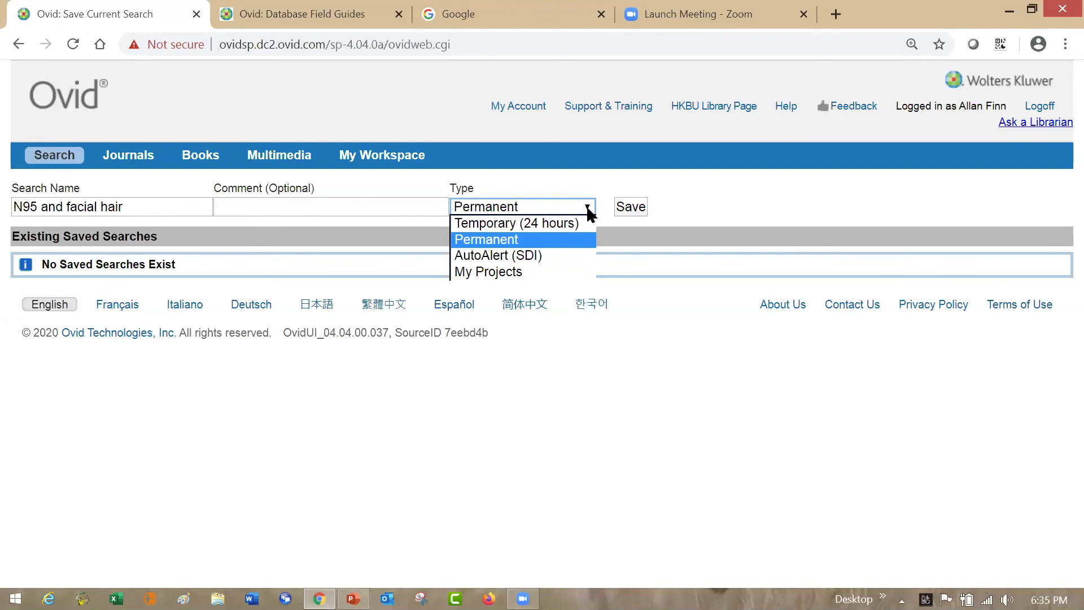
{"action": "left_click", "coordinate": [562, 258]}
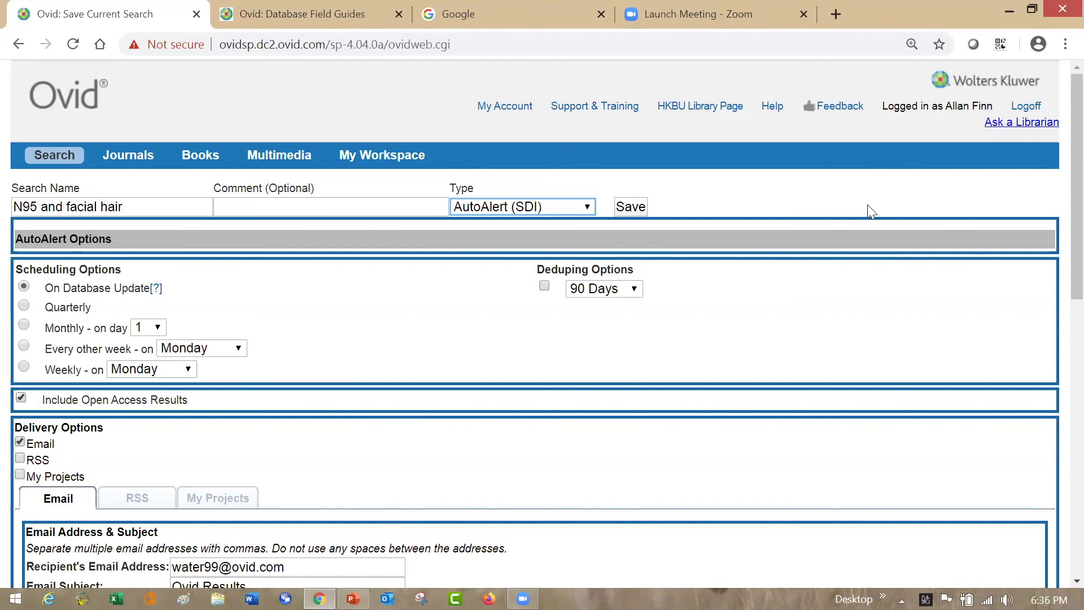
- Enable My Projects as an additional delivery option for the AutoAlert and show its project settings
{"action": "scroll", "coordinate": [1058, 237], "scroll_direction": "down", "scroll_amount": 2}
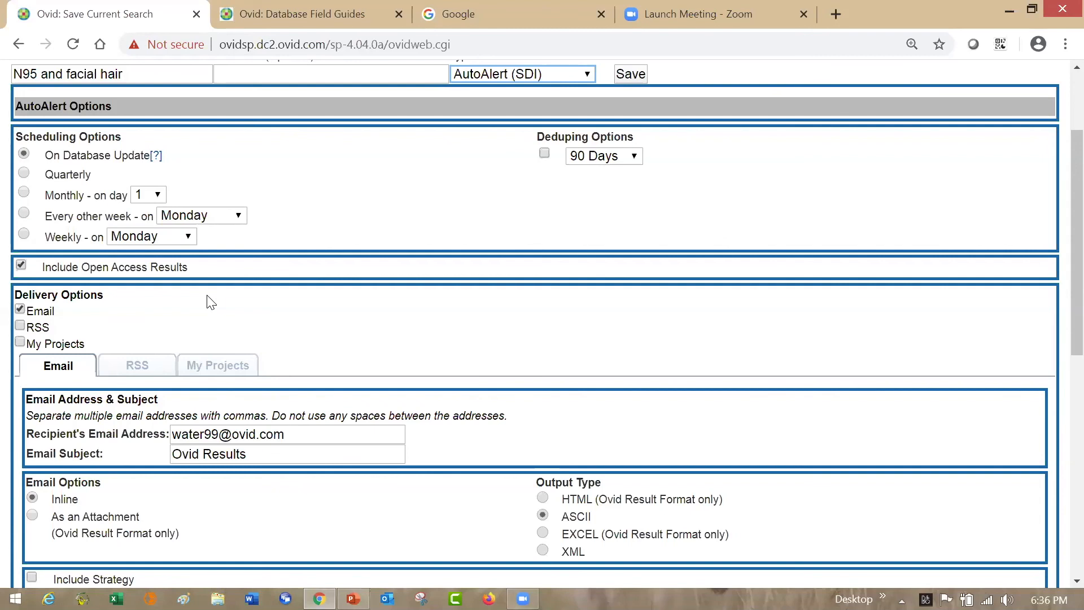
{"action": "left_click", "coordinate": [21, 343]}
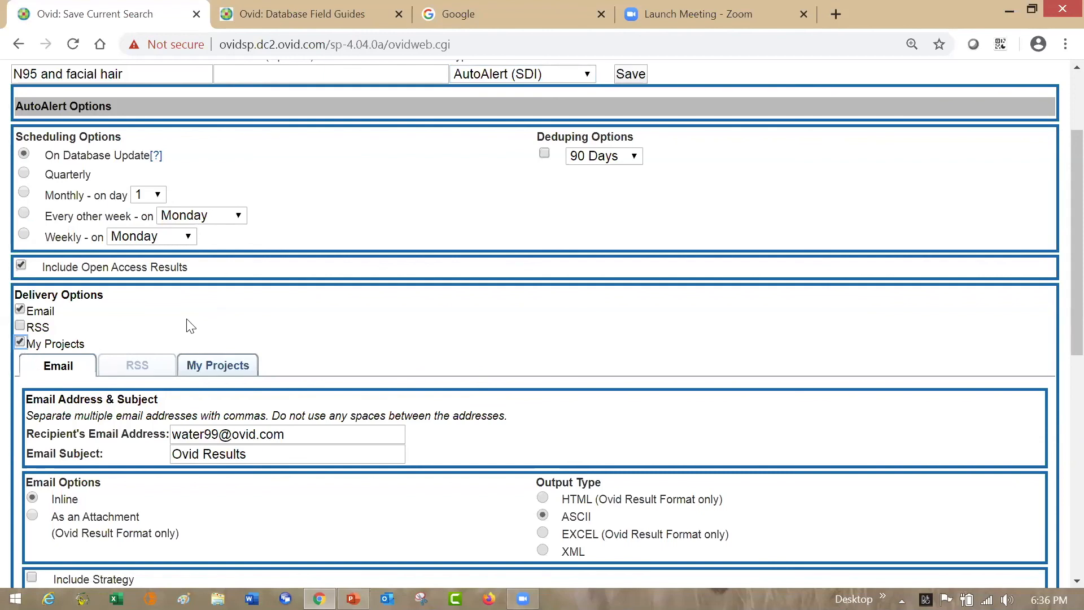
{"action": "left_click", "coordinate": [221, 368]}
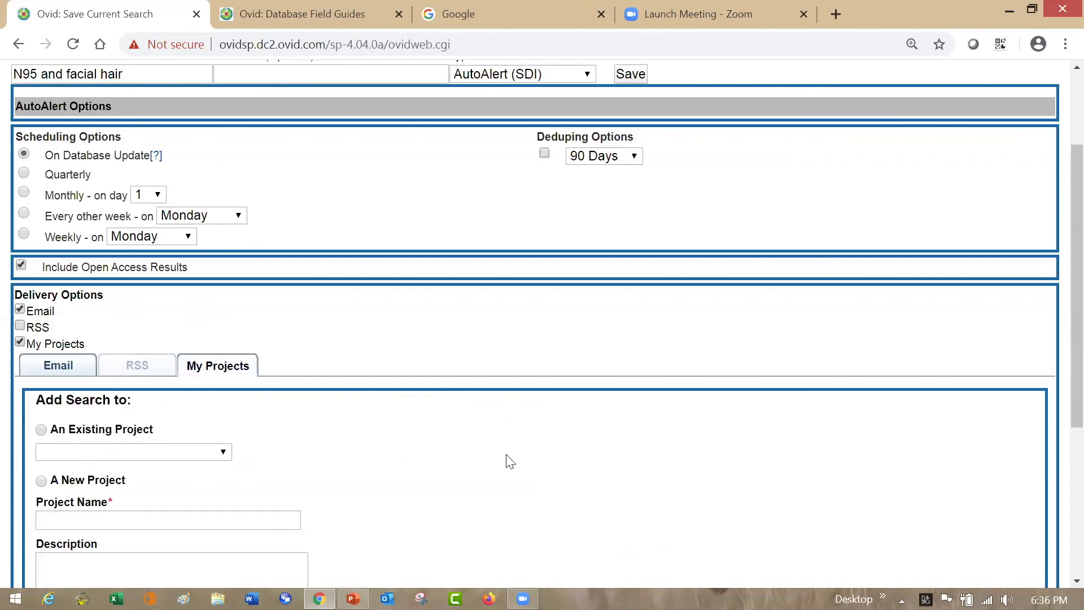
- Assign the search to a new project named "N95 and Facial Hair", leaving its description empty
{"action": "scroll", "coordinate": [1059, 271], "scroll_direction": "down", "scroll_amount": 2}
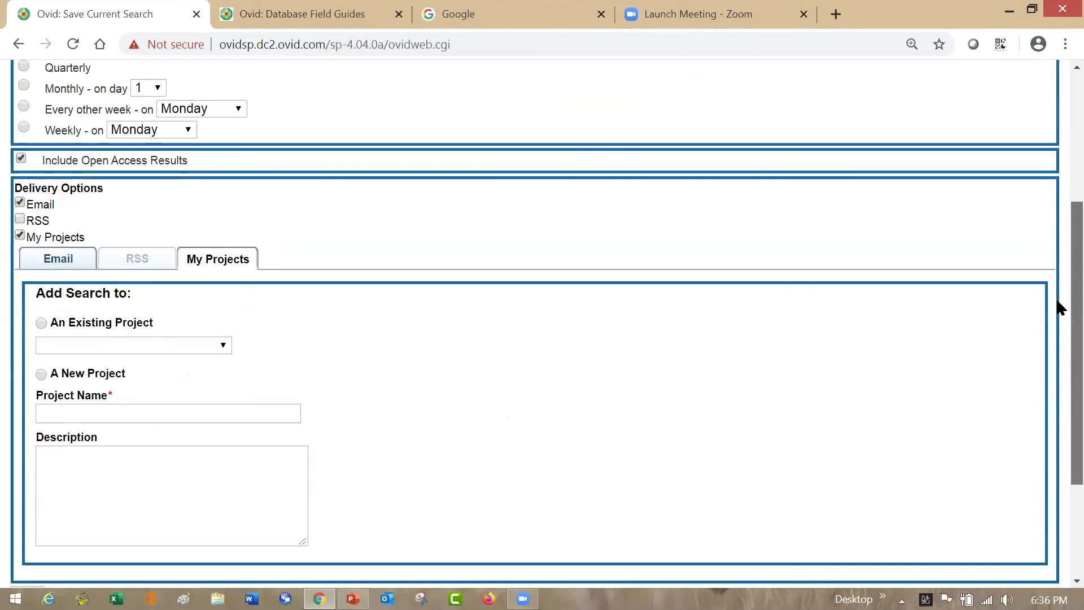
{"action": "left_click", "coordinate": [41, 374]}
{"action": "left_click", "coordinate": [59, 415]}
{"action": "type", "text": "N"}
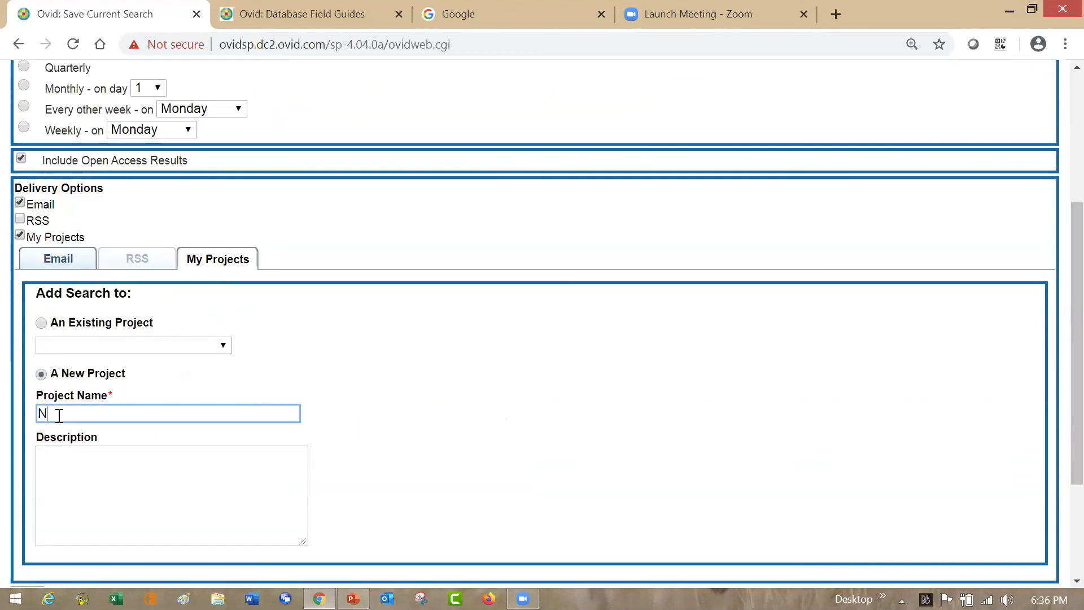
{"action": "type", "text": "95"}
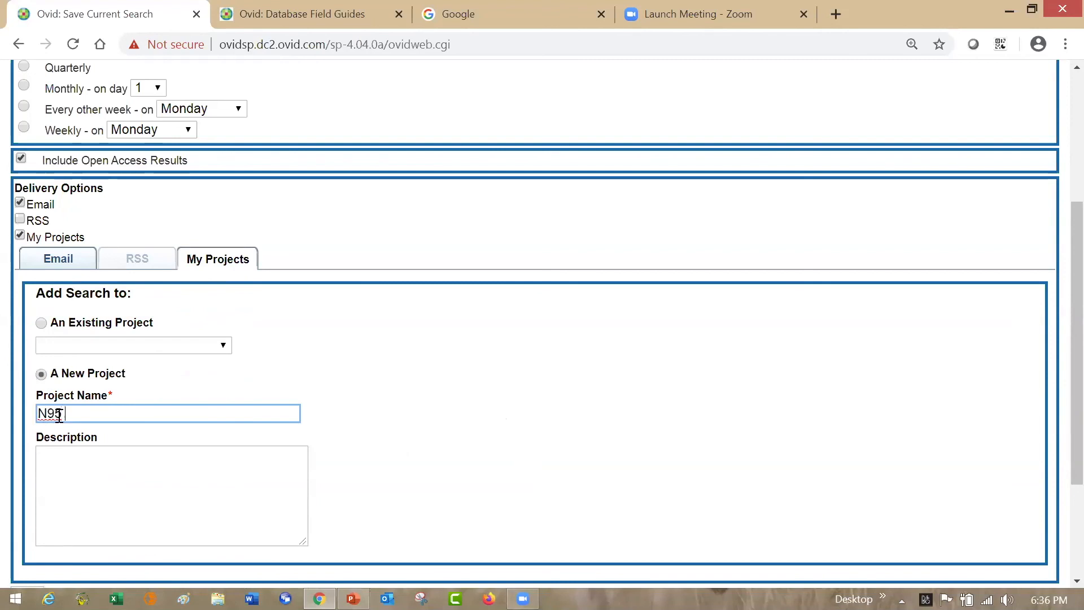
{"action": "type", "text": " and Facial Hair"}
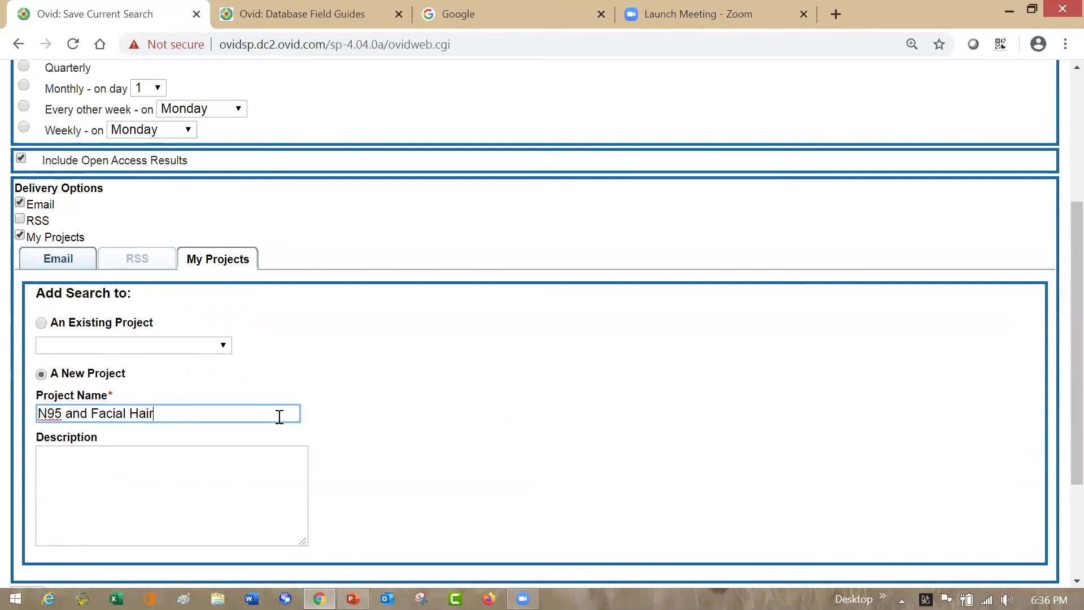
{"action": "left_click", "coordinate": [232, 488]}
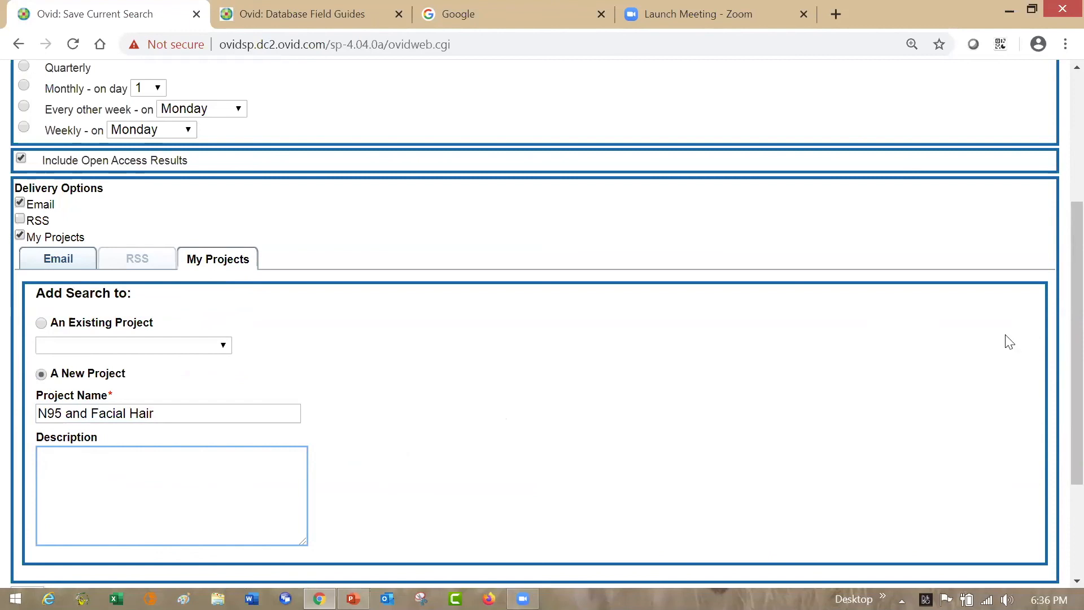
- Set the alert e-mail to include records, a Results Display Link and a link to each record's full text, with Complete Reference fields
{"action": "scroll", "coordinate": [1057, 330], "scroll_direction": "down", "scroll_amount": 1}
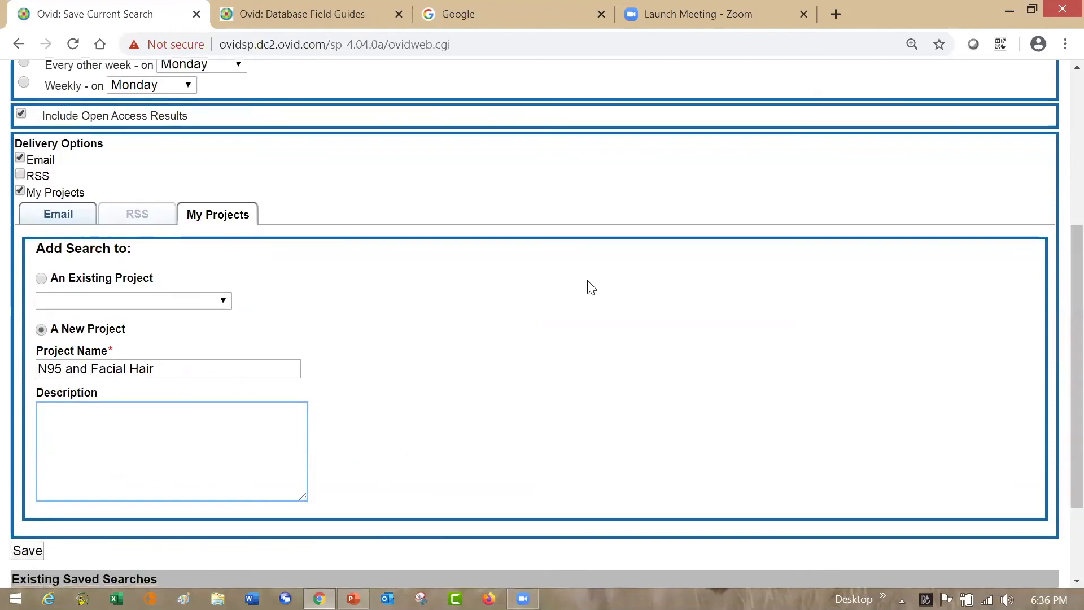
{"action": "left_click", "coordinate": [77, 214]}
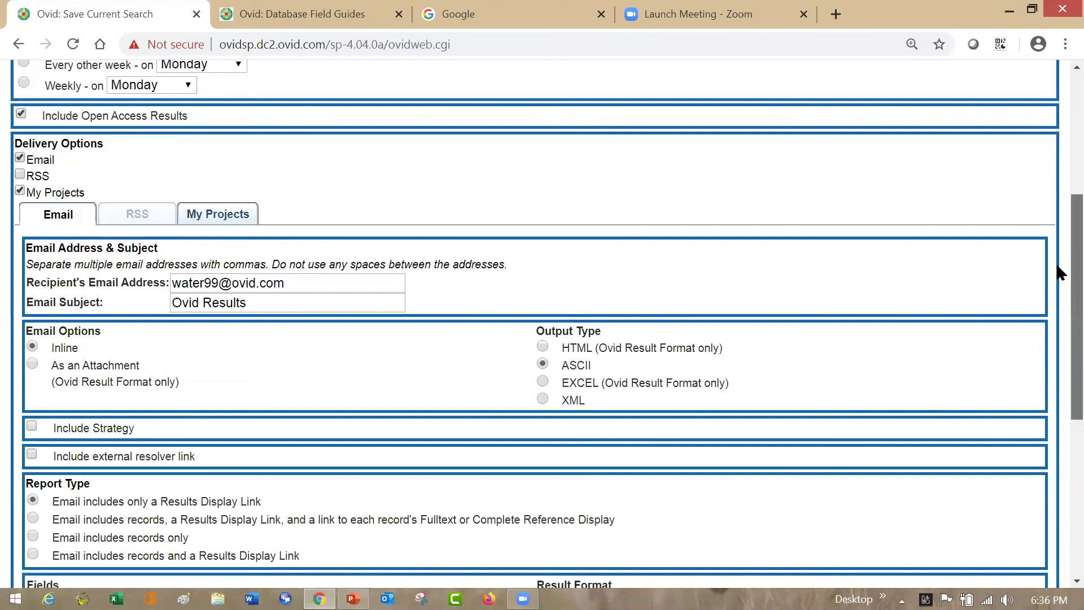
{"action": "scroll", "coordinate": [1057, 267], "scroll_direction": "down", "scroll_amount": 4}
{"action": "scroll", "coordinate": [1056, 320], "scroll_direction": "down", "scroll_amount": 2}
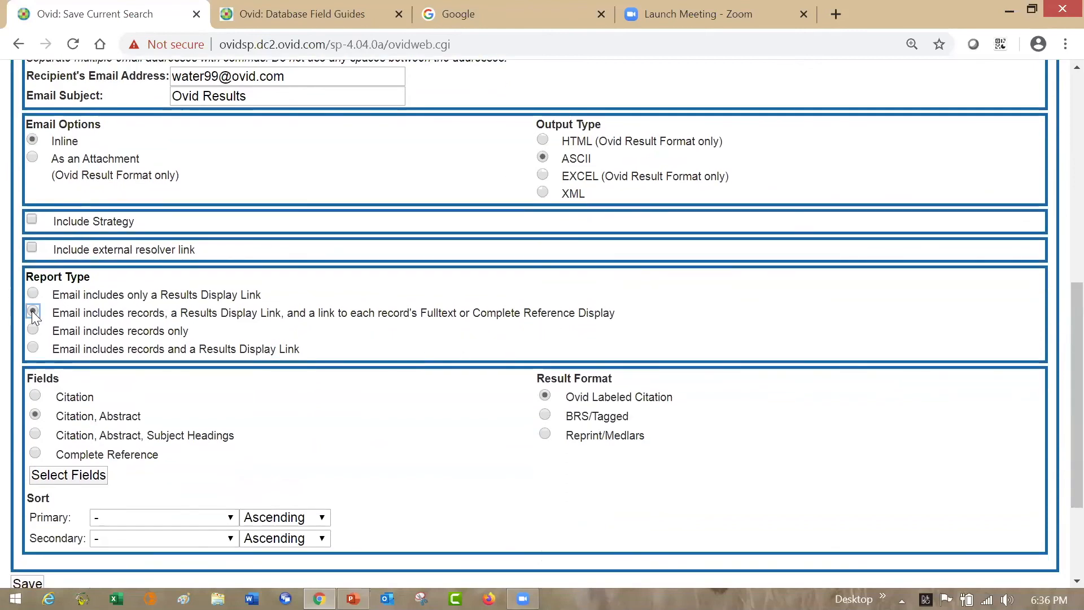
{"action": "left_click", "coordinate": [35, 453]}
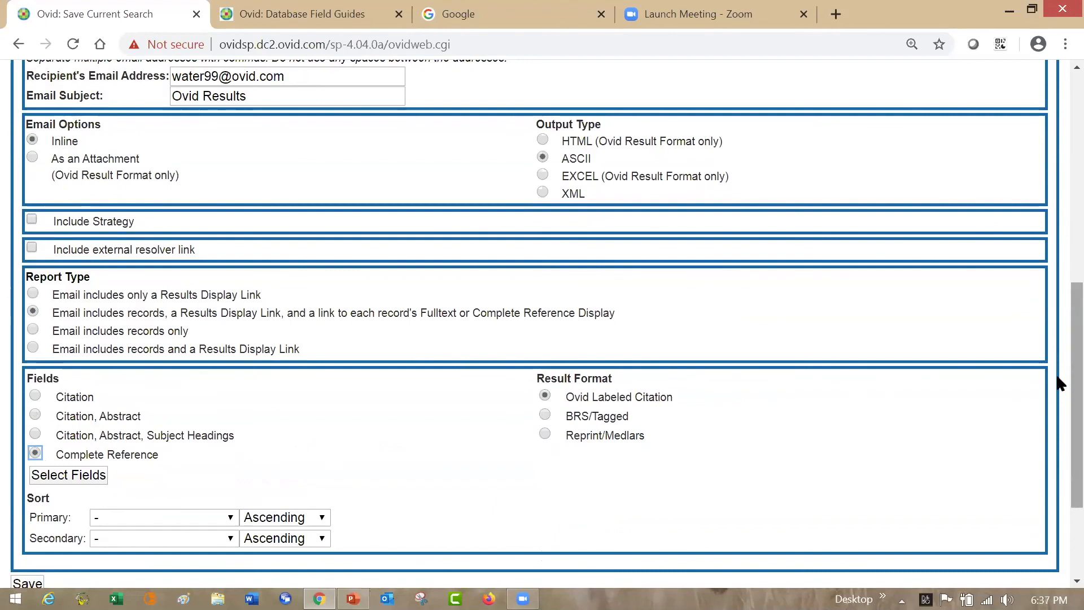
- Go over the e-mail delivery settings and save the search history as the AutoAlert
{"action": "scroll", "coordinate": [874, 319], "scroll_direction": "up", "scroll_amount": 1}
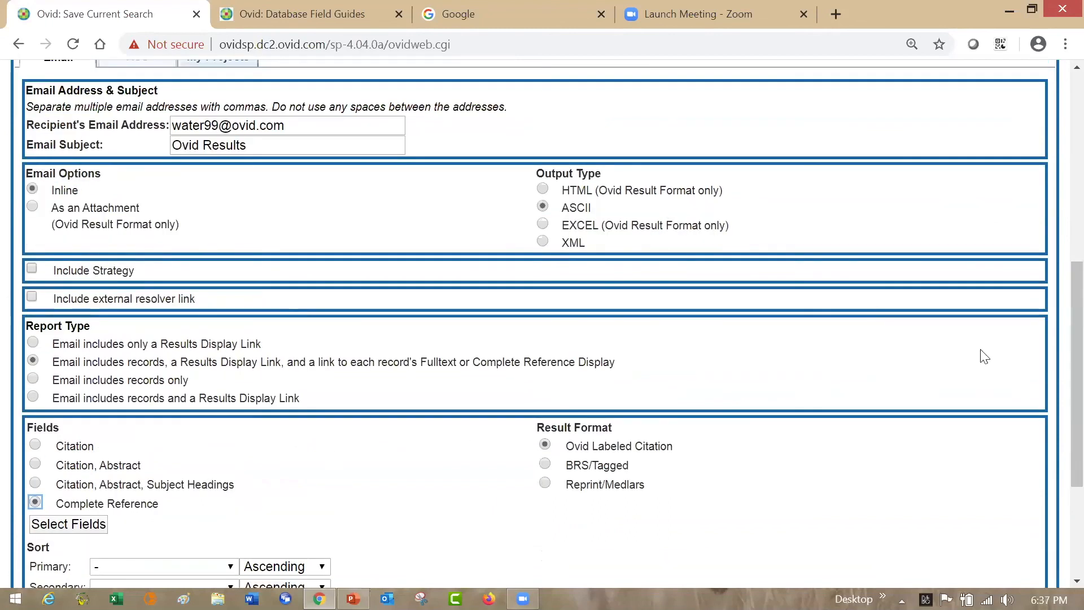
{"action": "left_click_drag", "start_coordinate": [1056, 365], "coordinate": [1058, 434]}
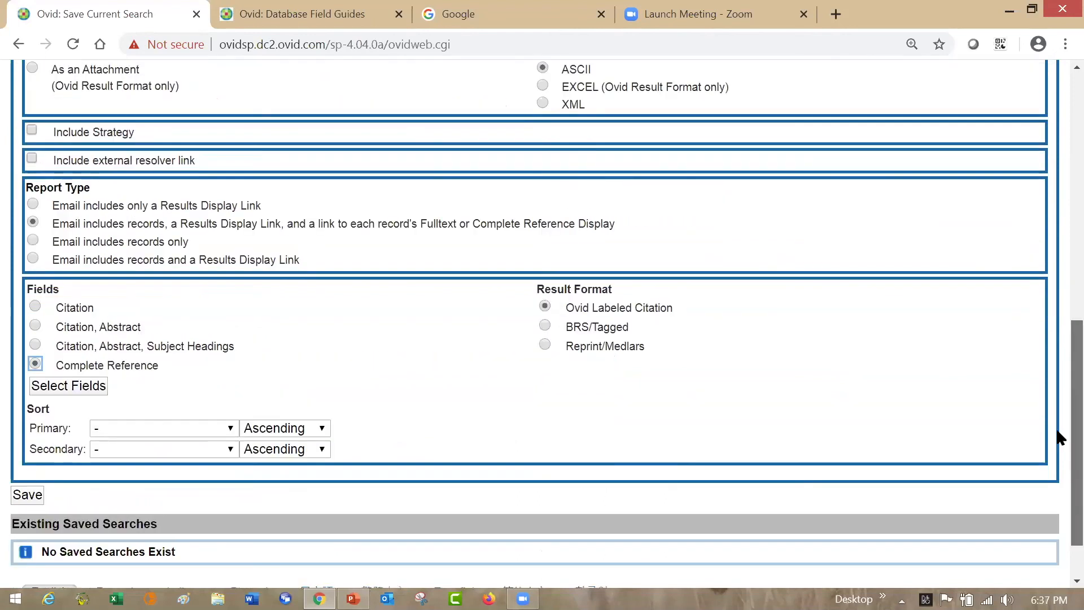
{"action": "left_click", "coordinate": [35, 471]}
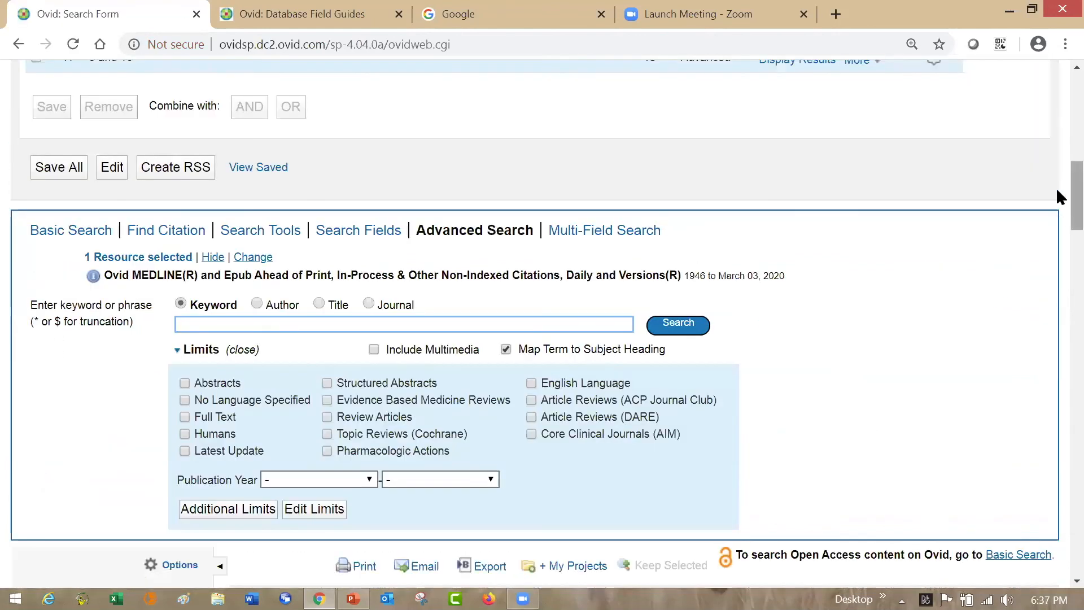
- In My Workspace, view the history of the "N95 and facial hair" AutoAlert, then open the N95 and Facial Hair project
{"action": "scroll", "coordinate": [1058, 192], "scroll_direction": "up", "scroll_amount": 10}
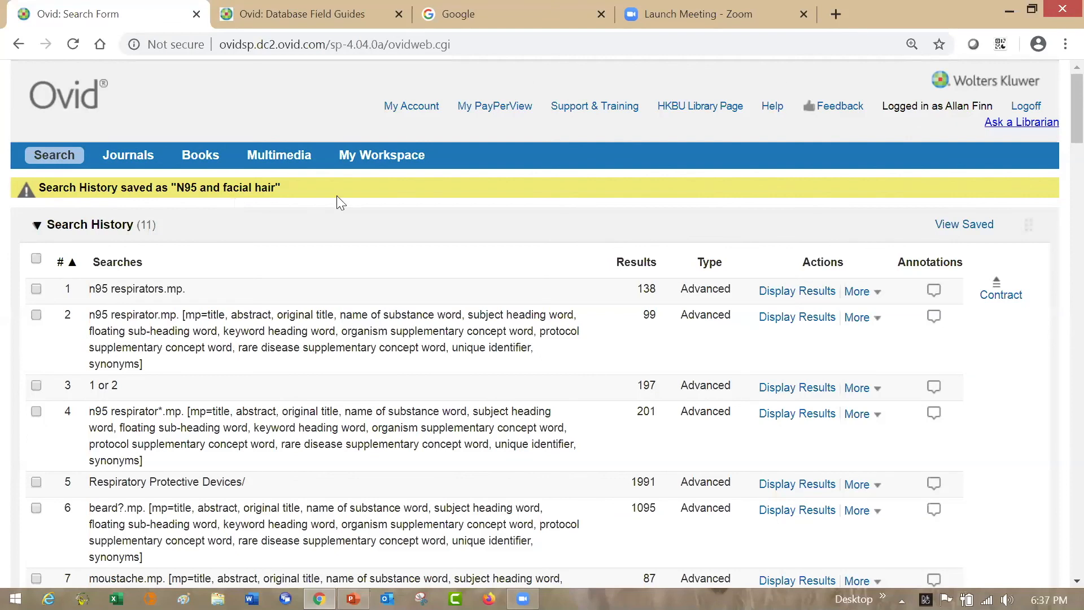
{"action": "left_click", "coordinate": [402, 161]}
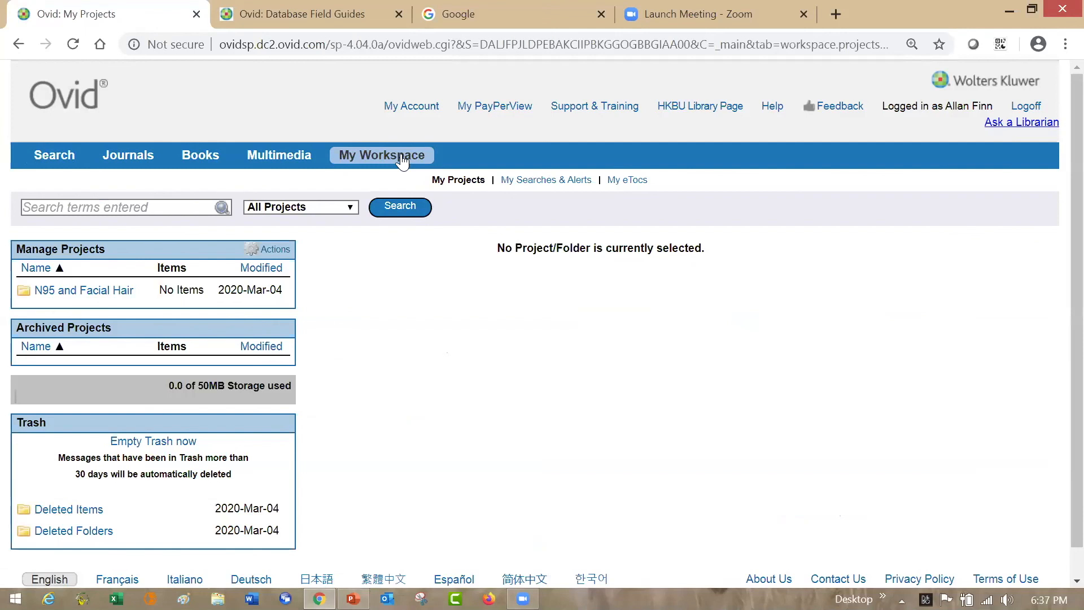
{"action": "left_click", "coordinate": [546, 179]}
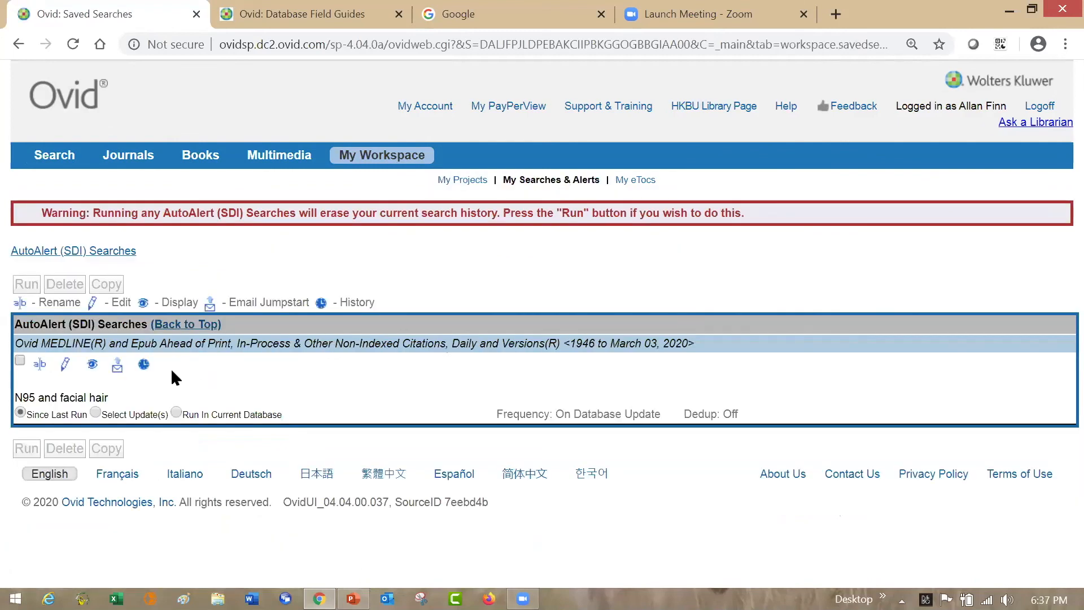
{"action": "left_click", "coordinate": [144, 365]}
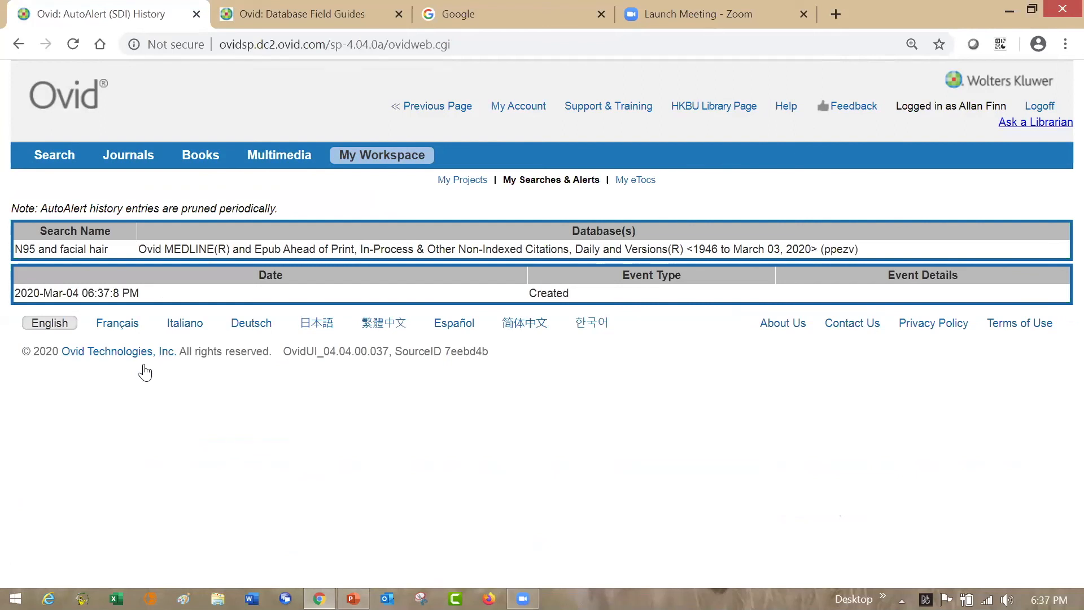
{"action": "left_click", "coordinate": [472, 180]}
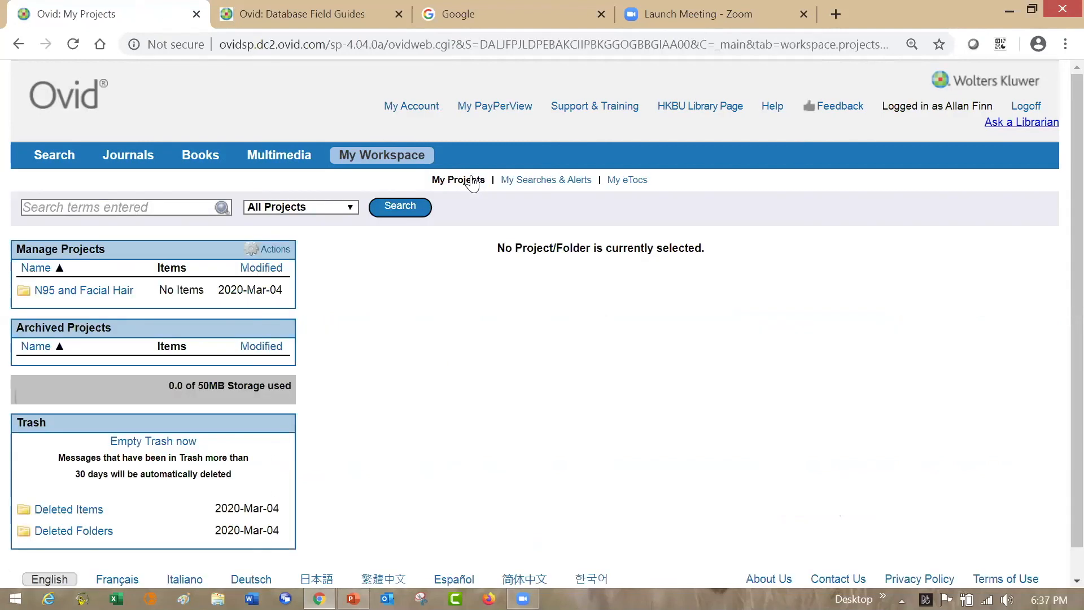
{"action": "left_click", "coordinate": [108, 290]}
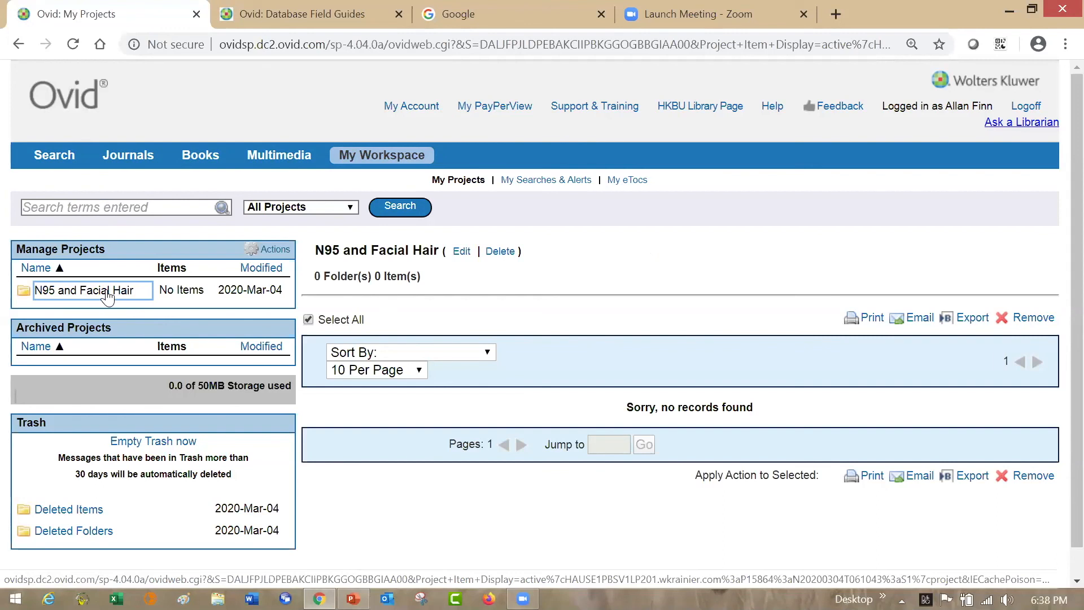
- Return to the search results and select all records found for the combined search "19 and 20"
{"action": "left_click", "coordinate": [54, 154]}
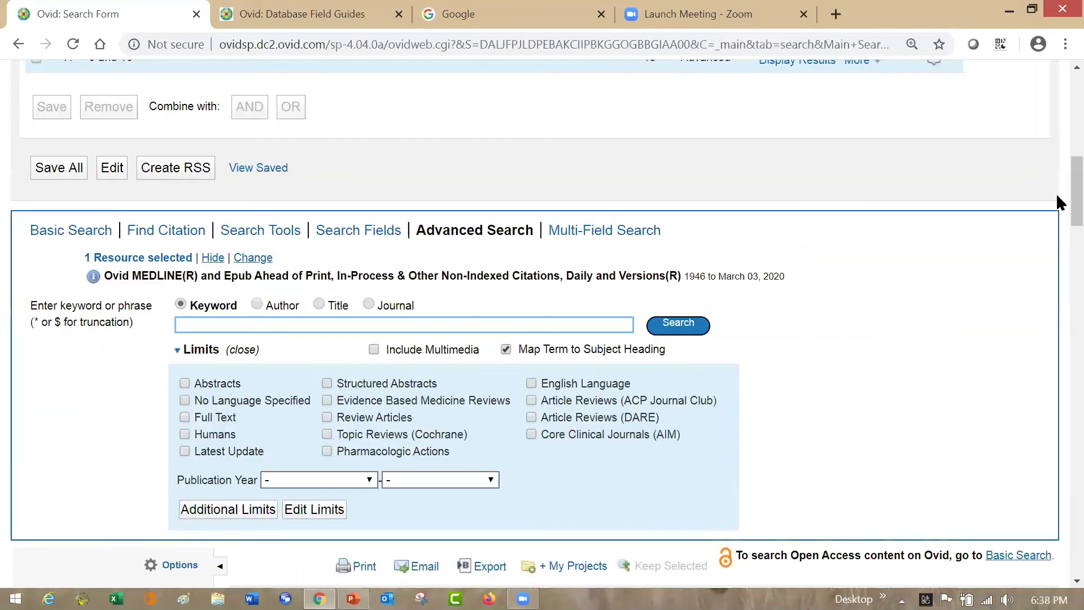
{"action": "scroll", "coordinate": [1059, 249], "scroll_direction": "down", "scroll_amount": 3}
{"action": "scroll", "coordinate": [1061, 267], "scroll_direction": "down", "scroll_amount": 4}
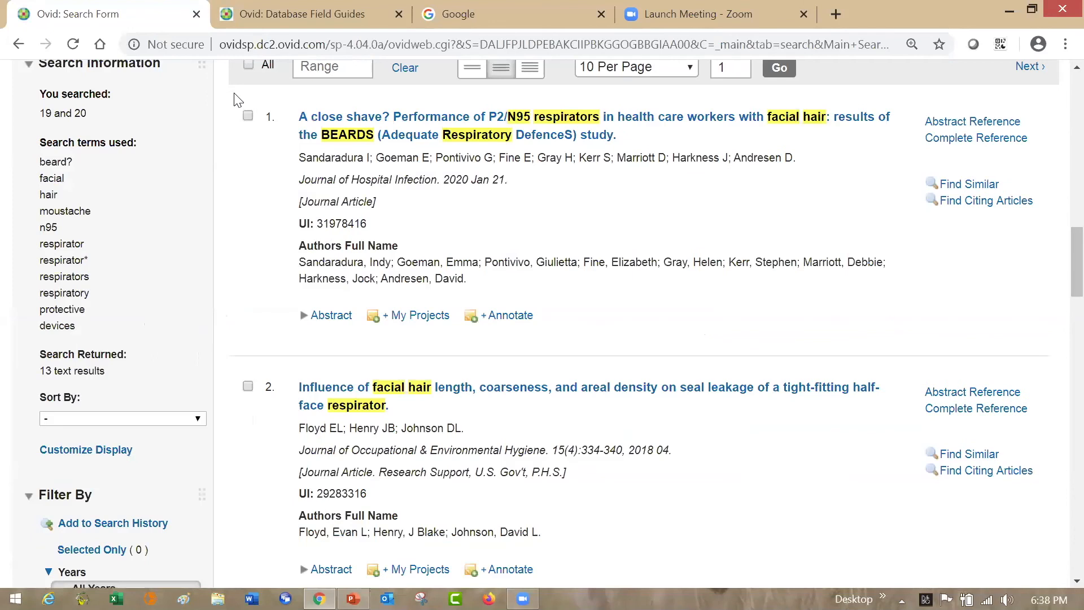
{"action": "left_click", "coordinate": [248, 65]}
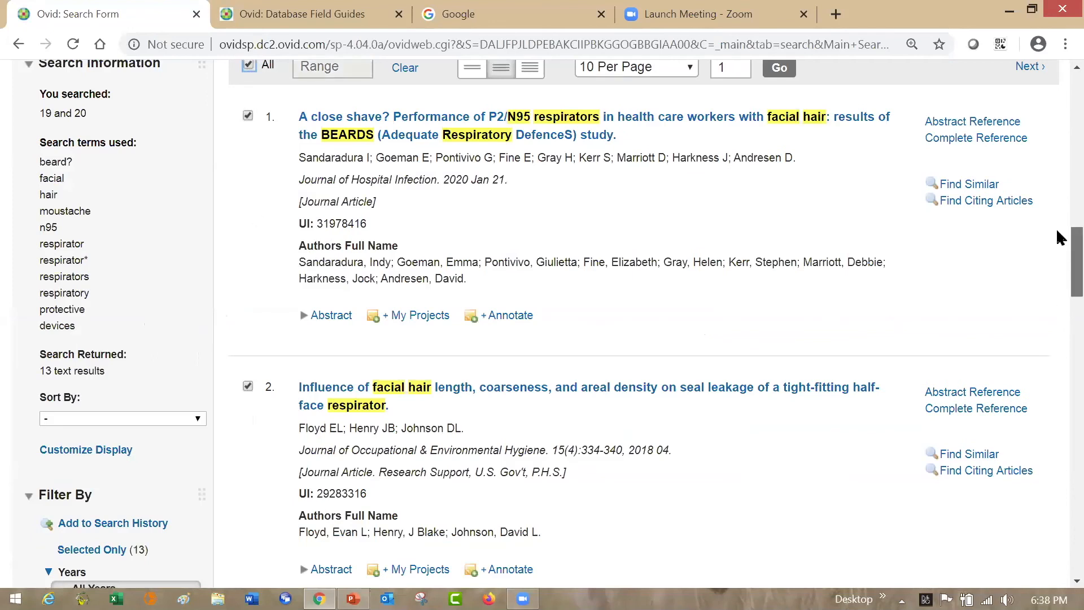
{"action": "scroll", "coordinate": [1060, 232], "scroll_direction": "up", "scroll_amount": 3}
{"action": "scroll", "coordinate": [1057, 219], "scroll_direction": "up", "scroll_amount": 1}
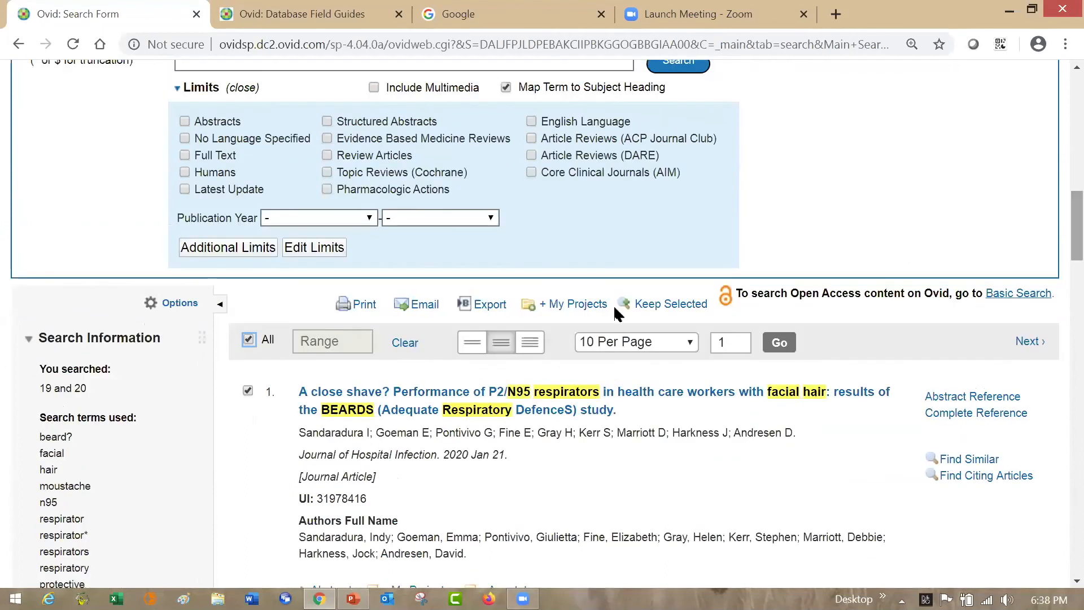
- Add the selected records to the existing N95 and Facial Hair project in My Projects
{"action": "left_click", "coordinate": [594, 304]}
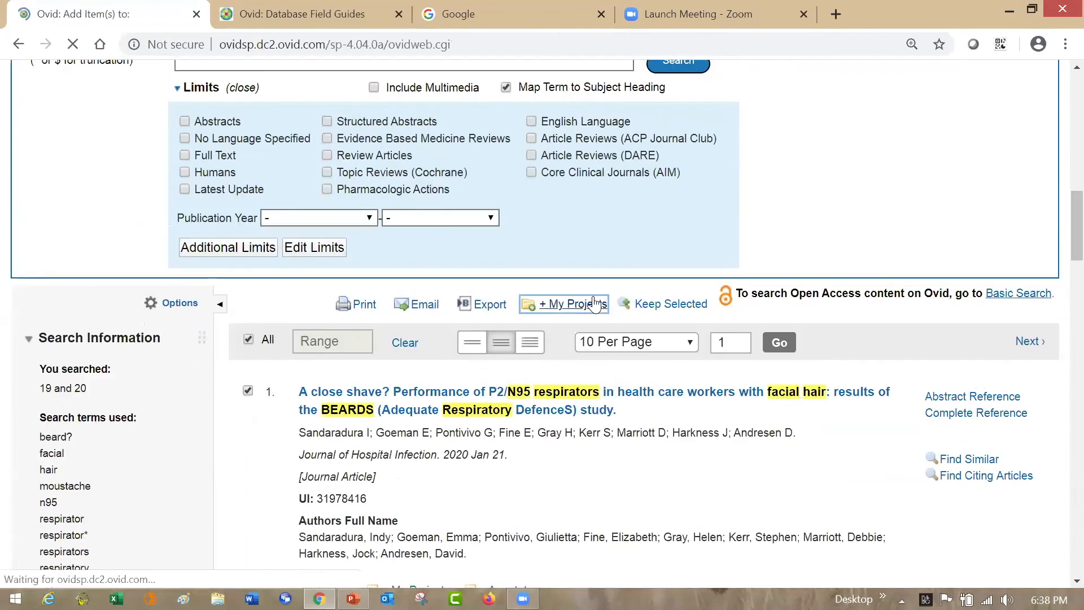
{"action": "left_click", "coordinate": [413, 252]}
{"action": "left_click", "coordinate": [658, 504]}
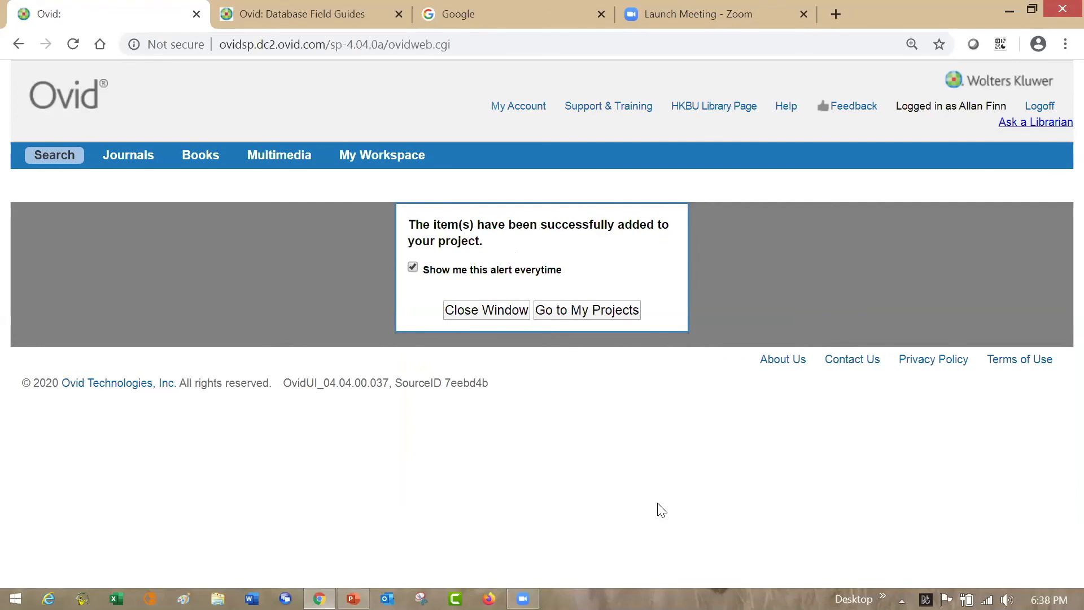
- Open the N95 and Facial Hair project in My Projects and look through its records
{"action": "left_click", "coordinate": [609, 311]}
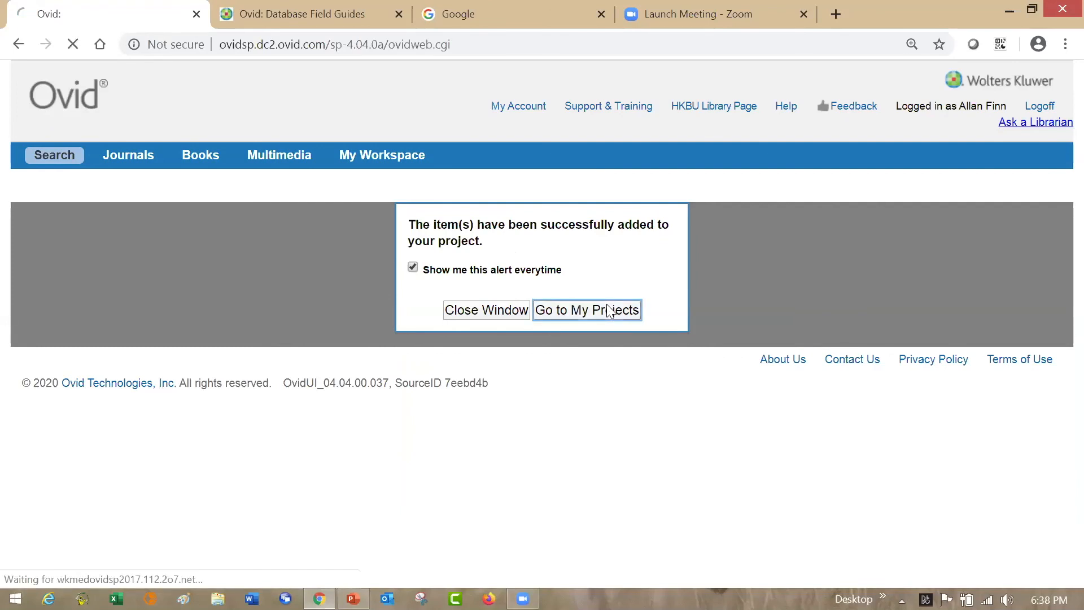
{"action": "left_click", "coordinate": [136, 291]}
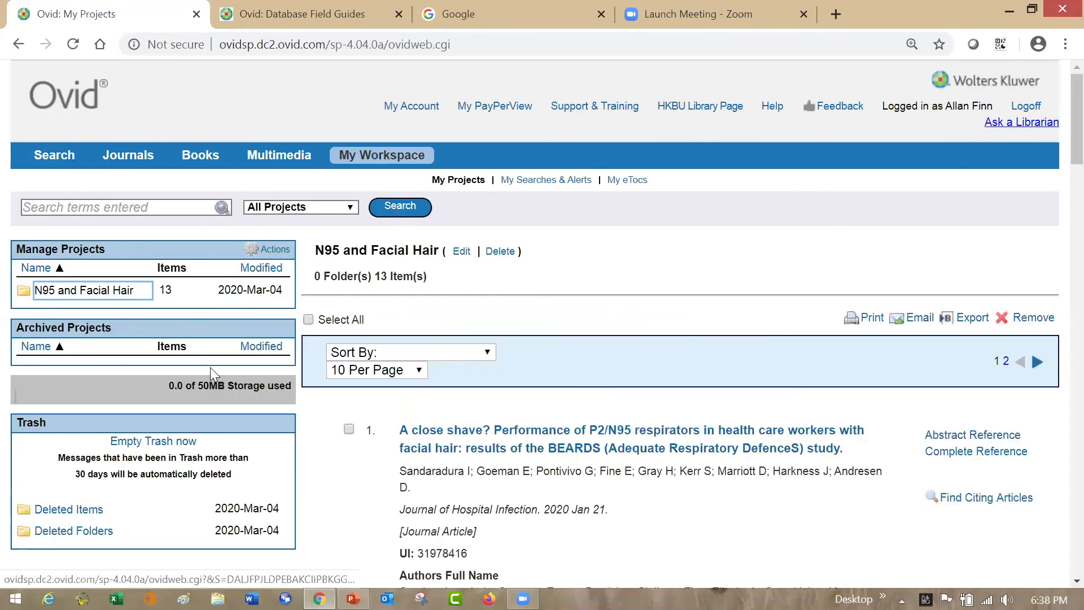
{"action": "left_click", "coordinate": [168, 299]}
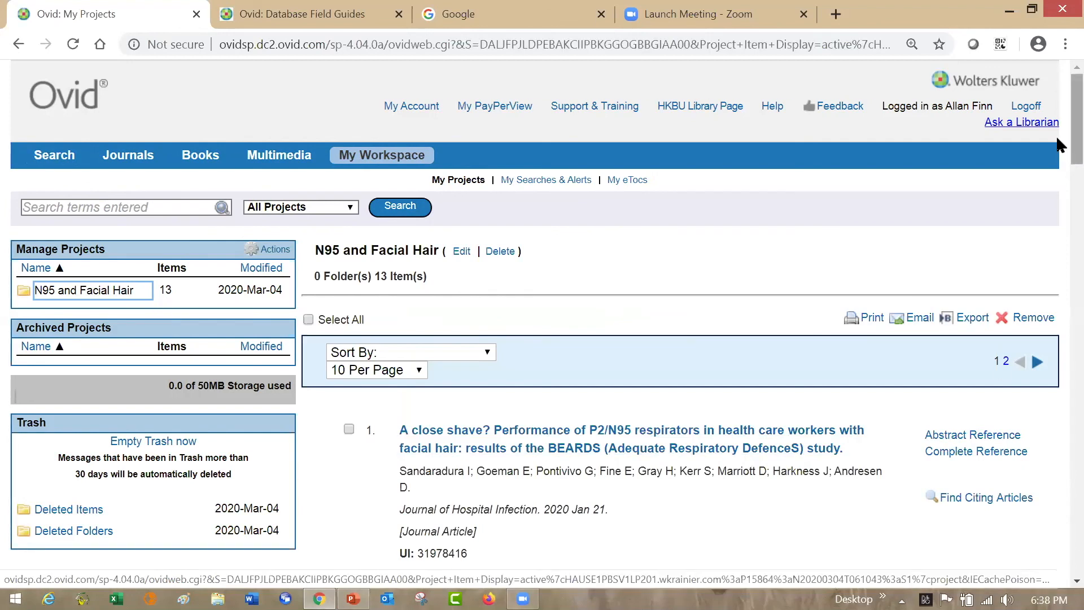
{"action": "scroll", "coordinate": [1058, 192], "scroll_direction": "down", "scroll_amount": 8}
{"action": "scroll", "coordinate": [1058, 228], "scroll_direction": "down", "scroll_amount": 5}
{"action": "scroll", "coordinate": [1057, 277], "scroll_direction": "up", "scroll_amount": 13}
- Return to the search page, look at the Basic Search form, and go back to Advanced Search
{"action": "left_click", "coordinate": [52, 155]}
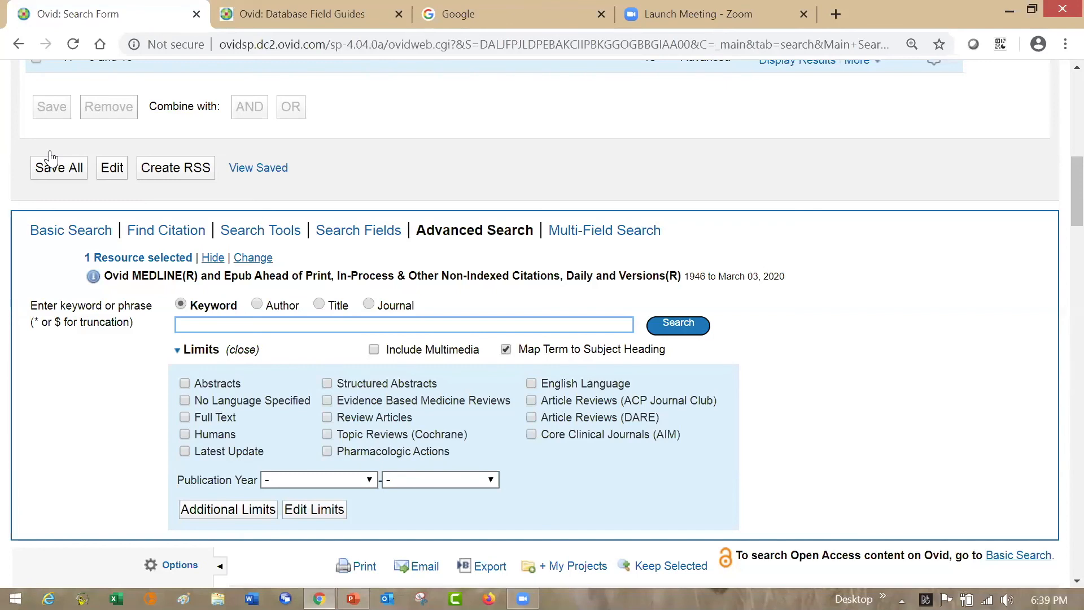
{"action": "left_click", "coordinate": [68, 229]}
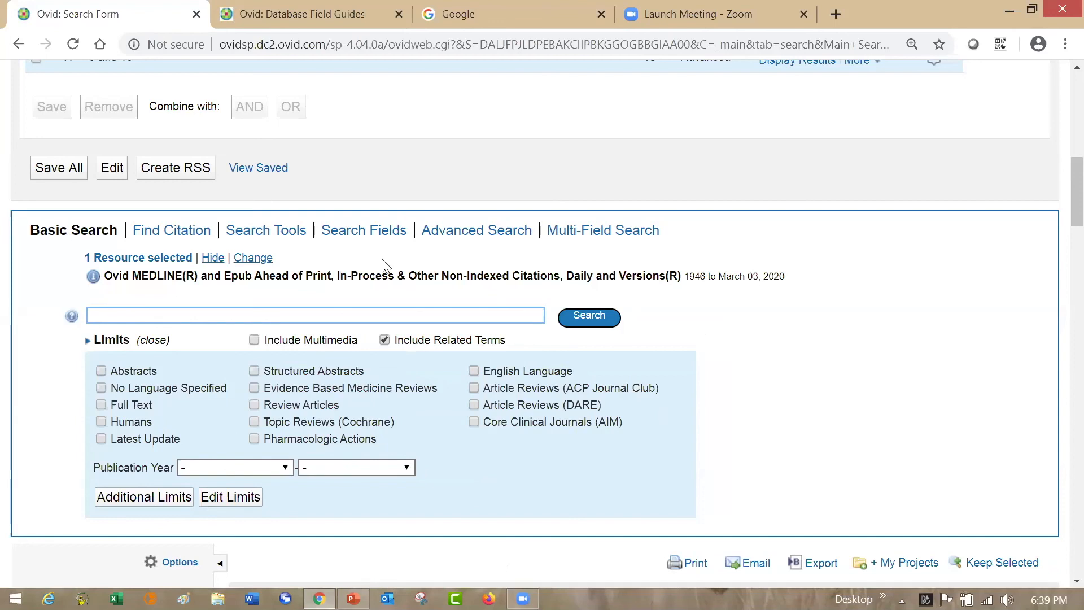
{"action": "left_click", "coordinate": [475, 232]}
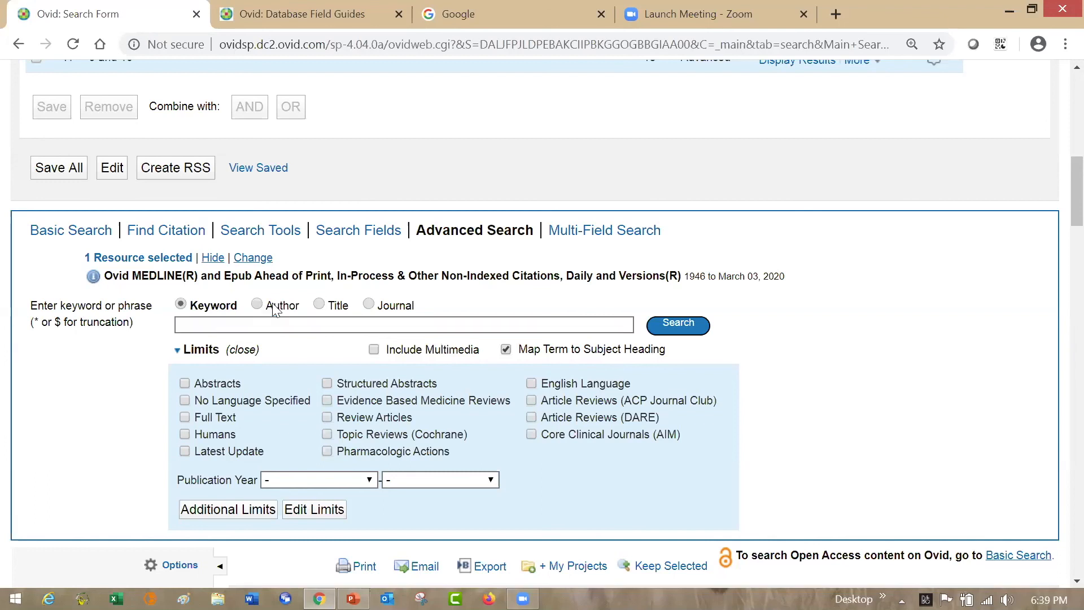
- Step through the Author, Title and Journal search types in Advanced Search, ending on Journal
{"action": "left_click", "coordinate": [258, 305]}
{"action": "left_click", "coordinate": [343, 308]}
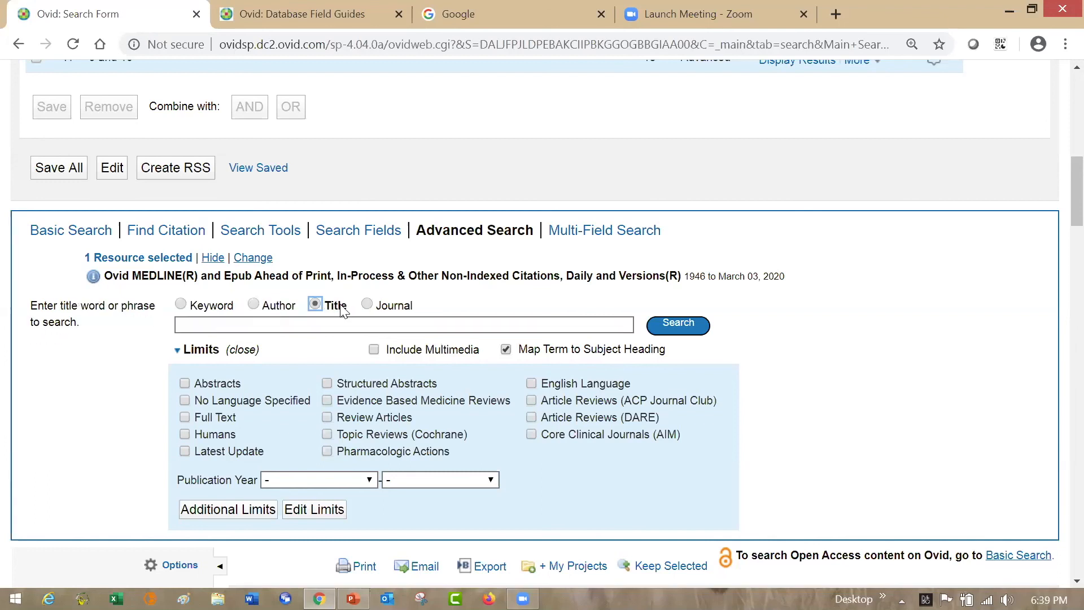
{"action": "left_click", "coordinate": [403, 306]}
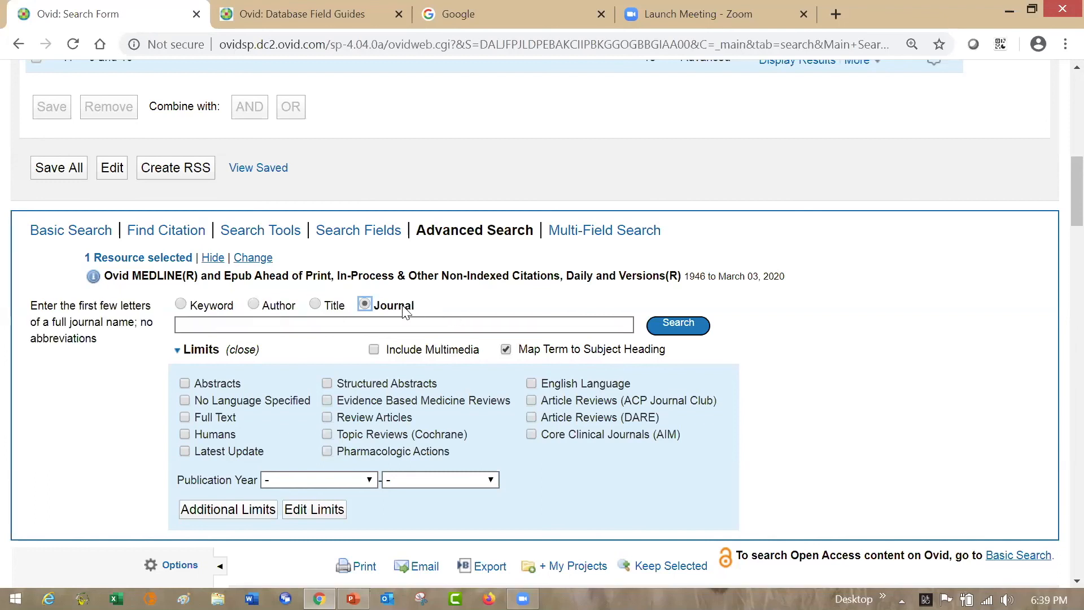
- Set Advanced Search back to Keyword, look through the Additional Limits options down to Publication Types, and return to the search form
{"action": "left_click", "coordinate": [209, 312]}
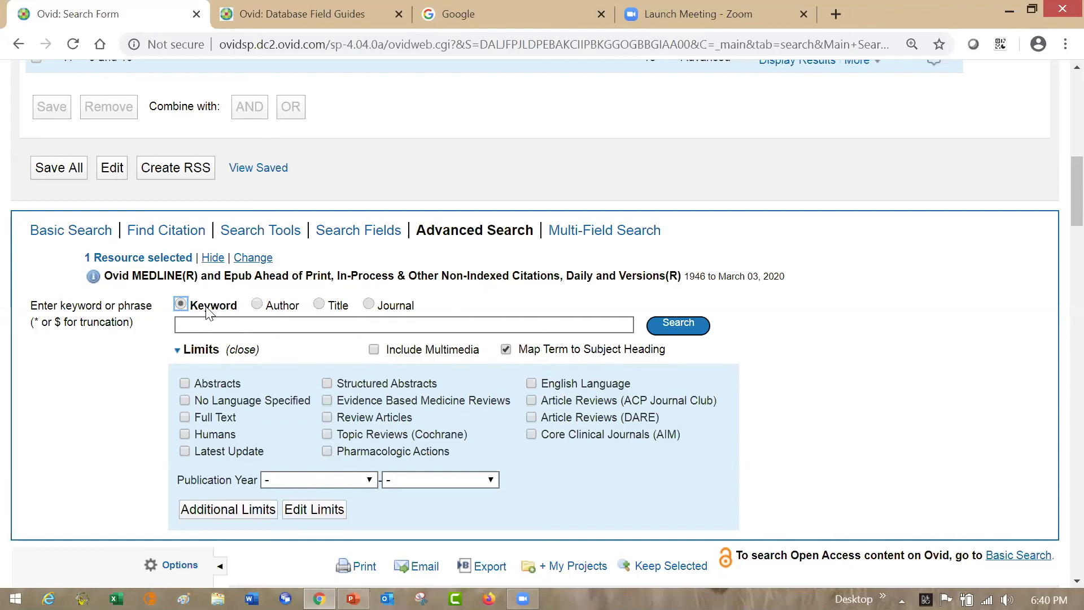
{"action": "left_click", "coordinate": [250, 509]}
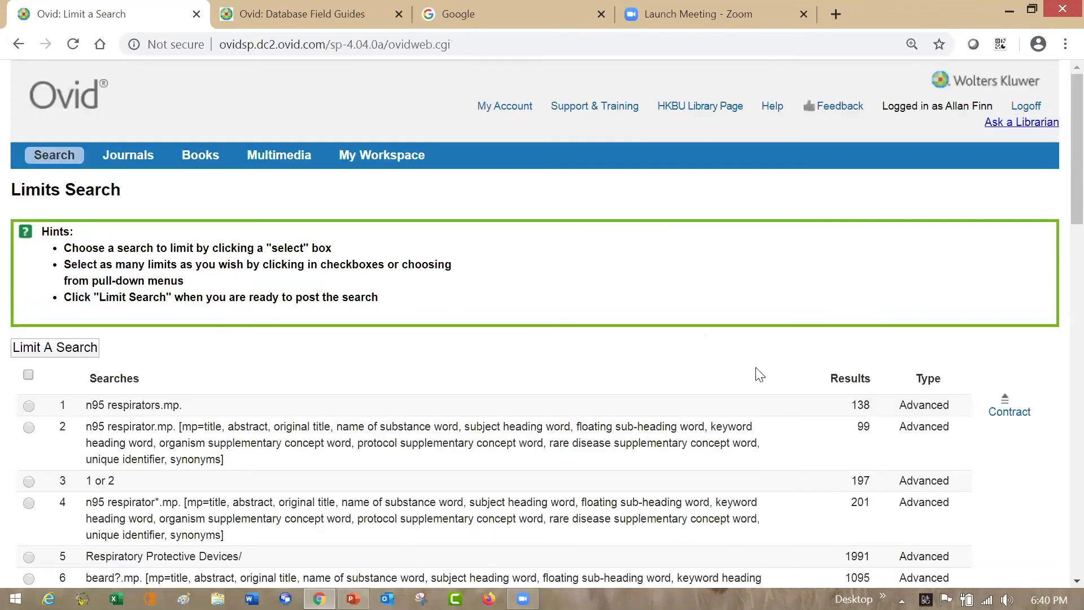
{"action": "scroll", "coordinate": [1058, 209], "scroll_direction": "down", "scroll_amount": 3}
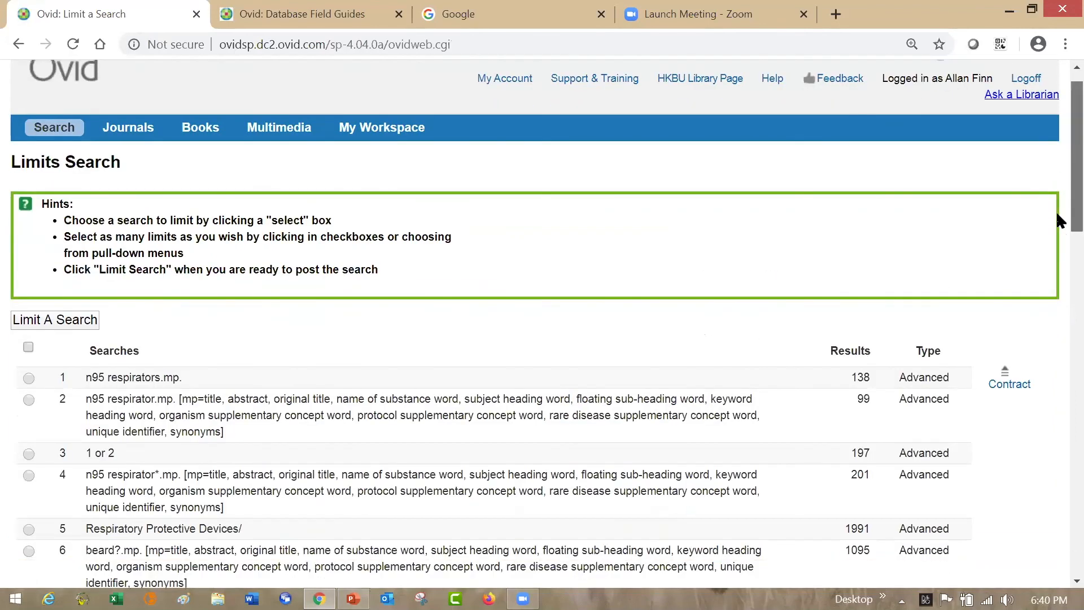
{"action": "scroll", "coordinate": [1057, 288], "scroll_direction": "down", "scroll_amount": 5}
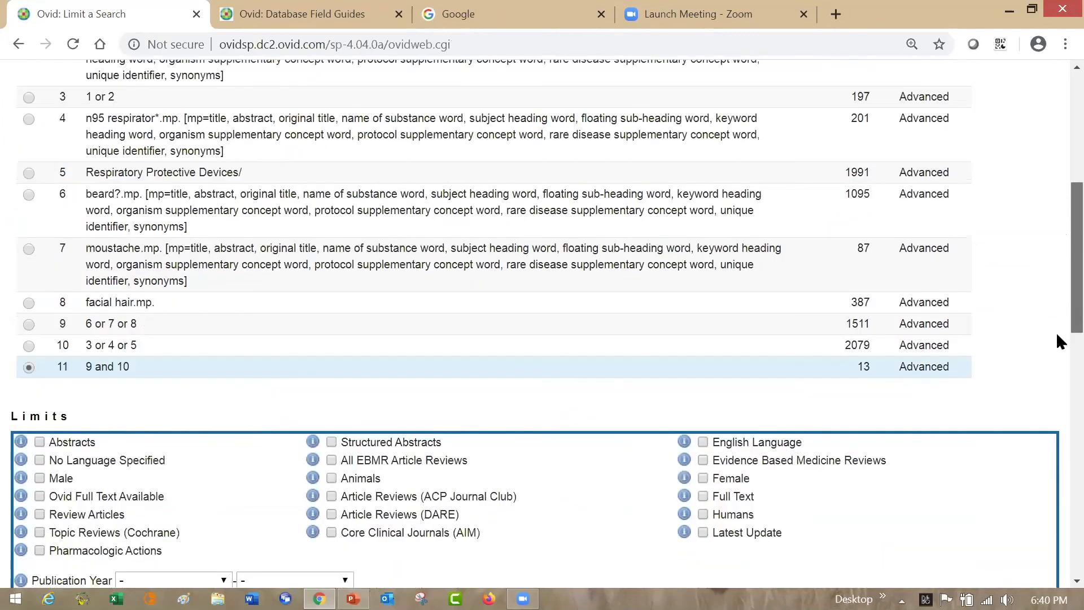
{"action": "scroll", "coordinate": [1056, 357], "scroll_direction": "down", "scroll_amount": 1}
{"action": "scroll", "coordinate": [1059, 384], "scroll_direction": "down", "scroll_amount": 1}
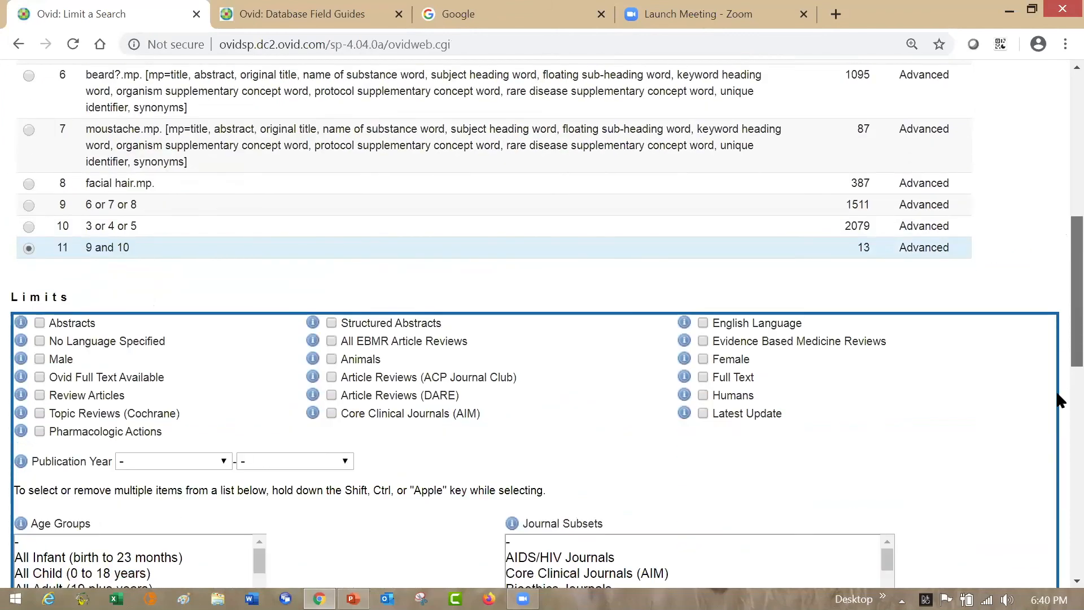
{"action": "scroll", "coordinate": [1057, 398], "scroll_direction": "down", "scroll_amount": 4}
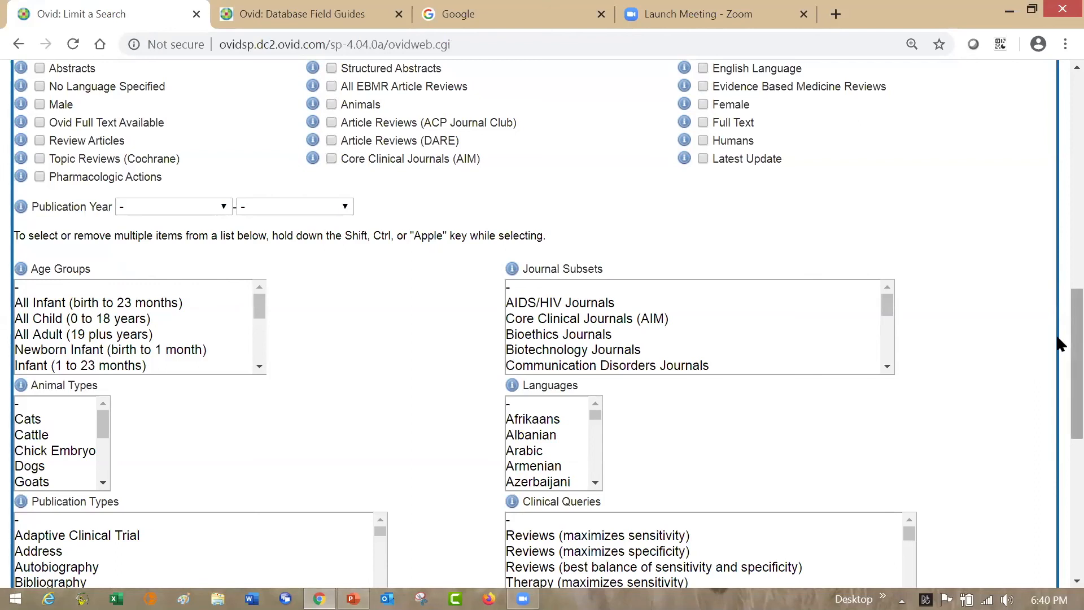
{"action": "left_click_drag", "start_coordinate": [1058, 344], "coordinate": [1057, 415]}
{"action": "left_click_drag", "start_coordinate": [377, 261], "coordinate": [381, 315]}
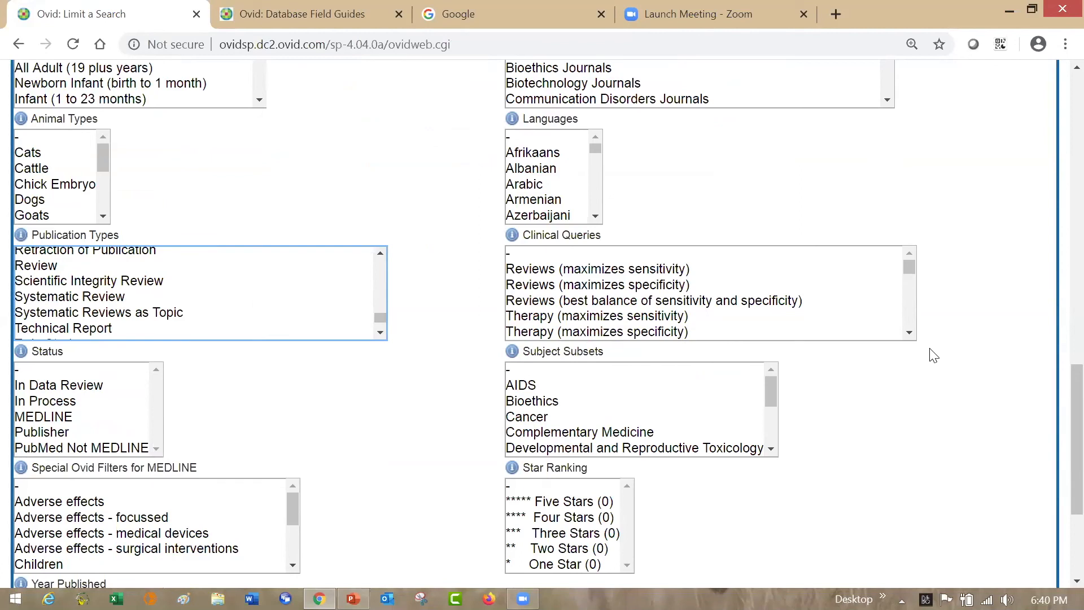
{"action": "left_click_drag", "start_coordinate": [1058, 411], "coordinate": [1057, 113]}
{"action": "left_click", "coordinate": [52, 156]}
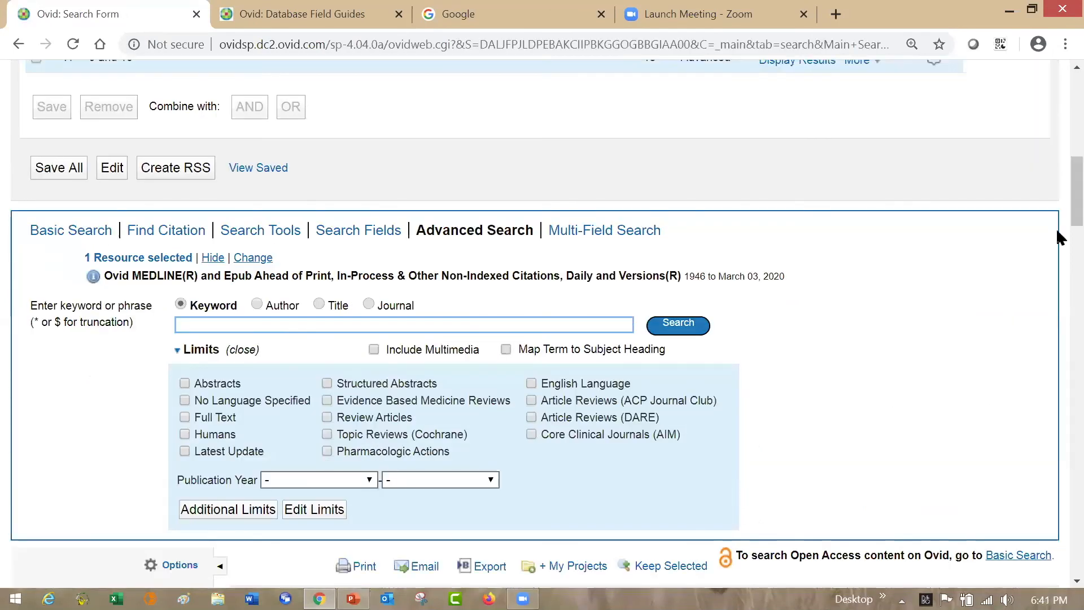
- Limit the last search set to publication years 2014 to 2020 and run it
{"action": "left_click_drag", "start_coordinate": [1057, 198], "coordinate": [1060, 234]}
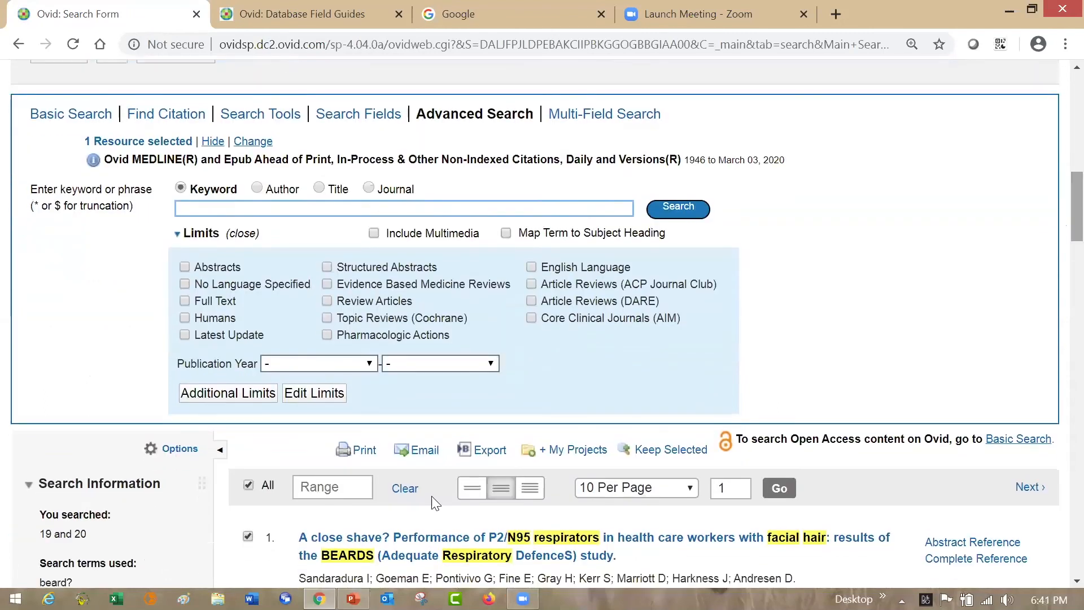
{"action": "left_click", "coordinate": [368, 364]}
{"action": "left_click", "coordinate": [312, 151]}
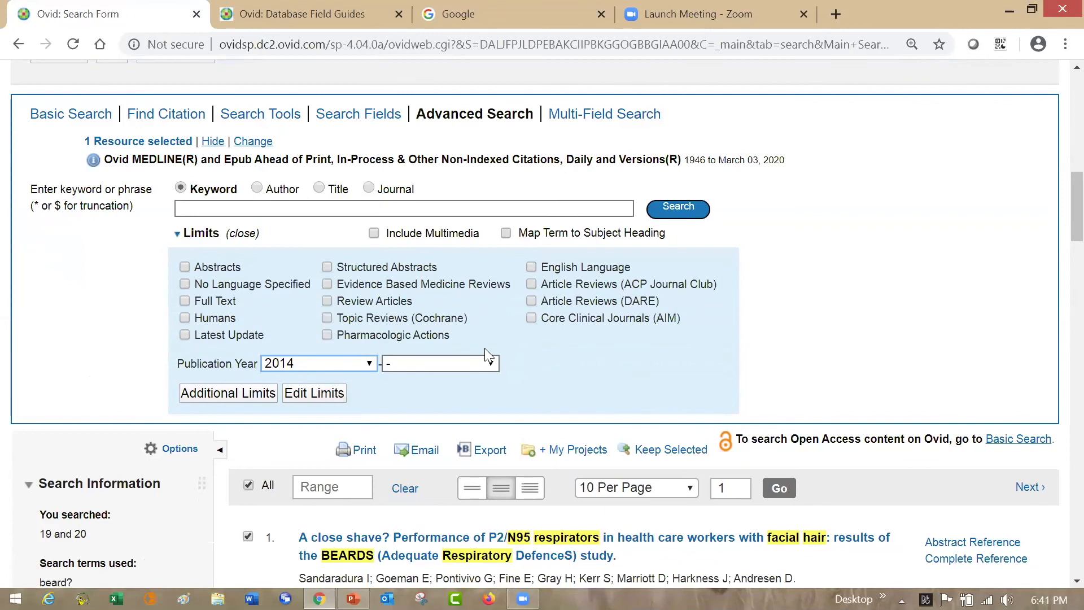
{"action": "left_click", "coordinate": [492, 364]}
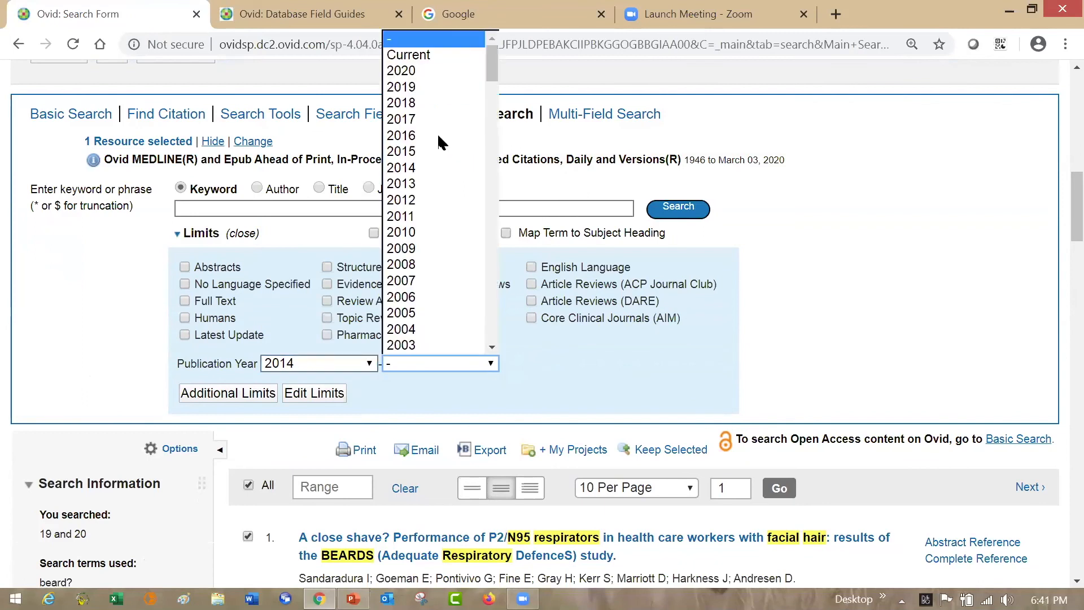
{"action": "left_click", "coordinate": [425, 72]}
{"action": "left_click", "coordinate": [701, 207]}
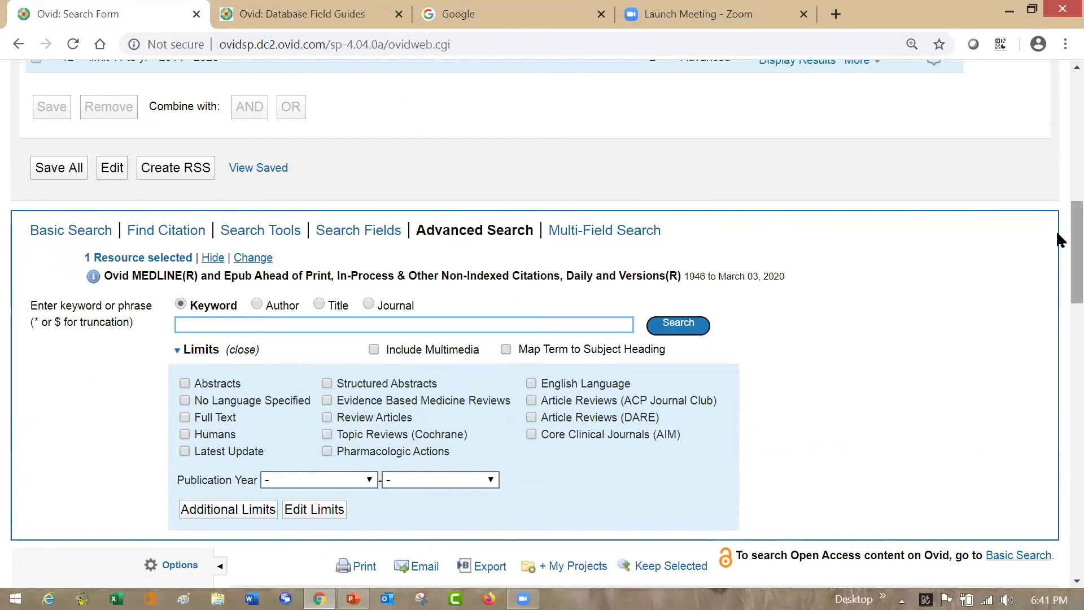
{"action": "scroll", "coordinate": [1059, 240], "scroll_direction": "up", "scroll_amount": 3}
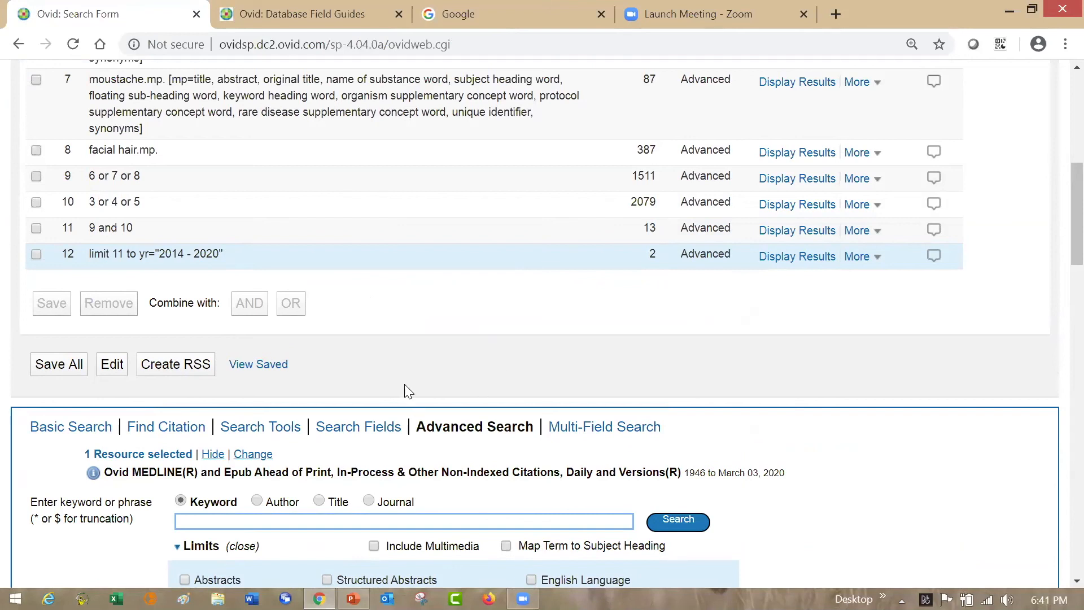
- Open the Find Citation form and look over its citation fields
{"action": "left_click", "coordinate": [165, 427]}
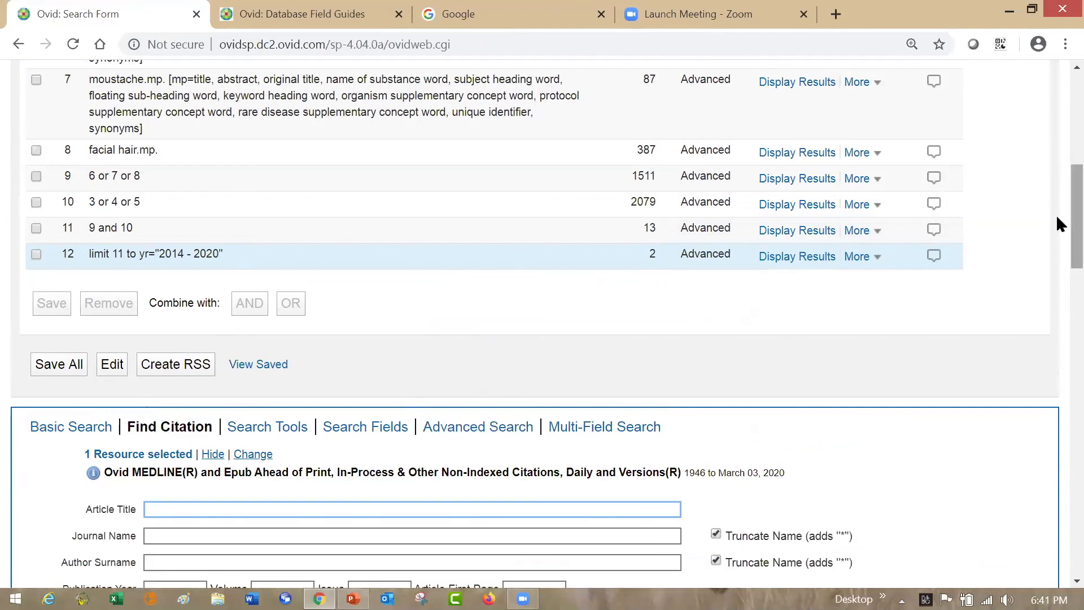
{"action": "scroll", "coordinate": [1059, 248], "scroll_direction": "down", "scroll_amount": 2}
{"action": "scroll", "coordinate": [1057, 250], "scroll_direction": "down", "scroll_amount": 1}
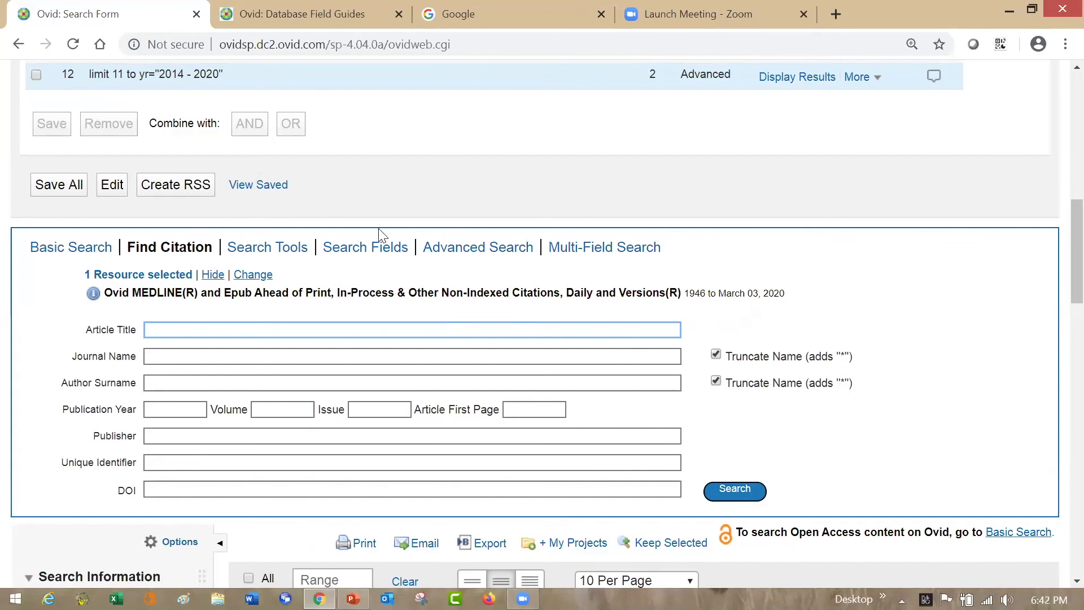
- Open Search Fields and look through the complete list of searchable MEDLINE fields
{"action": "left_click", "coordinate": [378, 251]}
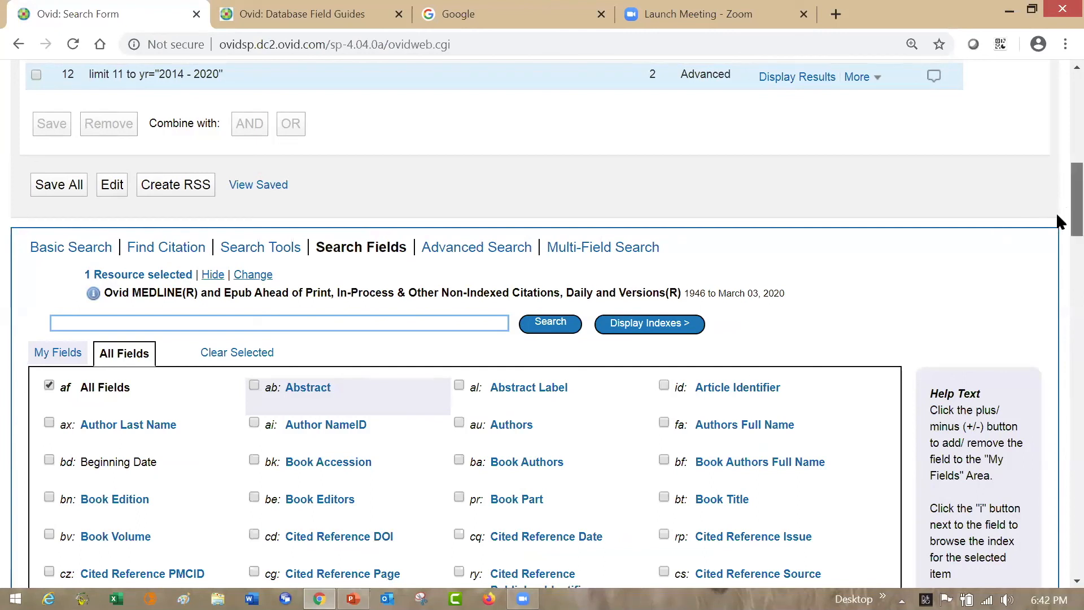
{"action": "scroll", "coordinate": [1056, 225], "scroll_direction": "down", "scroll_amount": 3}
{"action": "scroll", "coordinate": [1056, 238], "scroll_direction": "down", "scroll_amount": 2}
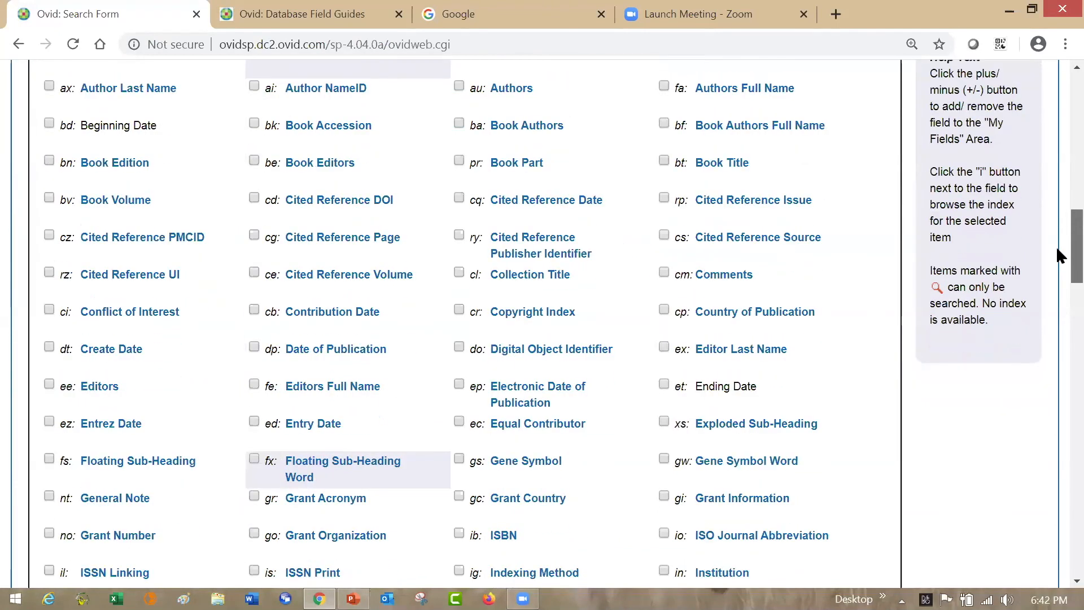
{"action": "scroll", "coordinate": [1057, 263], "scroll_direction": "down", "scroll_amount": 3}
{"action": "scroll", "coordinate": [1058, 274], "scroll_direction": "down", "scroll_amount": 3}
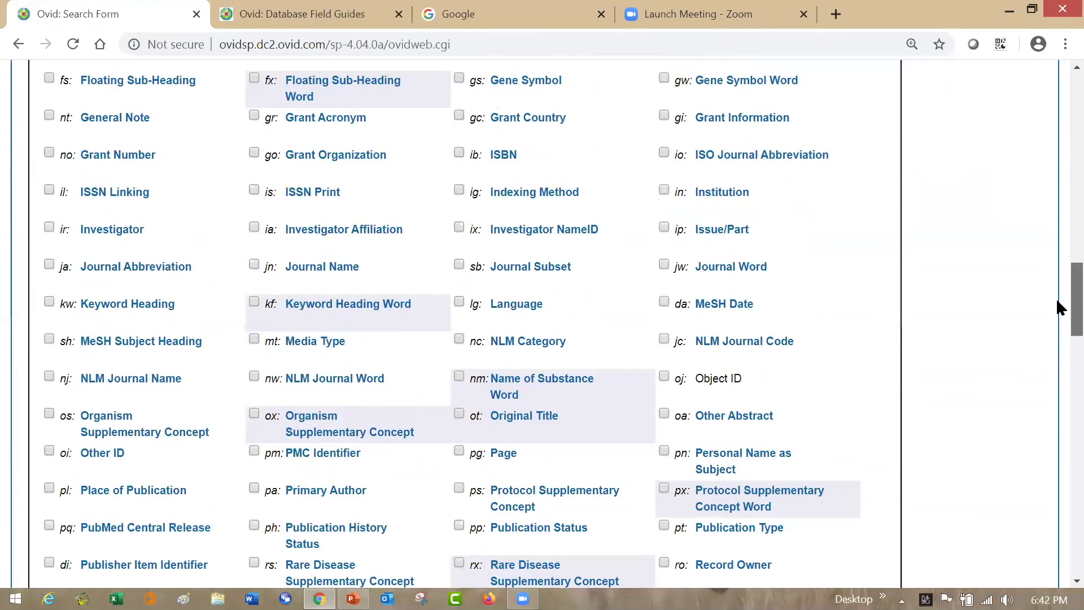
{"action": "scroll", "coordinate": [1056, 305], "scroll_direction": "down", "scroll_amount": 1}
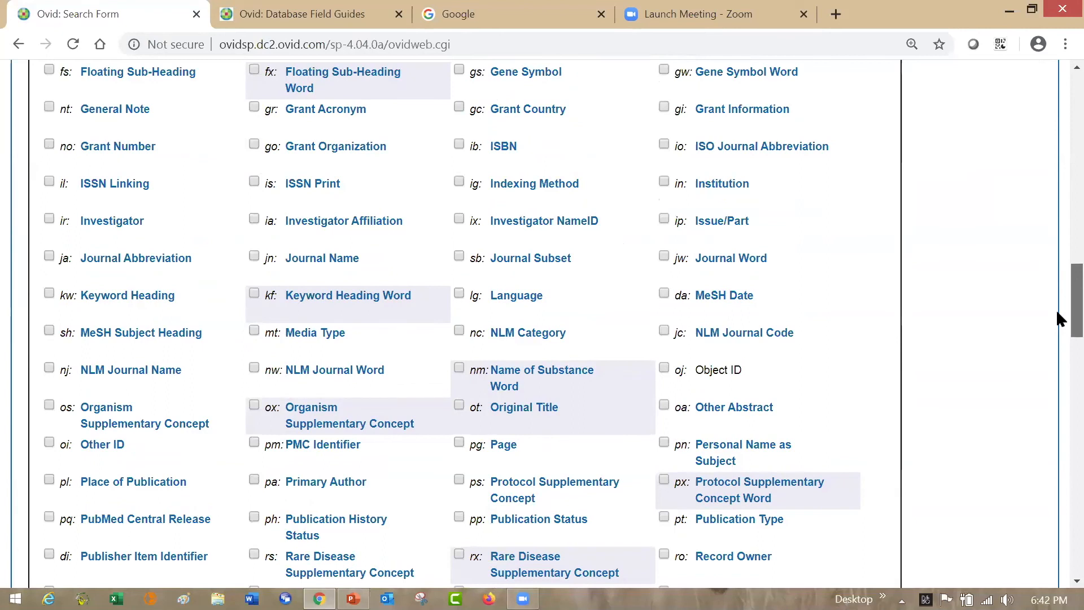
{"action": "scroll", "coordinate": [1057, 308], "scroll_direction": "down", "scroll_amount": 5}
{"action": "scroll", "coordinate": [1058, 339], "scroll_direction": "down", "scroll_amount": 1}
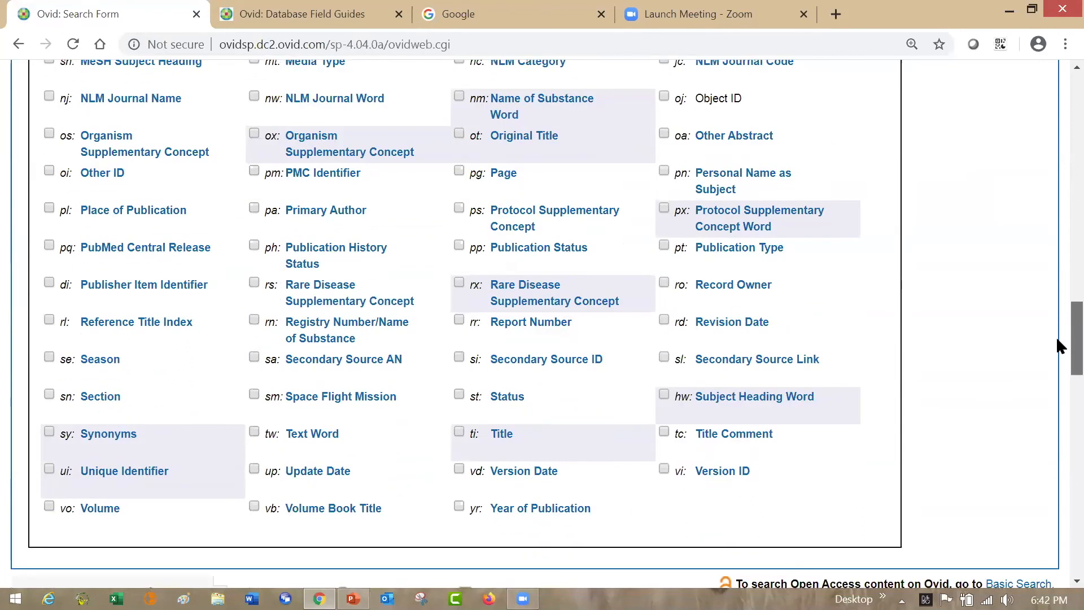
{"action": "scroll", "coordinate": [1057, 325], "scroll_direction": "up", "scroll_amount": 2}
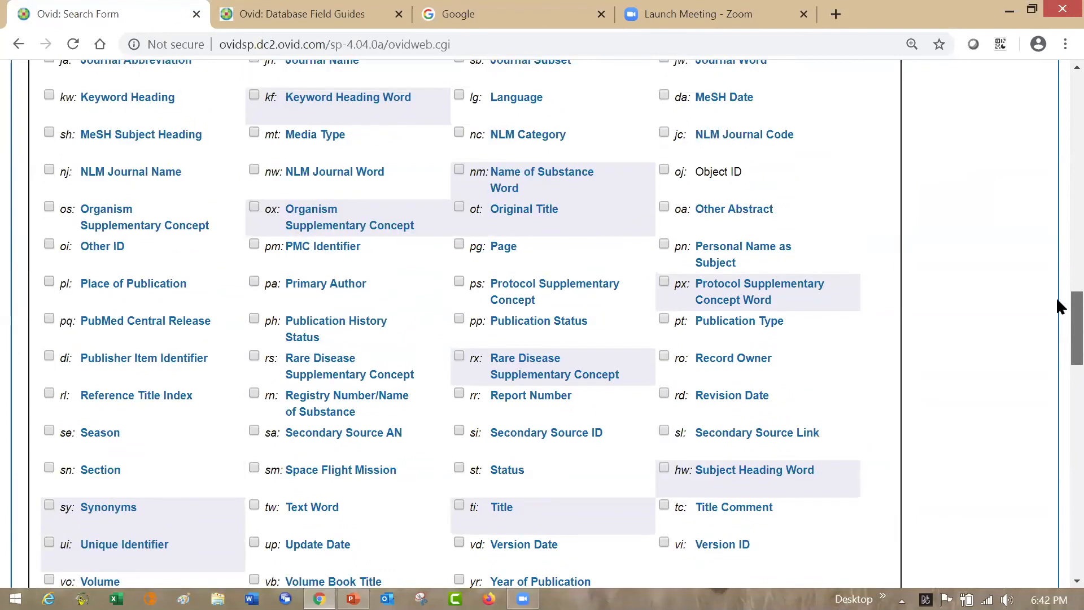
{"action": "scroll", "coordinate": [1057, 300], "scroll_direction": "up", "scroll_amount": 5}
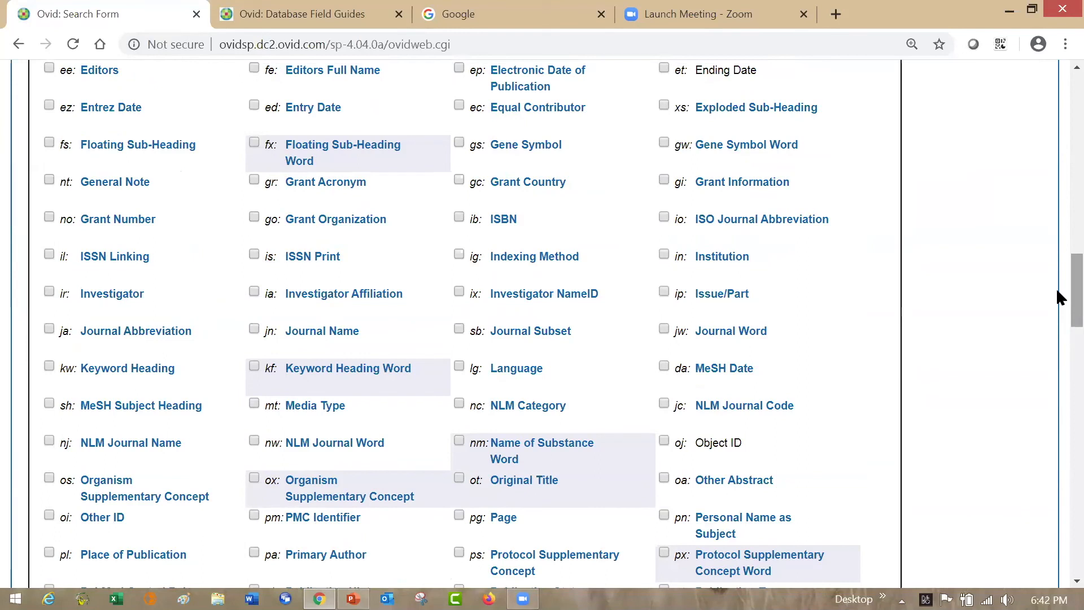
- Search for "hong kong" in the Institution (in) field
{"action": "left_click", "coordinate": [664, 256]}
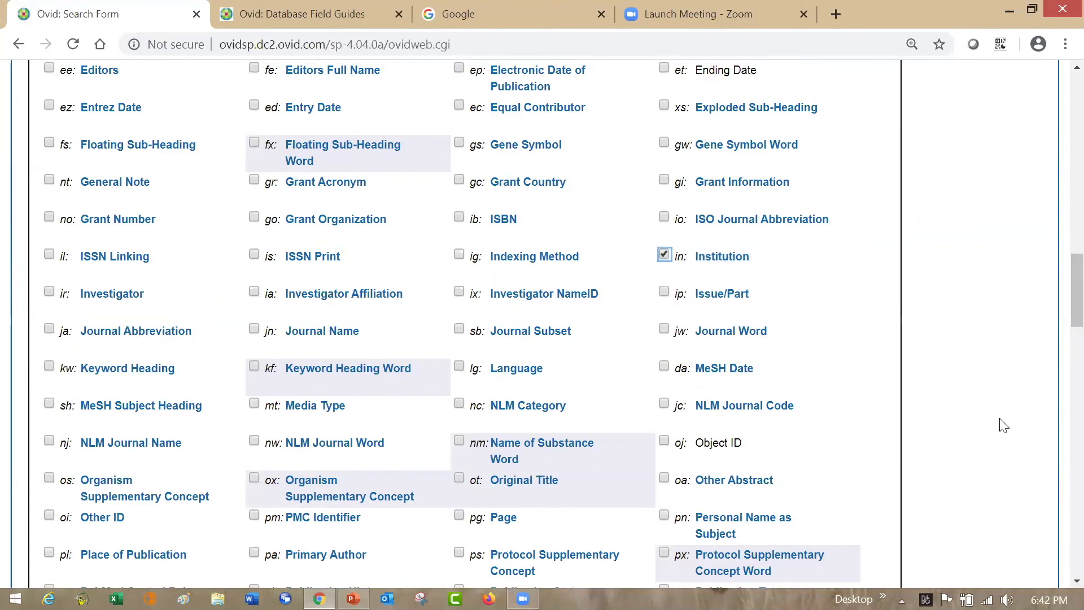
{"action": "left_click_drag", "start_coordinate": [1058, 281], "coordinate": [1058, 202]}
{"action": "left_click", "coordinate": [423, 247]}
{"action": "type", "text": "hong kong"}
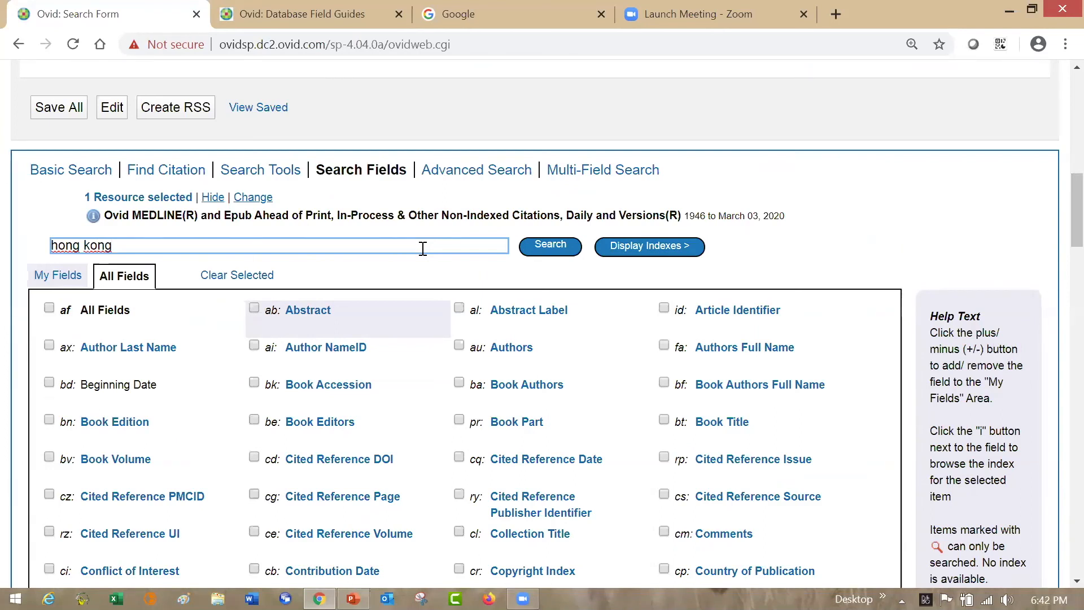
{"action": "left_click", "coordinate": [547, 249]}
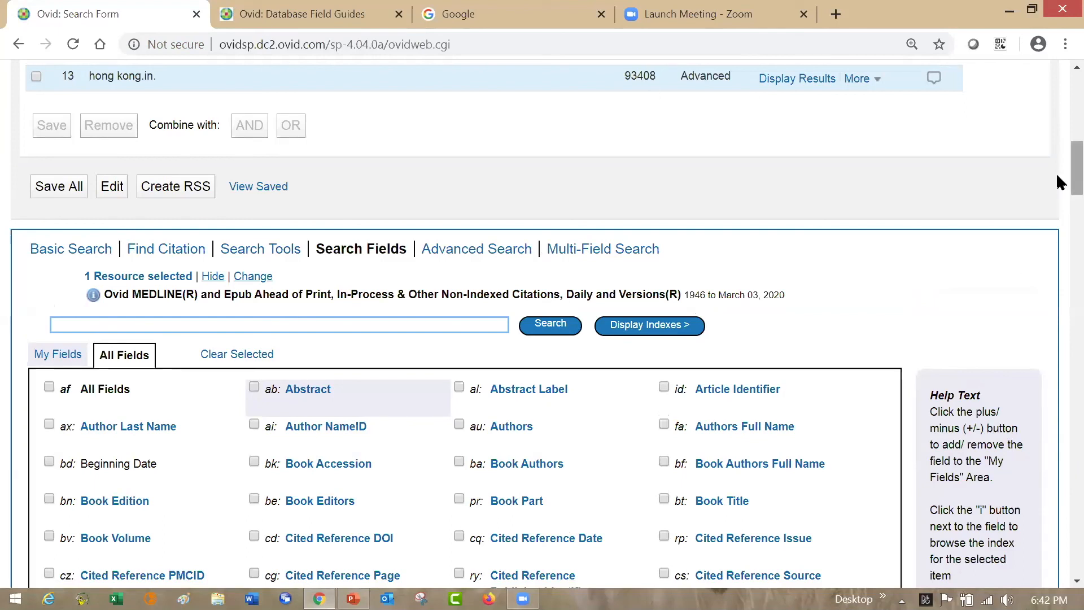
- Combine search set 10 (3 or 4 or 5) with the Hong Kong institution set 13 using AND
{"action": "left_click_drag", "start_coordinate": [1073, 176], "coordinate": [1073, 152]}
{"action": "scroll", "coordinate": [1057, 152], "scroll_direction": "up", "scroll_amount": 1}
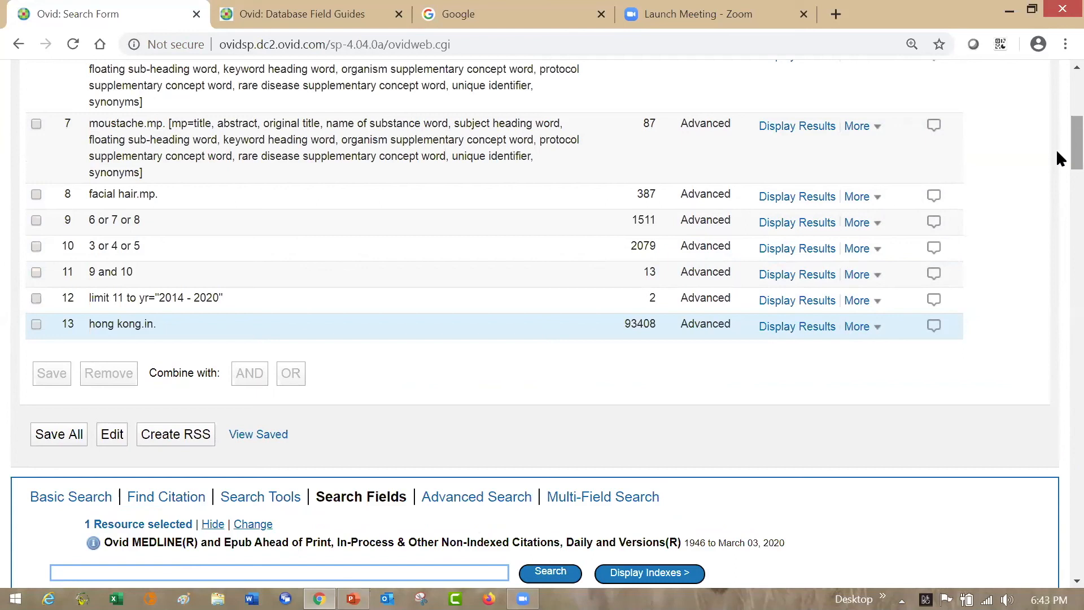
{"action": "scroll", "coordinate": [1057, 148], "scroll_direction": "up", "scroll_amount": 2}
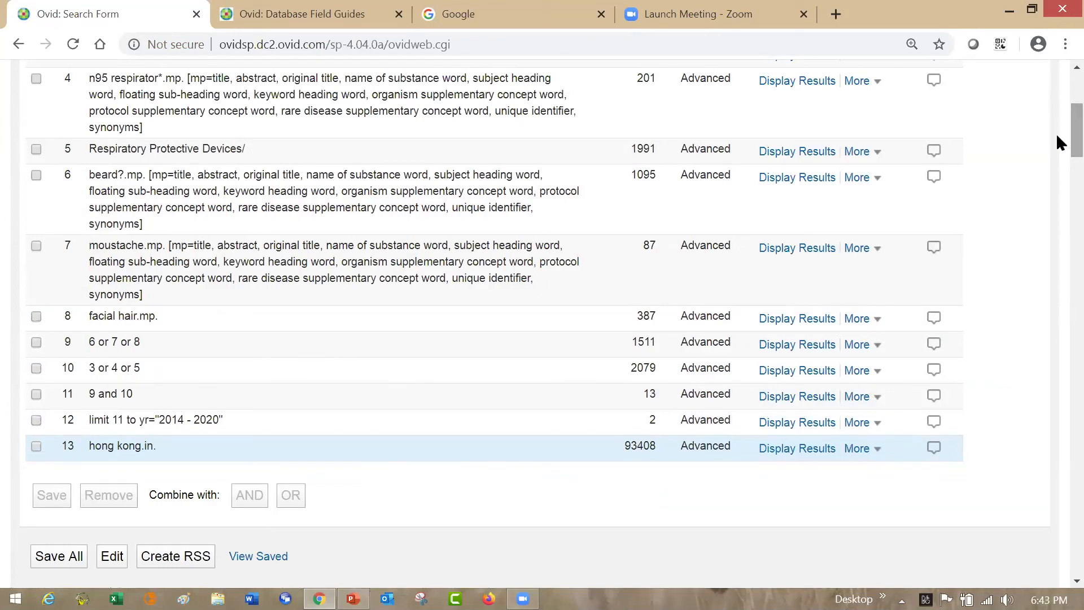
{"action": "left_click", "coordinate": [36, 446]}
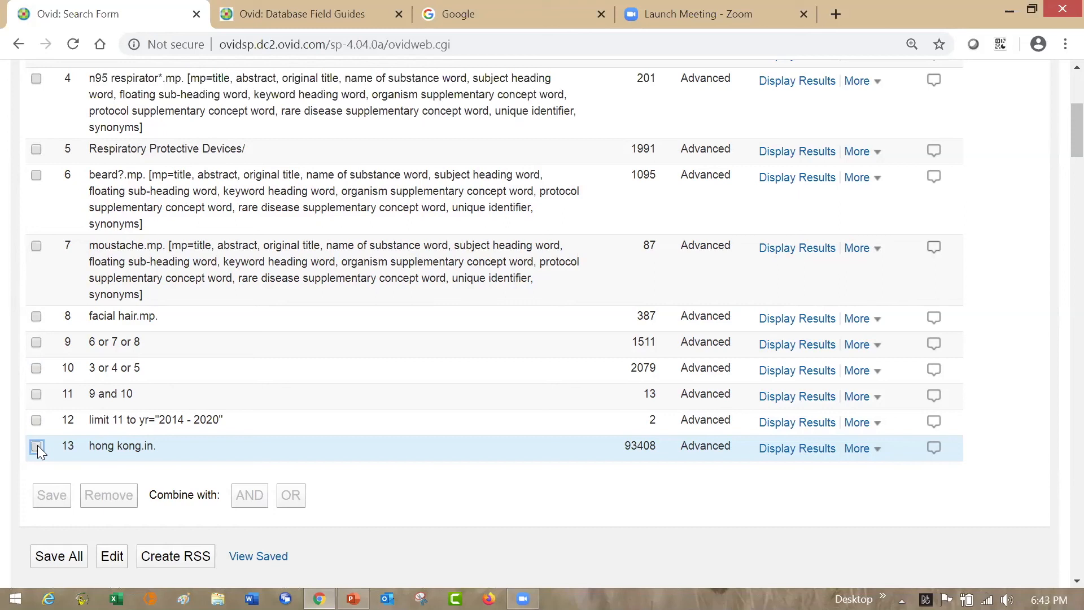
{"action": "left_click", "coordinate": [36, 368]}
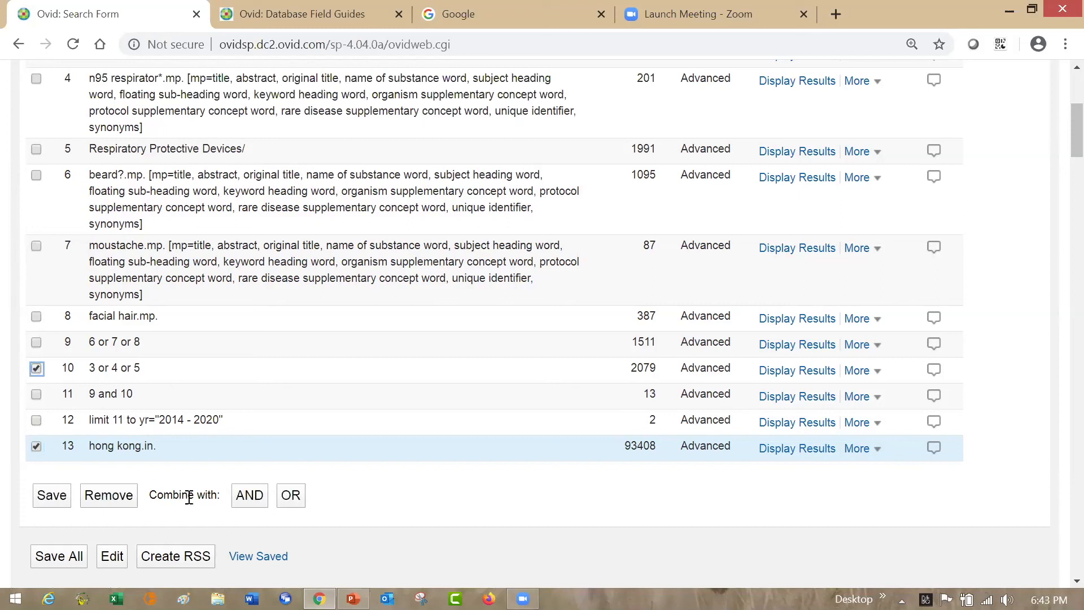
{"action": "left_click", "coordinate": [249, 497]}
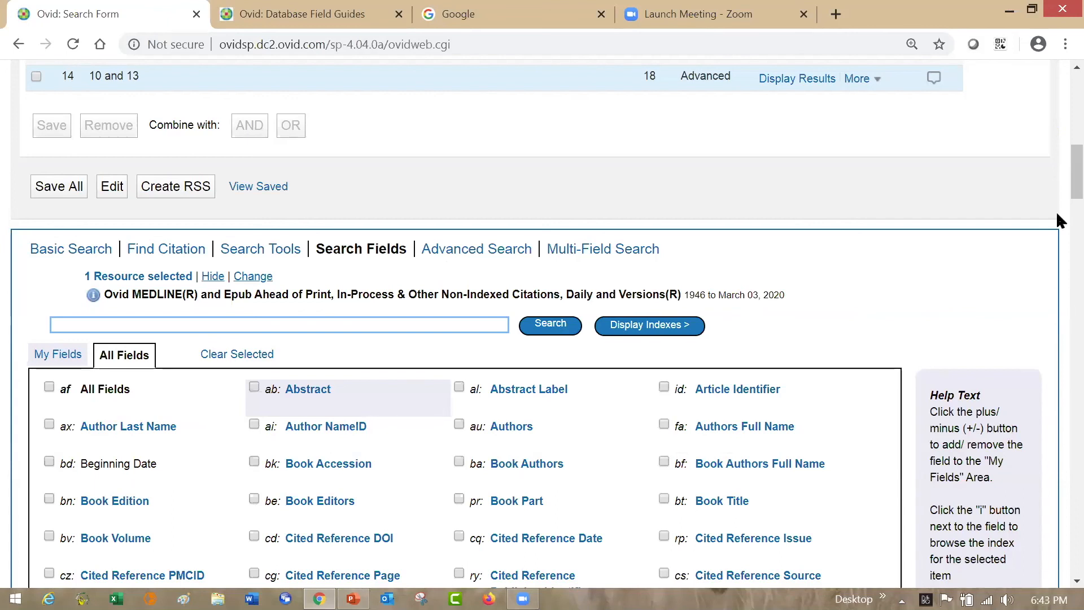
- Open the complete reference of the first result, examine its Institution field, and return to the search page
{"action": "scroll", "coordinate": [1060, 212], "scroll_direction": "down", "scroll_amount": 11}
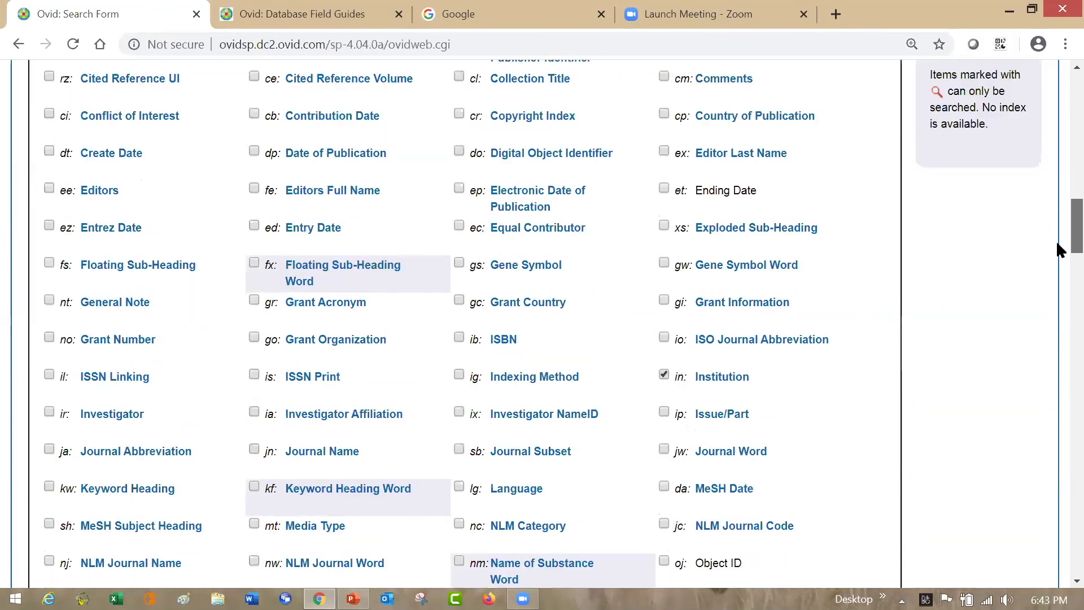
{"action": "scroll", "coordinate": [1056, 317], "scroll_direction": "down", "scroll_amount": 12}
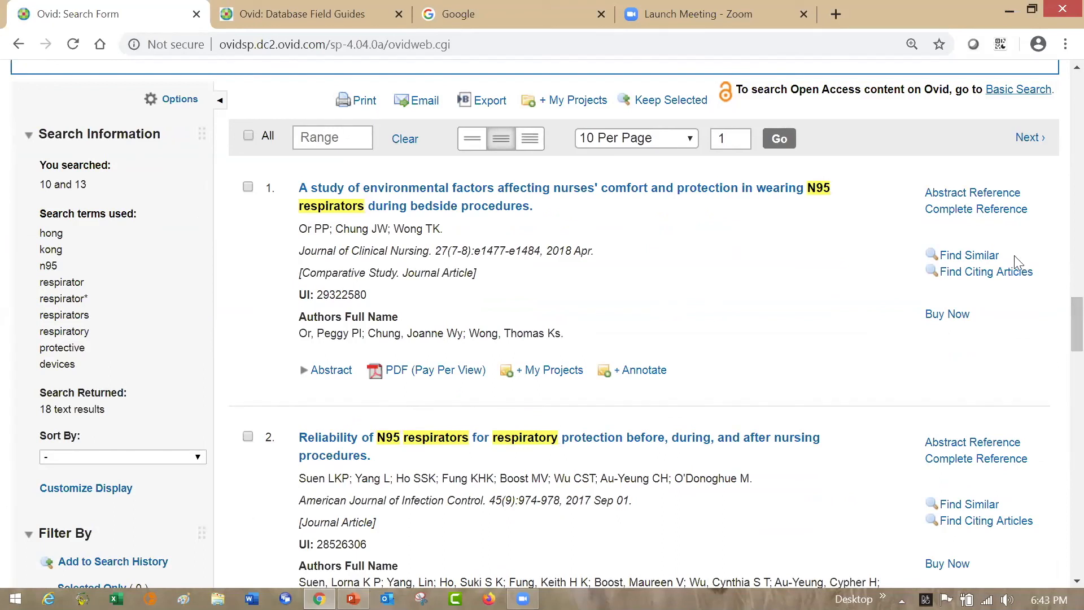
{"action": "left_click", "coordinate": [1014, 213]}
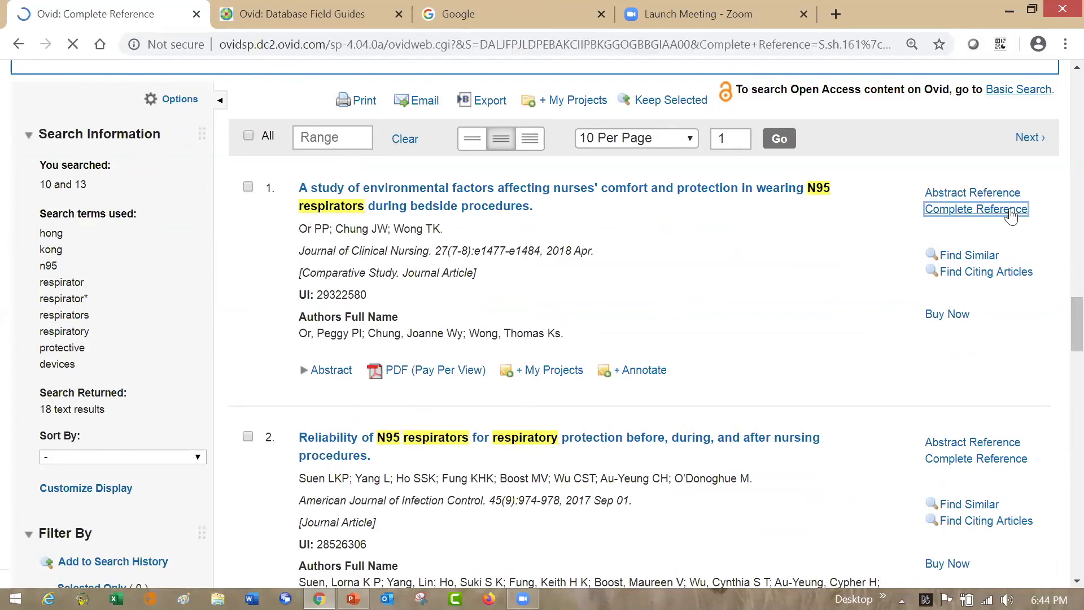
{"action": "scroll", "coordinate": [1056, 189], "scroll_direction": "down", "scroll_amount": 6}
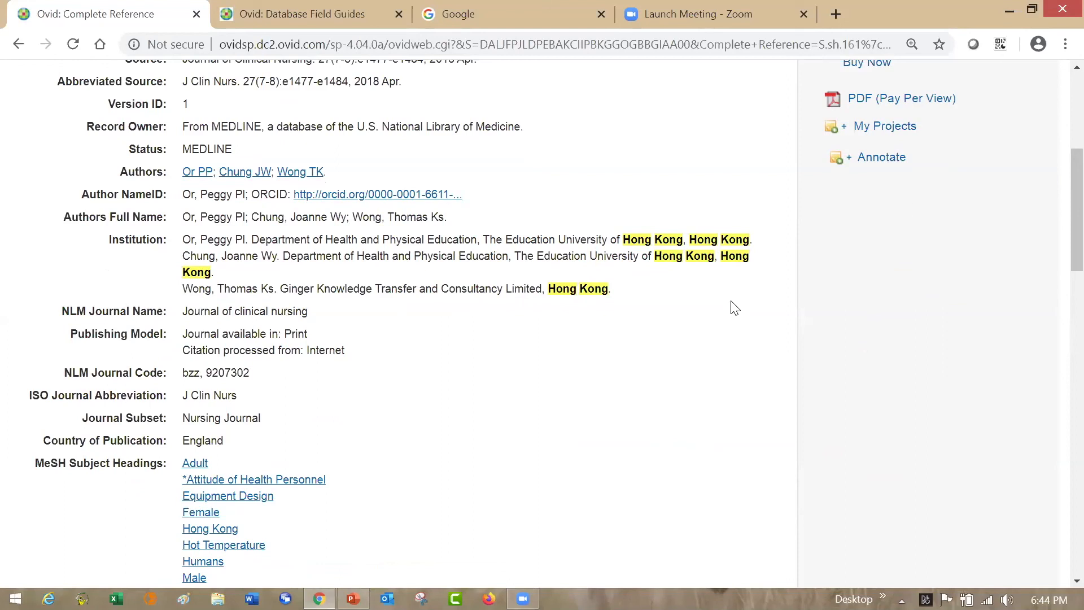
{"action": "scroll", "coordinate": [1059, 136], "scroll_direction": "up", "scroll_amount": 2}
{"action": "scroll", "coordinate": [1057, 122], "scroll_direction": "up", "scroll_amount": 4}
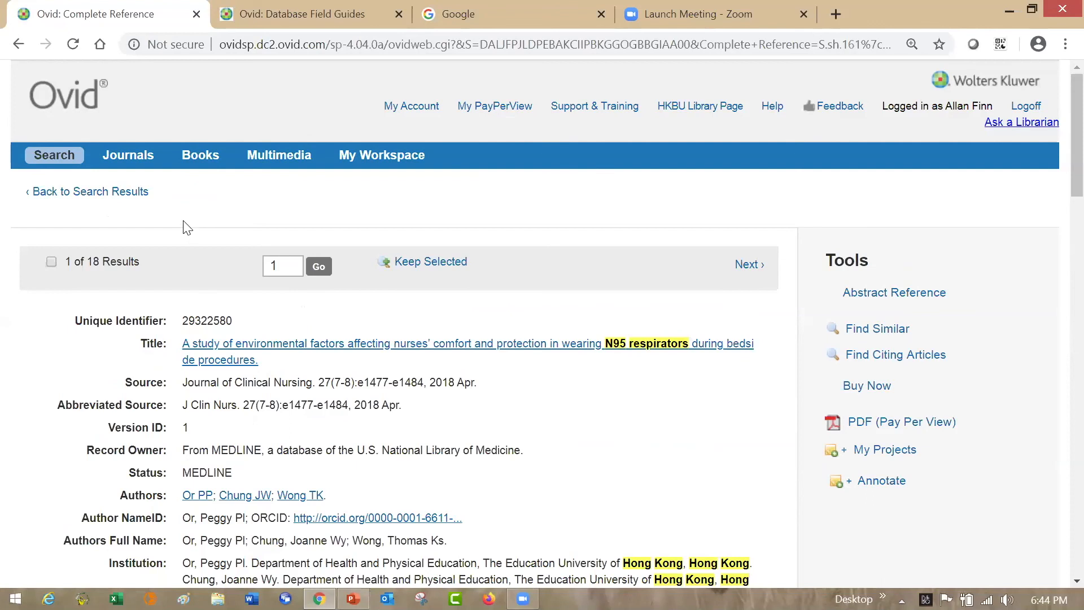
{"action": "left_click", "coordinate": [63, 160]}
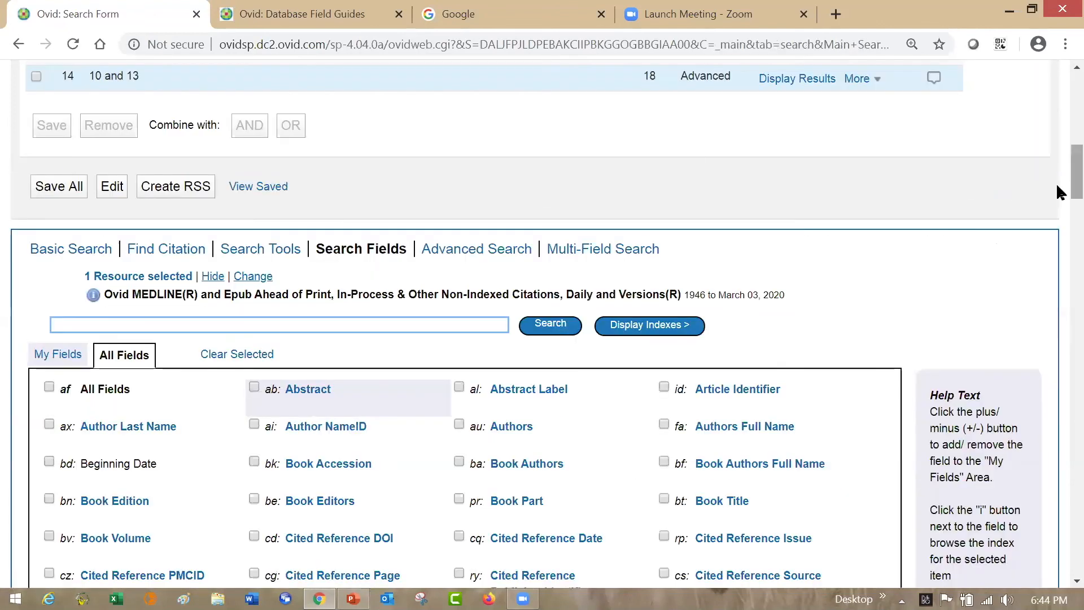
- Open the Ovid Help, look up the Basic Search topic under Selecting a Search Mode, and close the help window
{"action": "scroll", "coordinate": [1057, 164], "scroll_direction": "up", "scroll_amount": 12}
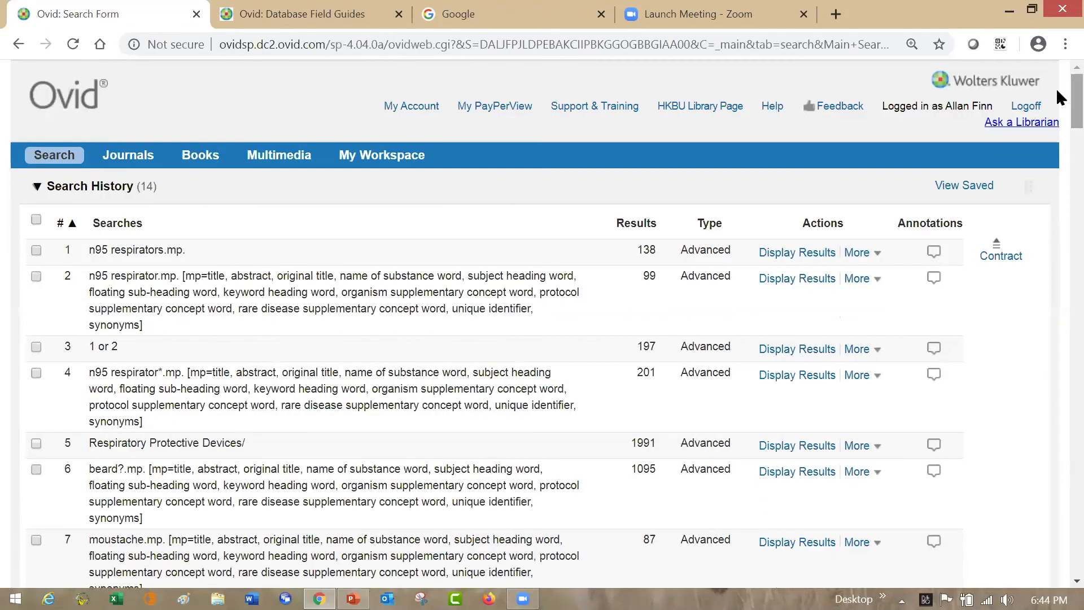
{"action": "left_click", "coordinate": [771, 106]}
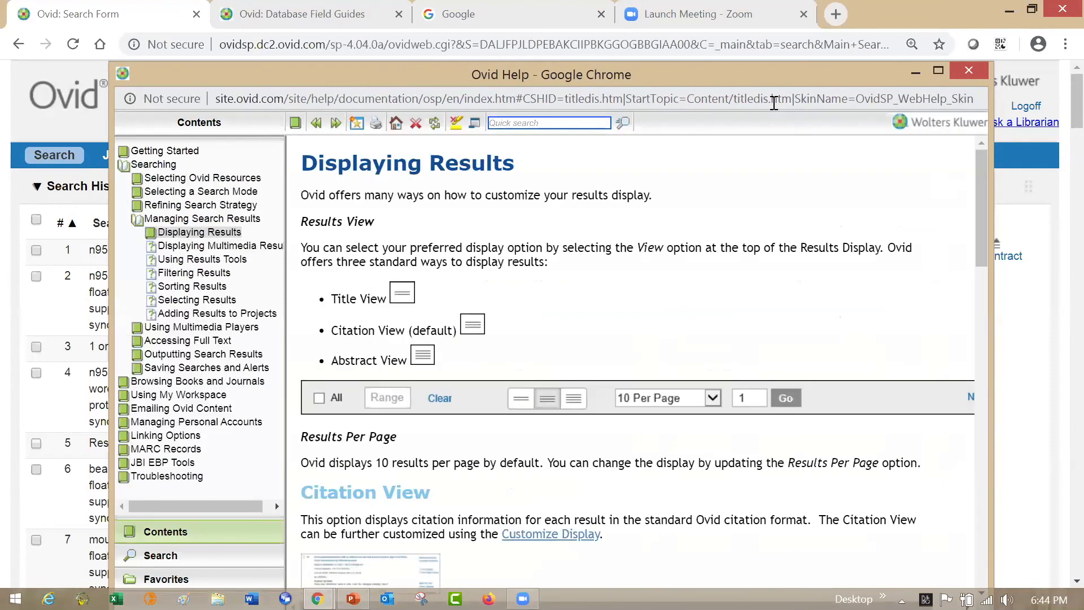
{"action": "left_click", "coordinate": [182, 193]}
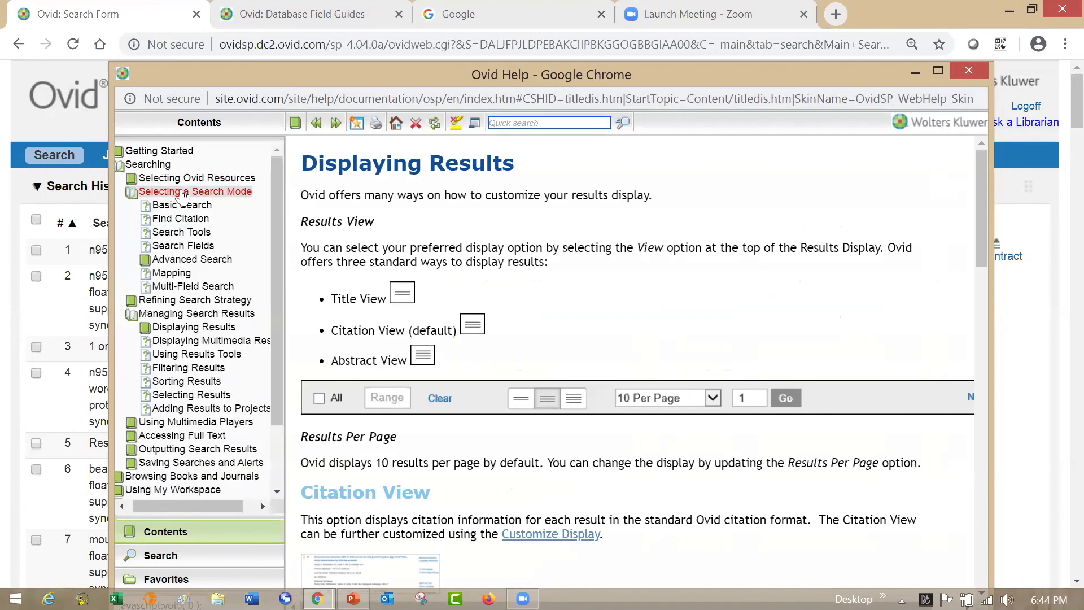
{"action": "left_click", "coordinate": [181, 206]}
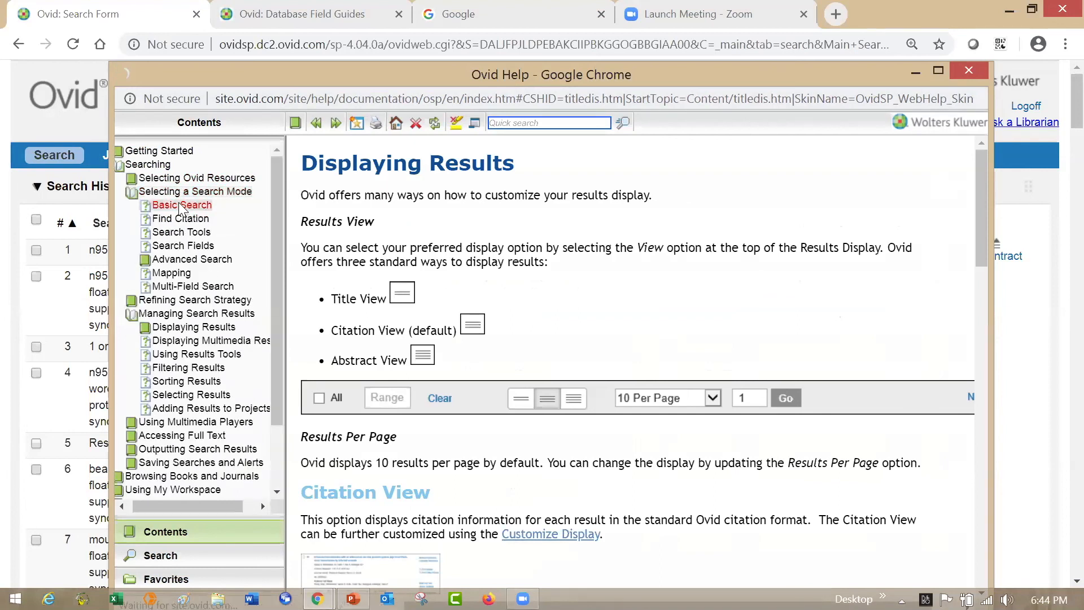
{"action": "left_click", "coordinate": [969, 71]}
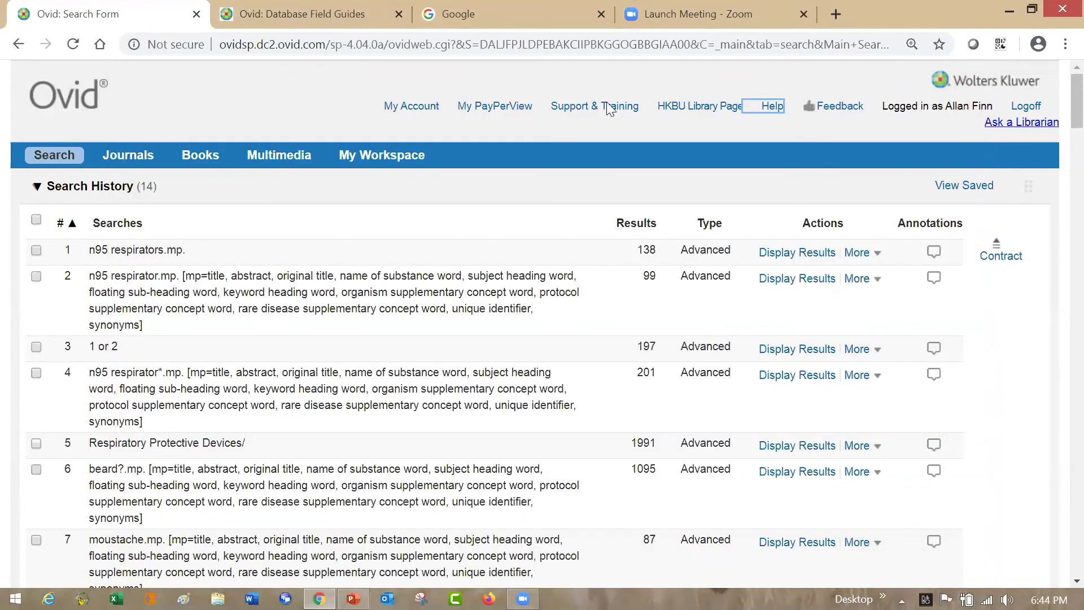
- Open Ovid's Support & Training website and accept its cookie notice
{"action": "left_click", "coordinate": [608, 107]}
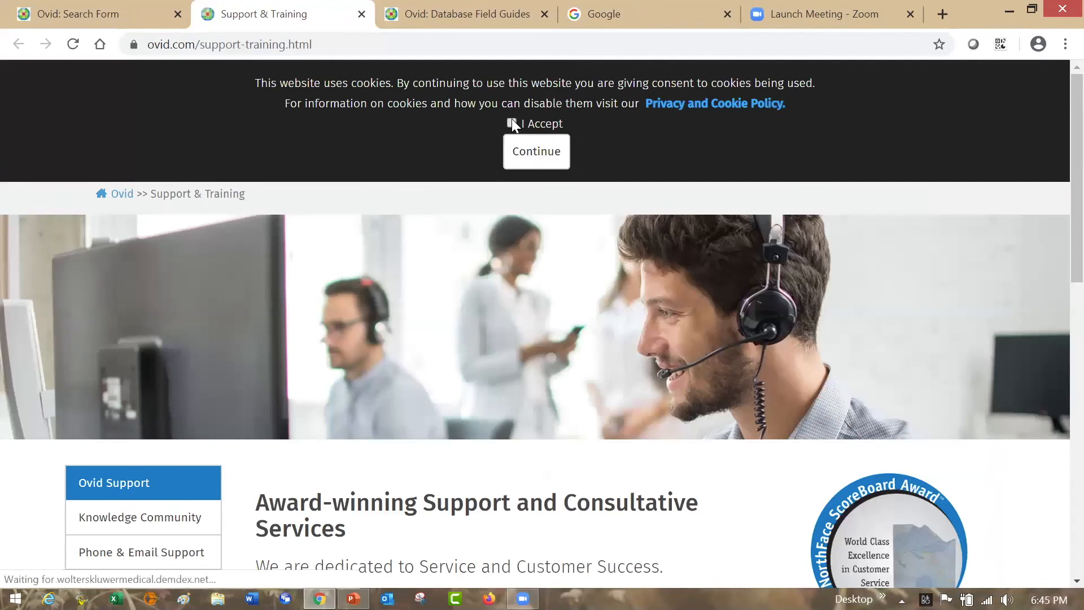
{"action": "left_click", "coordinate": [511, 123]}
{"action": "left_click", "coordinate": [529, 152]}
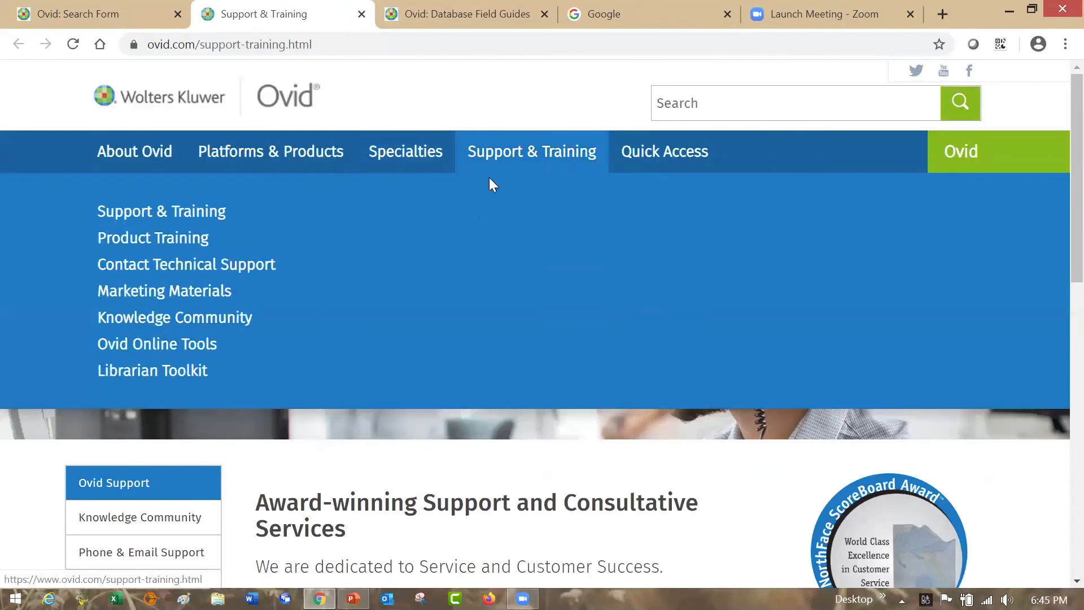
- Open the Product Training page and look through the introductory, intermediate/advanced and database-specific online courses
{"action": "left_click", "coordinate": [191, 244]}
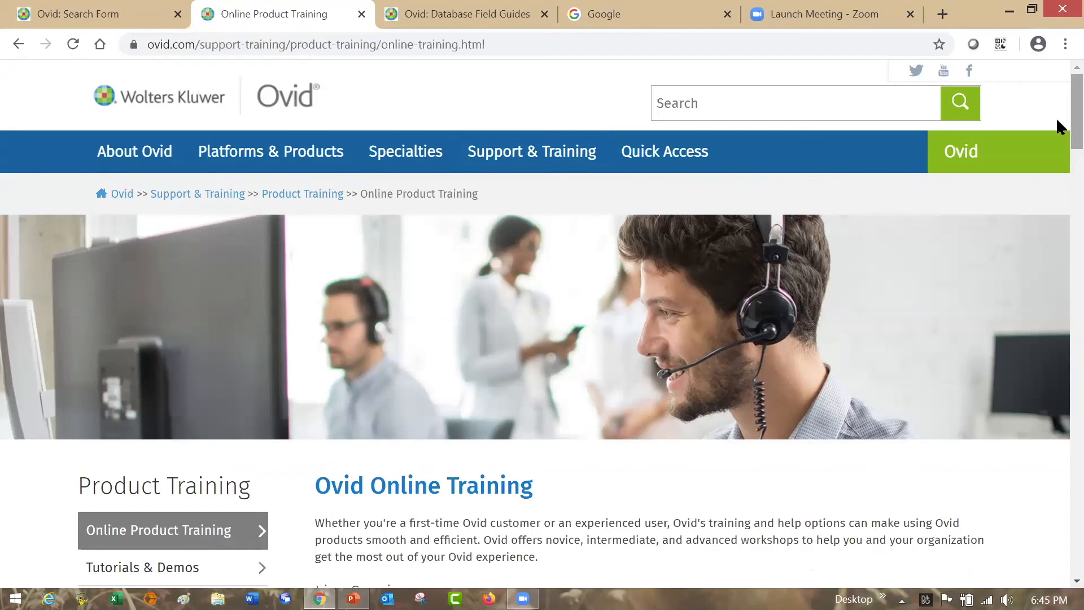
{"action": "scroll", "coordinate": [1057, 195], "scroll_direction": "down", "scroll_amount": 12}
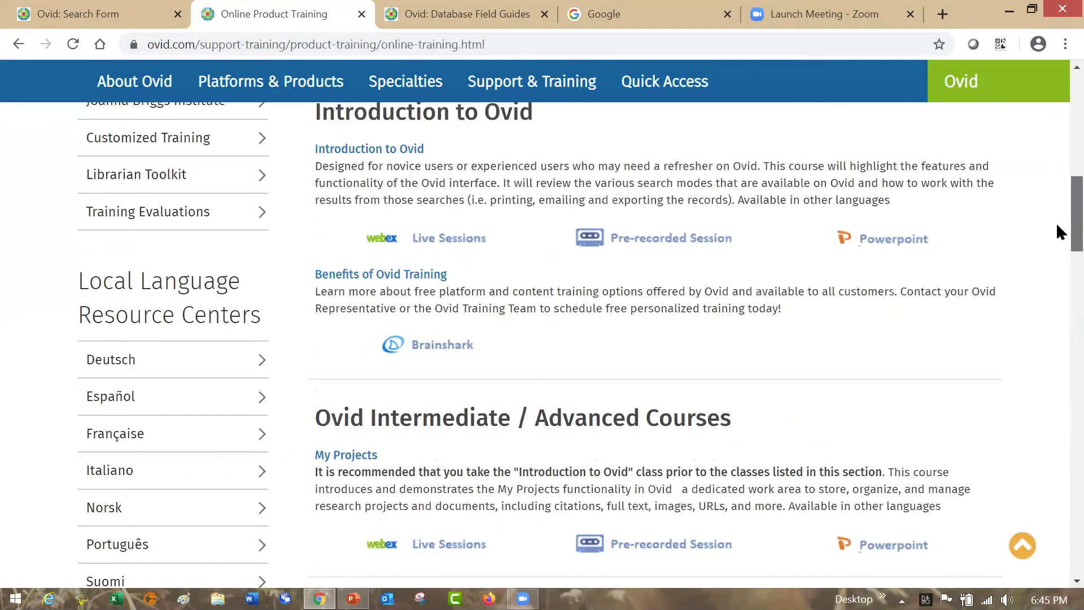
{"action": "scroll", "coordinate": [1058, 265], "scroll_direction": "down", "scroll_amount": 5}
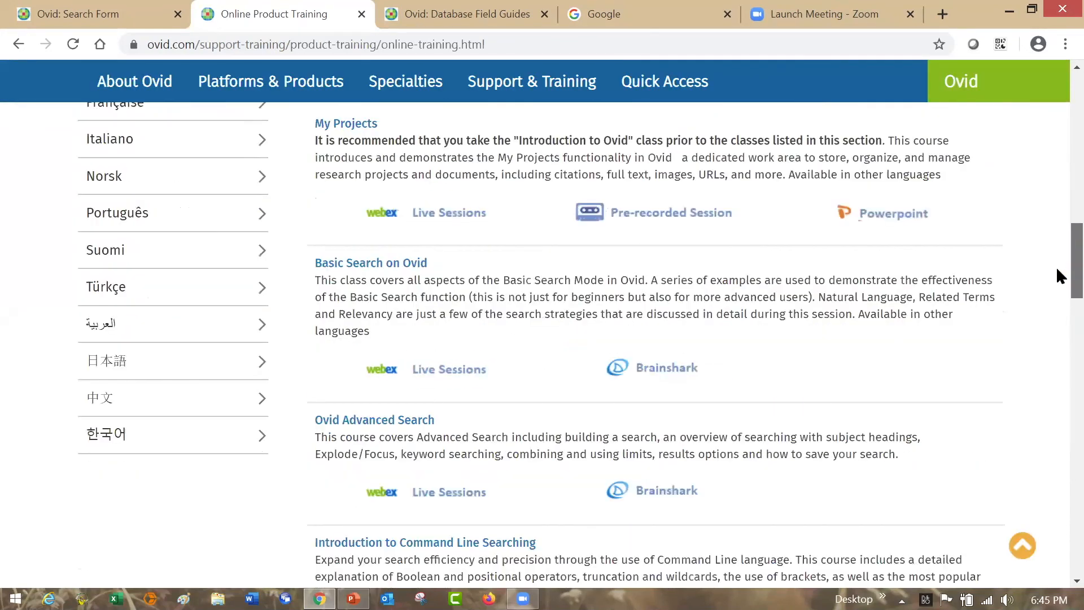
{"action": "scroll", "coordinate": [1058, 371], "scroll_direction": "down", "scroll_amount": 13}
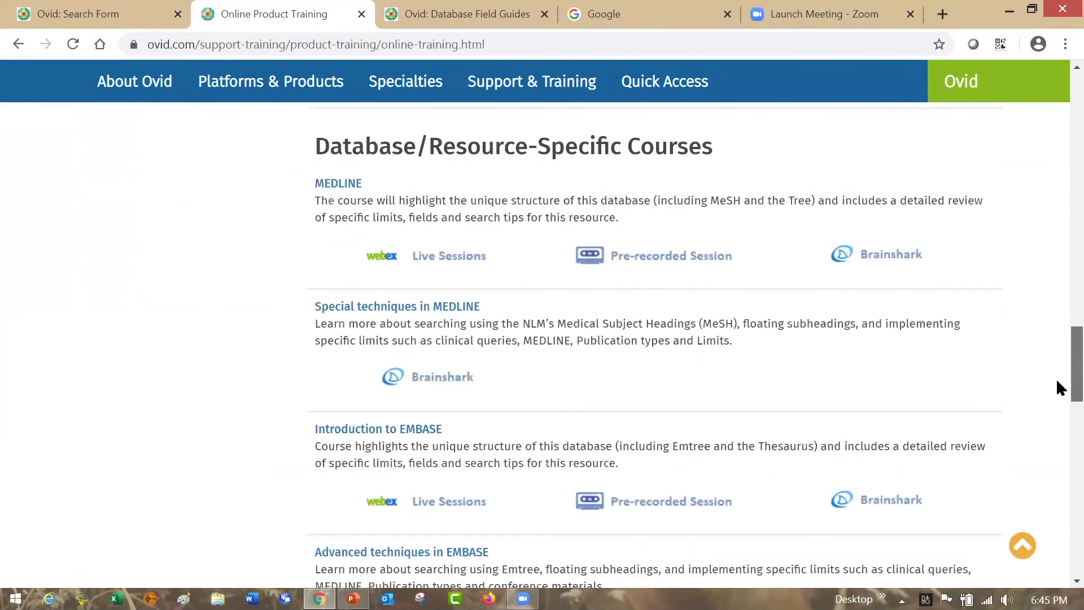
{"action": "scroll", "coordinate": [1056, 371], "scroll_direction": "up", "scroll_amount": 1}
{"action": "scroll", "coordinate": [1059, 237], "scroll_direction": "up", "scroll_amount": 2}
{"action": "scroll", "coordinate": [1060, 192], "scroll_direction": "up", "scroll_amount": 15}
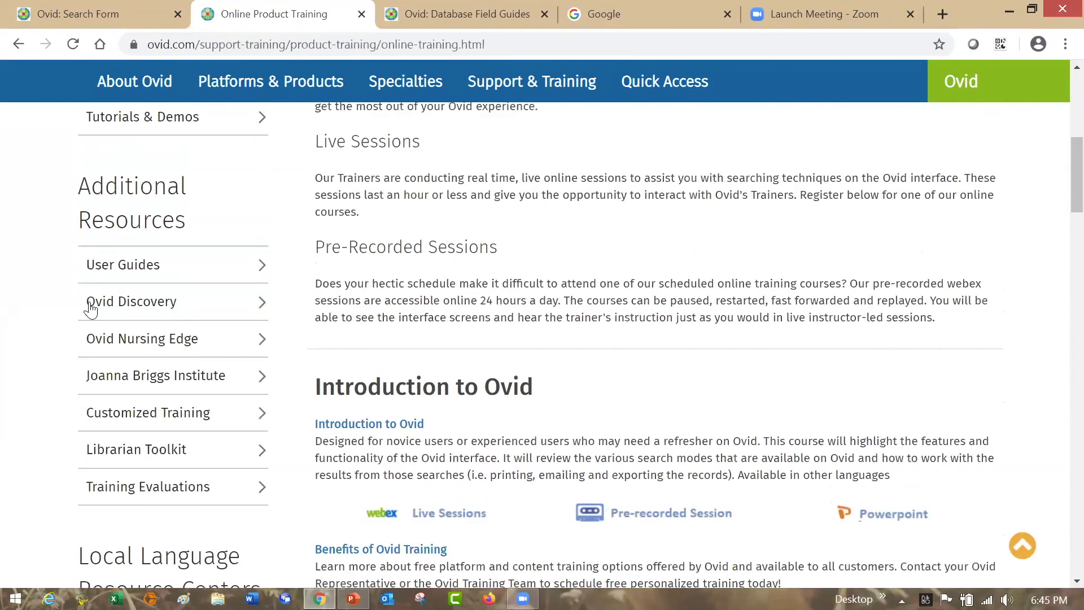
- Open the User Guides page and look through all its quick reference cards, ending back at its beginning
{"action": "left_click", "coordinate": [127, 276]}
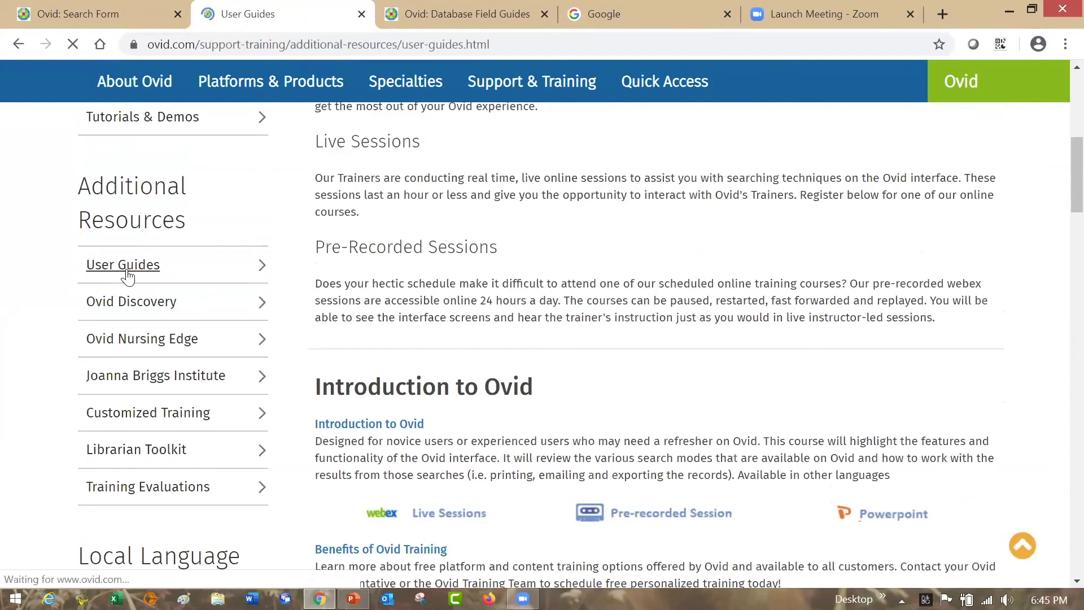
{"action": "scroll", "coordinate": [1061, 204], "scroll_direction": "down", "scroll_amount": 1}
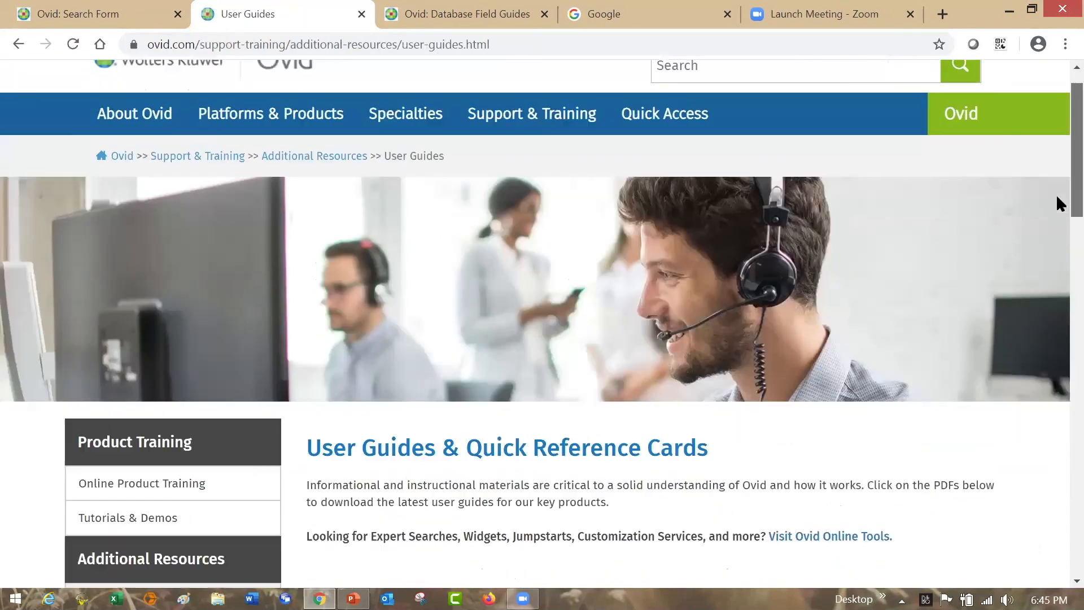
{"action": "scroll", "coordinate": [1056, 259], "scroll_direction": "down", "scroll_amount": 5}
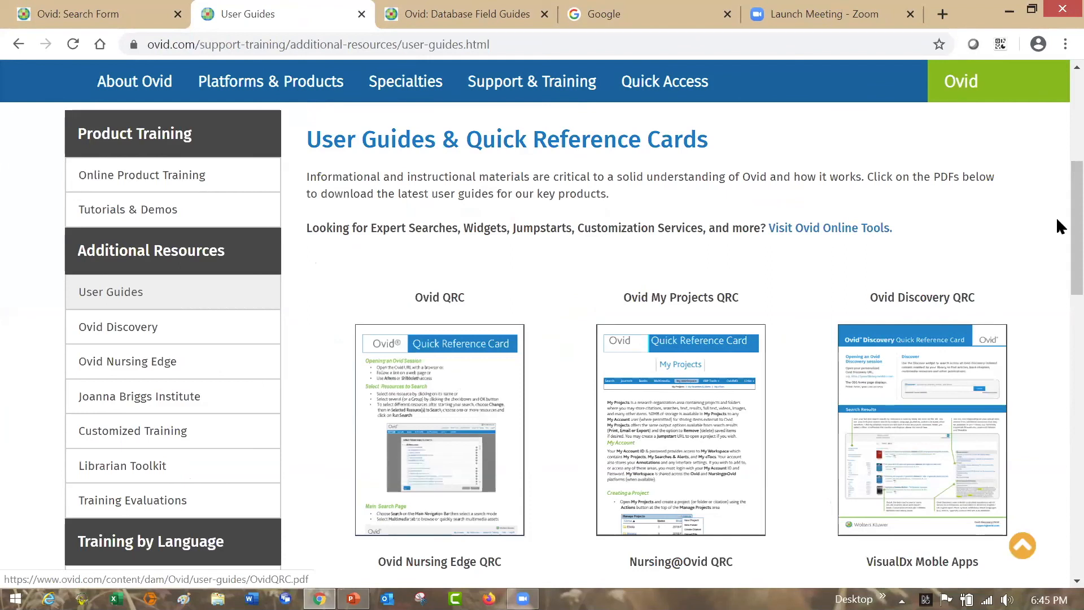
{"action": "scroll", "coordinate": [1058, 243], "scroll_direction": "down", "scroll_amount": 2}
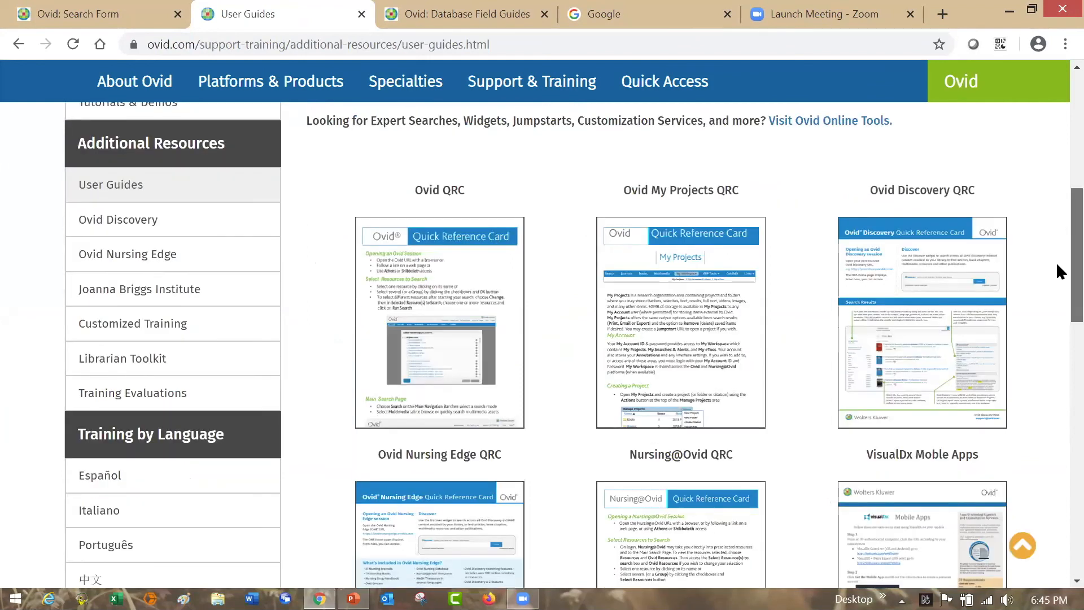
{"action": "scroll", "coordinate": [1057, 265], "scroll_direction": "down", "scroll_amount": 4}
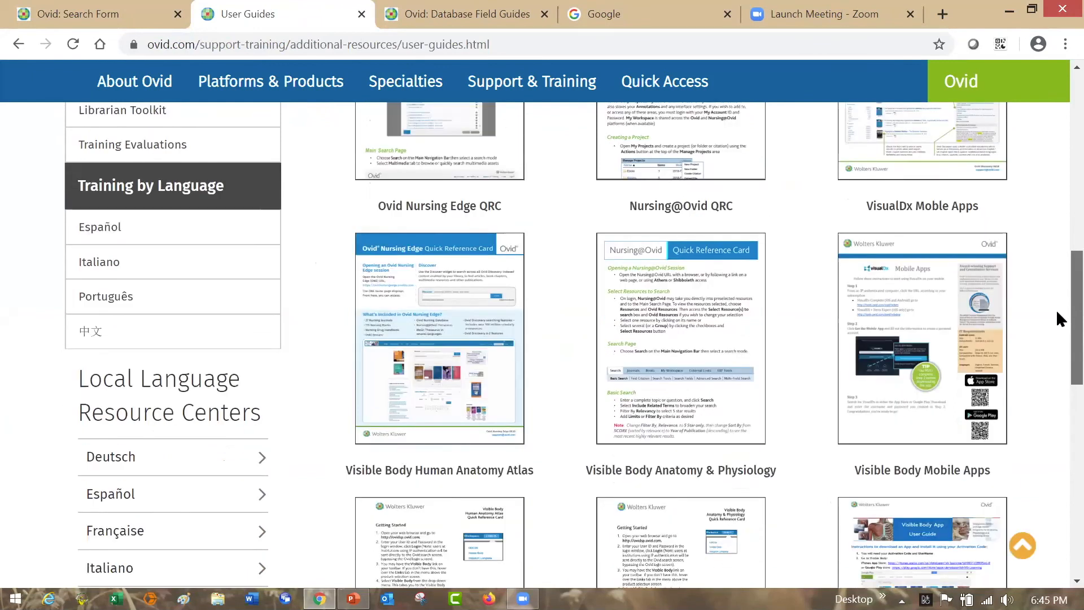
{"action": "scroll", "coordinate": [1058, 312], "scroll_direction": "down", "scroll_amount": 4}
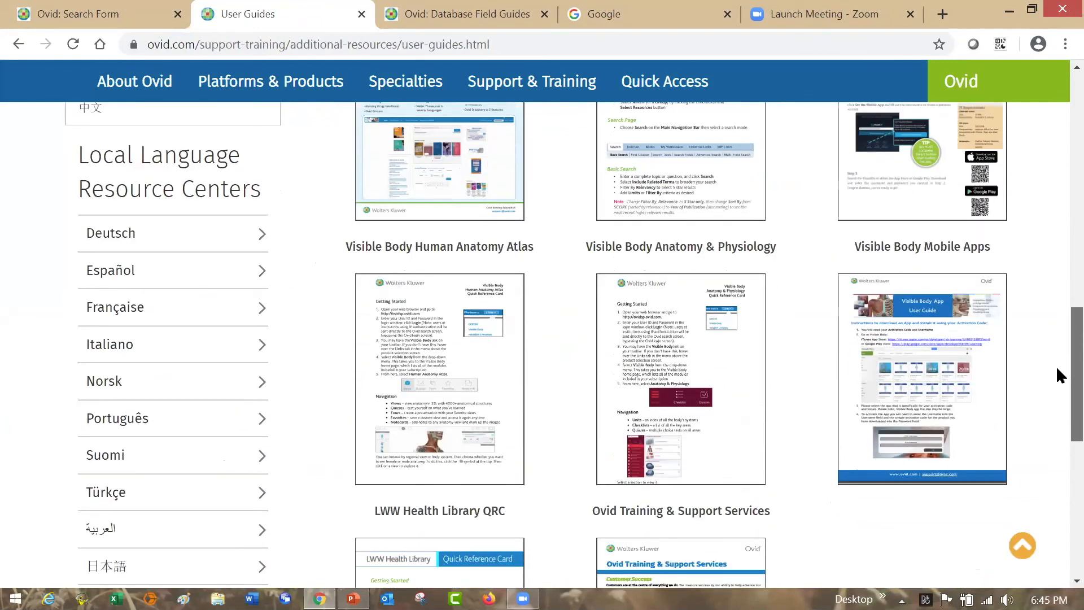
{"action": "scroll", "coordinate": [1056, 364], "scroll_direction": "down", "scroll_amount": 3}
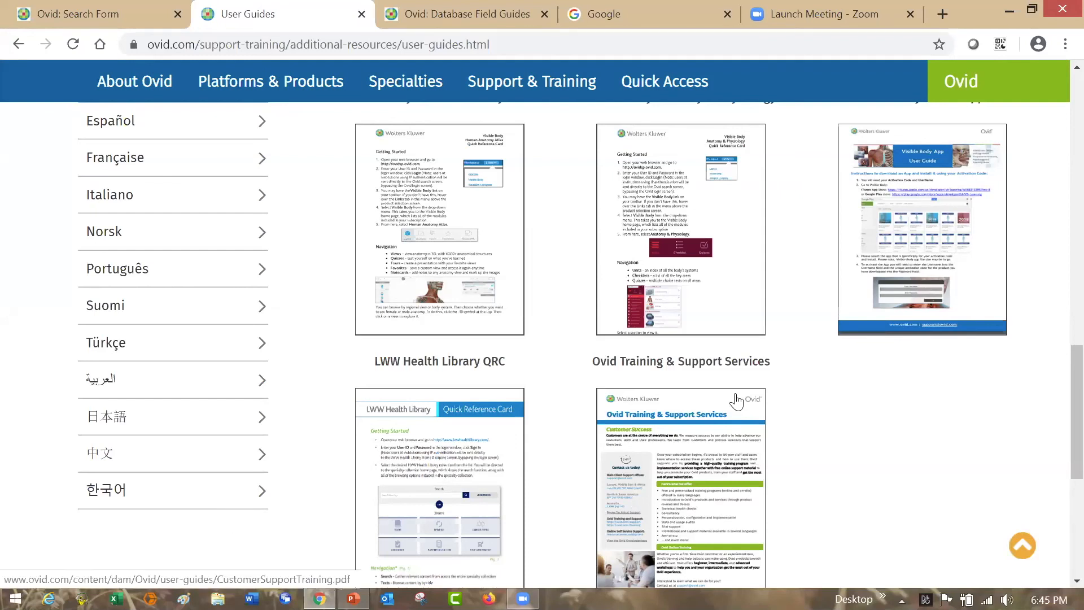
{"action": "left_click_drag", "start_coordinate": [1077, 376], "coordinate": [1077, 98]}
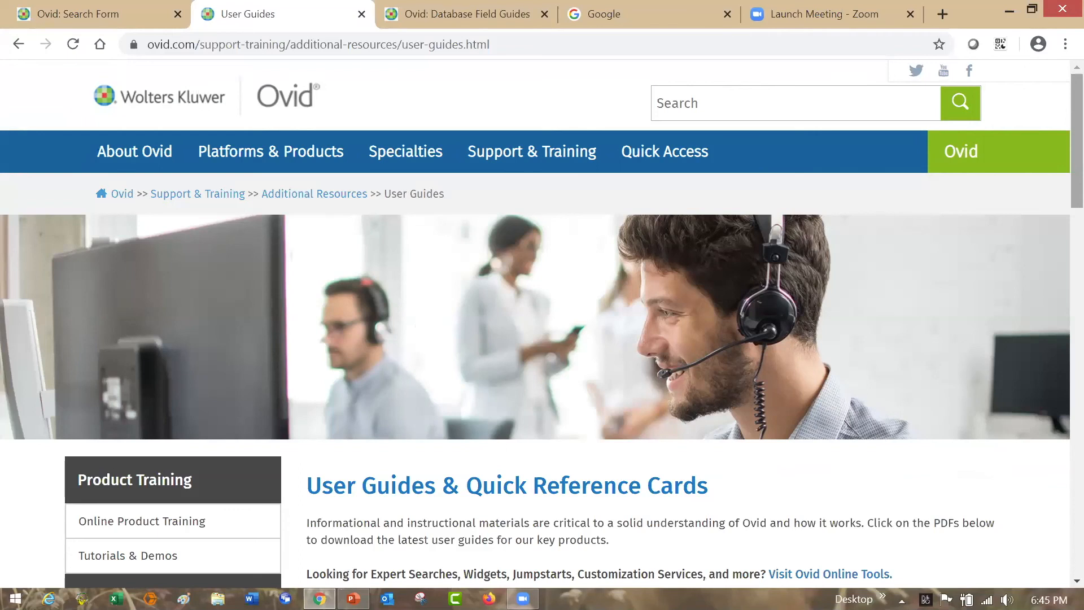
- Switch to the HKBU2.pptx presentation in PowerPoint and run the slide show from the Medline Demonstrations slide on to the following slide
{"action": "key", "text": "alt+Tab"}
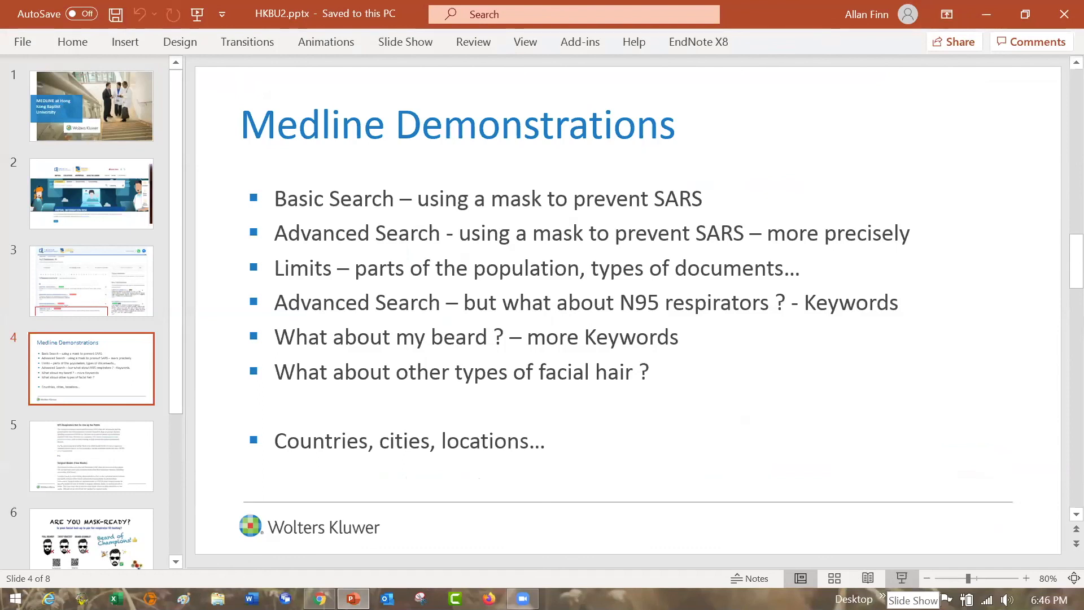
{"action": "left_click", "coordinate": [906, 580]}
{"action": "key", "text": "Right"}
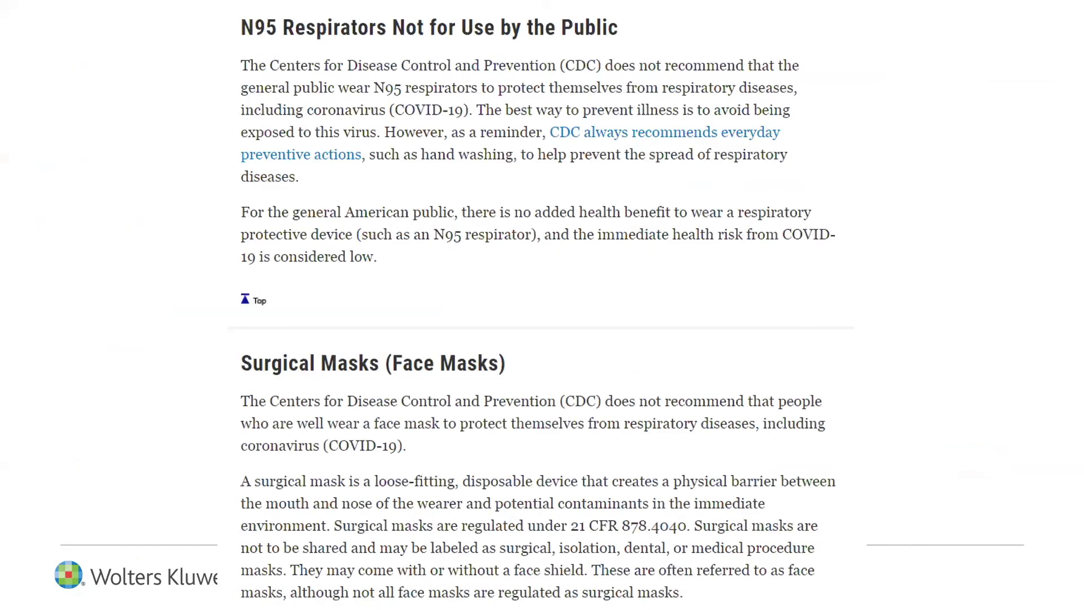